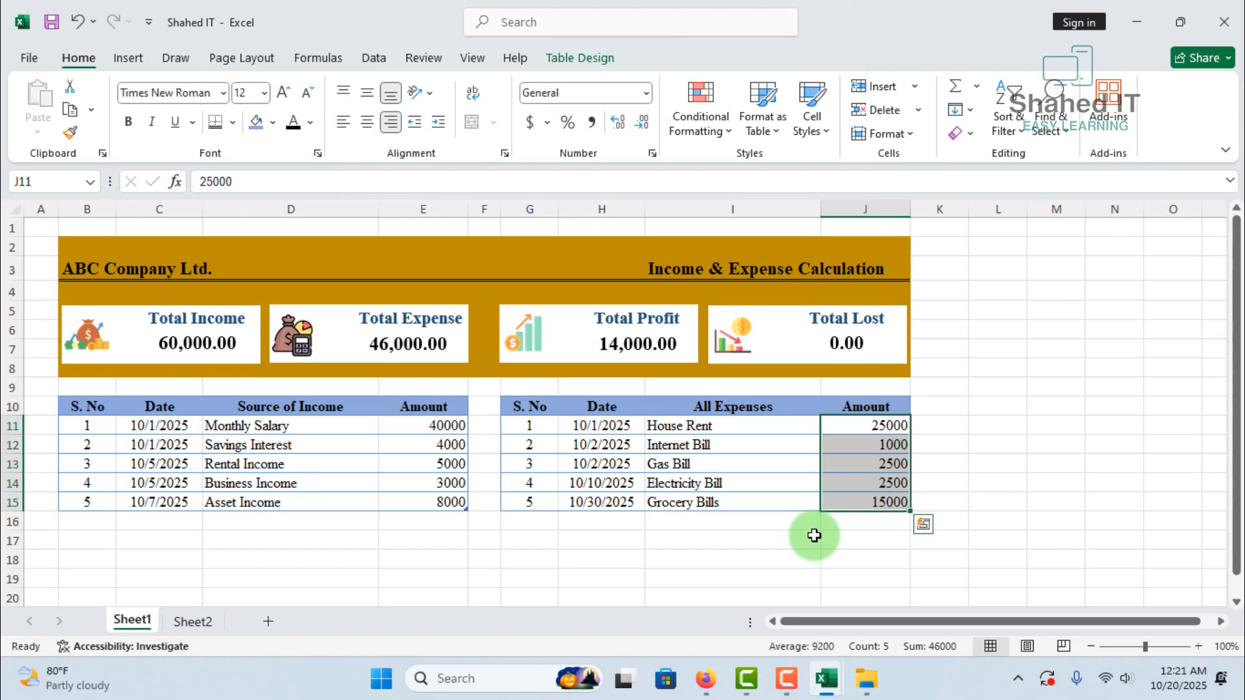
{"action": "left_click", "coordinate": [1029, 448]}
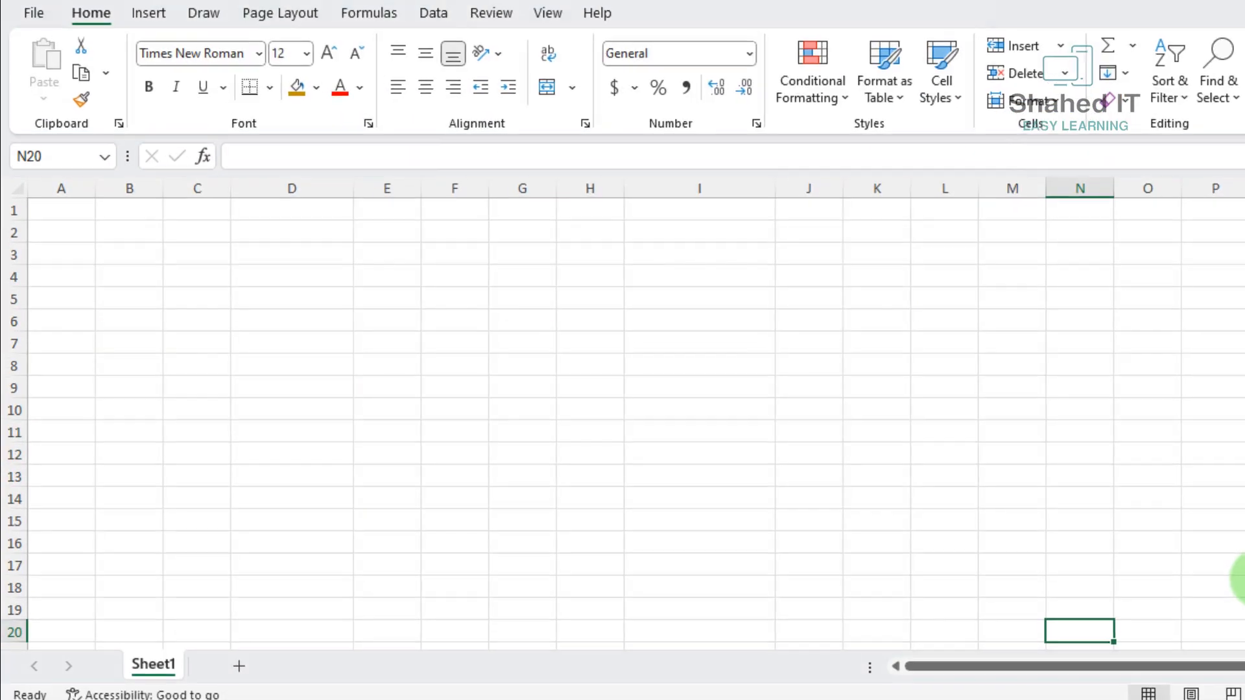
Fill the range B2:J8 with the dark gold theme color as a banner background
{"action": "left_click_drag", "start_coordinate": [129, 235], "coordinate": [803, 358]}
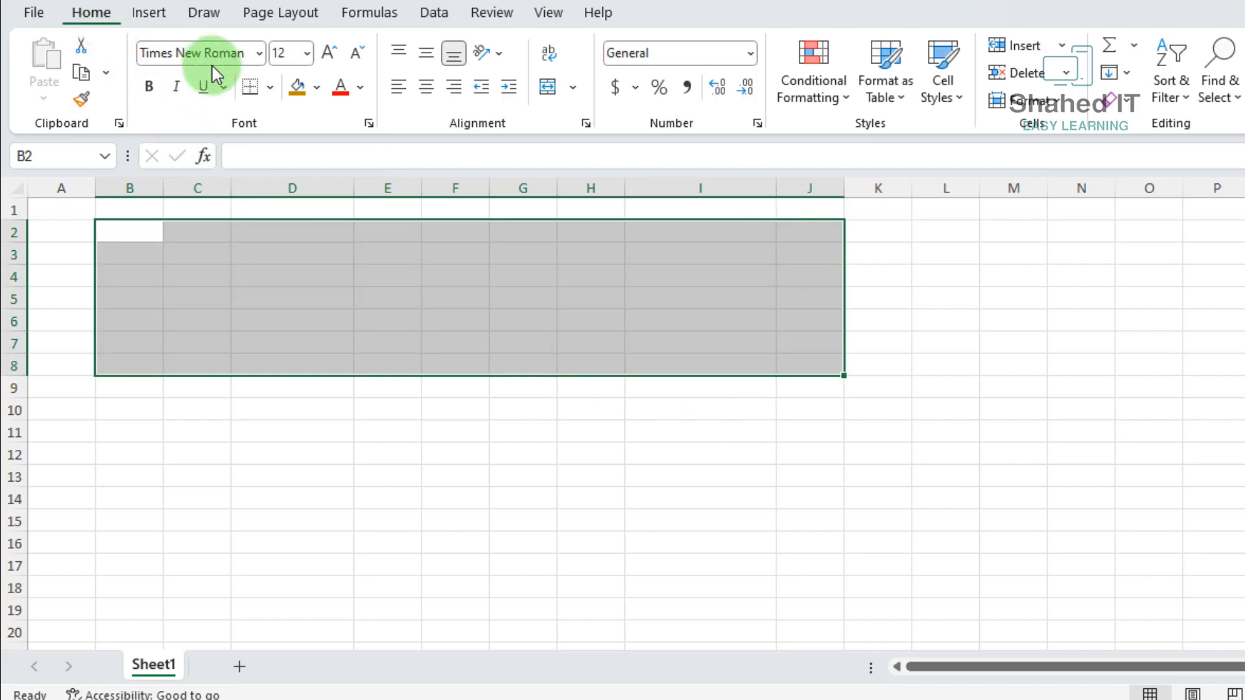
{"action": "left_click", "coordinate": [318, 89]}
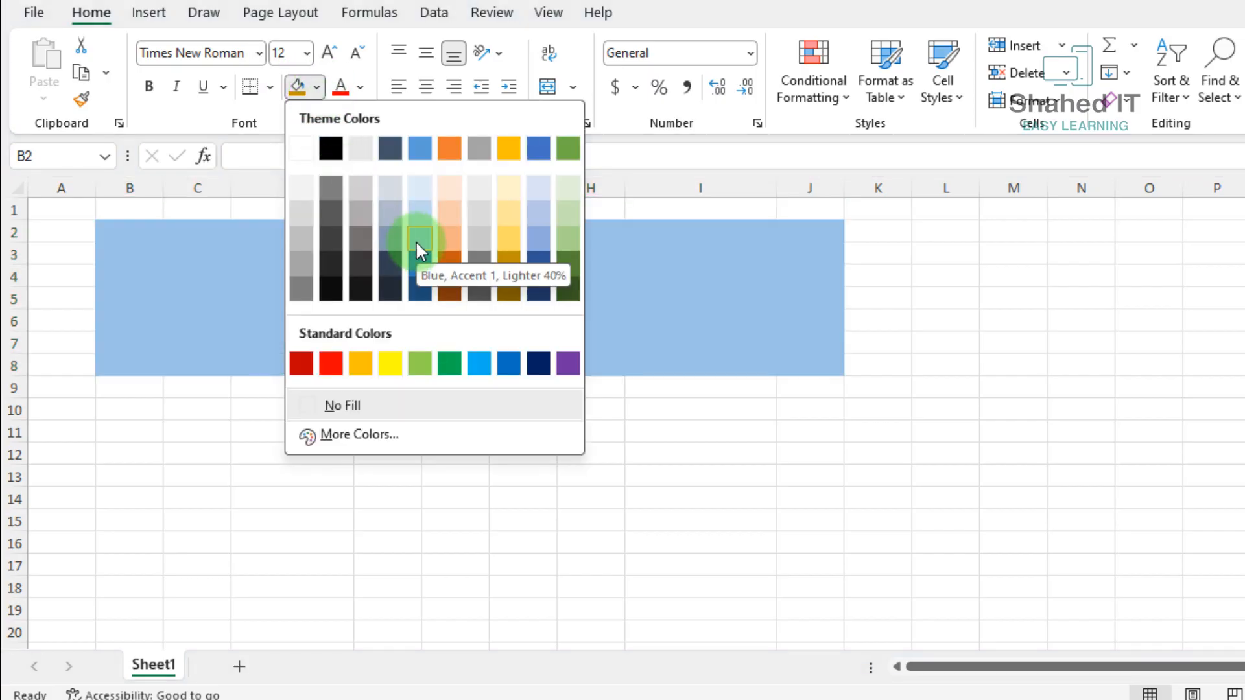
{"action": "left_click", "coordinate": [505, 264]}
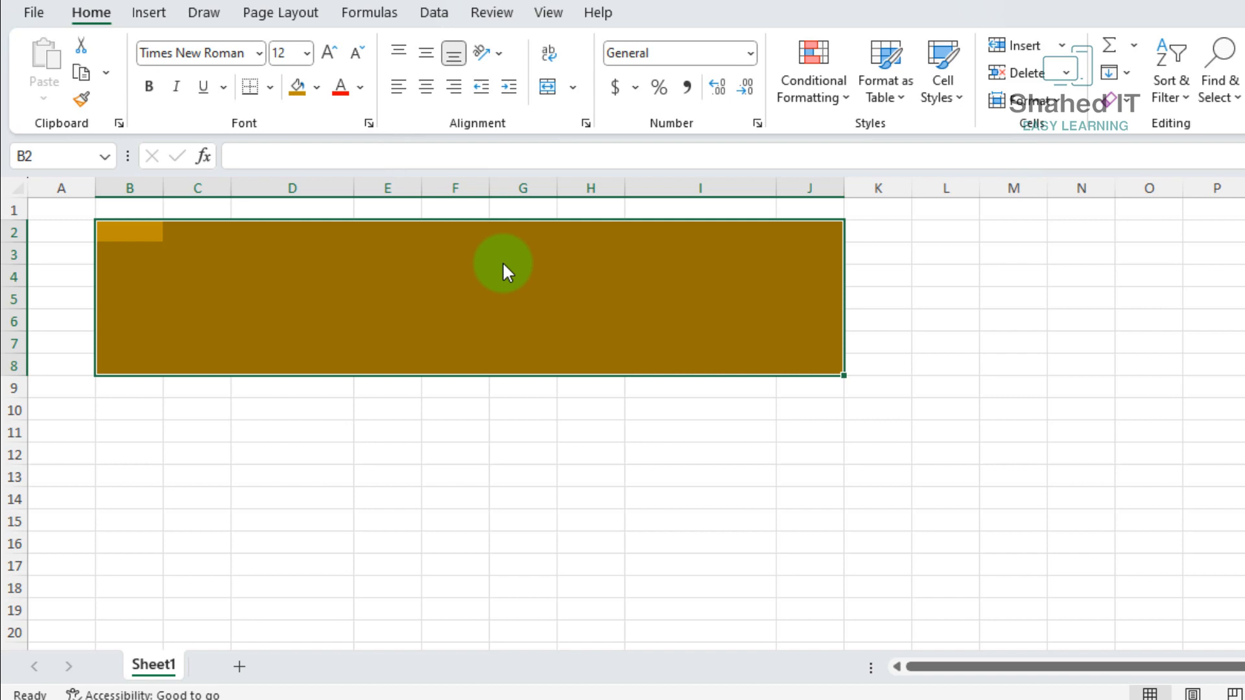
Enter the income table headings S. No, Date, Source of Income and Amount in cells B10 to E10
{"action": "left_click_drag", "start_coordinate": [321, 365], "coordinate": [133, 409]}
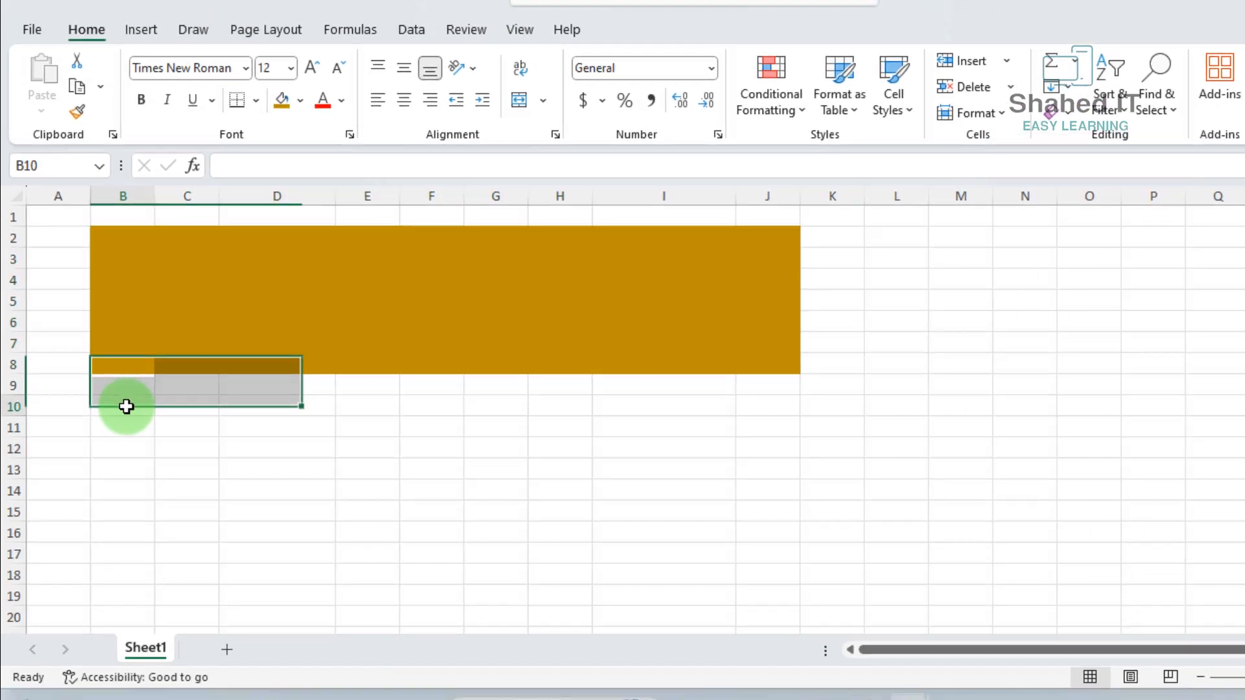
{"action": "left_click", "coordinate": [127, 407]}
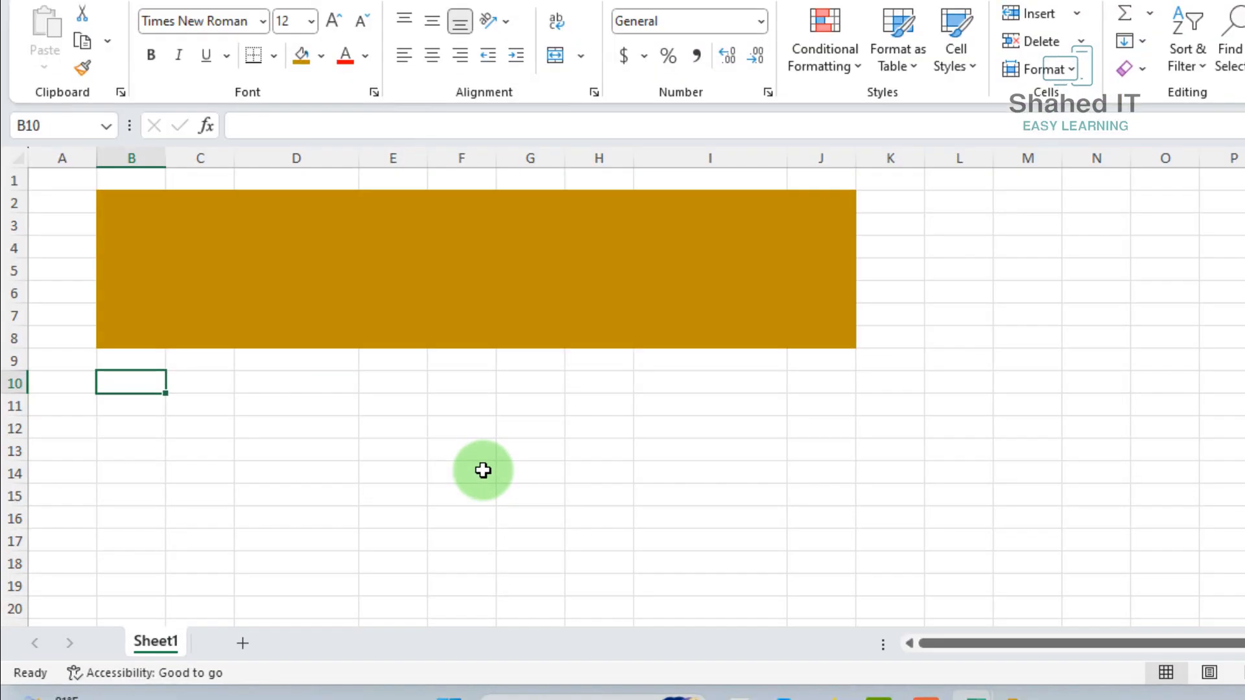
{"action": "type", "text": "S. No"}
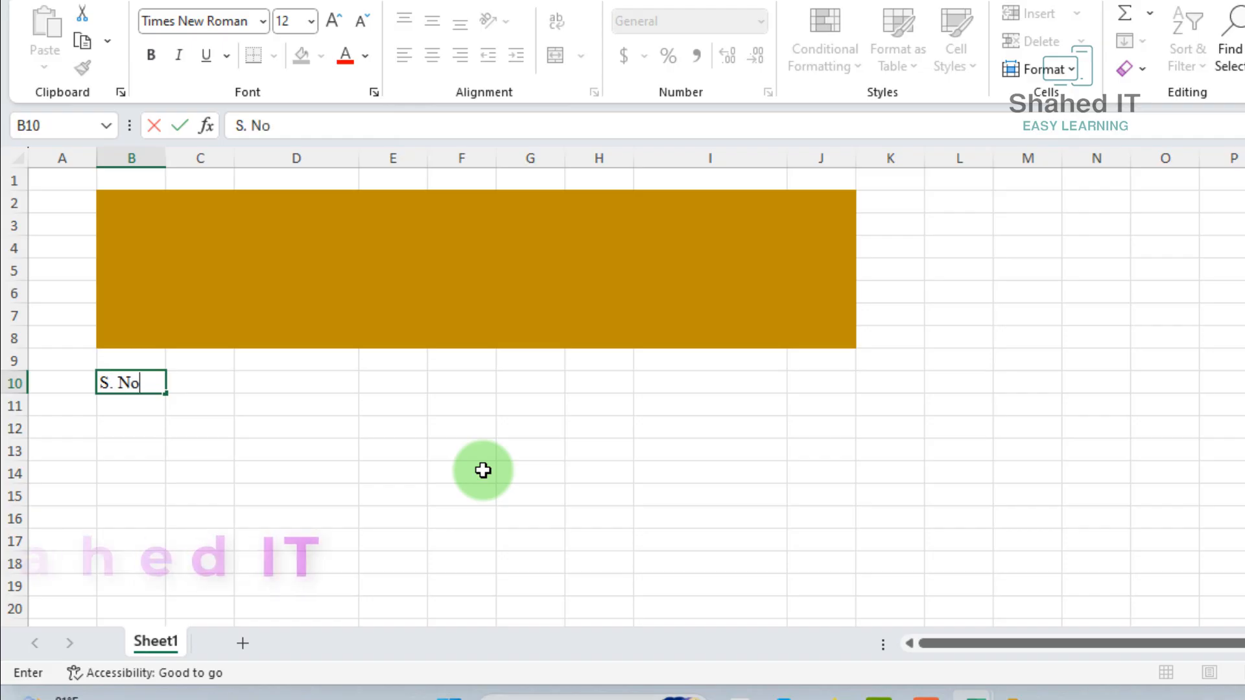
{"action": "key", "text": "Tab"}
{"action": "type", "text": "Date"}
{"action": "key", "text": "Tab"}
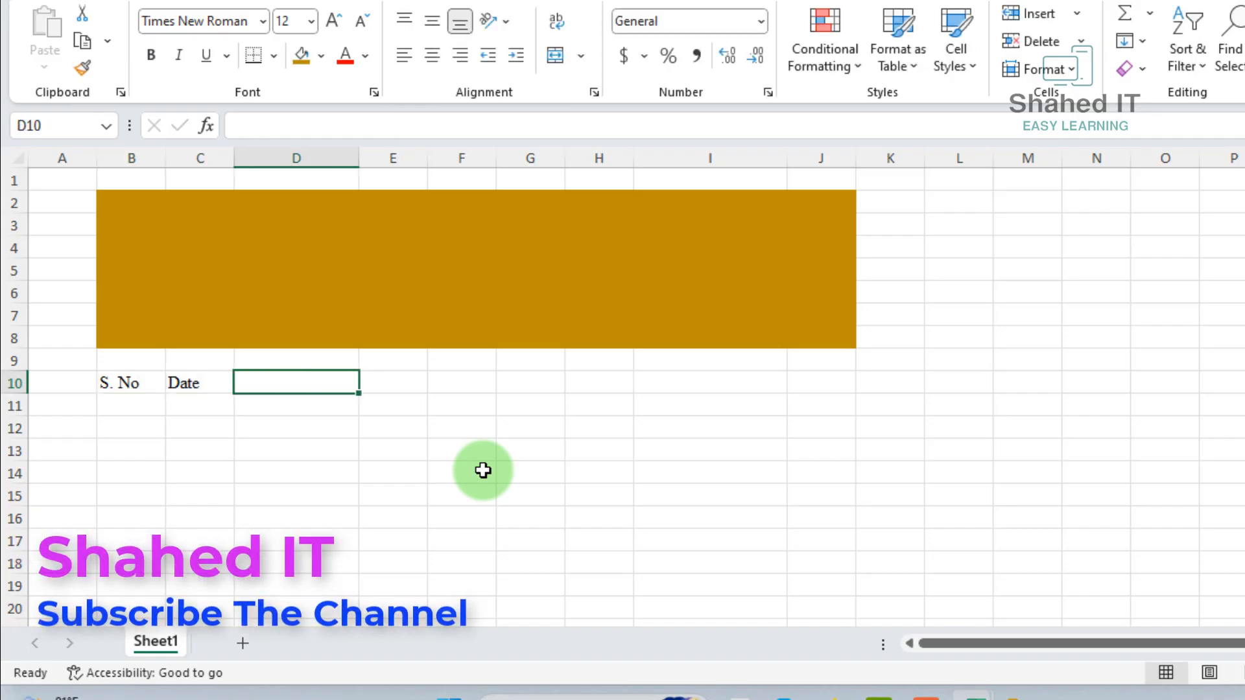
{"action": "type", "text": "Sour"}
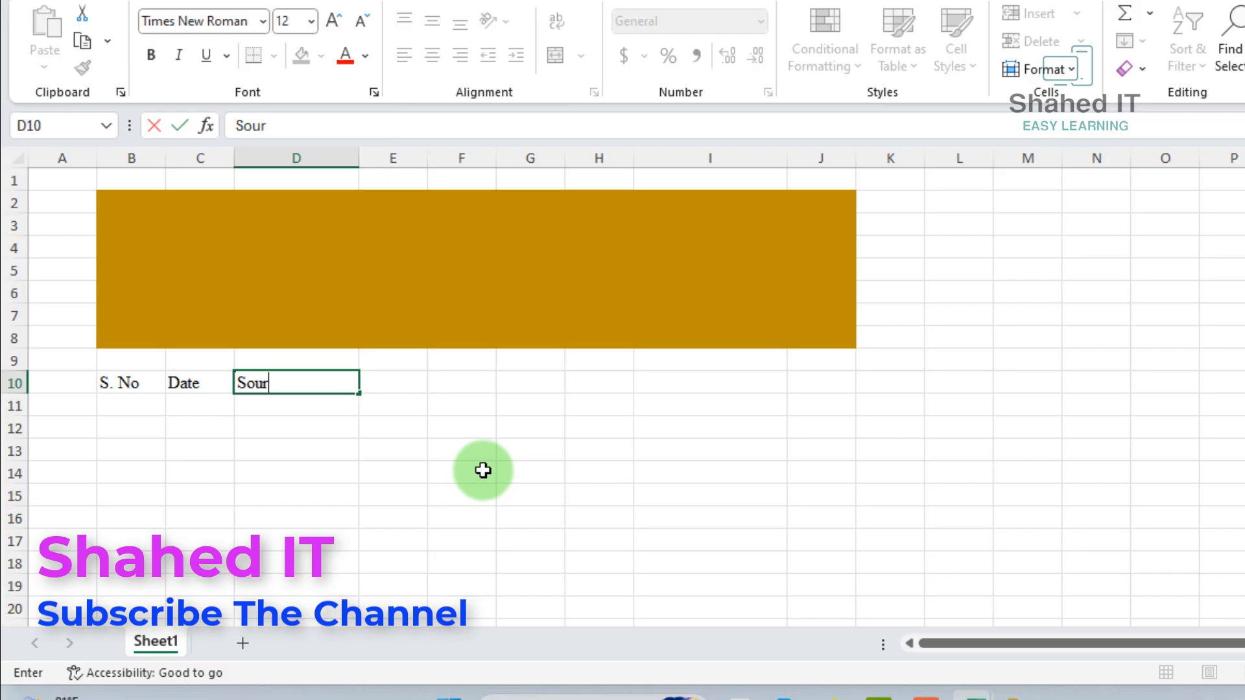
{"action": "type", "text": "ce of Income"}
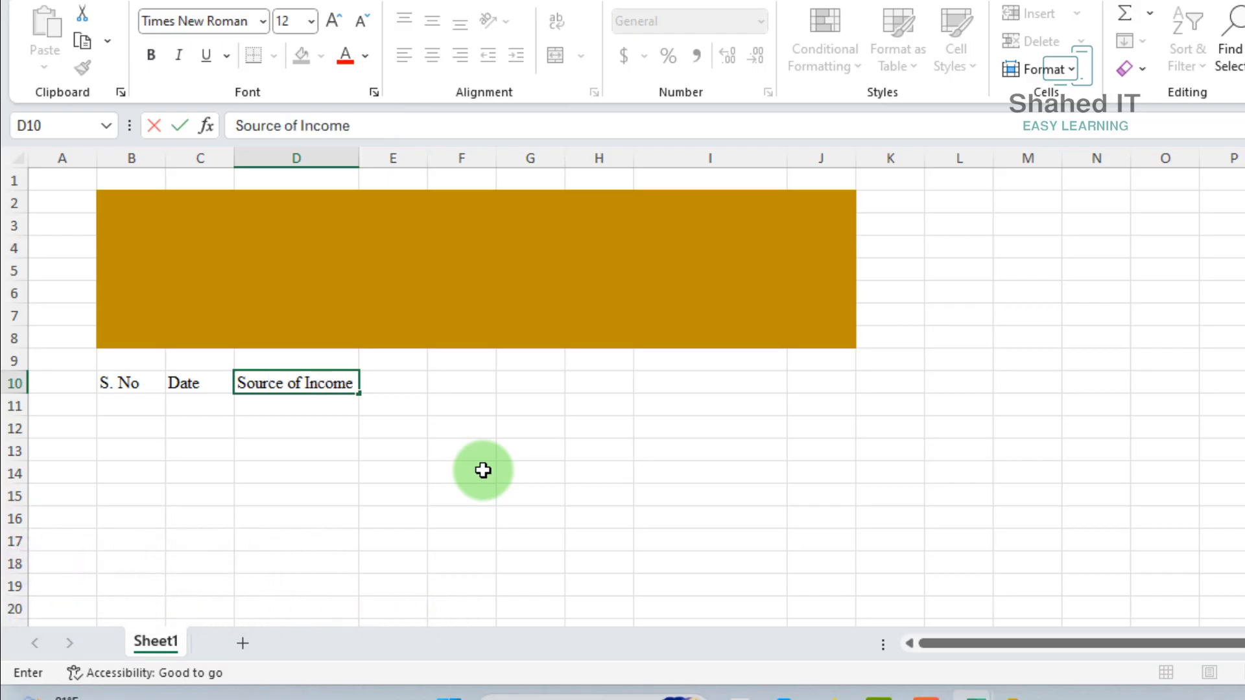
{"action": "key", "text": "Tab"}
{"action": "type", "text": "A"}
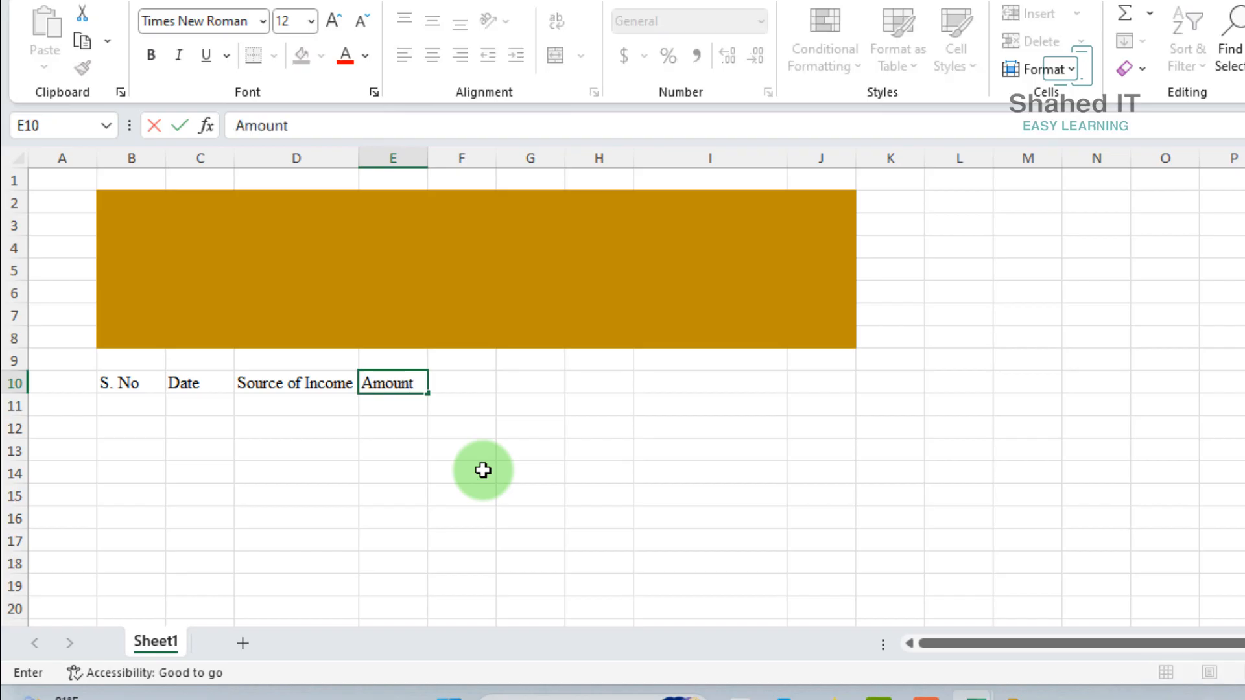
{"action": "key", "text": "Tab"}
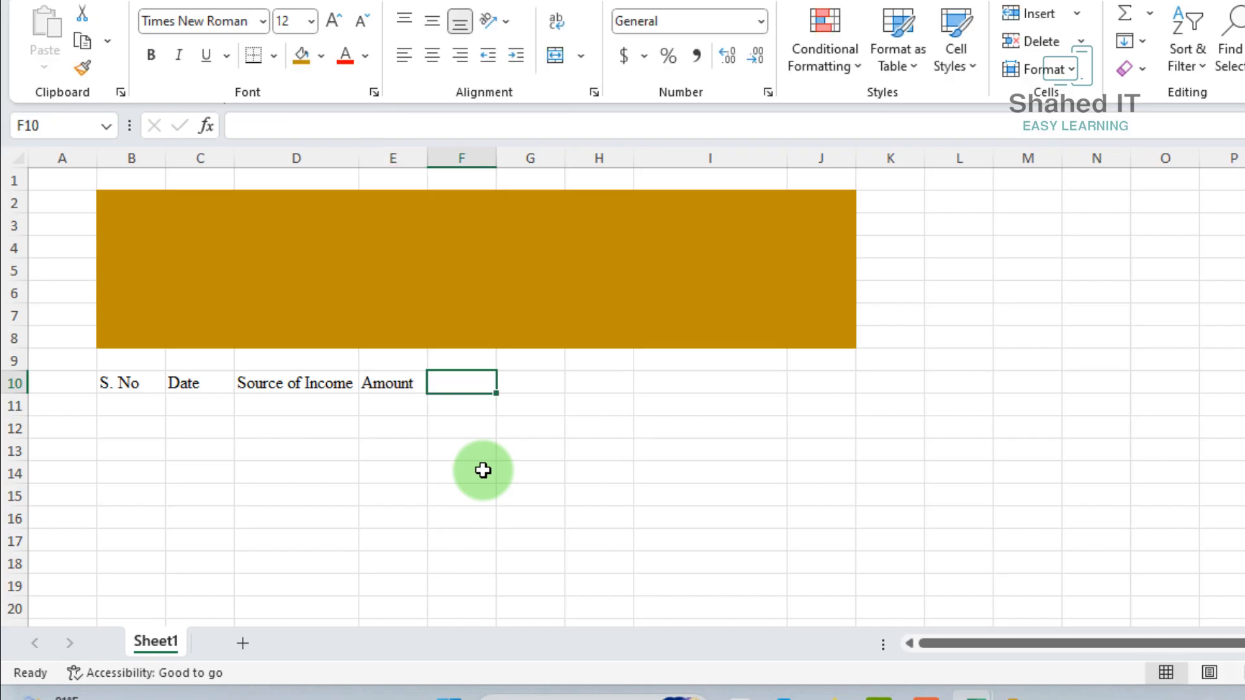
Widen columns C, D and E for the income table and narrow the spacer columns A and F
{"action": "left_click_drag", "start_coordinate": [233, 158], "coordinate": [263, 159]}
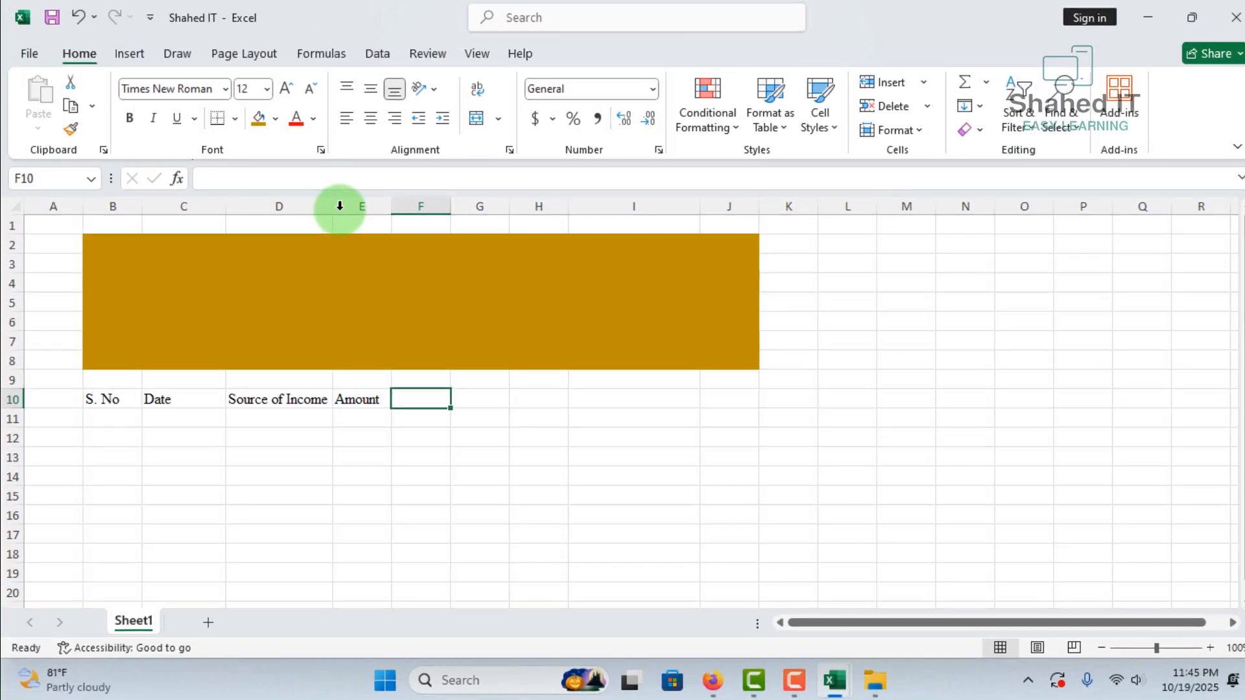
{"action": "left_click_drag", "start_coordinate": [389, 160], "coordinate": [606, 158]}
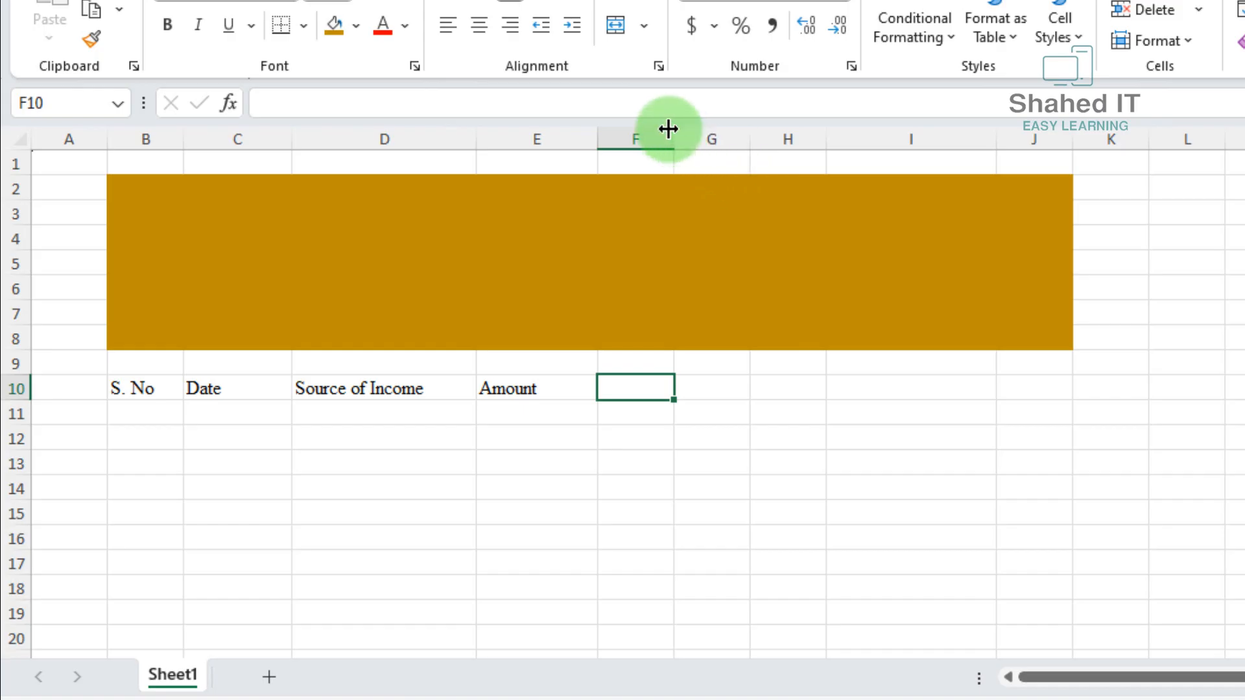
{"action": "left_click_drag", "start_coordinate": [668, 128], "coordinate": [635, 138]}
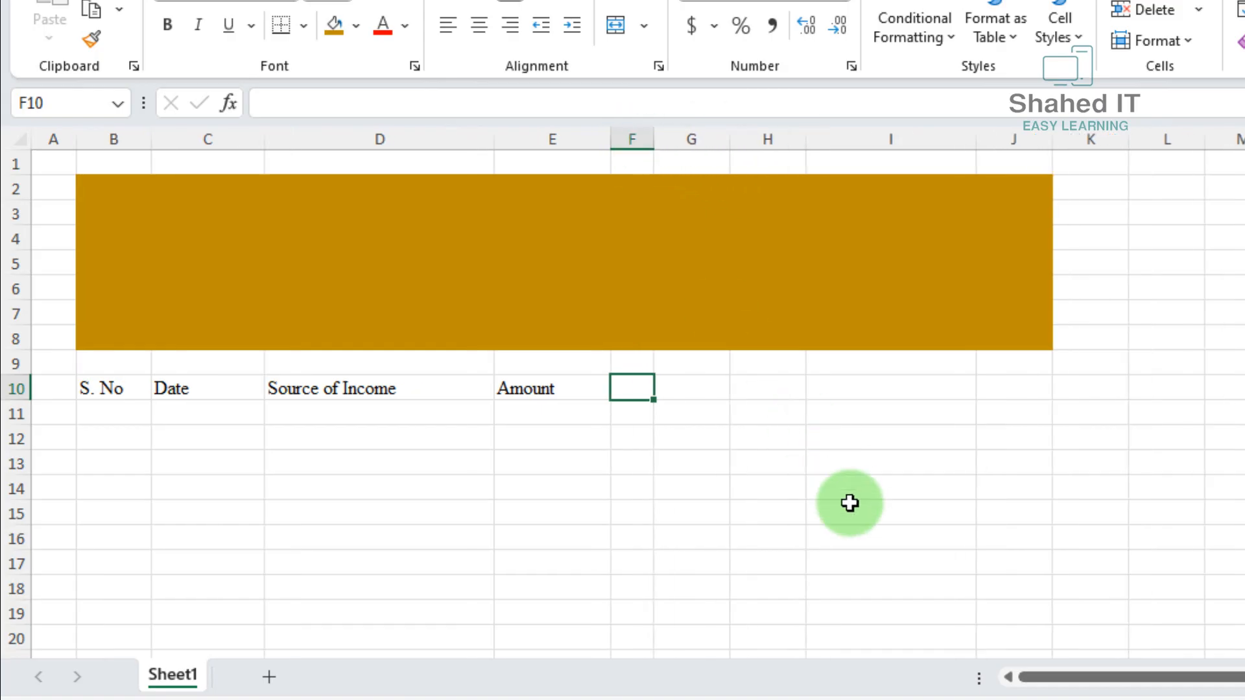
Copy the headings in B10:E10 and paste only their column widths onto columns G to J, starting at G10
{"action": "left_click_drag", "start_coordinate": [105, 401], "coordinate": [530, 395]}
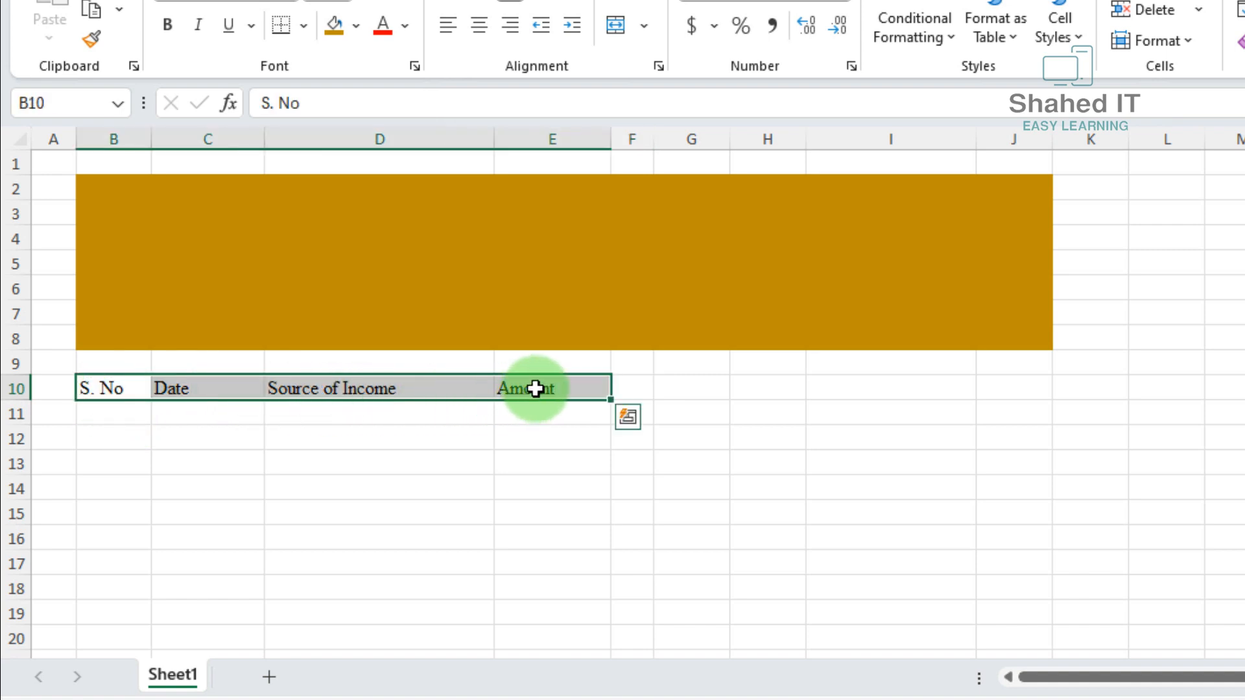
{"action": "right_click", "coordinate": [538, 394]}
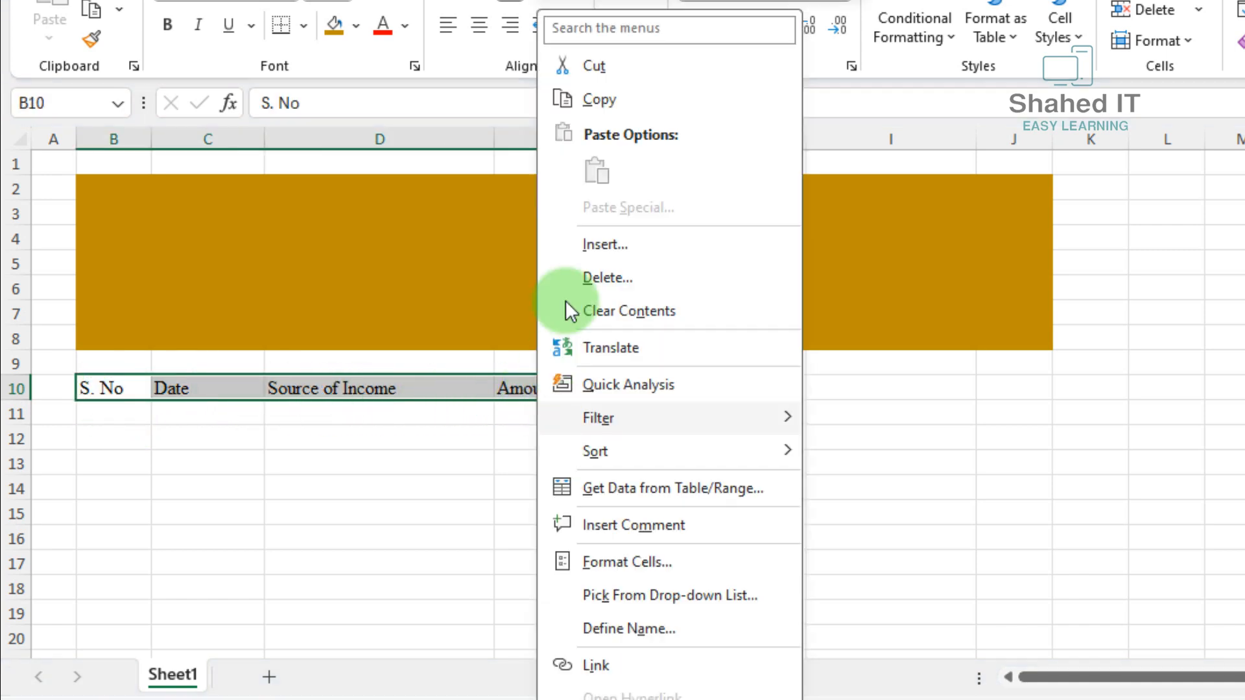
{"action": "left_click", "coordinate": [631, 100]}
{"action": "left_click", "coordinate": [690, 389]}
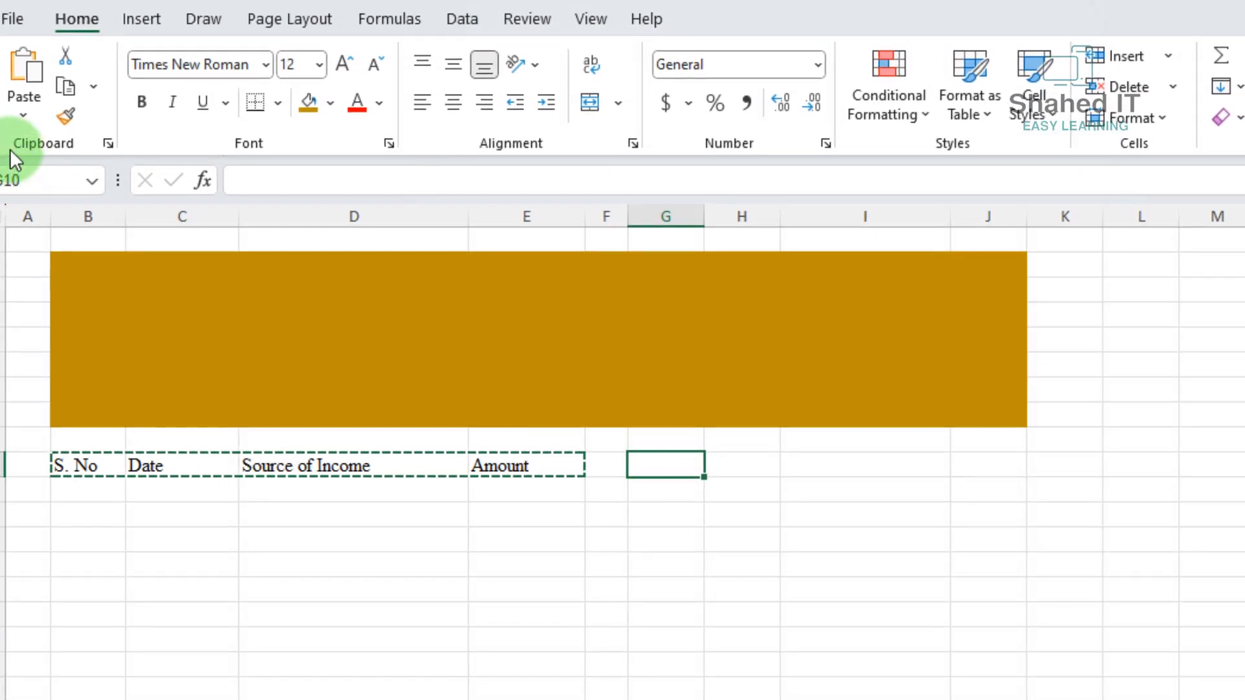
{"action": "left_click", "coordinate": [19, 114]}
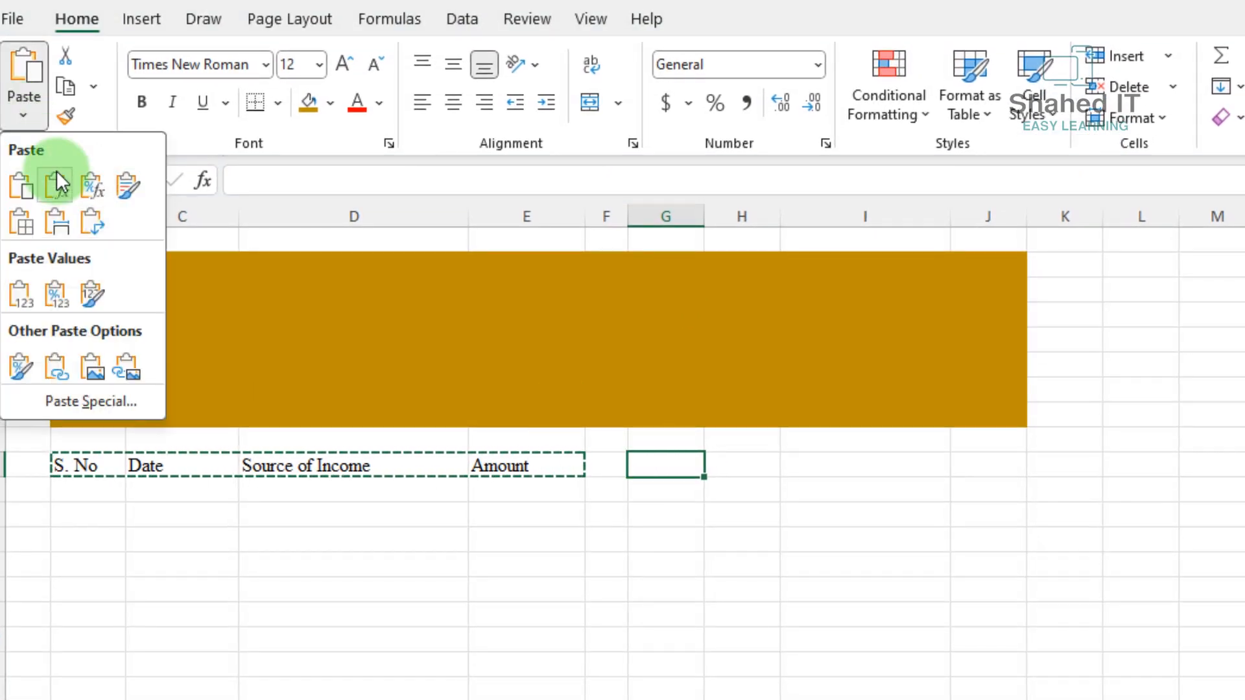
{"action": "left_click", "coordinate": [93, 401]}
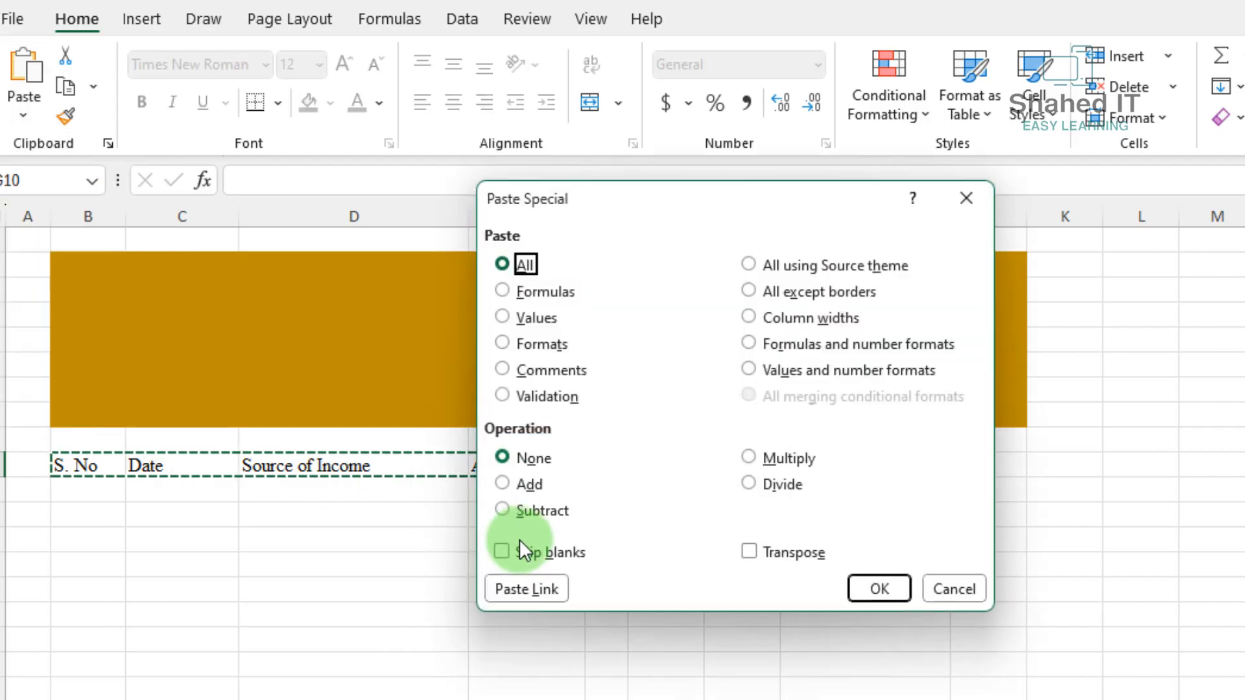
{"action": "left_click", "coordinate": [748, 316]}
{"action": "left_click", "coordinate": [866, 595]}
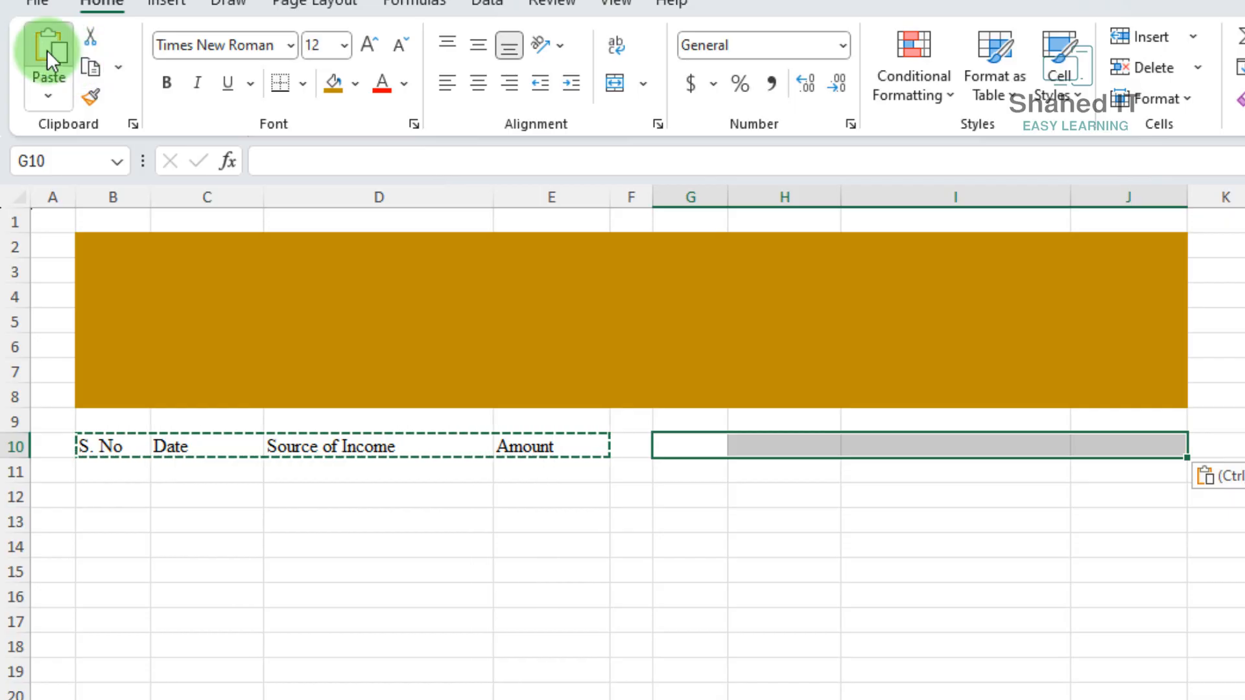
Paste the copied headings into G10:J10 and change the heading in I10 to All Expenses
{"action": "left_click", "coordinate": [47, 50]}
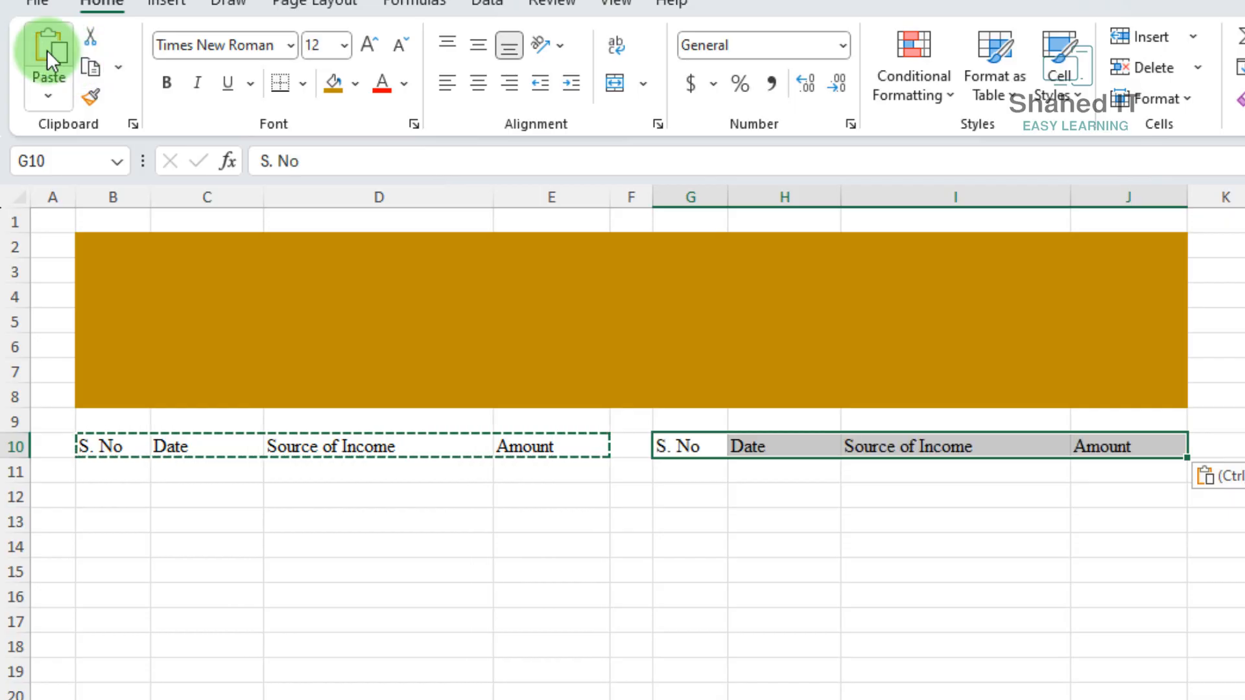
{"action": "left_click", "coordinate": [916, 449]}
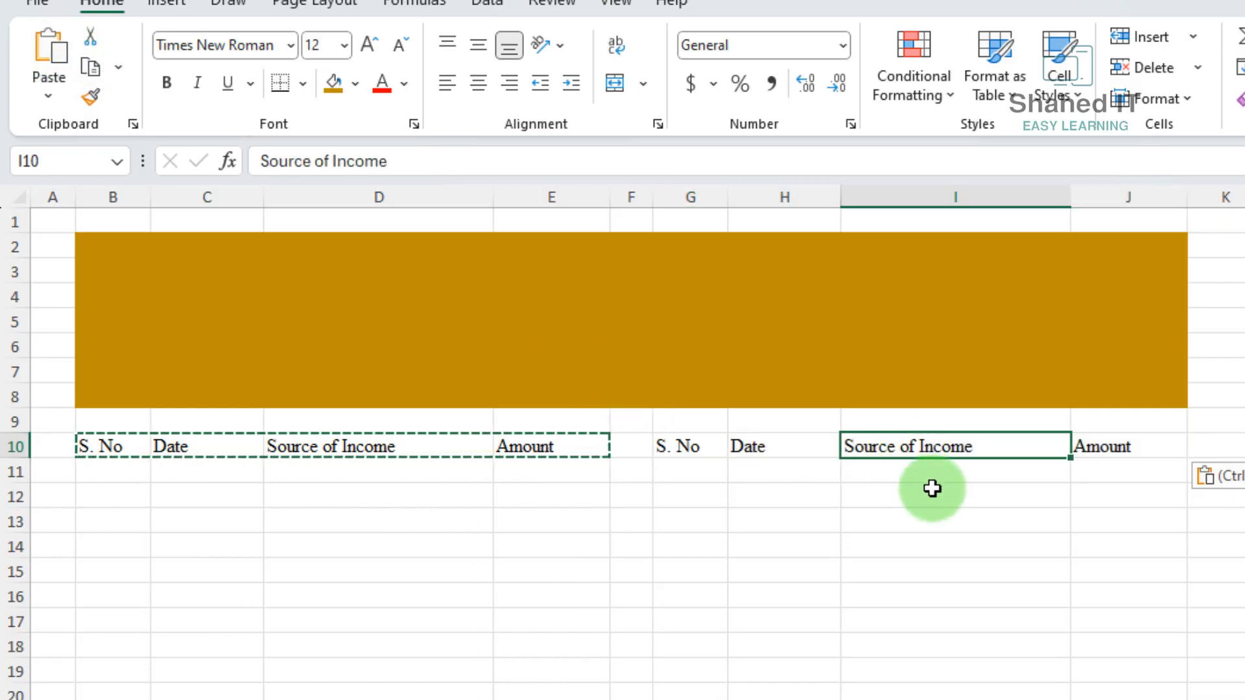
{"action": "type", "text": "All Expenses"}
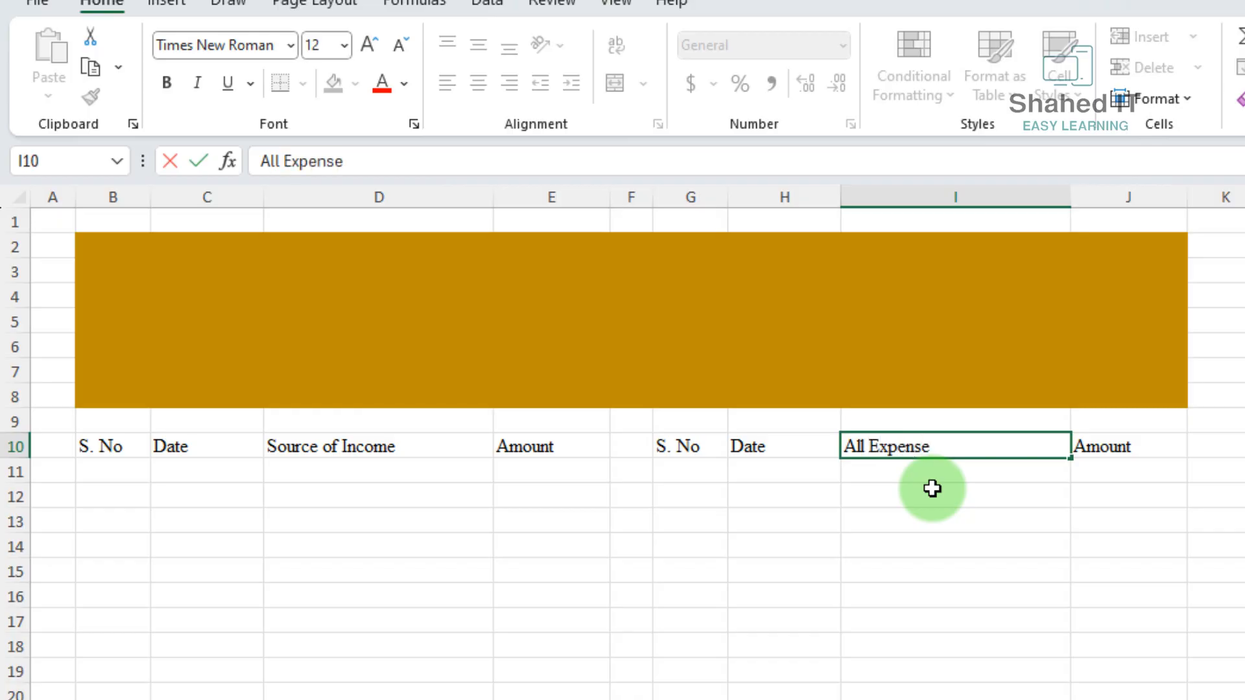
{"action": "left_click", "coordinate": [1134, 521]}
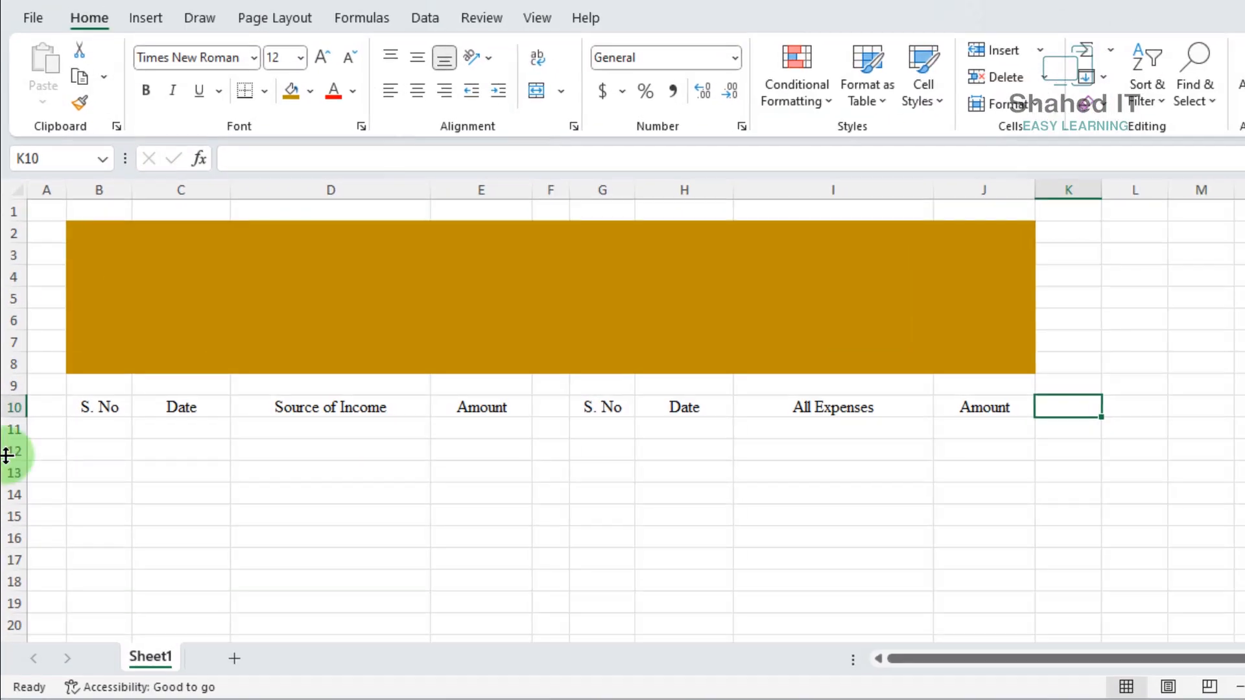
Enter the banner titles "ABC Company Ltd." in B3 and "Income & Expense Calculation" in I3
{"action": "left_click", "coordinate": [107, 255]}
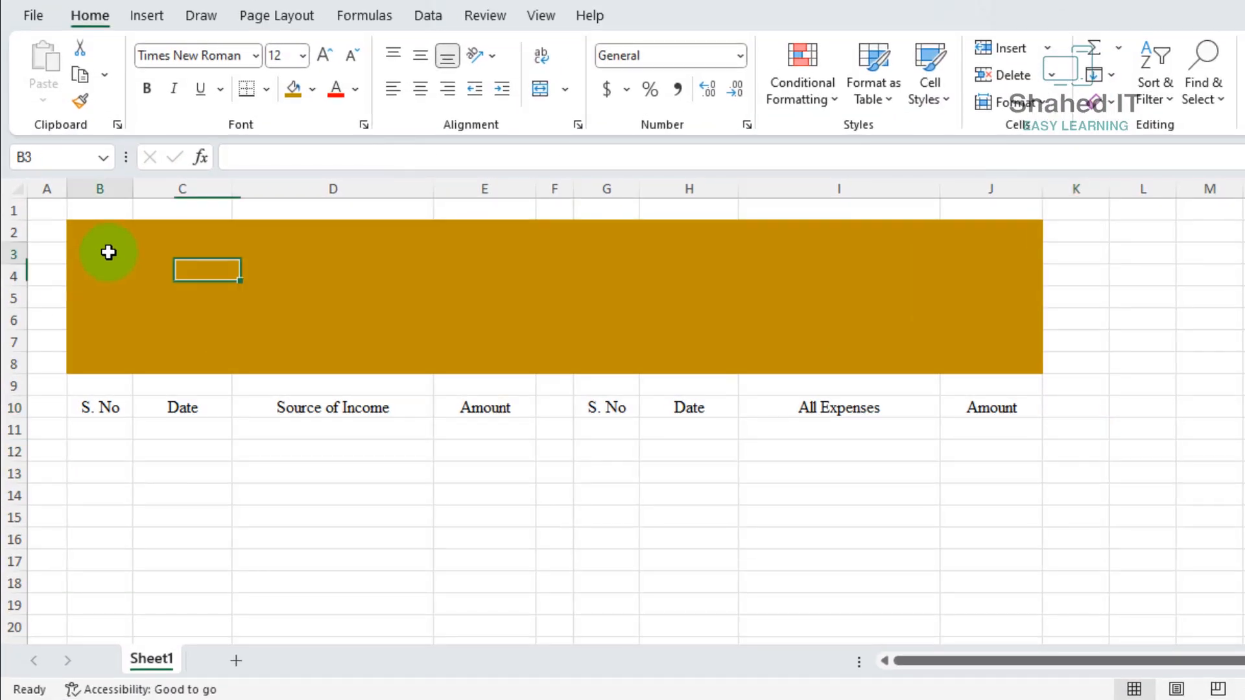
{"action": "type", "text": "ABC Company Ltd."}
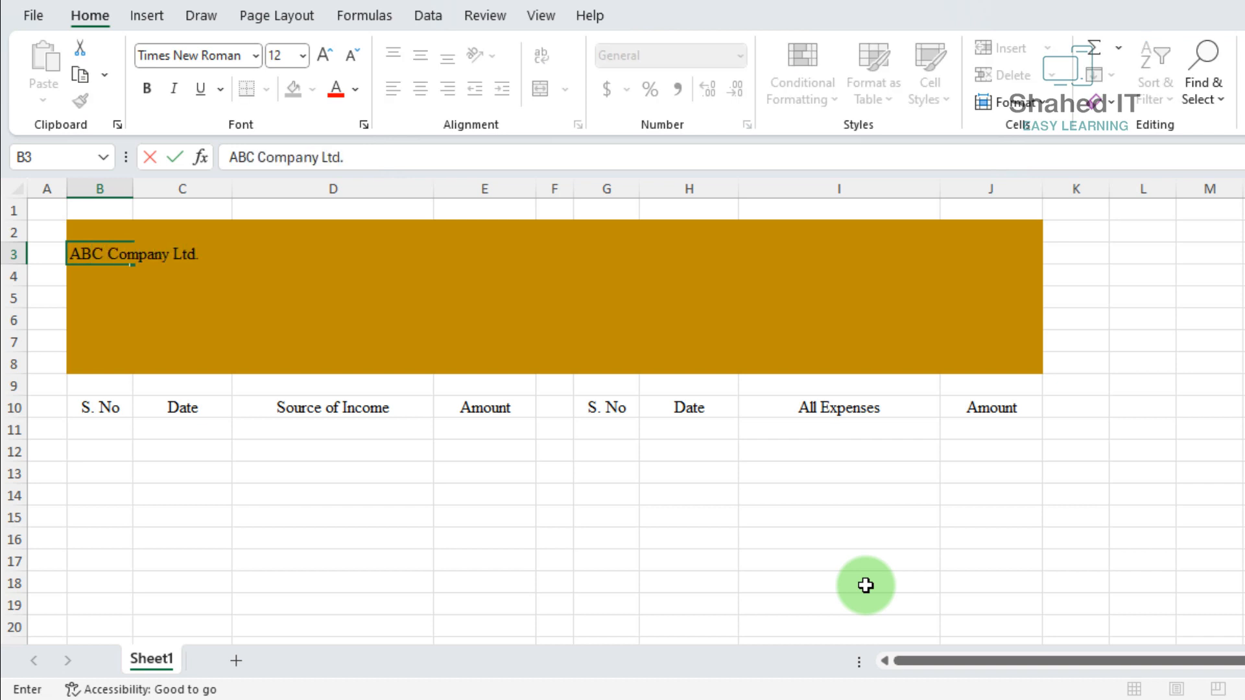
{"action": "key", "text": "Tab"}
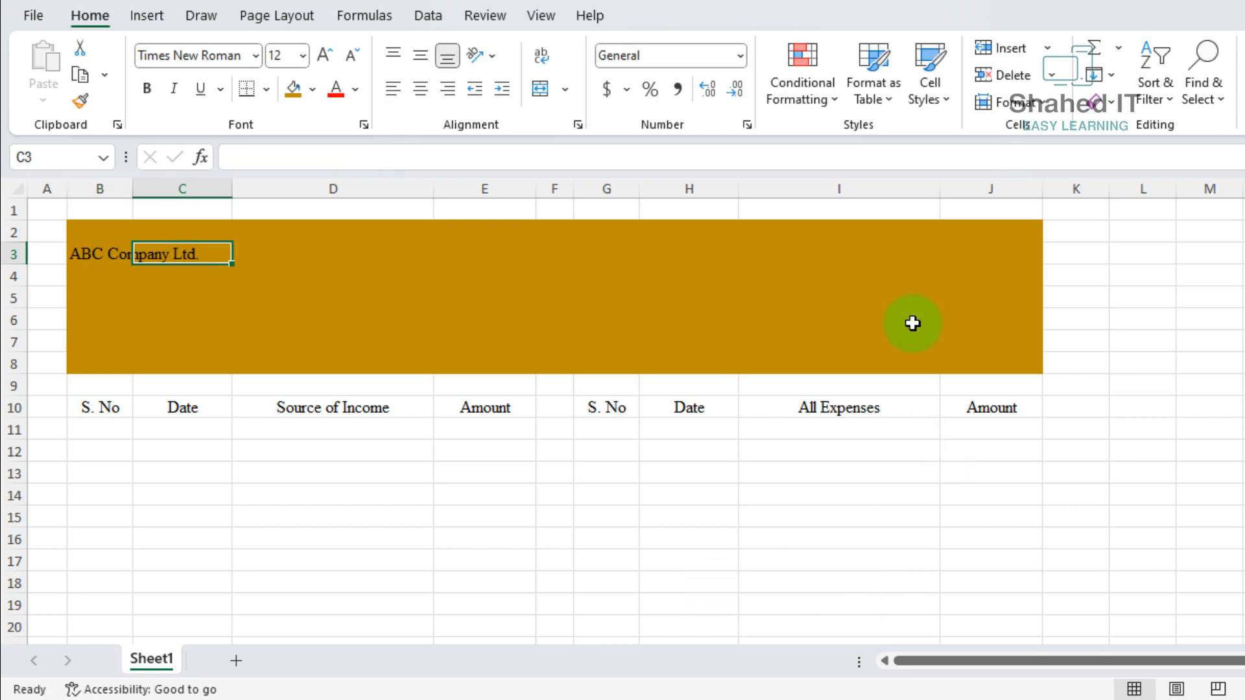
{"action": "left_click", "coordinate": [834, 254]}
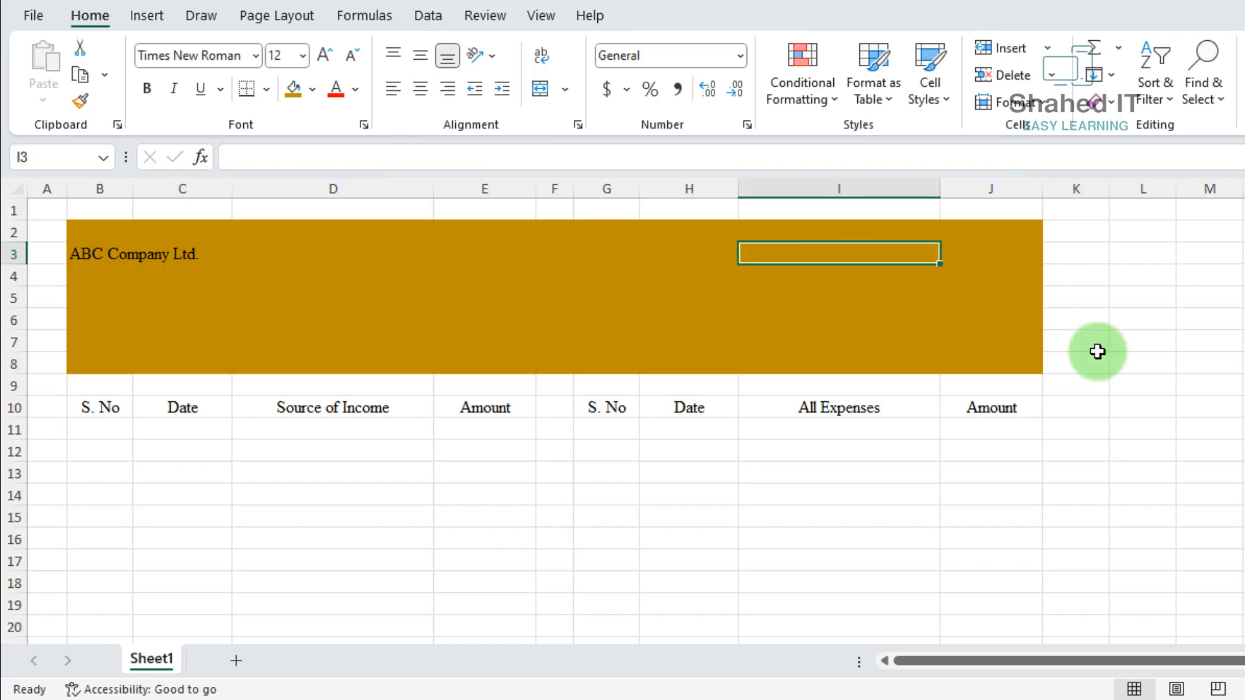
{"action": "type", "text": "Income & Expense C"}
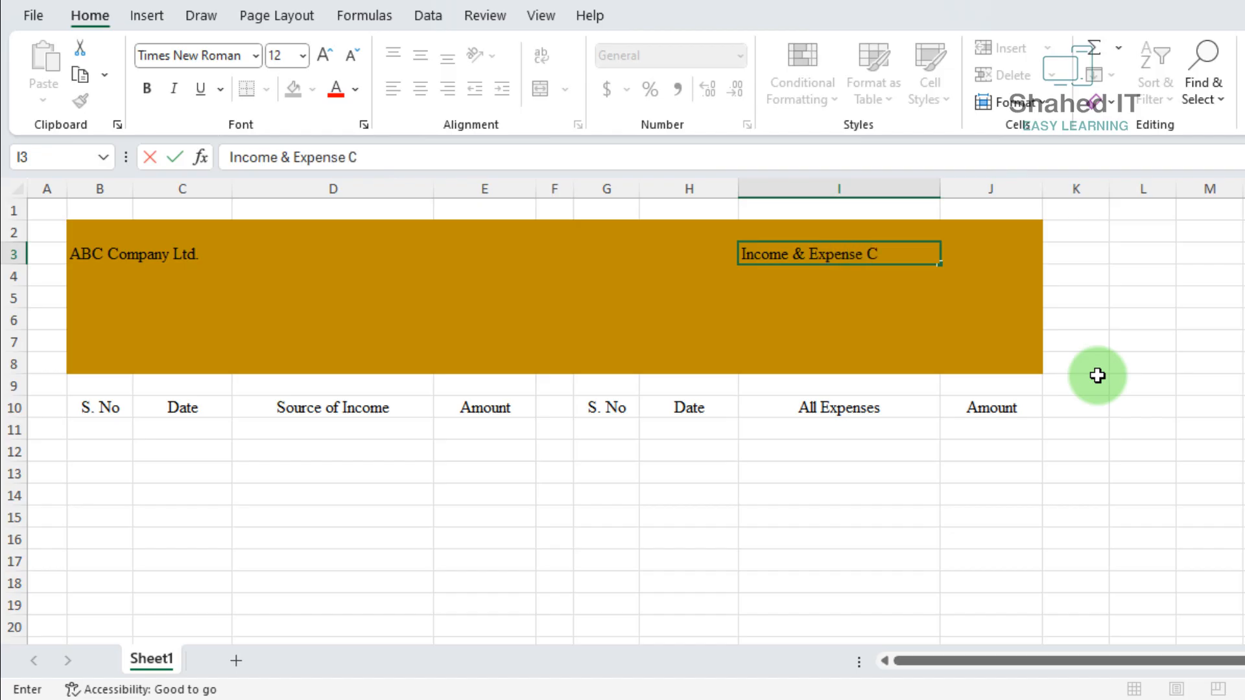
{"action": "type", "text": "alculation"}
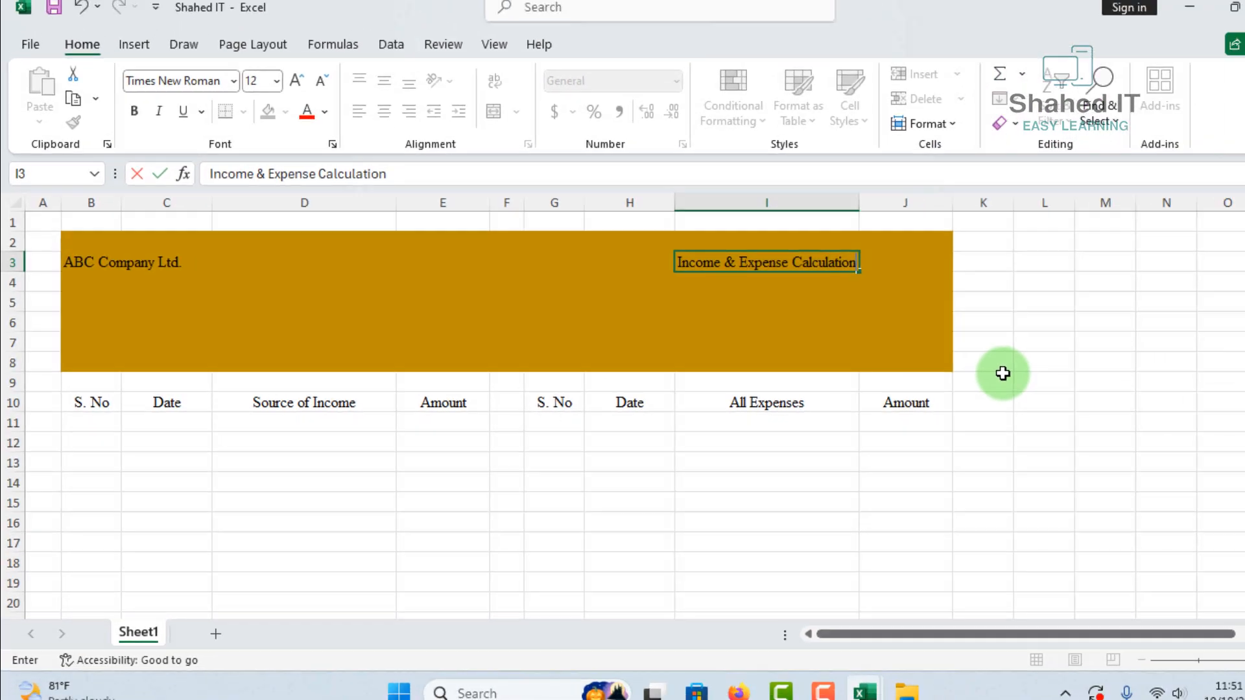
{"action": "key", "text": "Tab"}
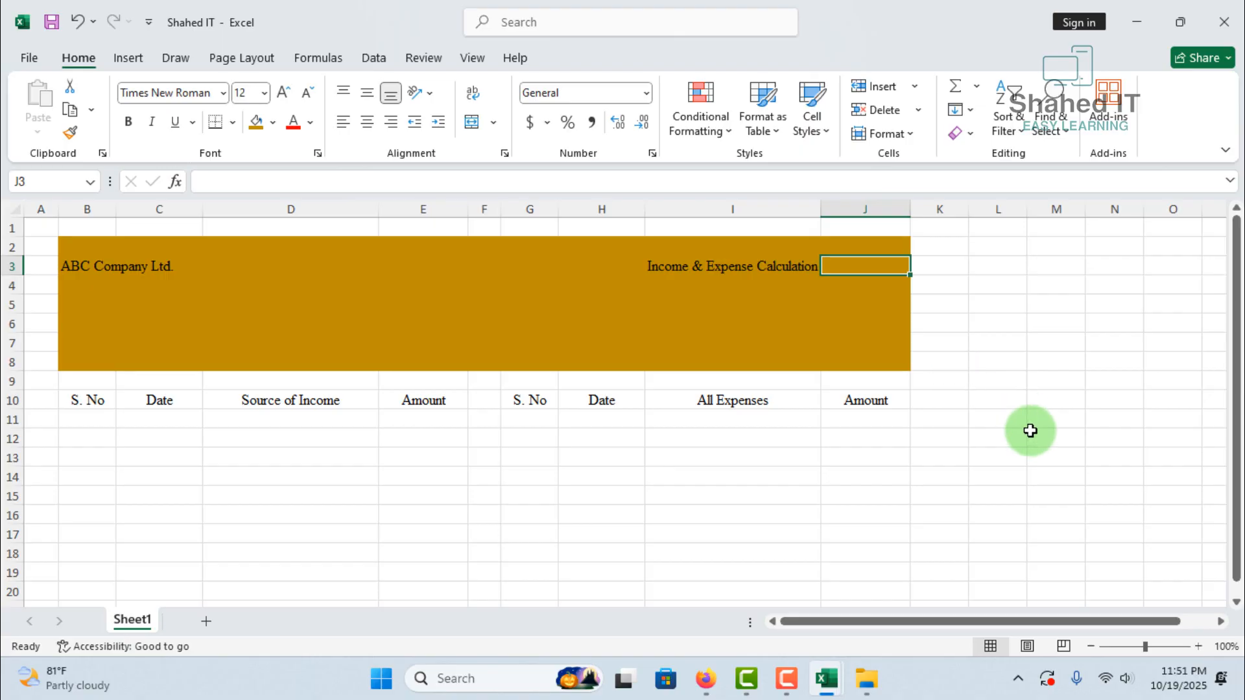
Make the titles in row 3 bold and set their font size to 15
{"action": "left_click", "coordinate": [12, 266]}
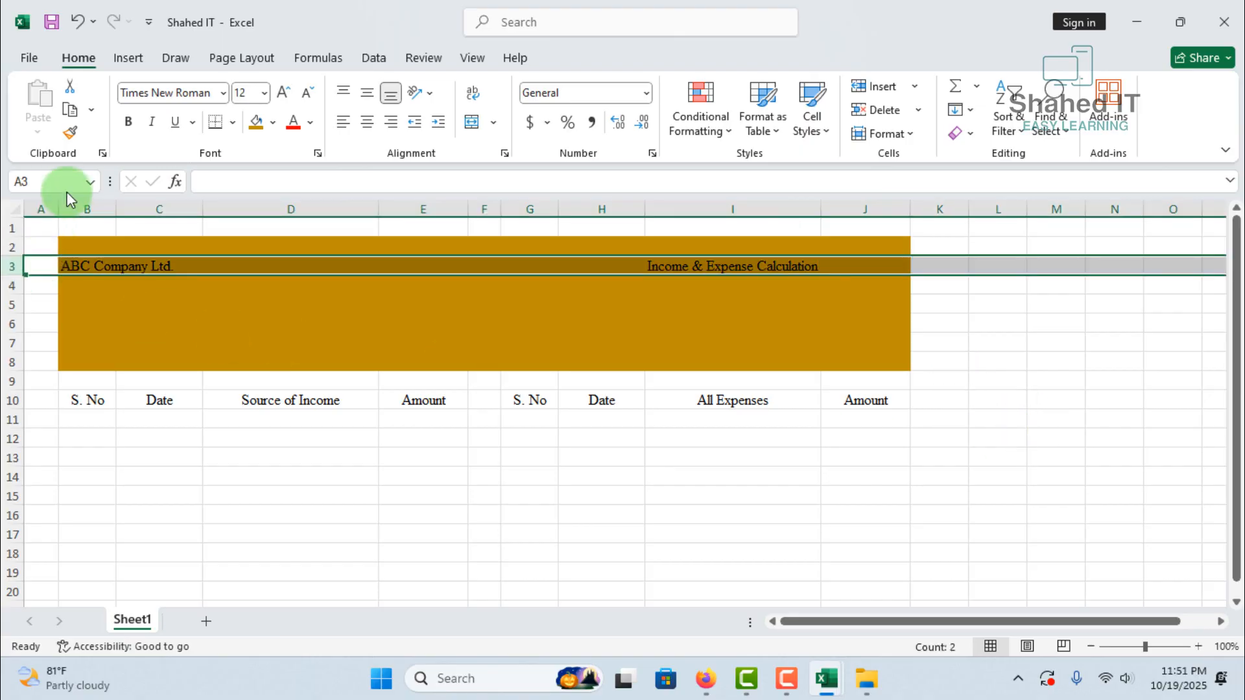
{"action": "left_click", "coordinate": [127, 122]}
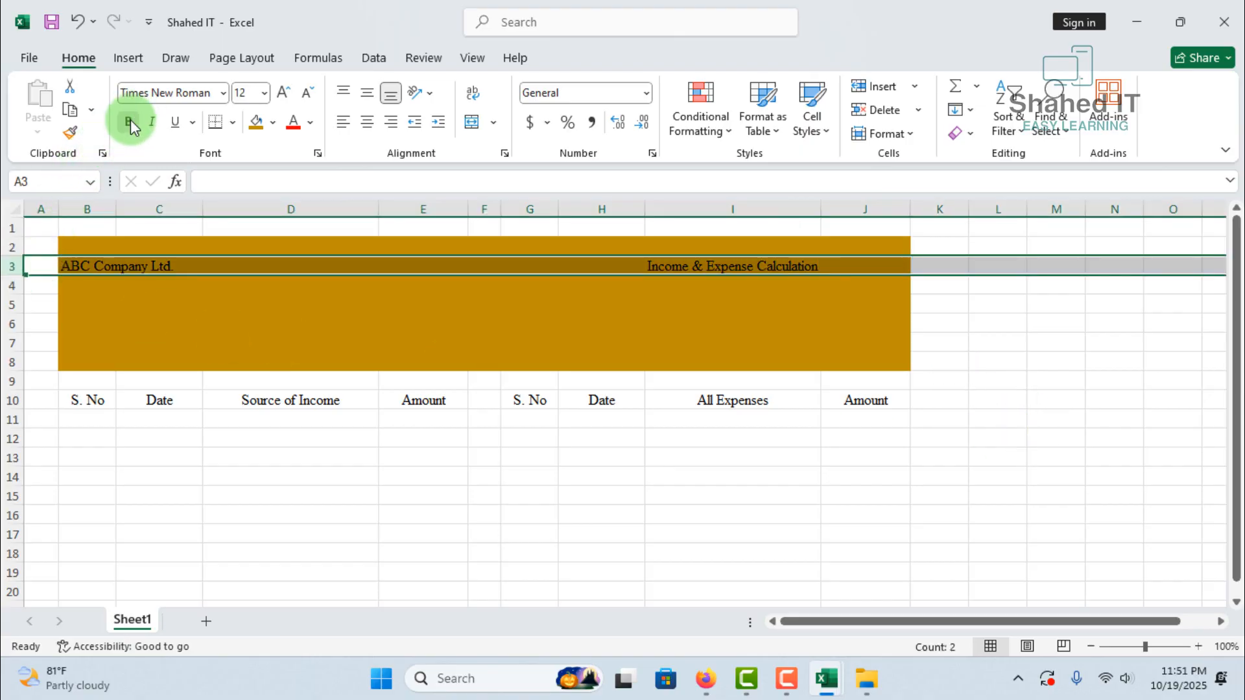
{"action": "left_click", "coordinate": [264, 95]}
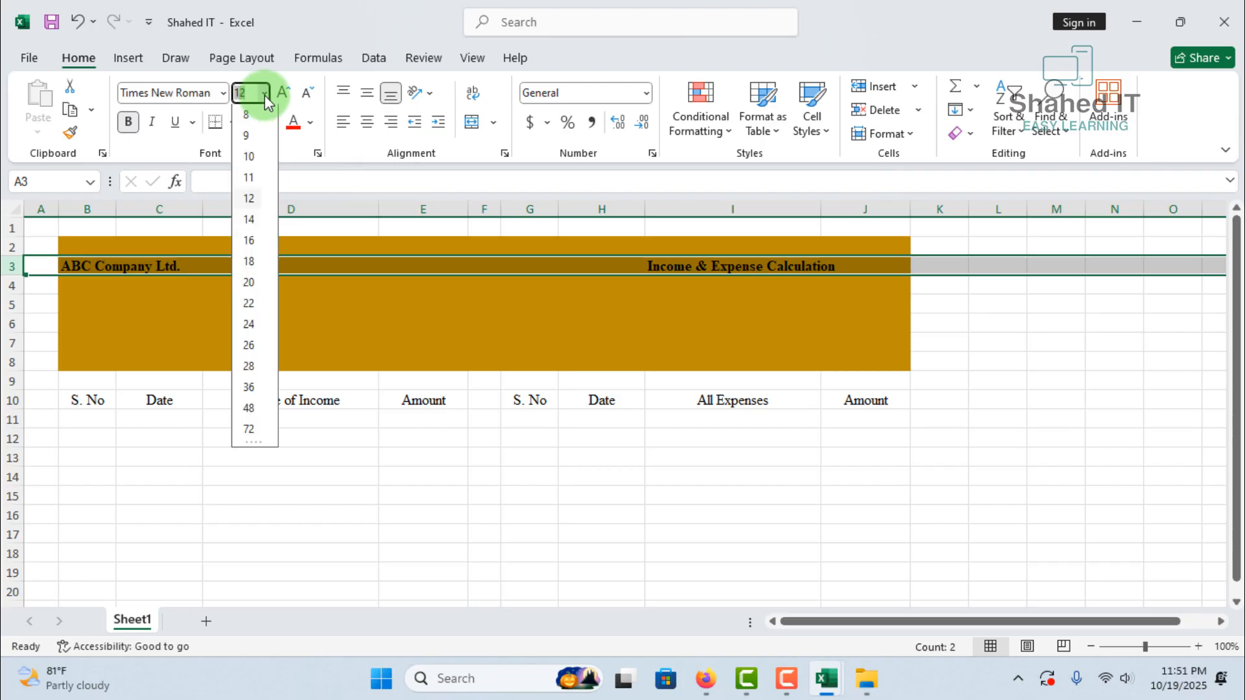
{"action": "type", "text": "15"}
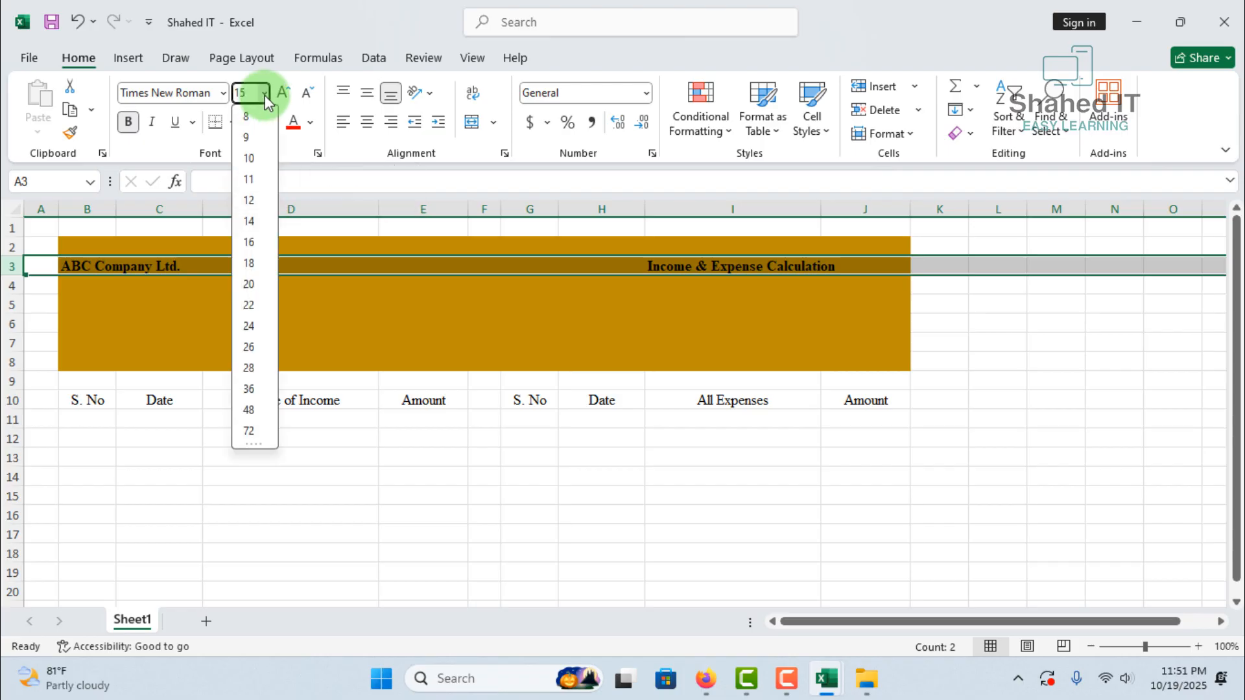
{"action": "key", "text": "Return"}
{"action": "left_click", "coordinate": [1002, 350]}
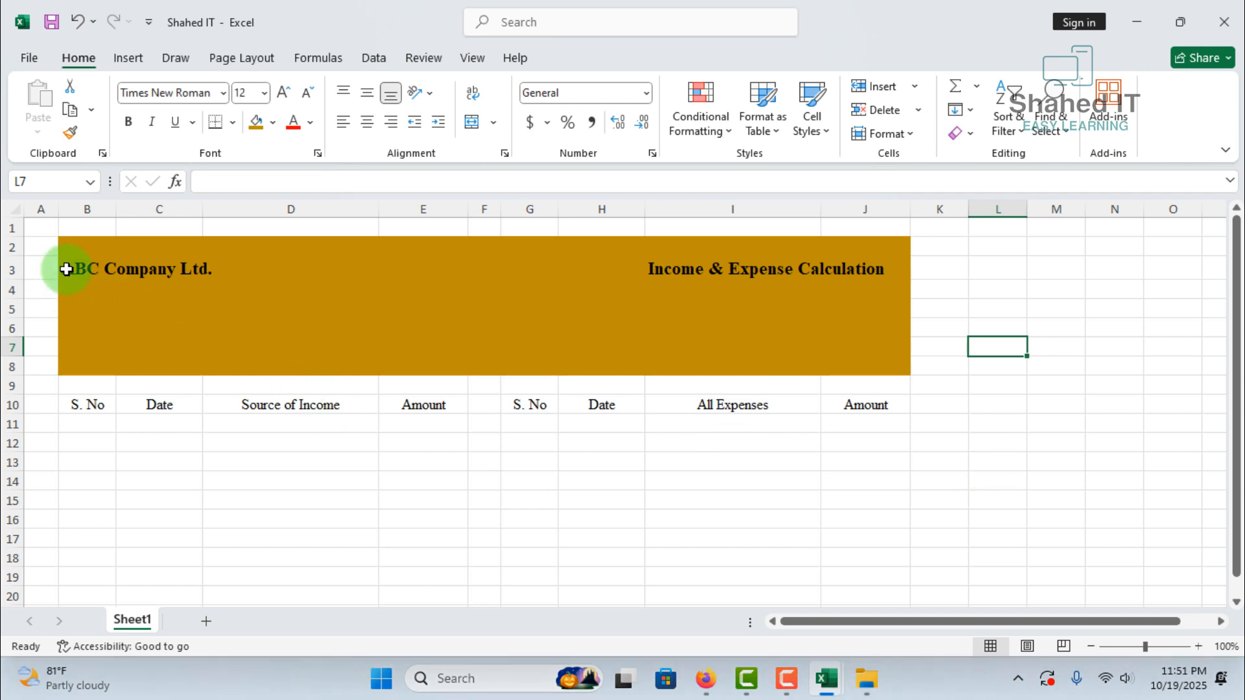
Add a bottom double border beneath the banner titles across B3:J3
{"action": "left_click_drag", "start_coordinate": [66, 269], "coordinate": [853, 266]}
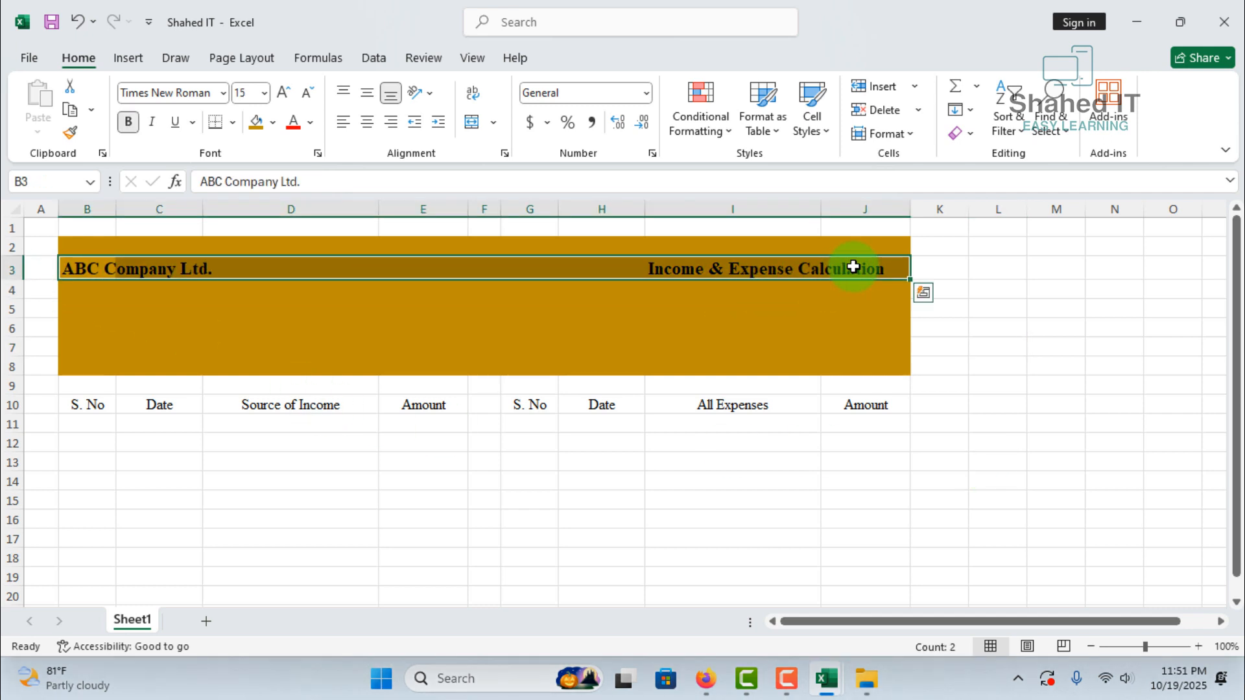
{"action": "left_click", "coordinate": [232, 122]}
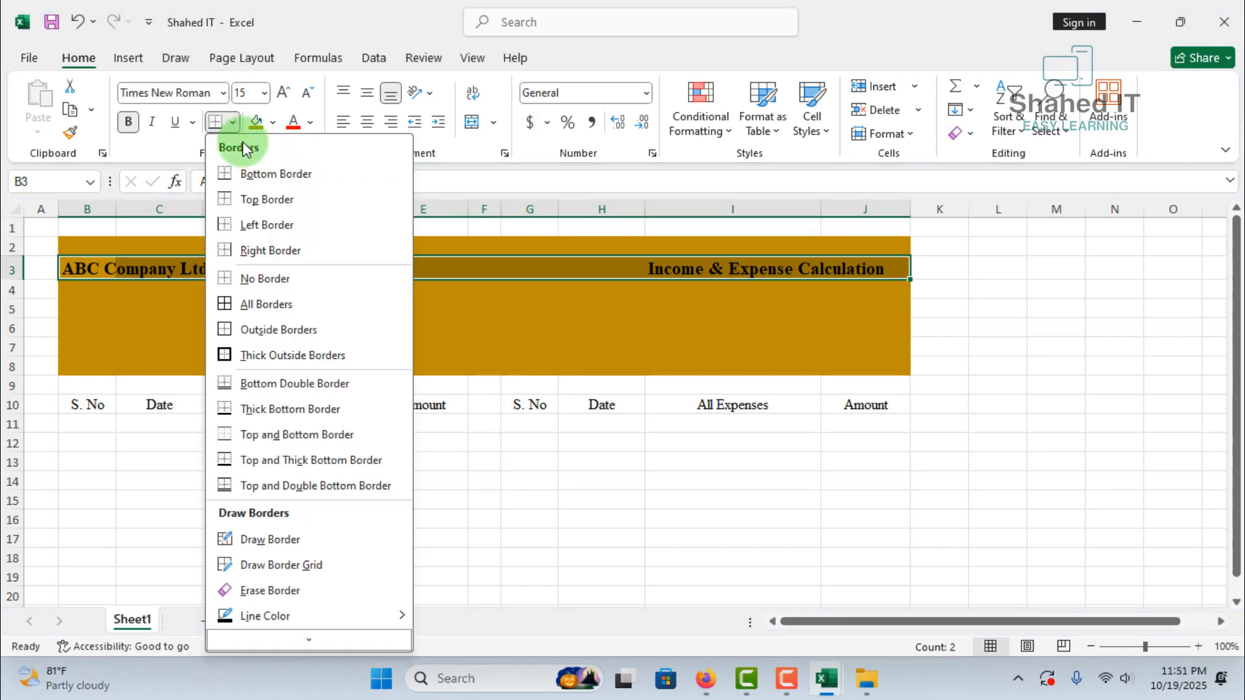
{"action": "left_click", "coordinate": [290, 384]}
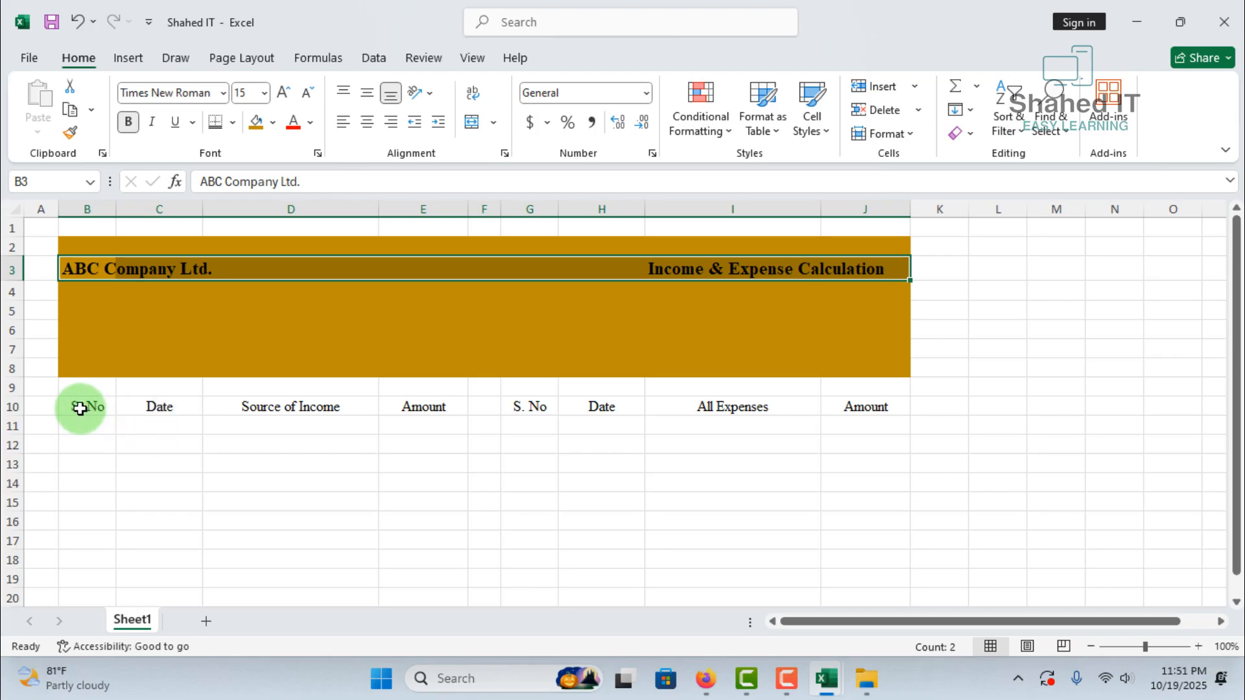
Convert the income range B10:E12 into a table that has headers
{"action": "left_click_drag", "start_coordinate": [80, 408], "coordinate": [397, 436]}
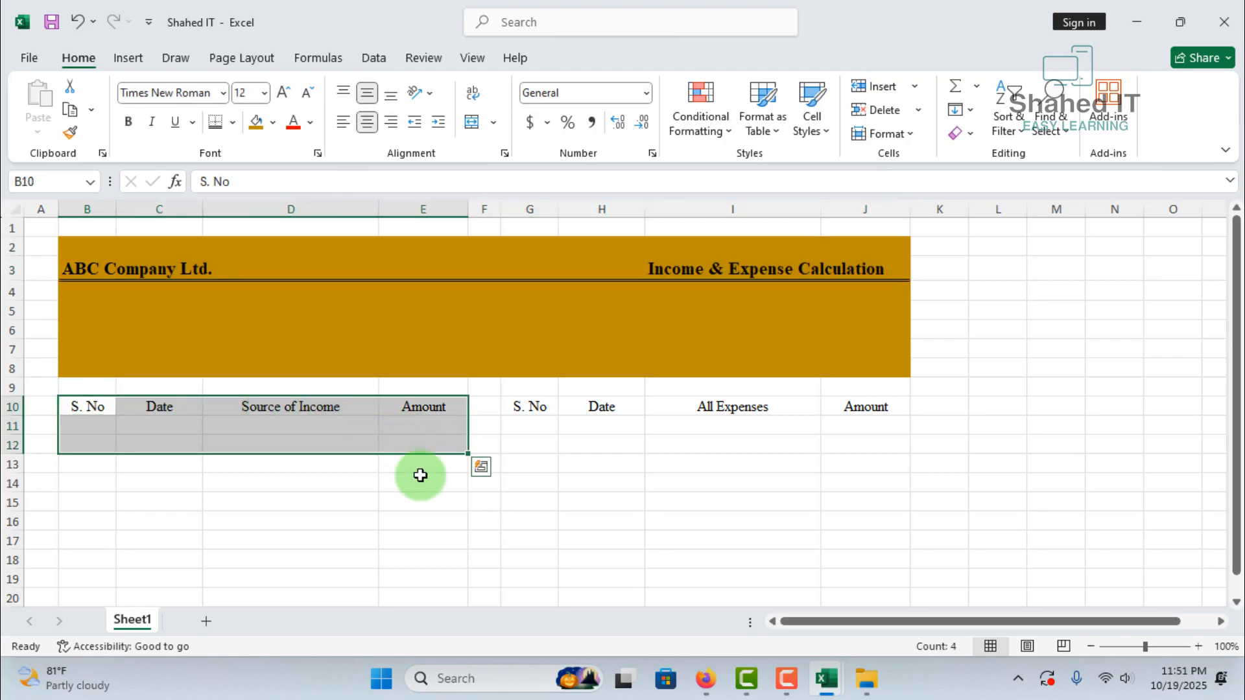
{"action": "key", "text": "ctrl+t"}
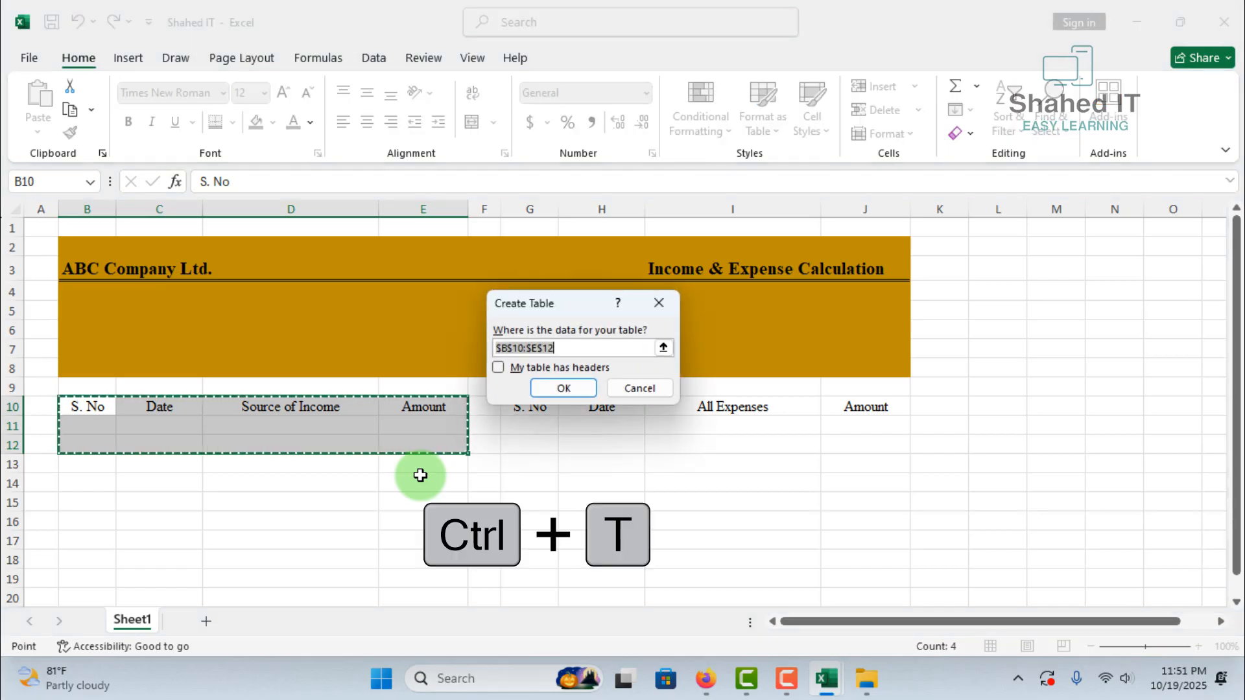
{"action": "left_click", "coordinate": [498, 368]}
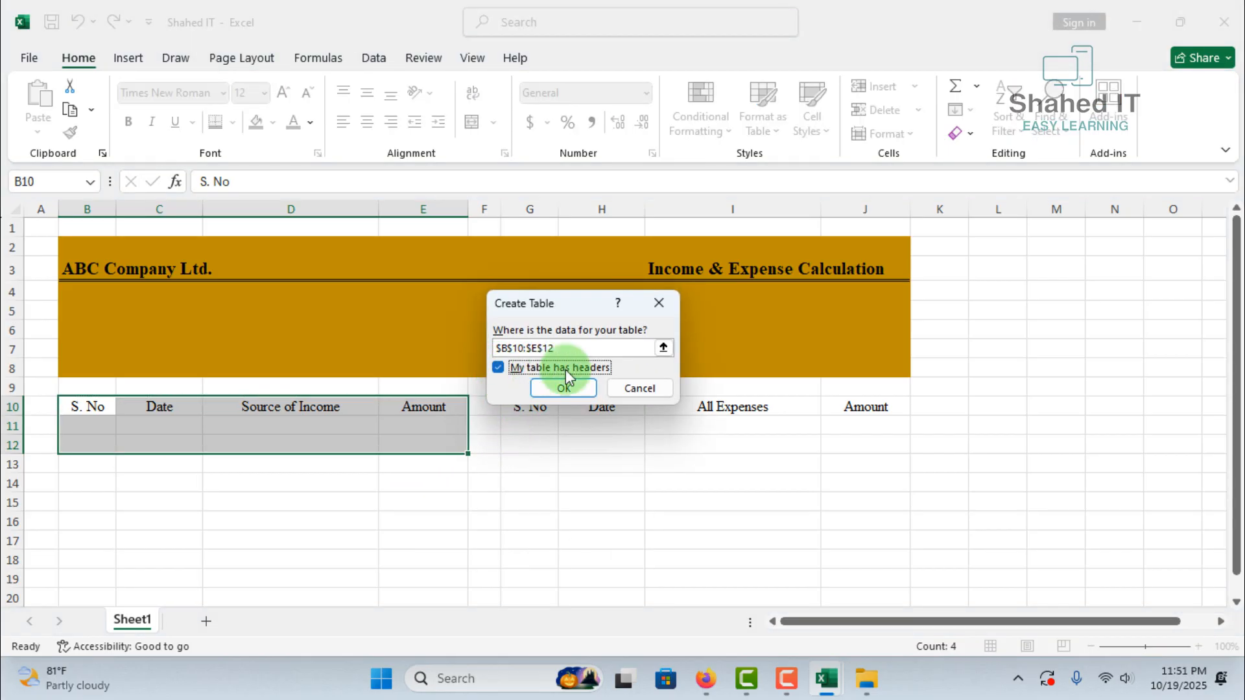
{"action": "left_click", "coordinate": [564, 387]}
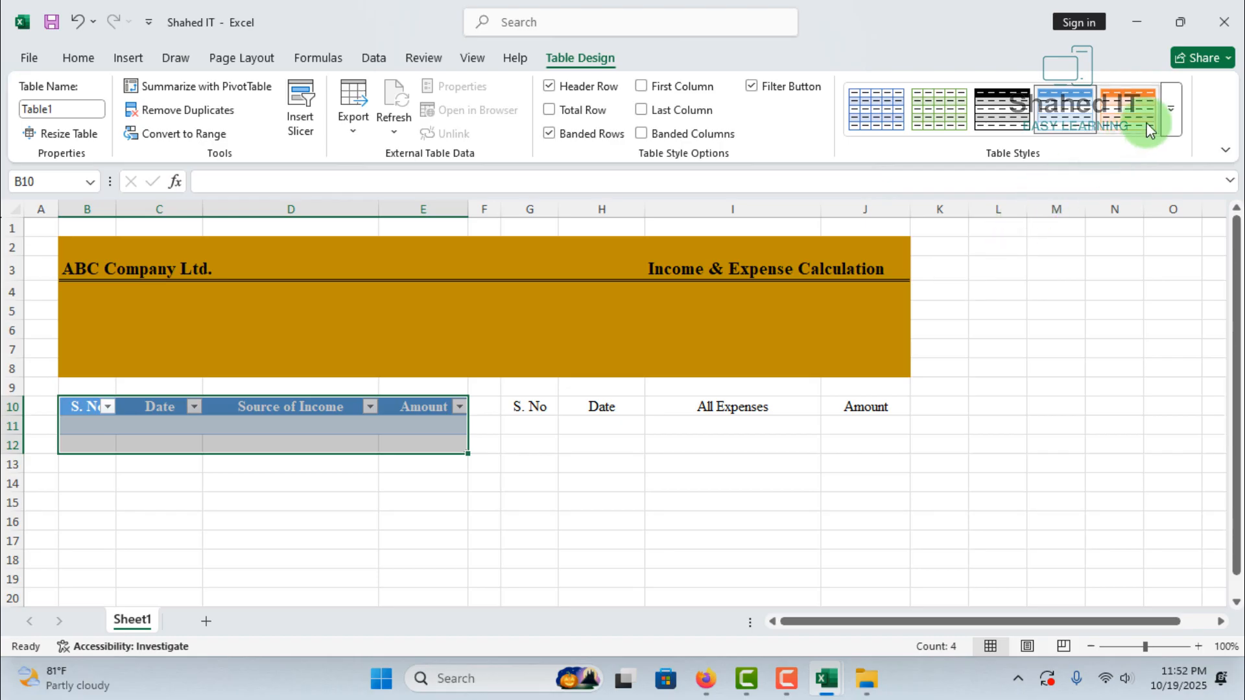
Apply the light table style with a solid blue header and blue row lines to the income table, and hide its filter buttons
{"action": "left_click", "coordinate": [1172, 110]}
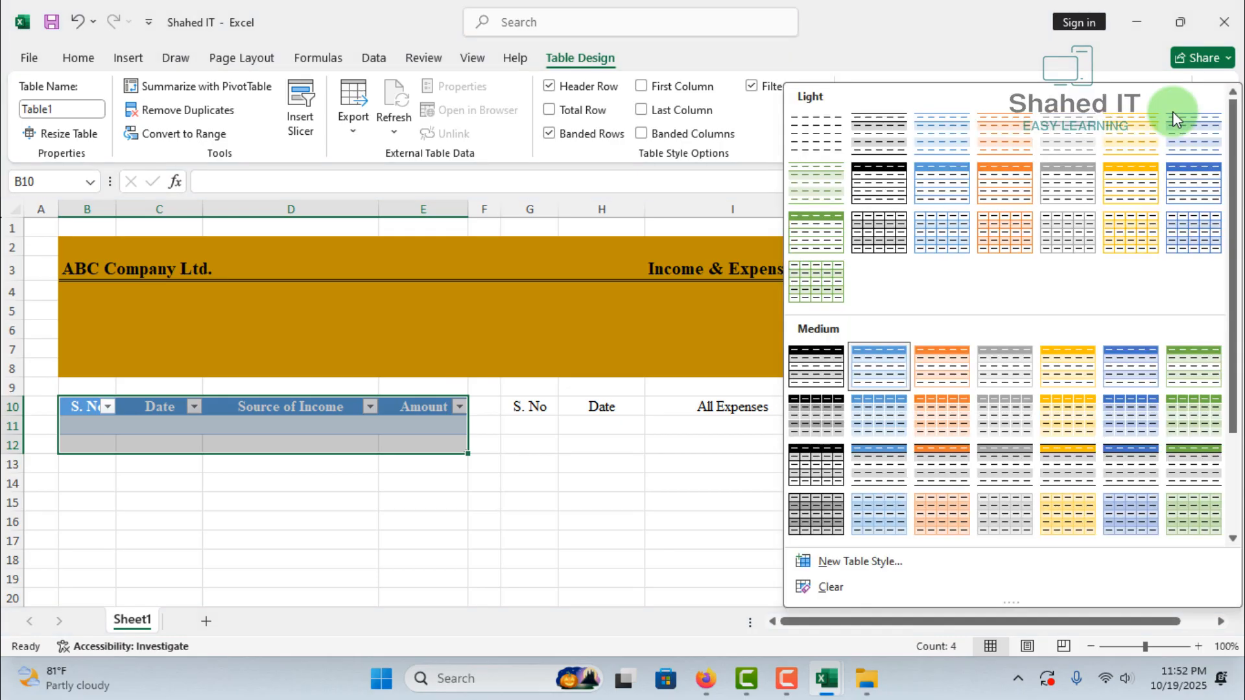
{"action": "left_click", "coordinate": [930, 193]}
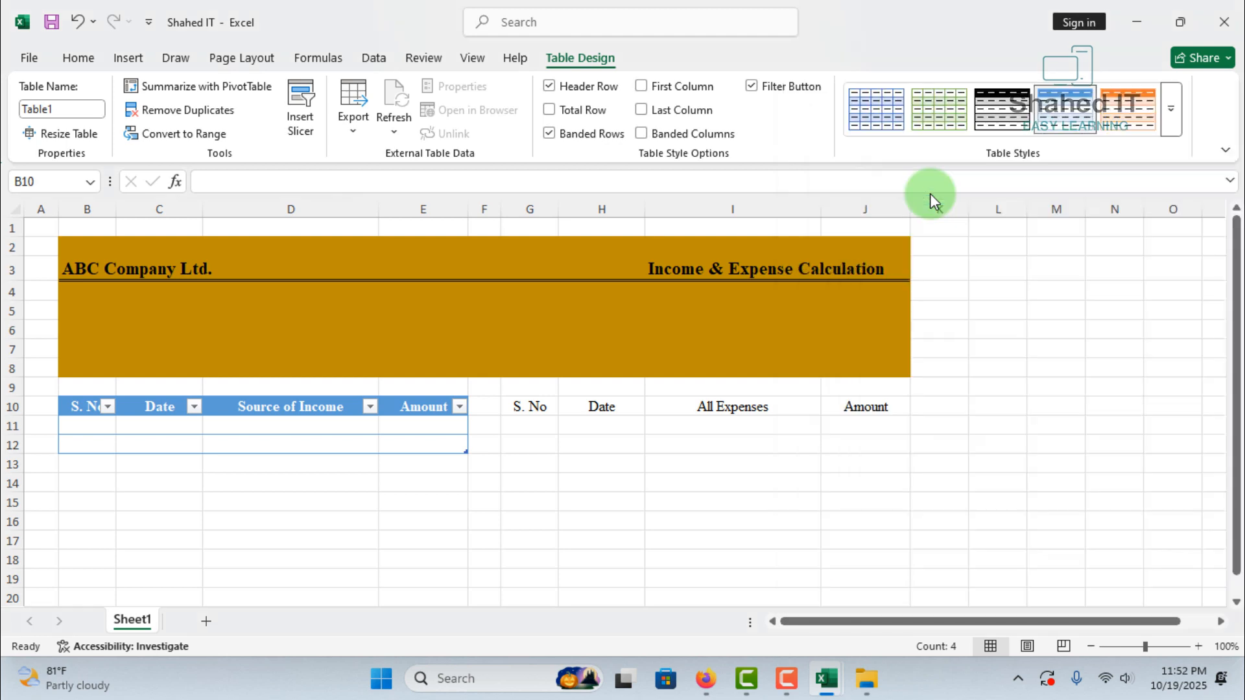
{"action": "left_click", "coordinate": [752, 87]}
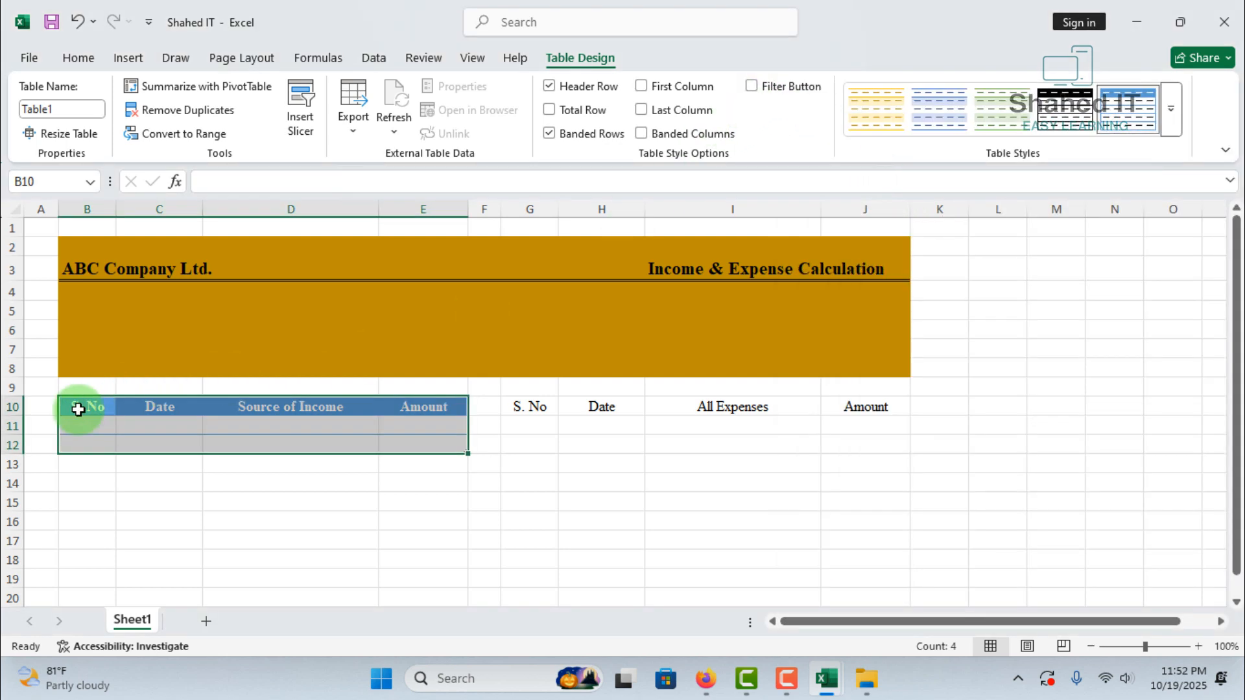
Set the income table's header text to the Automatic font color and fill B10:E10 with Blue, Accent 5, Lighter 40%
{"action": "left_click_drag", "start_coordinate": [78, 409], "coordinate": [422, 406]}
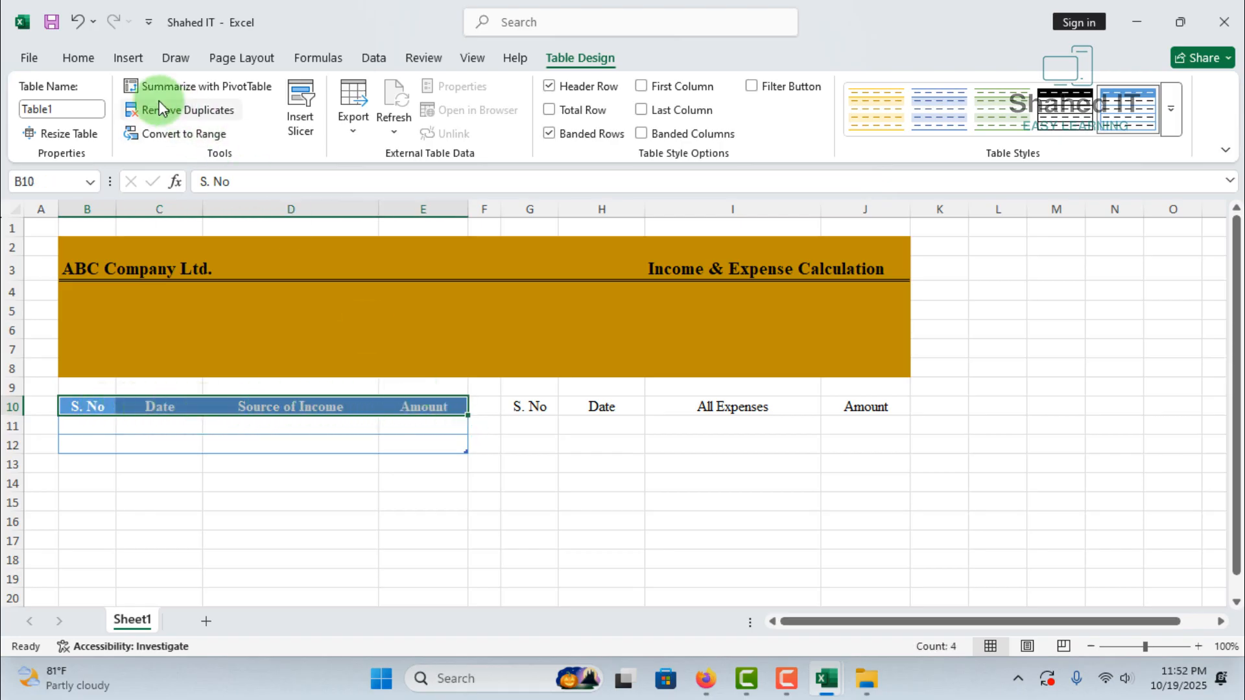
{"action": "left_click", "coordinate": [92, 61]}
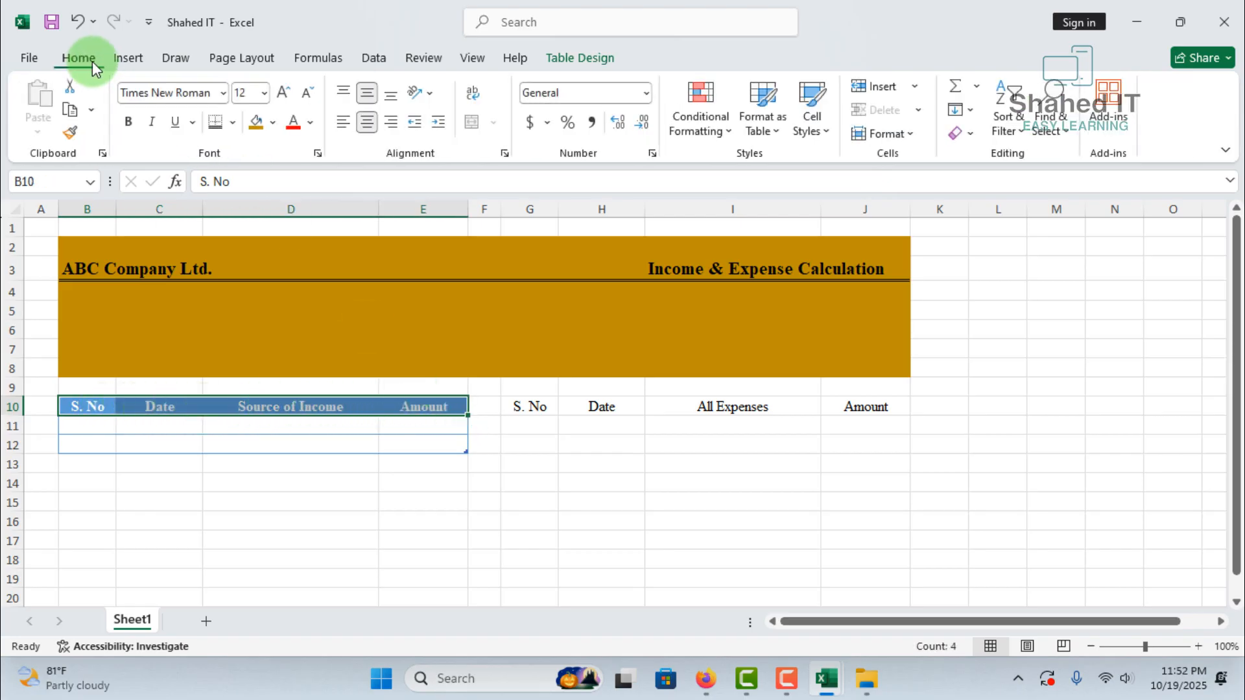
{"action": "left_click", "coordinate": [311, 126]}
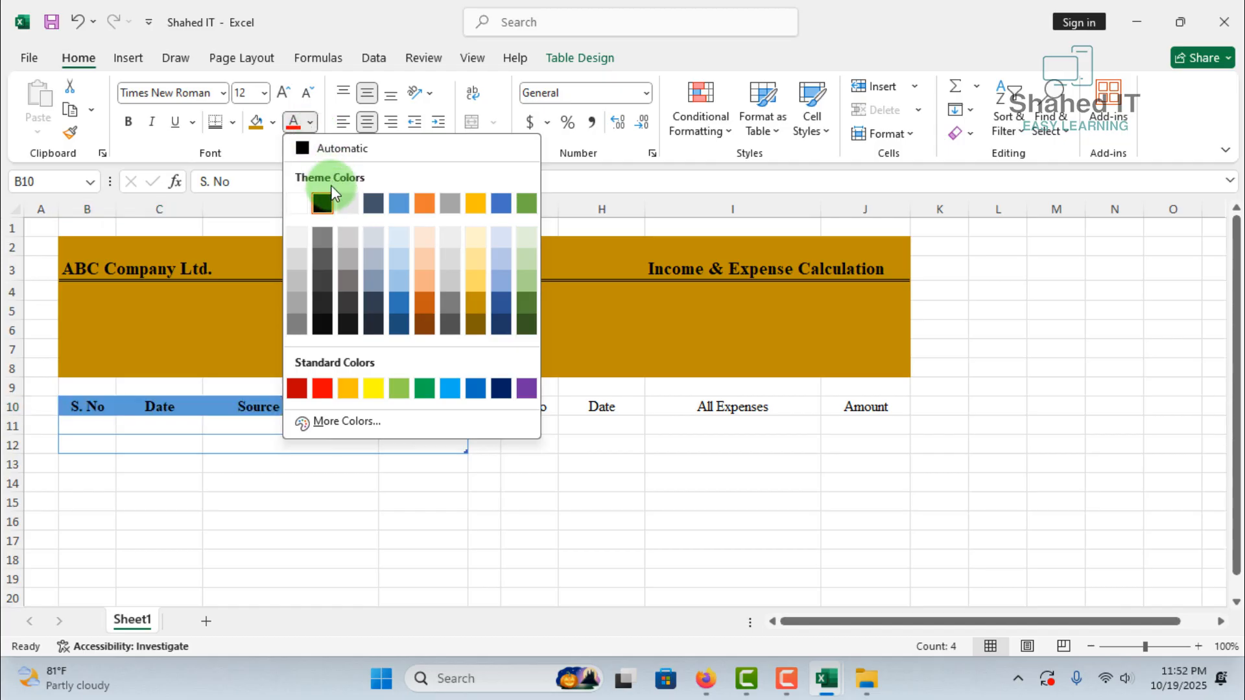
{"action": "left_click", "coordinate": [322, 148]}
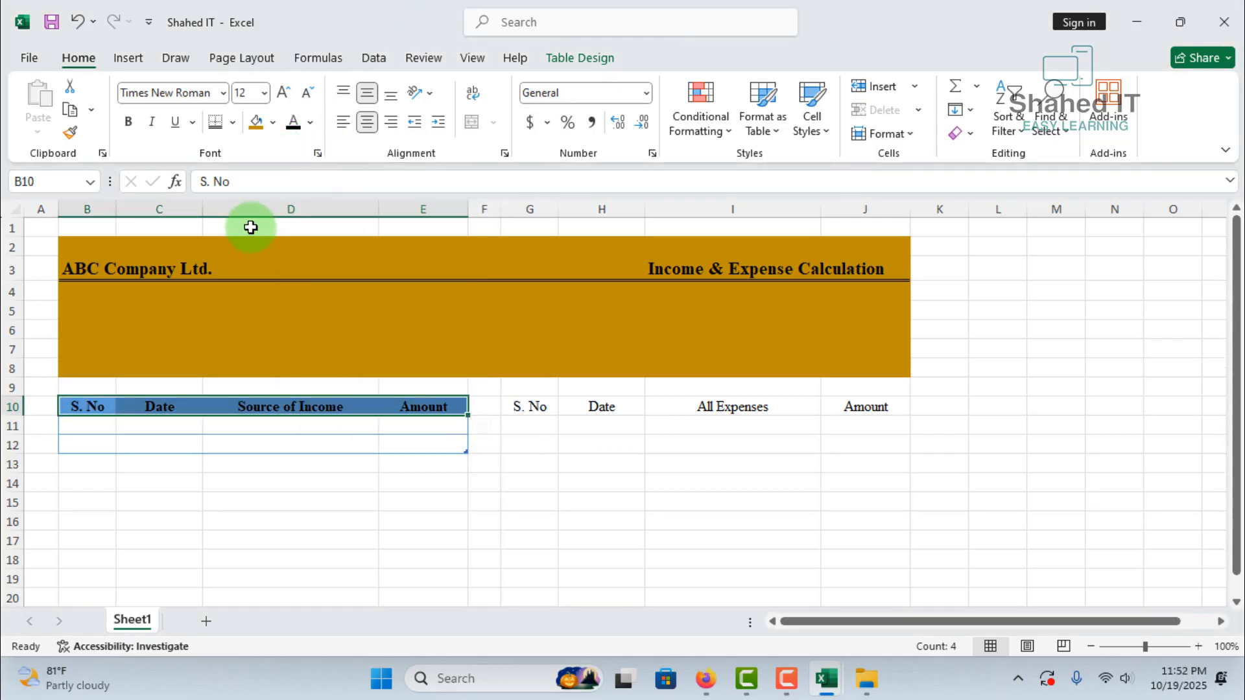
{"action": "left_click", "coordinate": [278, 123]}
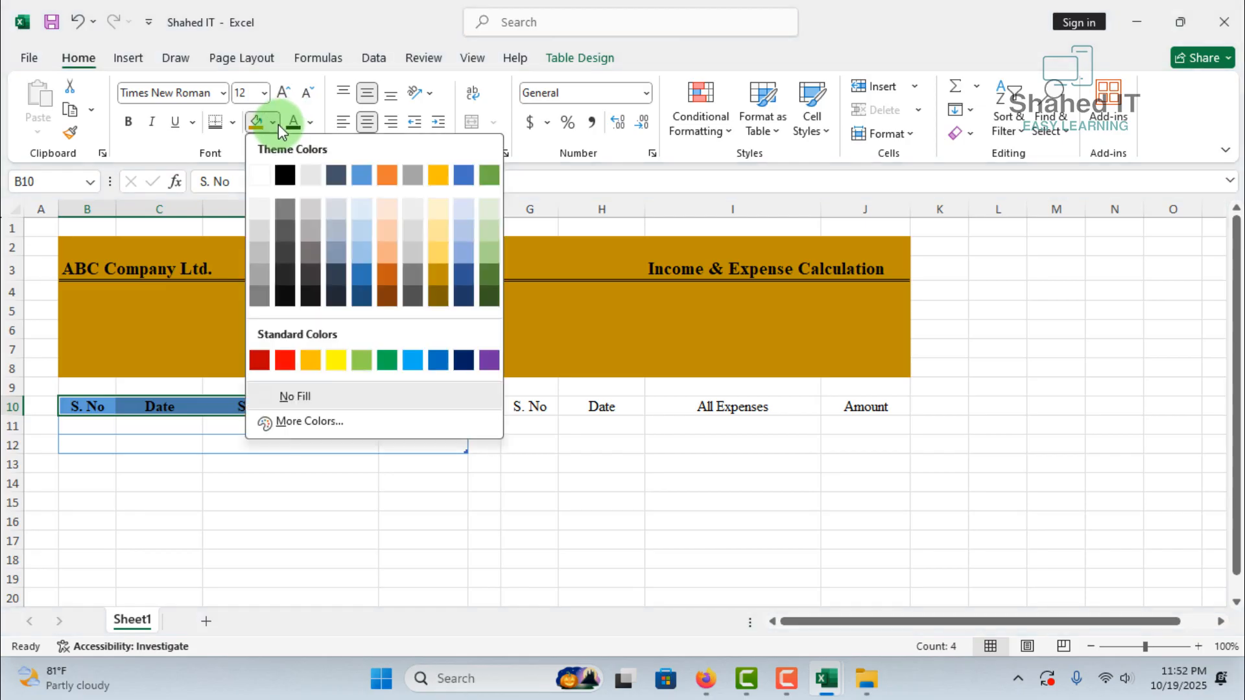
{"action": "left_click", "coordinate": [465, 251]}
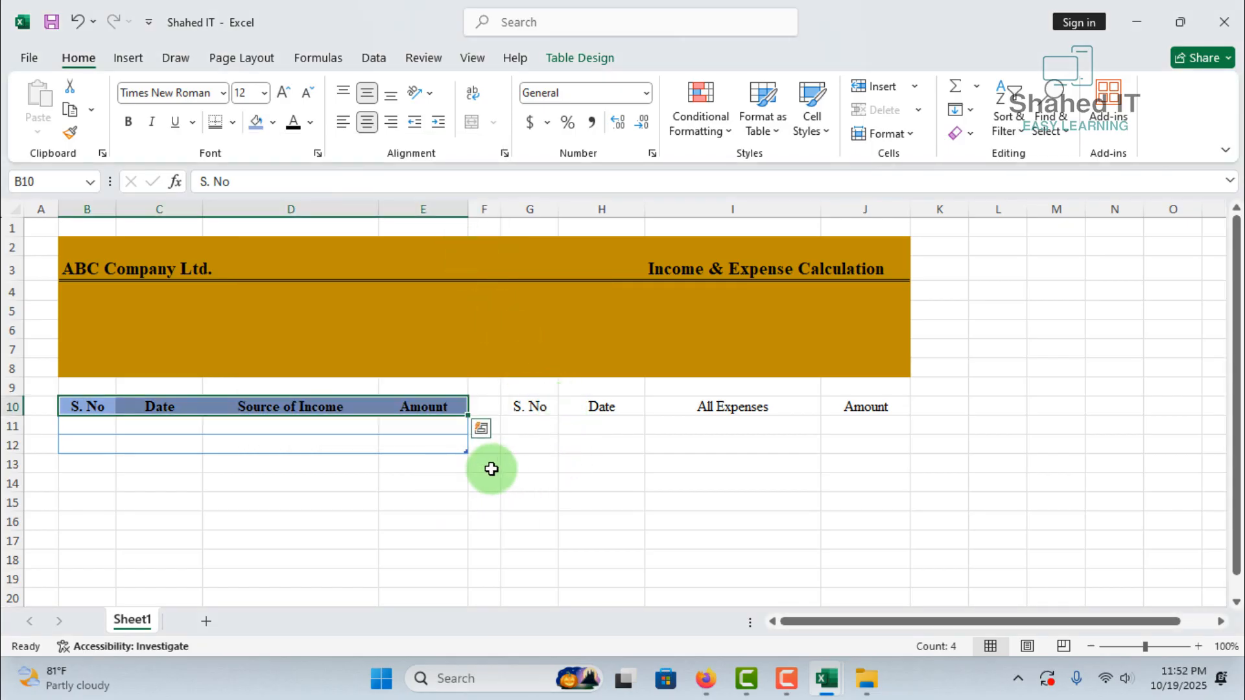
{"action": "left_click", "coordinate": [533, 471]}
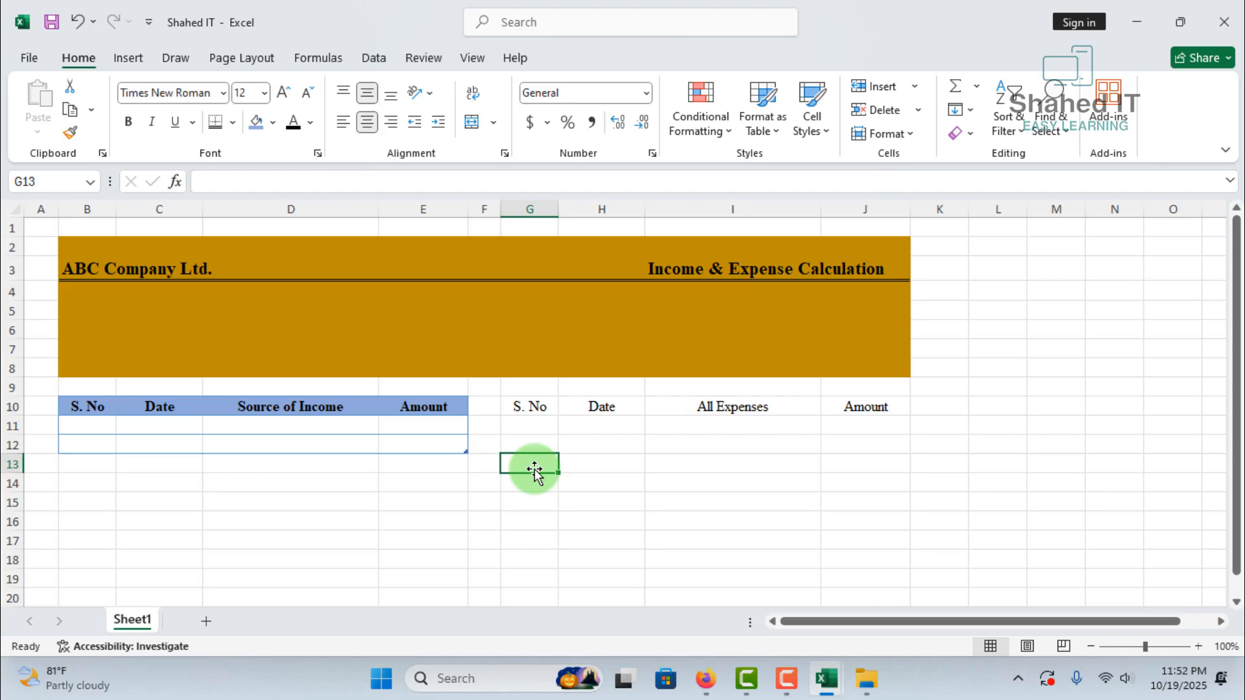
Convert the expense range G10:J12 into a table with headers and apply the same light blue-header style as the income table
{"action": "left_click_drag", "start_coordinate": [525, 406], "coordinate": [851, 439]}
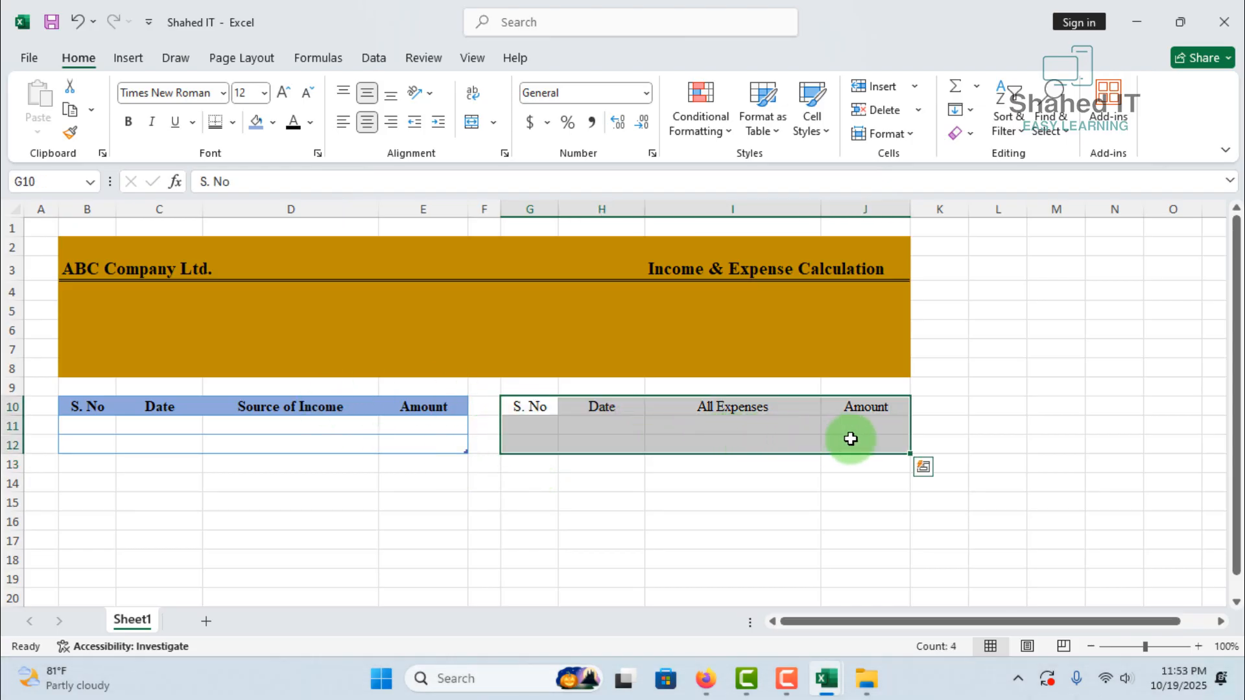
{"action": "key", "text": "ctrl+t"}
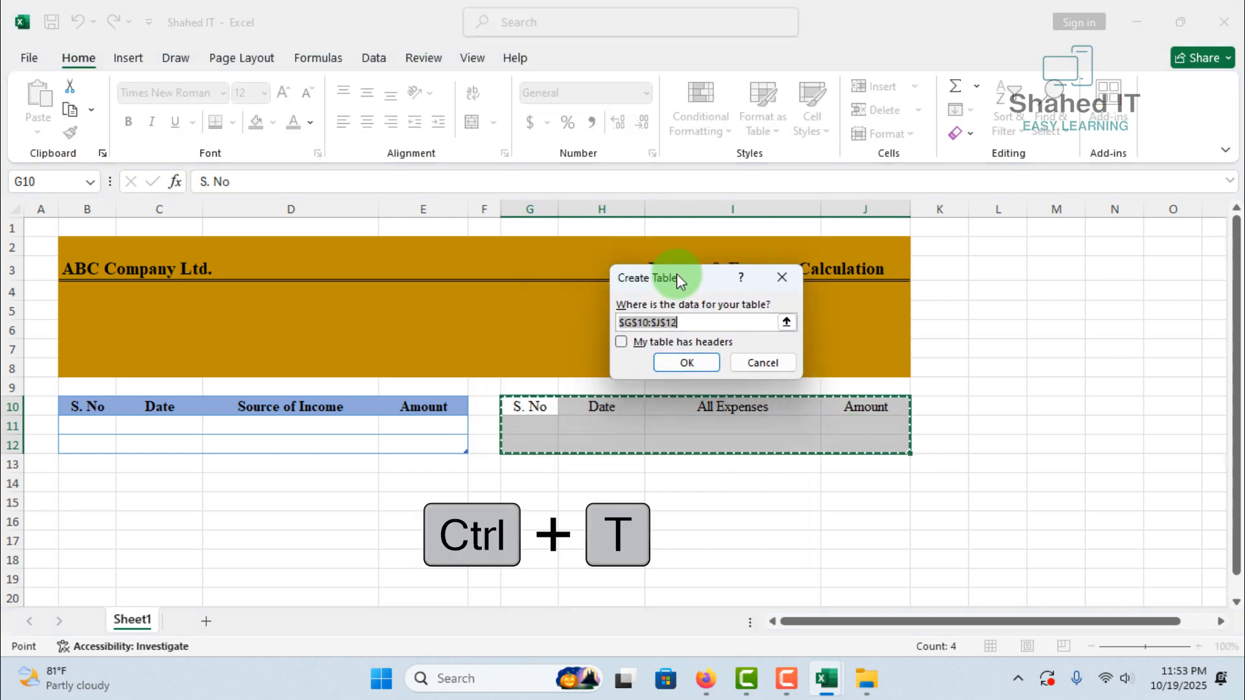
{"action": "left_click", "coordinate": [623, 344]}
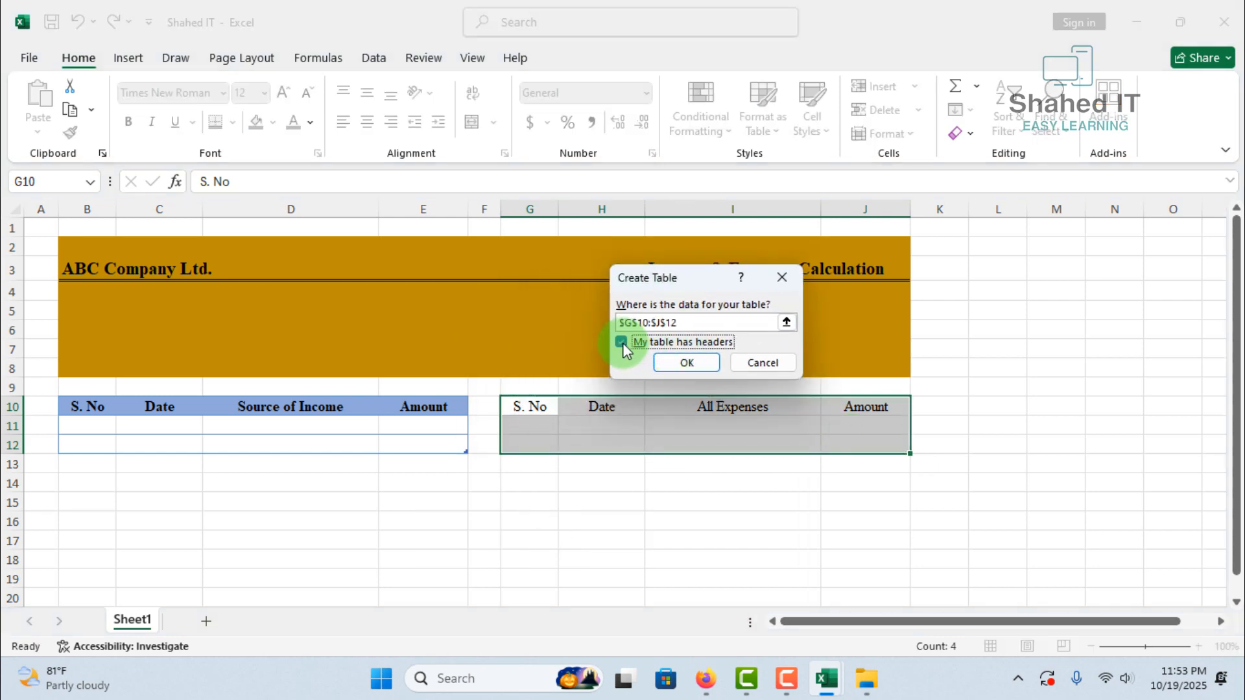
{"action": "left_click", "coordinate": [686, 362]}
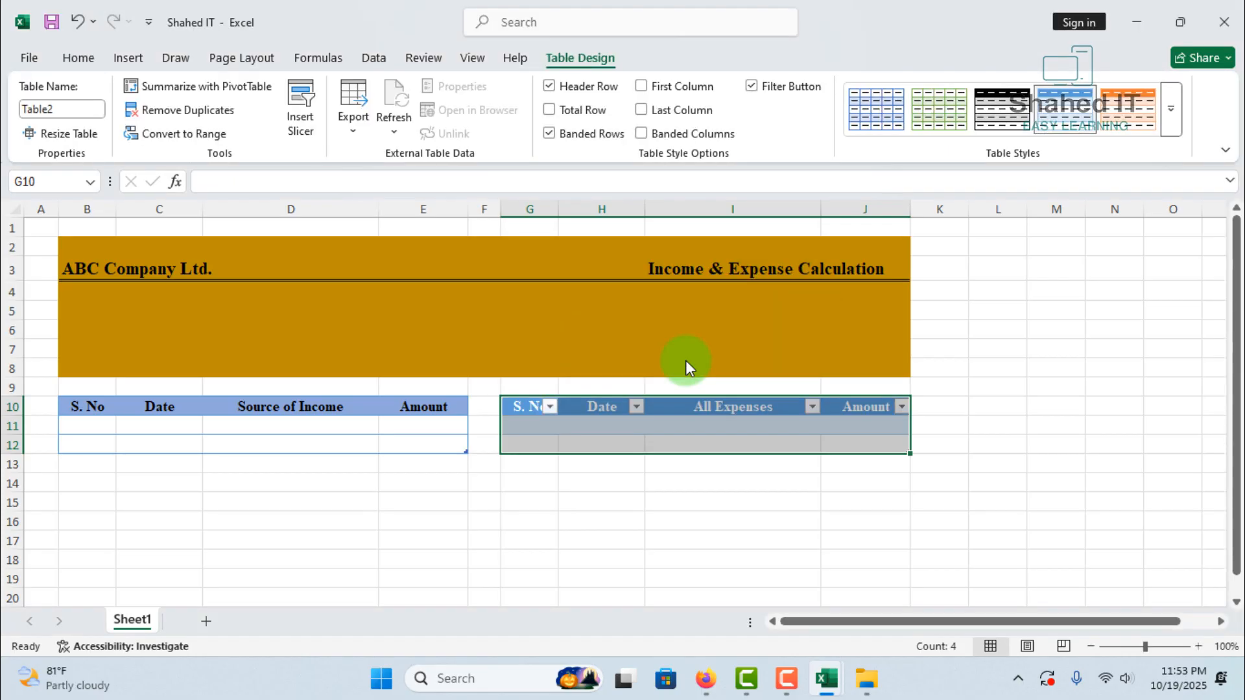
{"action": "left_click", "coordinate": [1171, 108]}
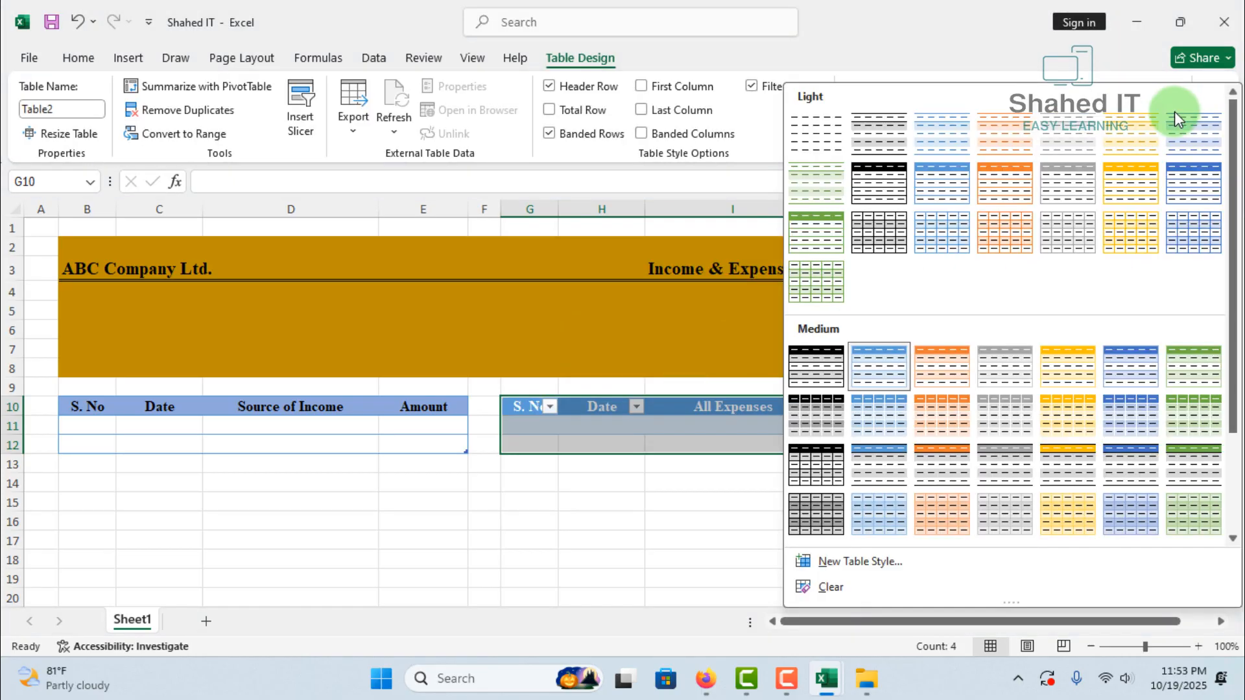
{"action": "left_click", "coordinate": [944, 192]}
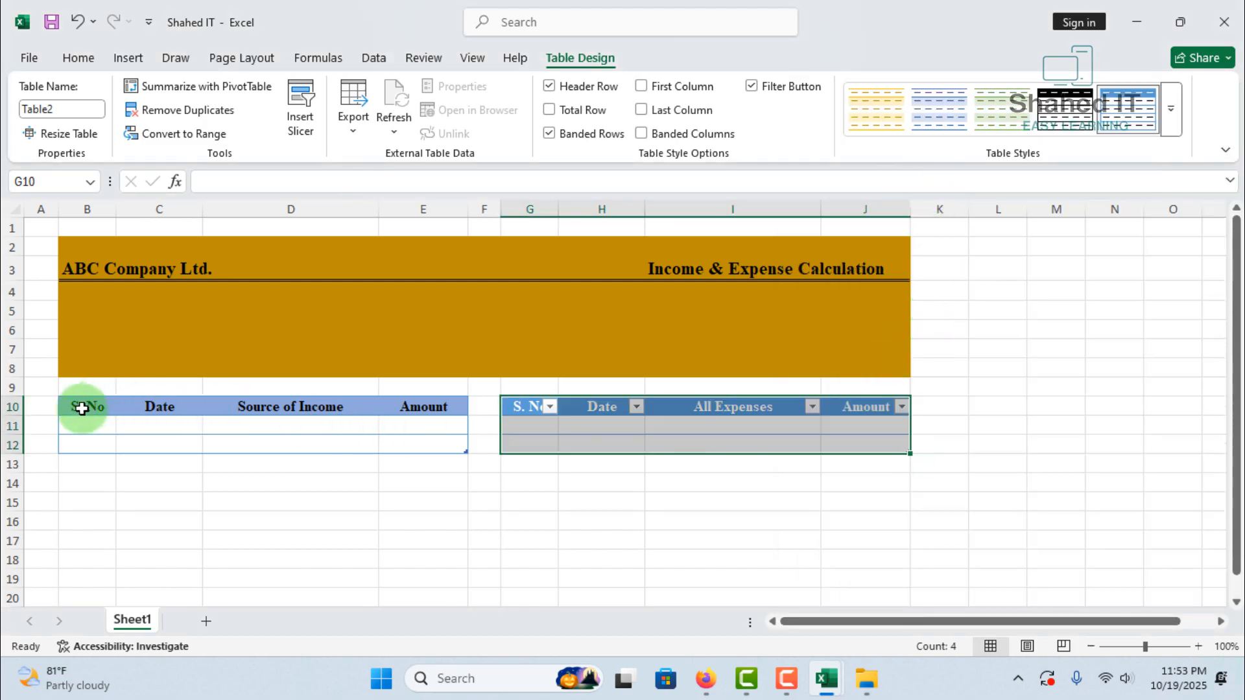
Copy the formatting of the income headers B10:E10 onto the expense headers G10:J10 with Format Painter
{"action": "left_click_drag", "start_coordinate": [82, 408], "coordinate": [415, 409]}
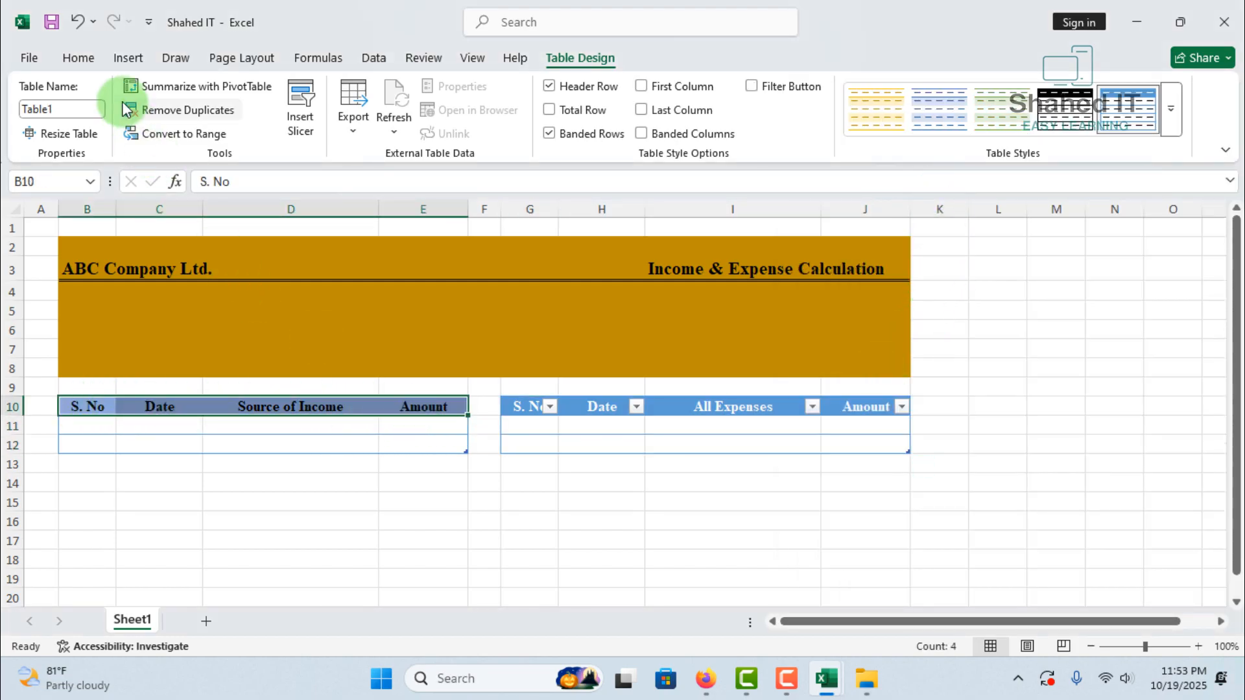
{"action": "left_click", "coordinate": [88, 61]}
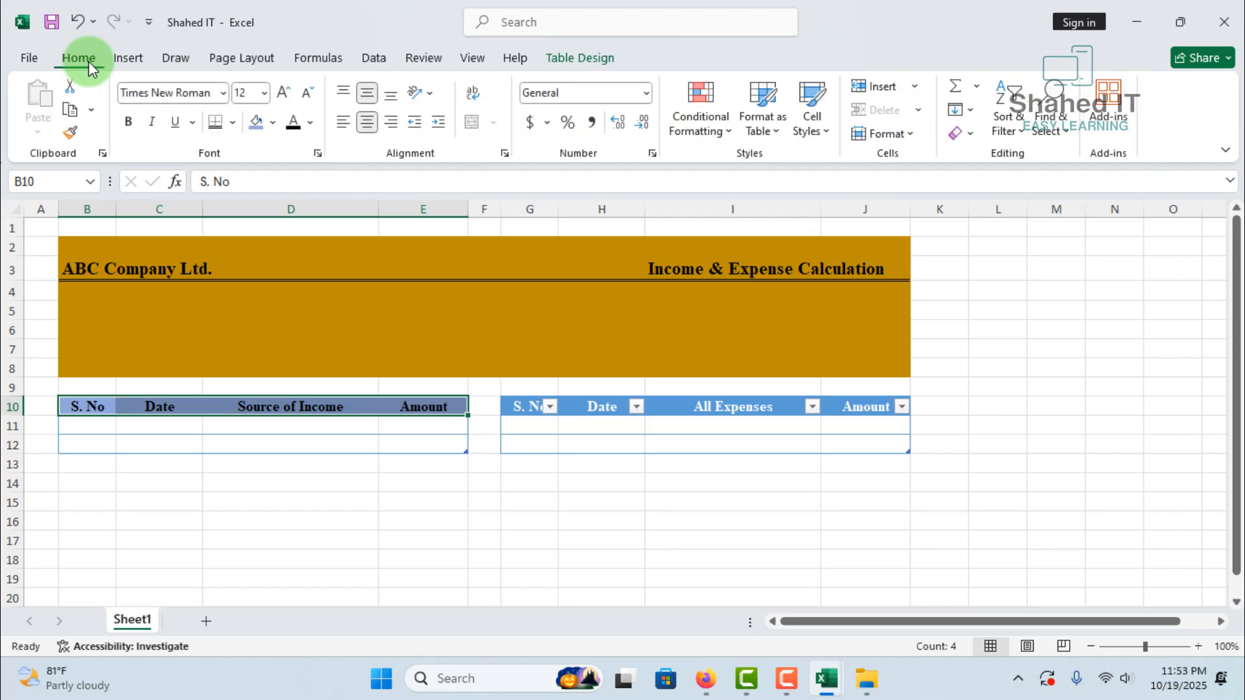
{"action": "left_click", "coordinate": [74, 134]}
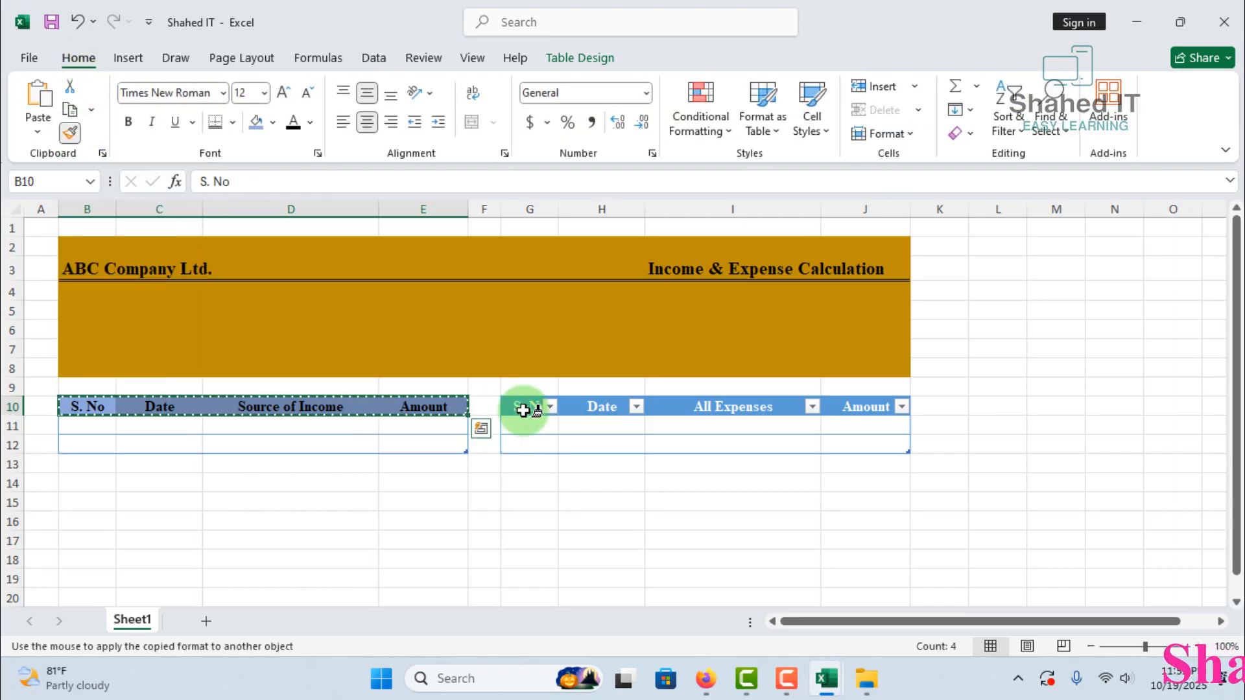
{"action": "left_click_drag", "start_coordinate": [528, 406], "coordinate": [869, 412]}
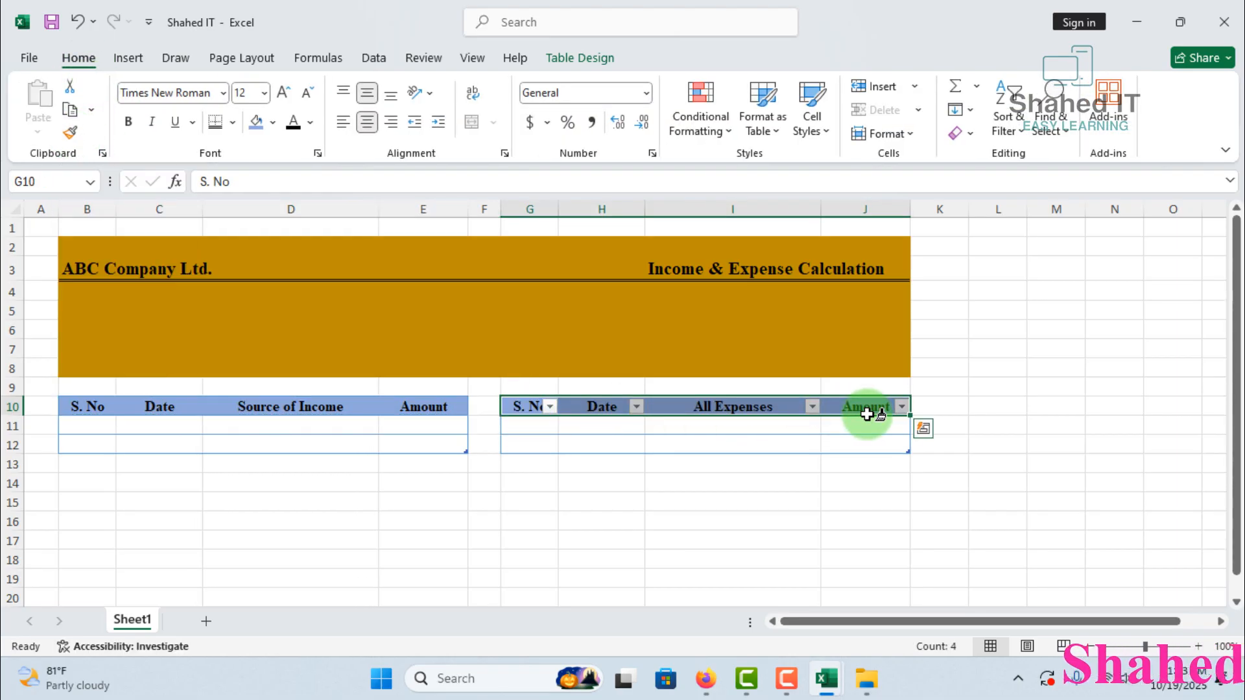
Hide the filter buttons in the expense table's header row
{"action": "left_click", "coordinate": [594, 61]}
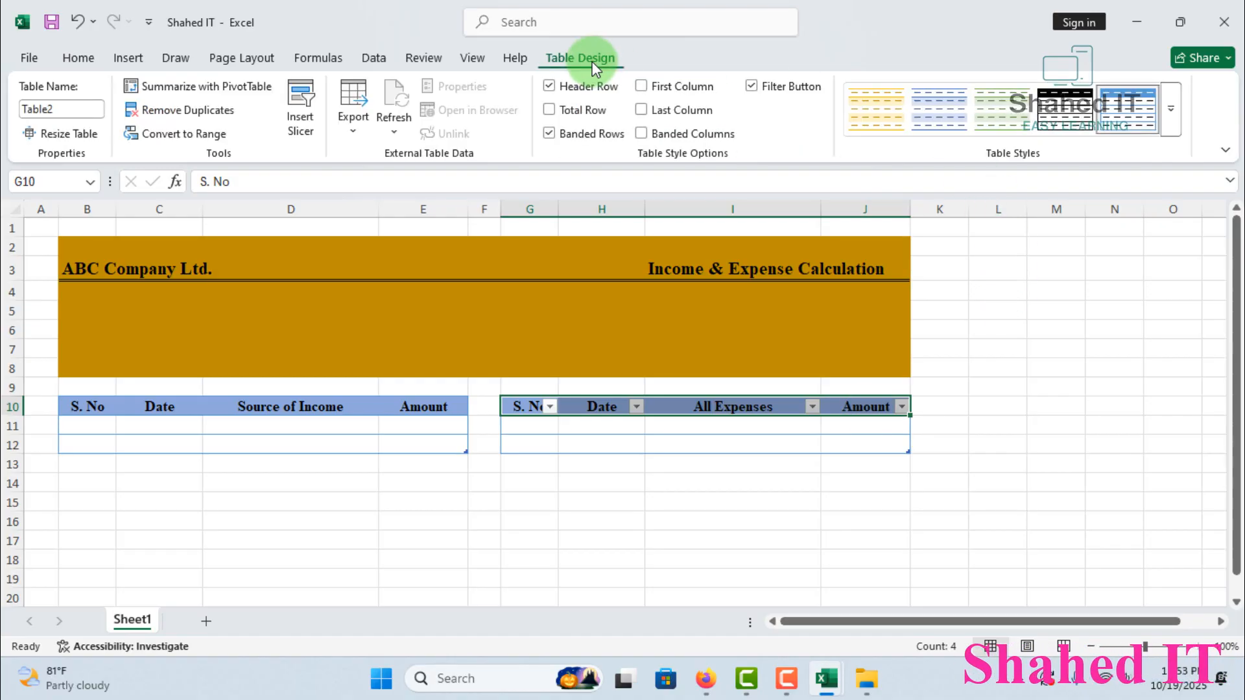
{"action": "left_click", "coordinate": [751, 87]}
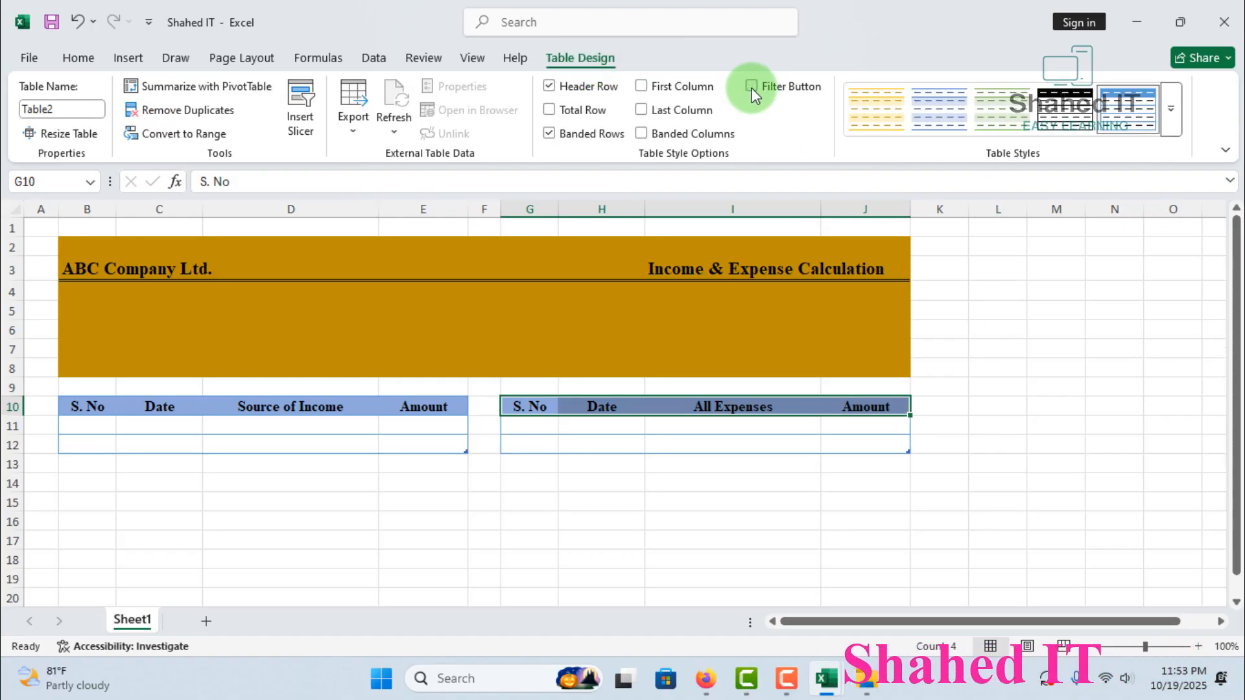
{"action": "left_click", "coordinate": [717, 498]}
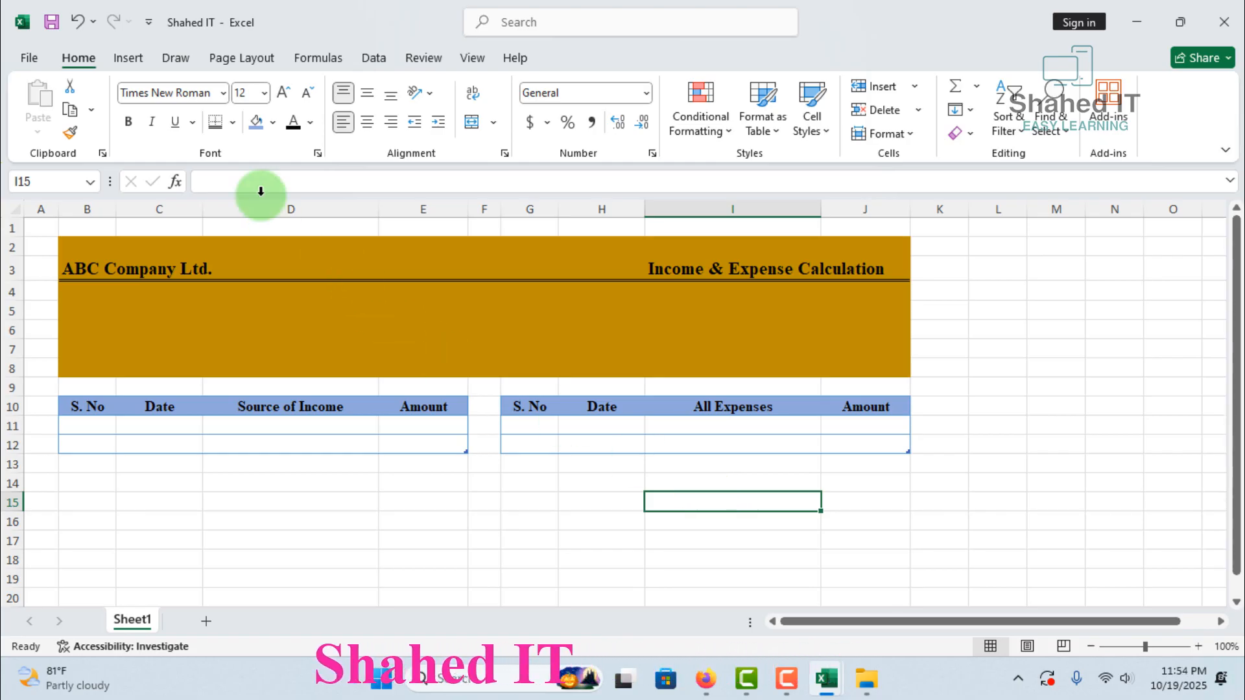
Draw a rectangle about 0.56" high and 1.88" wide in the banner below the ABC Company Ltd. title
{"action": "left_click", "coordinate": [136, 60]}
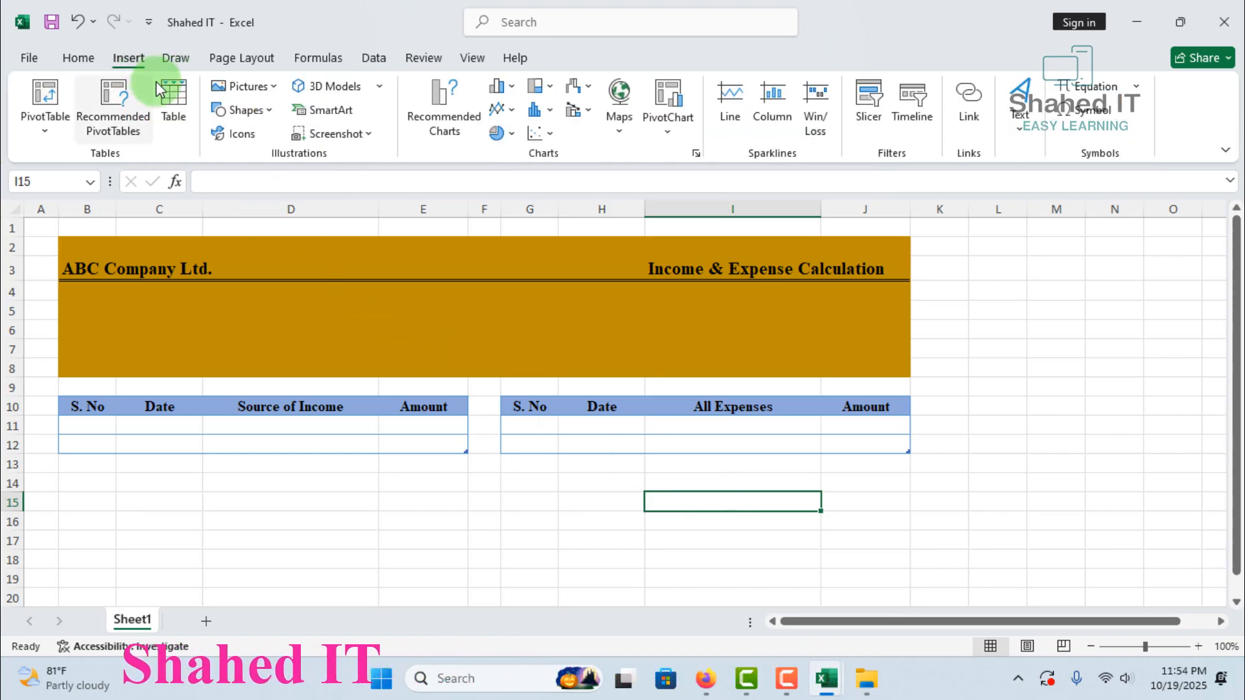
{"action": "left_click", "coordinate": [272, 112]}
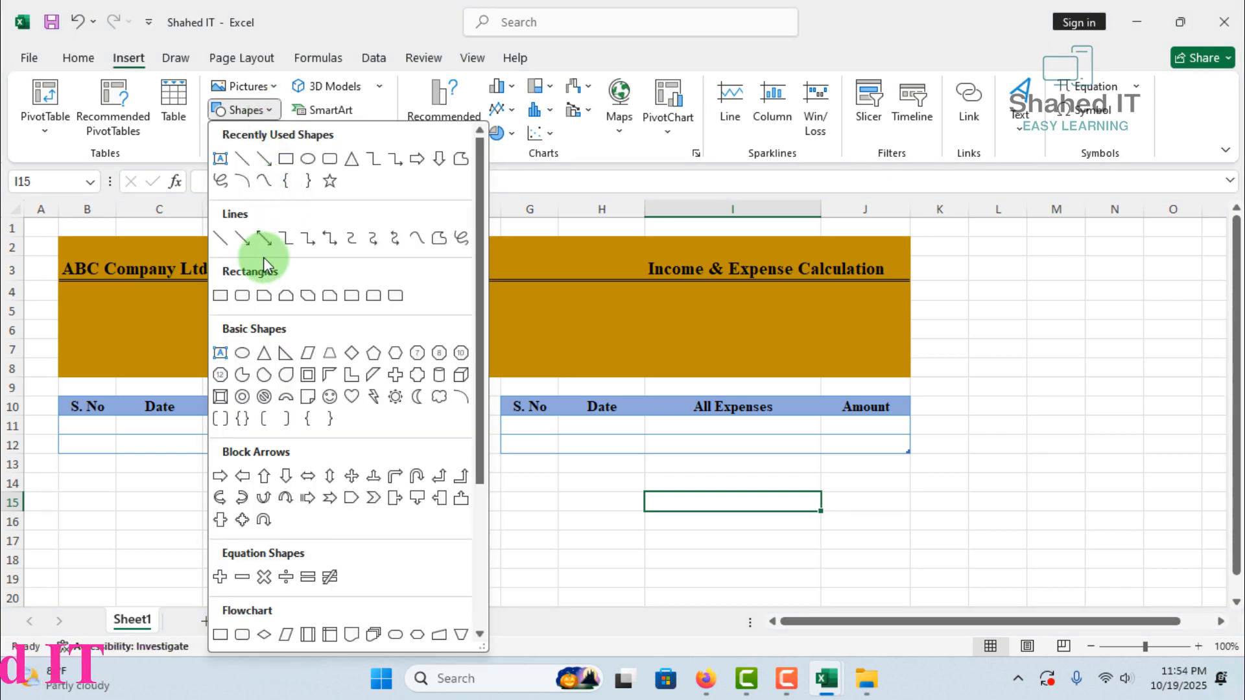
{"action": "left_click", "coordinate": [287, 159]}
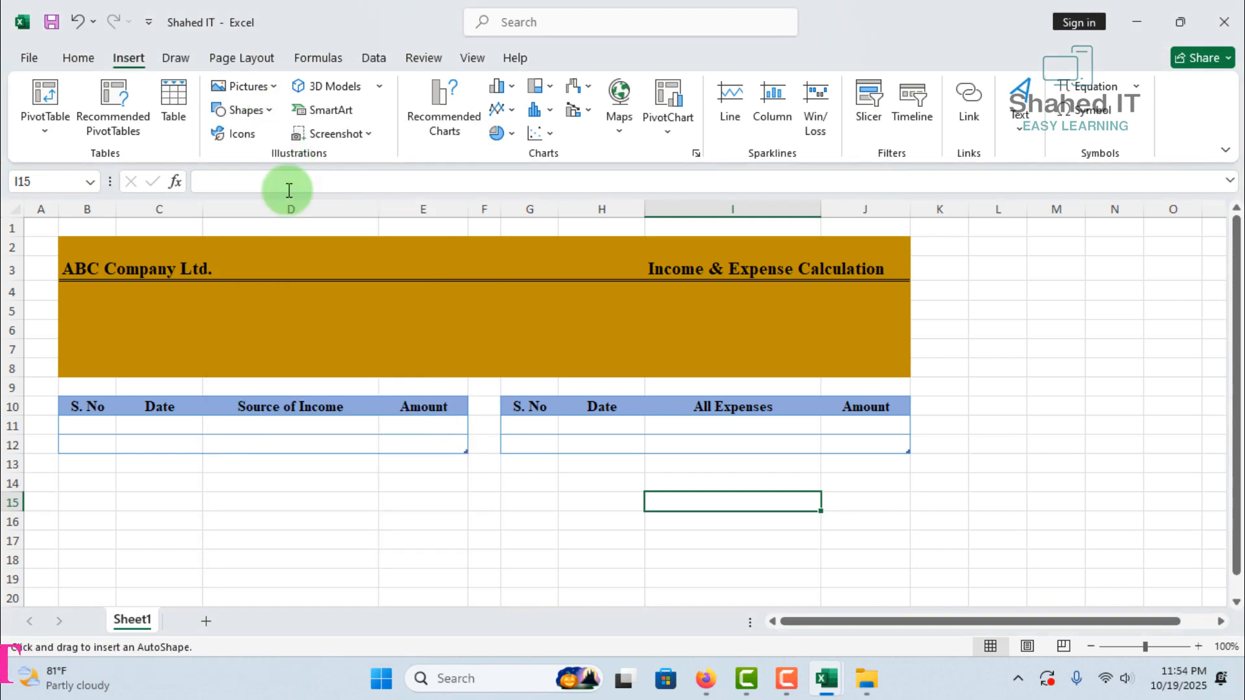
{"action": "left_click_drag", "start_coordinate": [62, 306], "coordinate": [226, 355]}
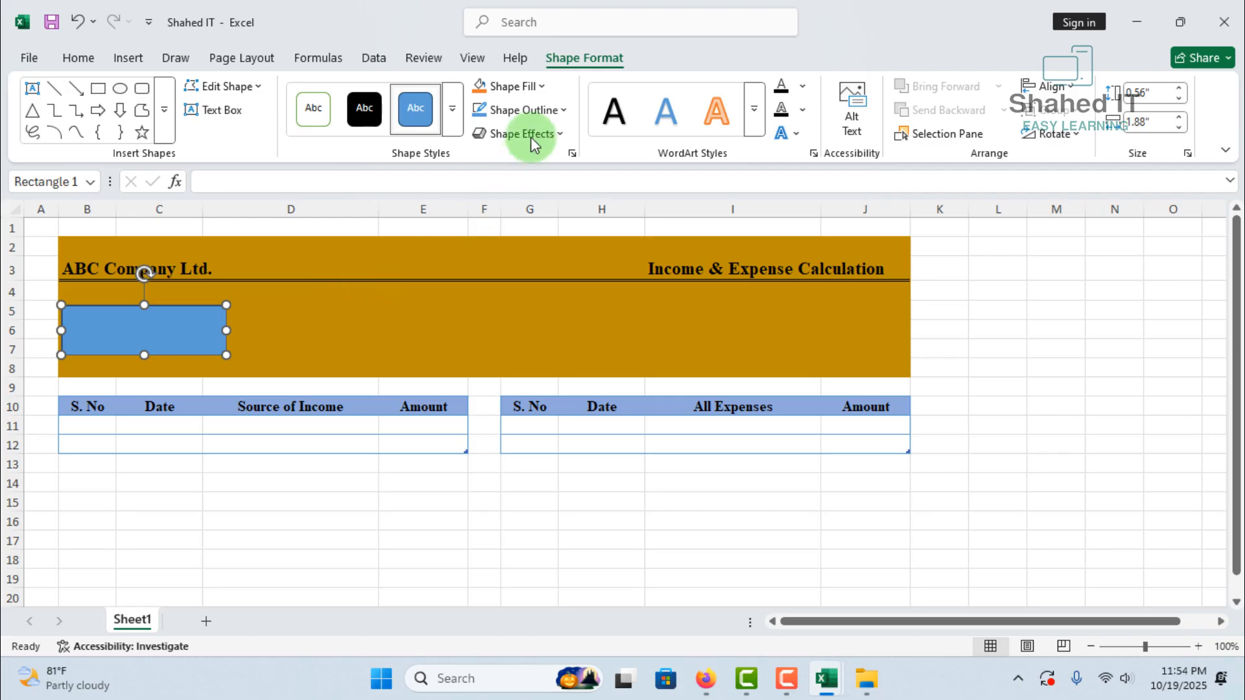
Fill the banner rectangle with white and remove its outline
{"action": "left_click", "coordinate": [542, 87]}
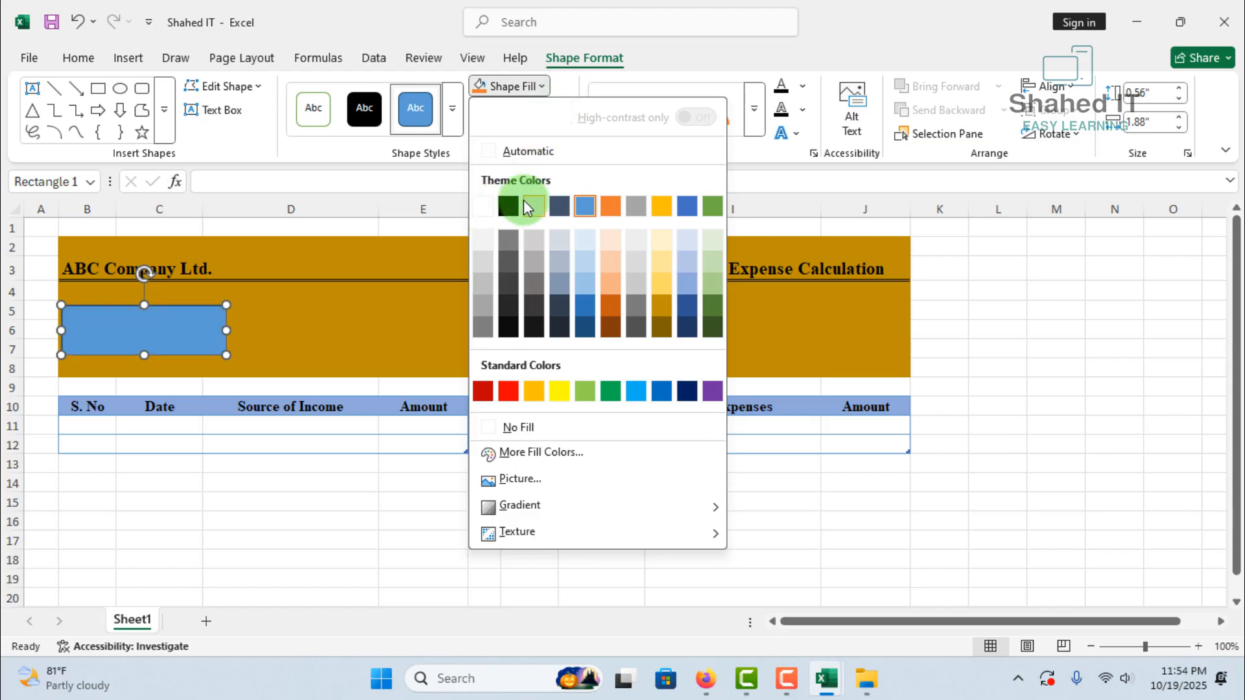
{"action": "left_click", "coordinate": [484, 208]}
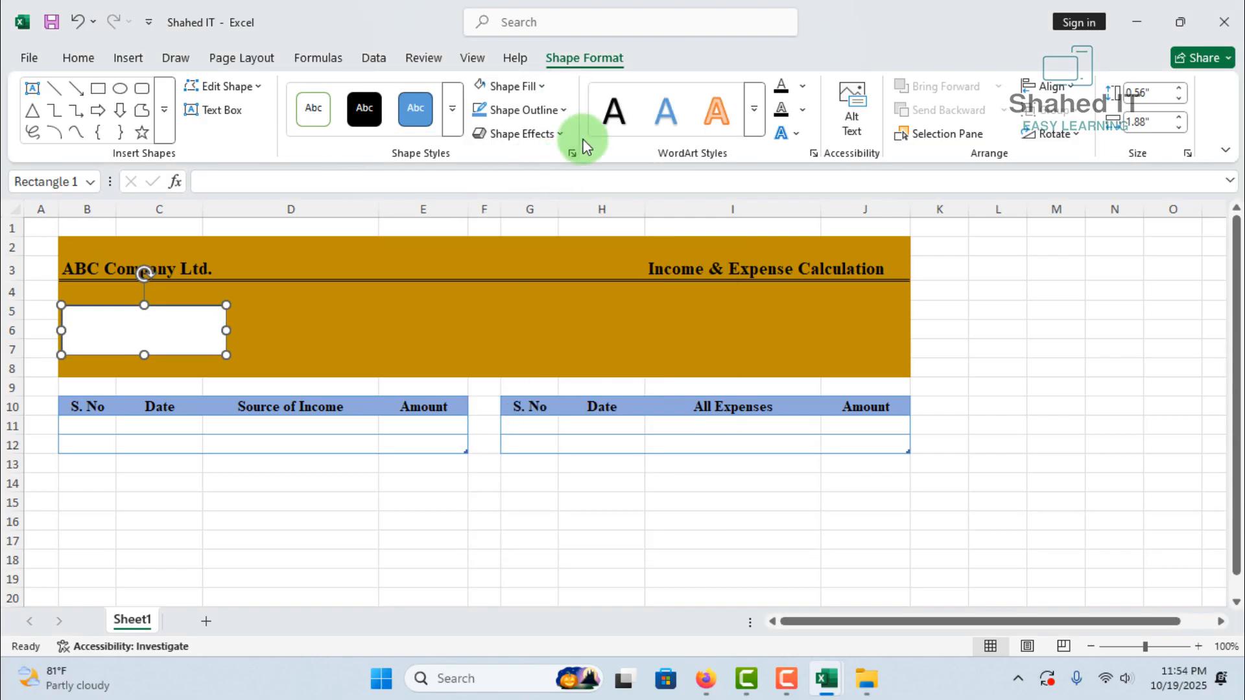
{"action": "left_click", "coordinate": [563, 112]}
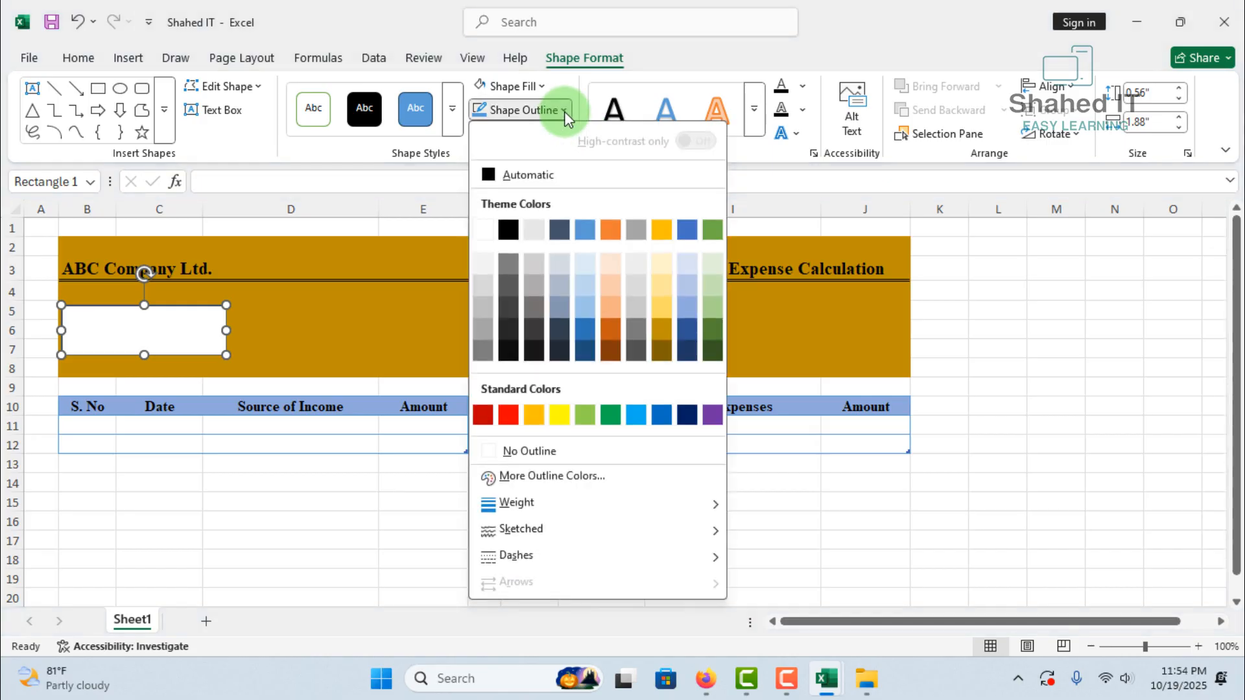
{"action": "left_click", "coordinate": [535, 454]}
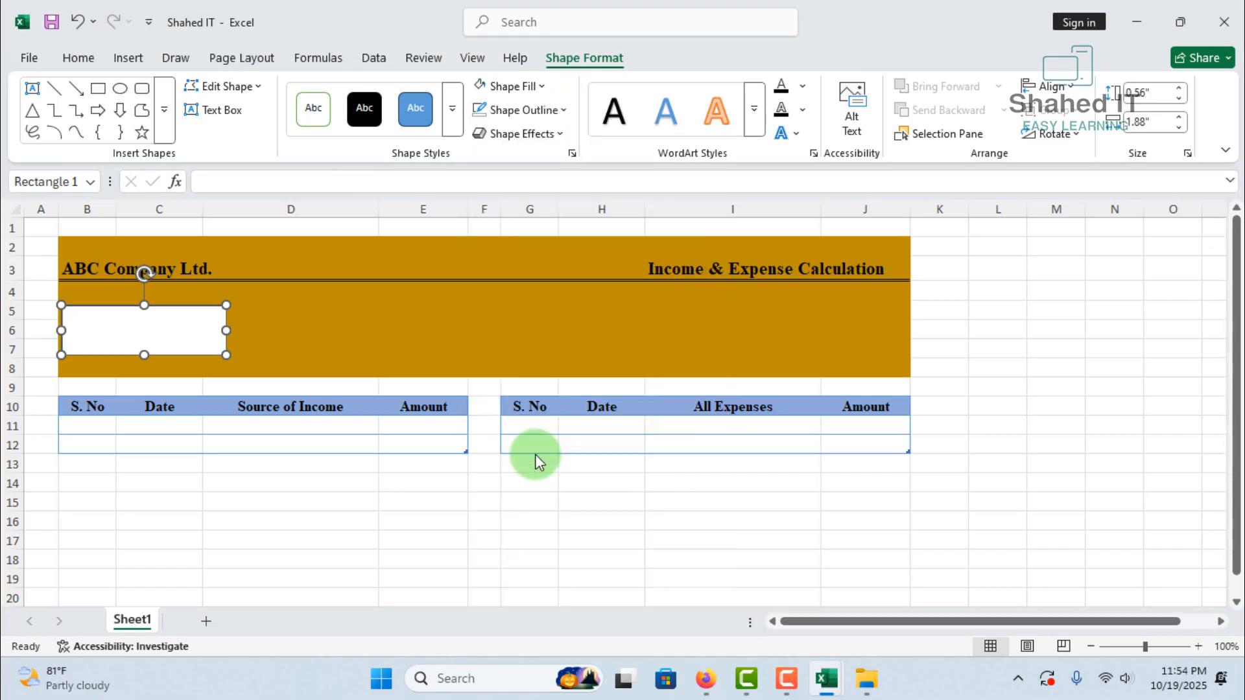
{"action": "left_click", "coordinate": [474, 511]}
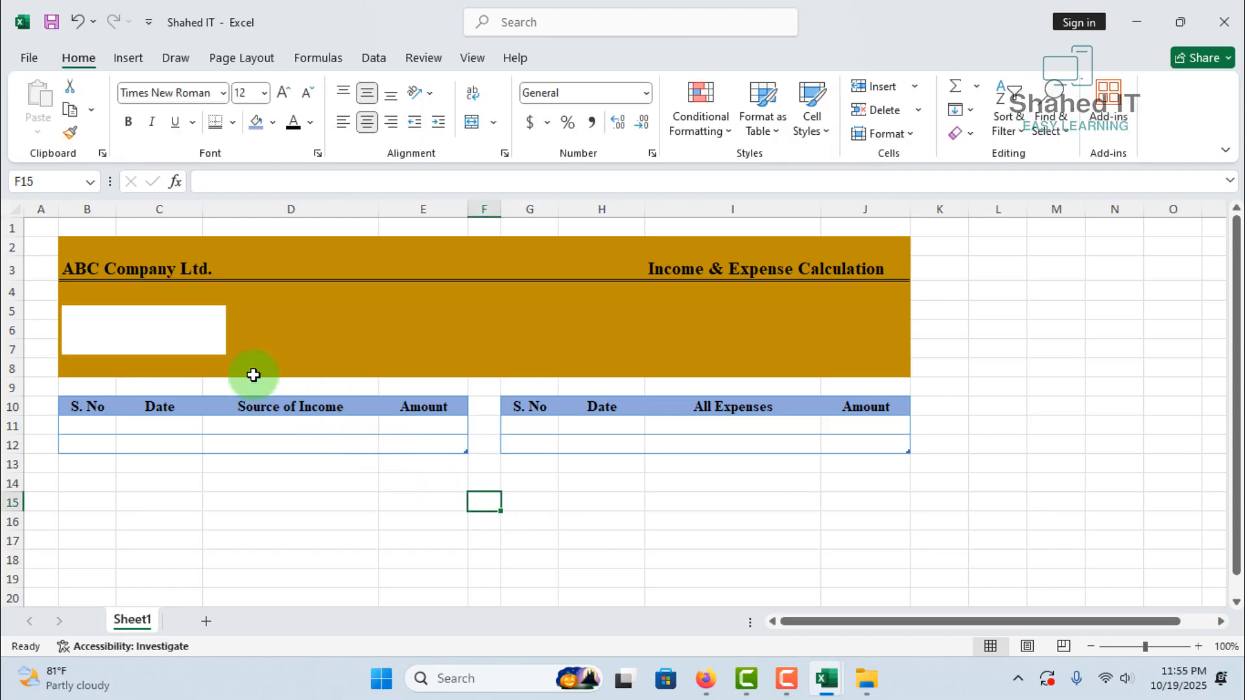
Enlarge the white rectangle so it extends into column D and row 8, and duplicate it three times
{"action": "left_click", "coordinate": [211, 340]}
{"action": "left_click_drag", "start_coordinate": [228, 330], "coordinate": [254, 330]}
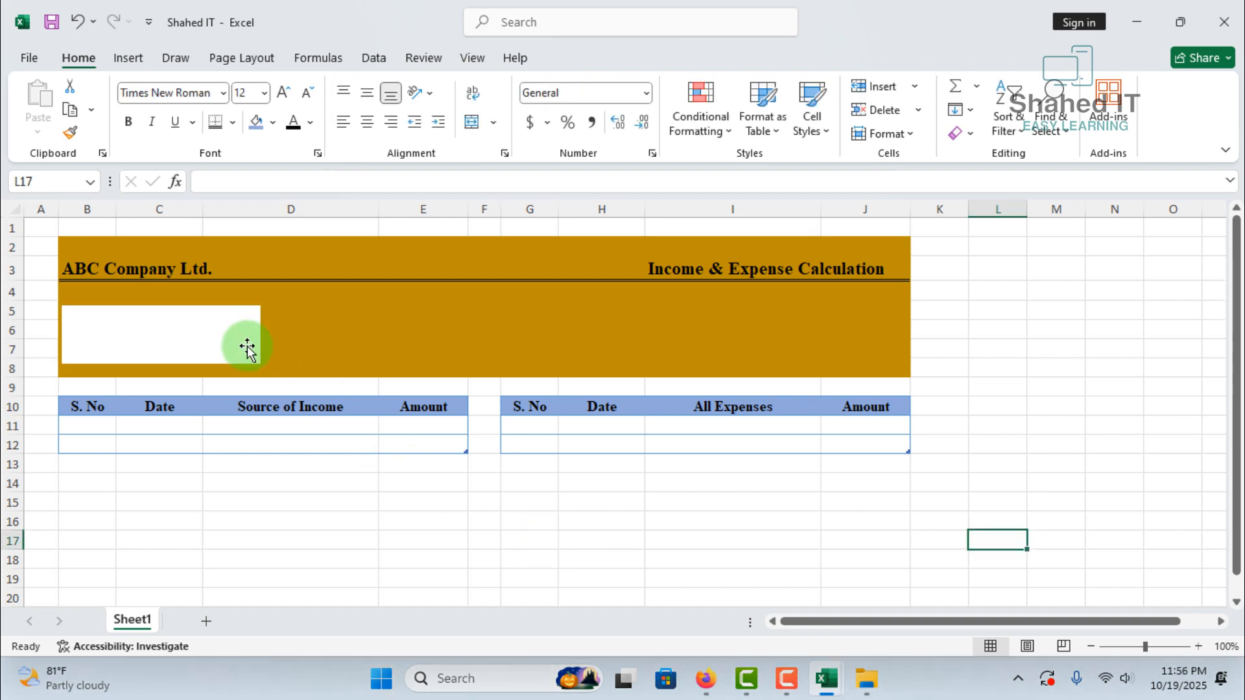
{"action": "left_click", "coordinate": [247, 345]}
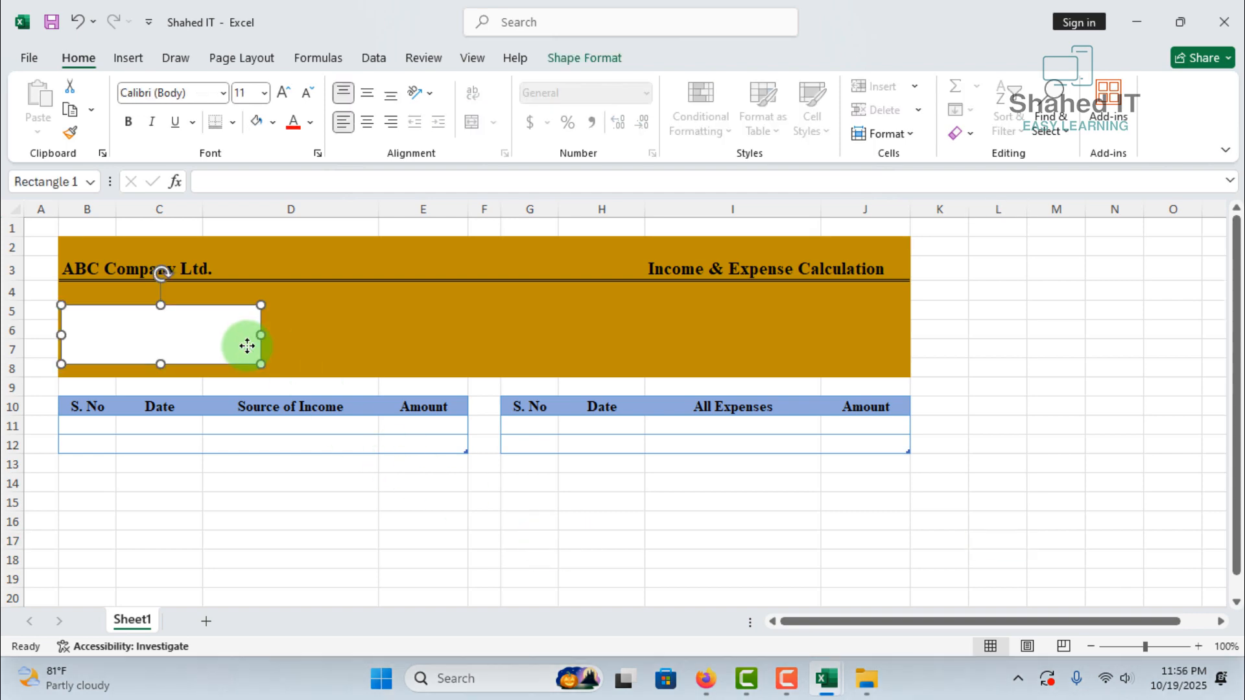
{"action": "key", "text": "ctrl+d"}
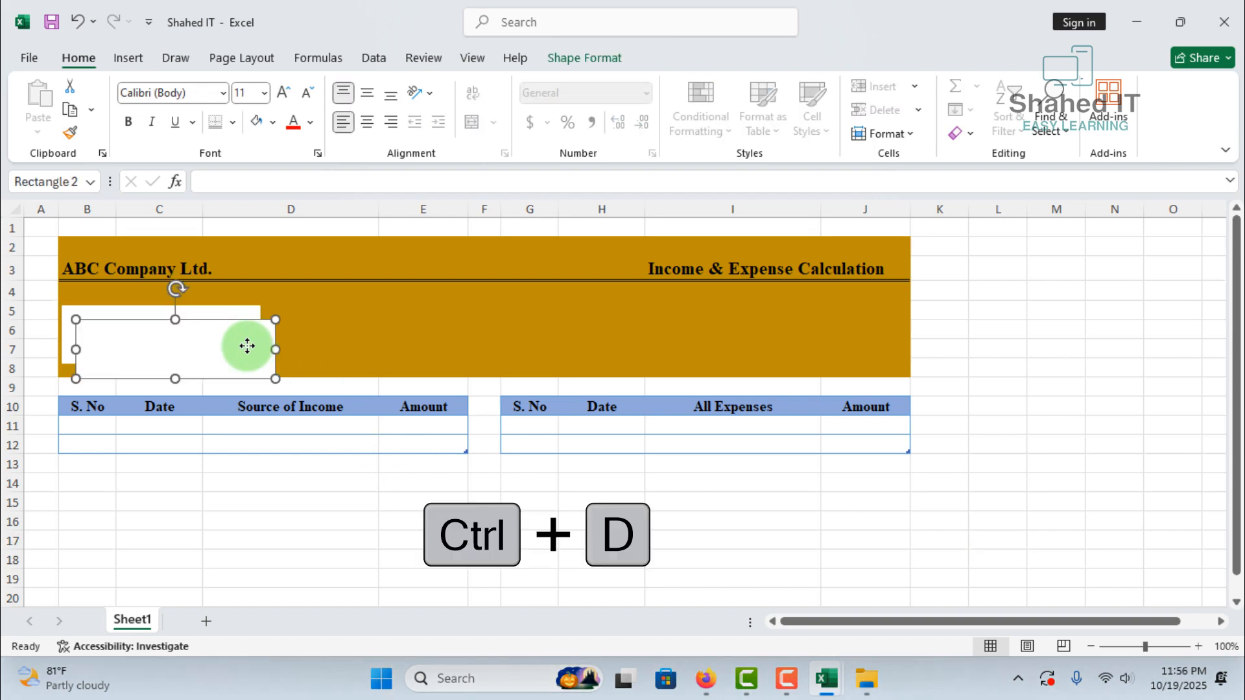
{"action": "key", "text": "ctrl+d"}
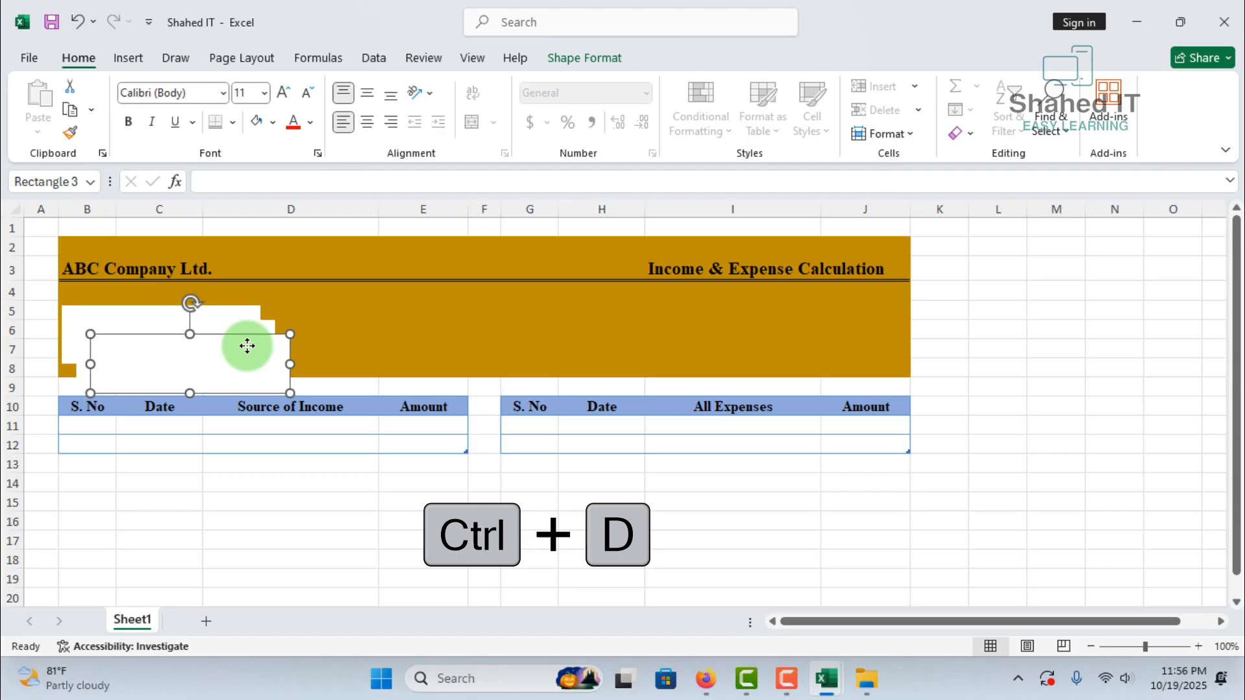
Arrange the three rectangle copies in a level row with the original across the banner, with two rectangles above each table
{"action": "left_click_drag", "start_coordinate": [200, 384], "coordinate": [403, 339]}
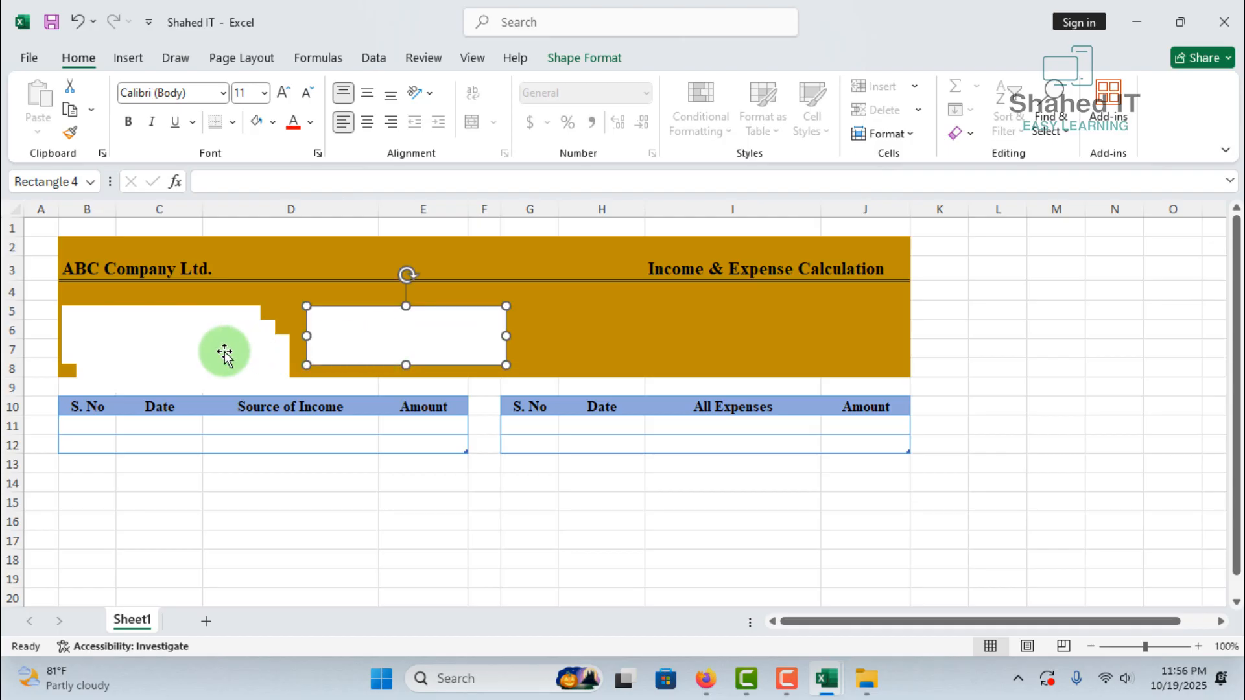
{"action": "left_click_drag", "start_coordinate": [222, 352], "coordinate": [651, 334]}
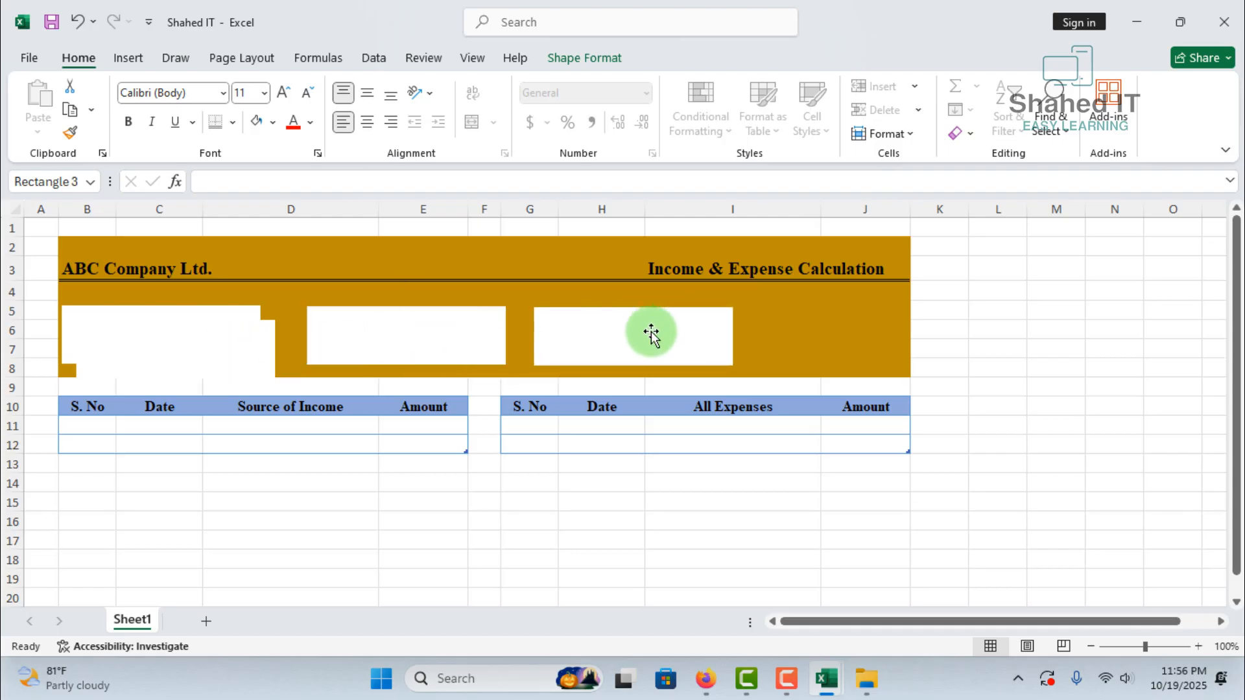
{"action": "left_click_drag", "start_coordinate": [203, 356], "coordinate": [861, 342]}
{"action": "left_click_drag", "start_coordinate": [467, 356], "coordinate": [410, 350]}
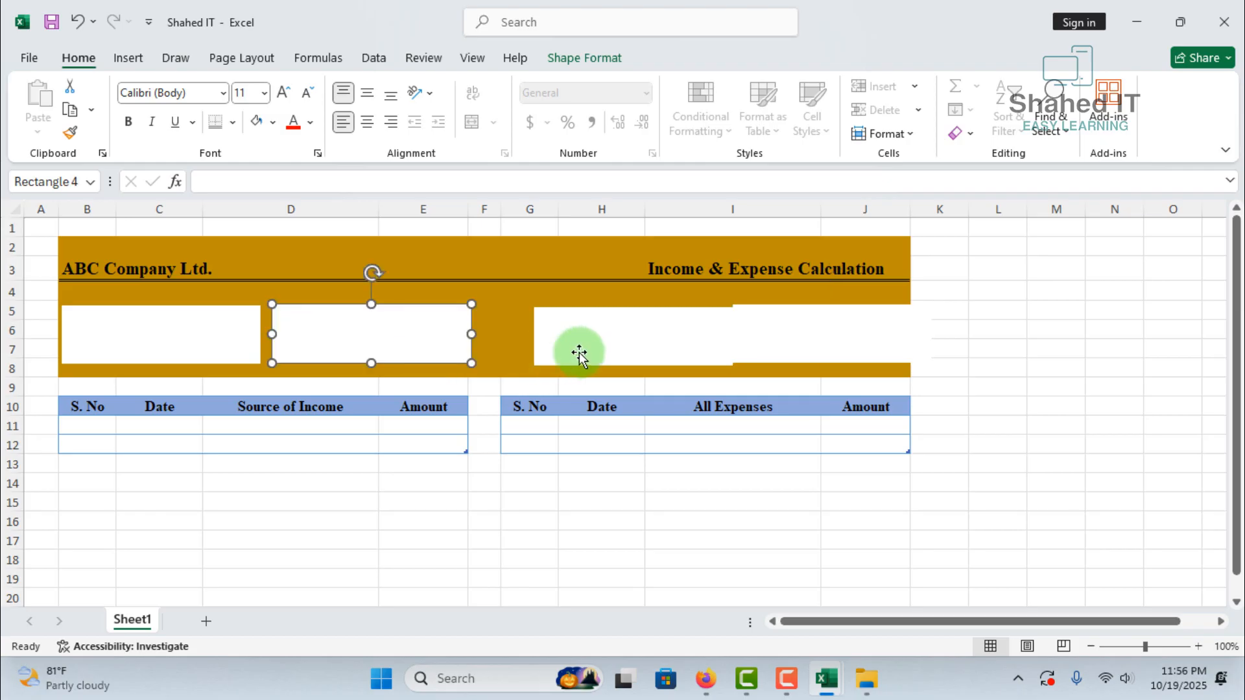
{"action": "left_click_drag", "start_coordinate": [579, 354], "coordinate": [545, 349]}
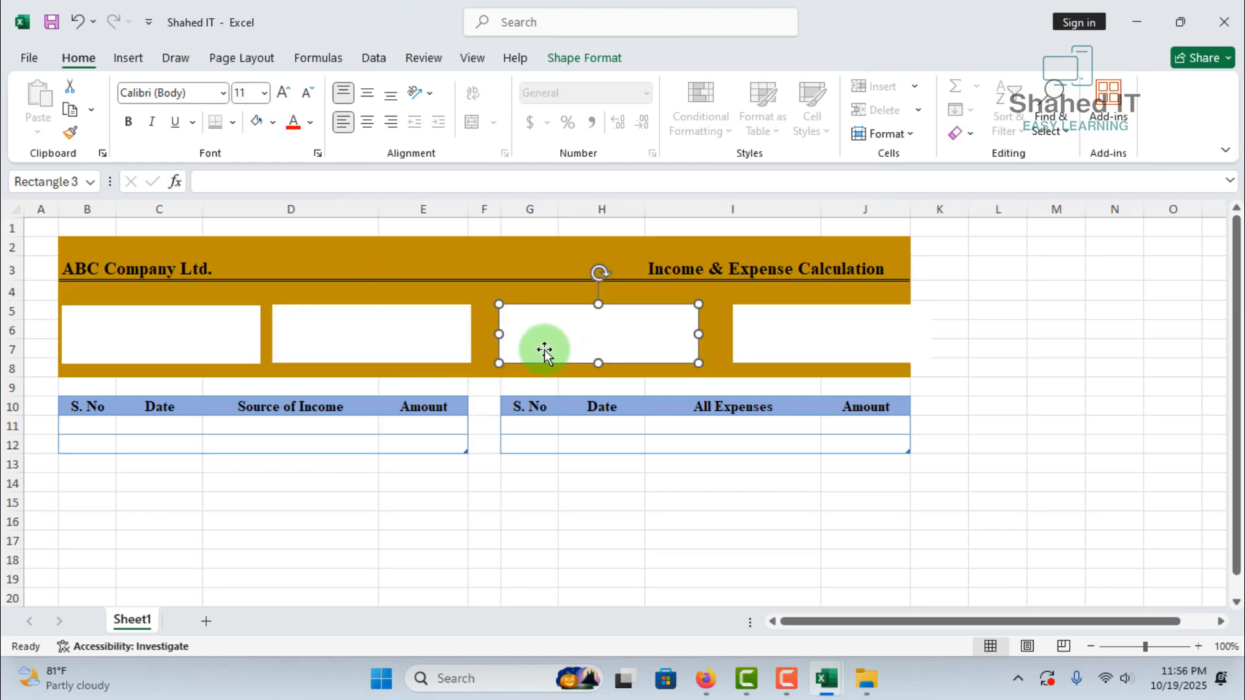
{"action": "left_click_drag", "start_coordinate": [434, 336], "coordinate": [432, 337]}
{"action": "left_click", "coordinate": [751, 361]}
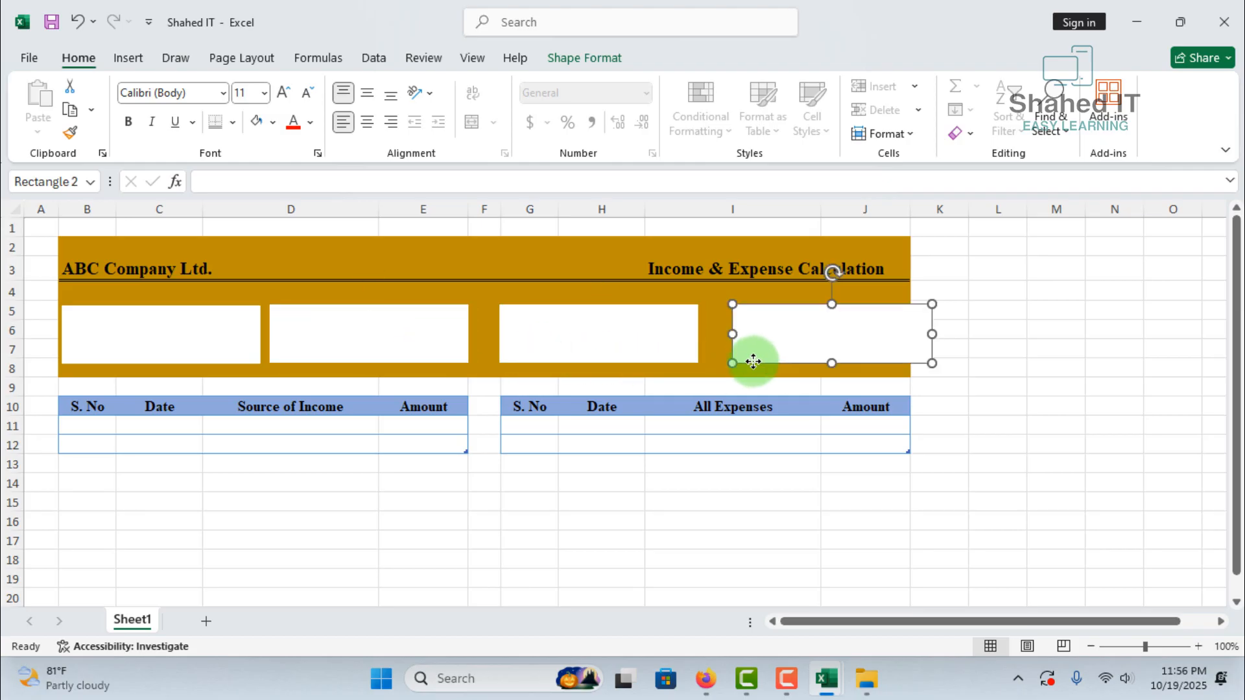
{"action": "mouse_move", "coordinate": [753, 361]}
{"action": "left_mouse_down"}
{"action": "mouse_move", "coordinate": [732, 359]}
{"action": "mouse_move", "coordinate": [733, 372]}
{"action": "left_mouse_up"}
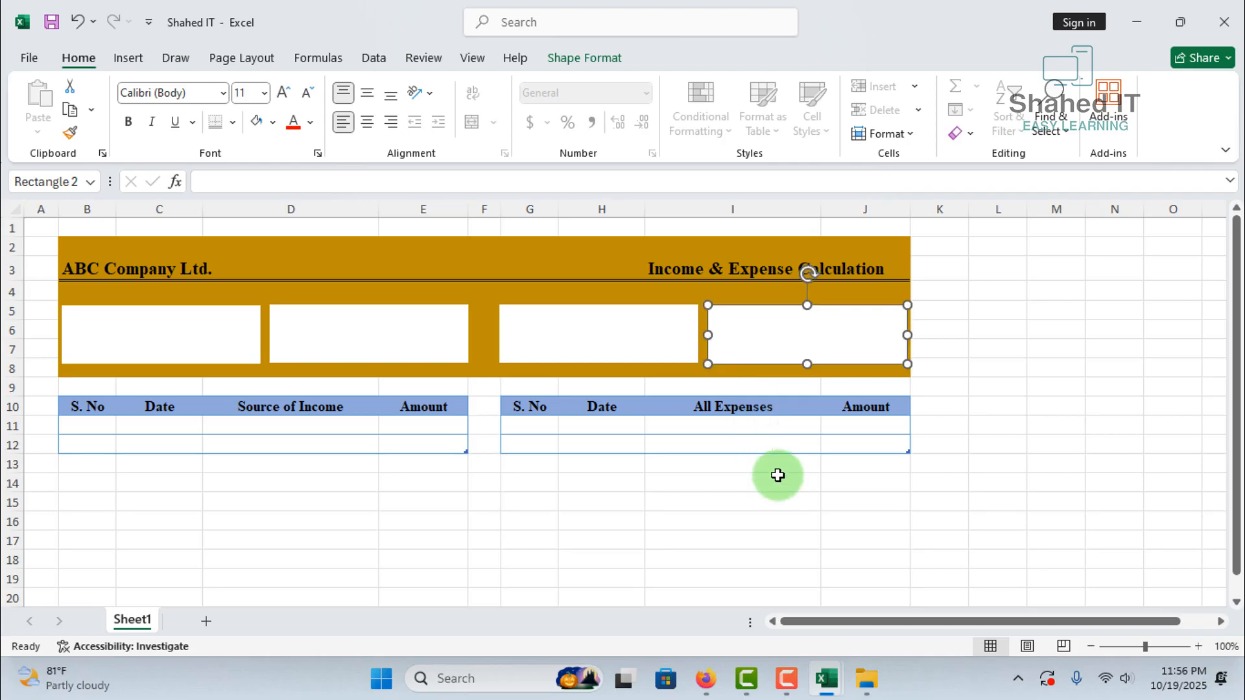
{"action": "left_click", "coordinate": [989, 457]}
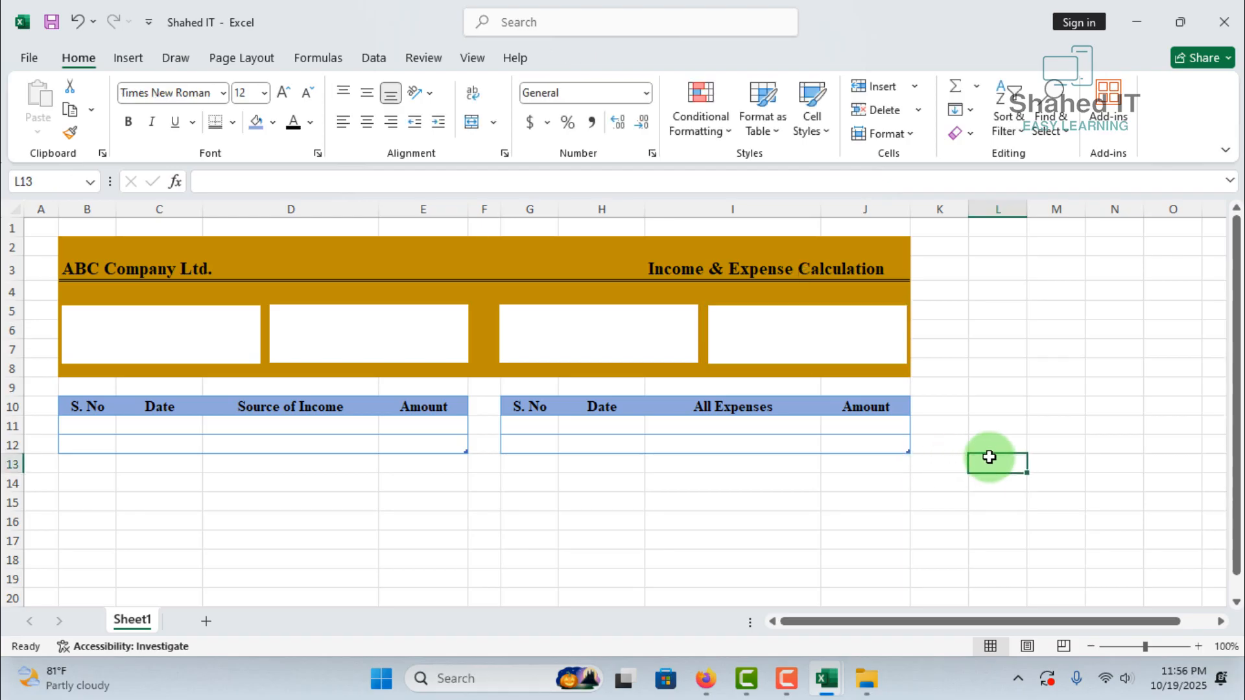
Insert the Expenses, Income, Lost and Profit pictures from the Desktop folder over the cells
{"action": "left_click", "coordinate": [135, 61]}
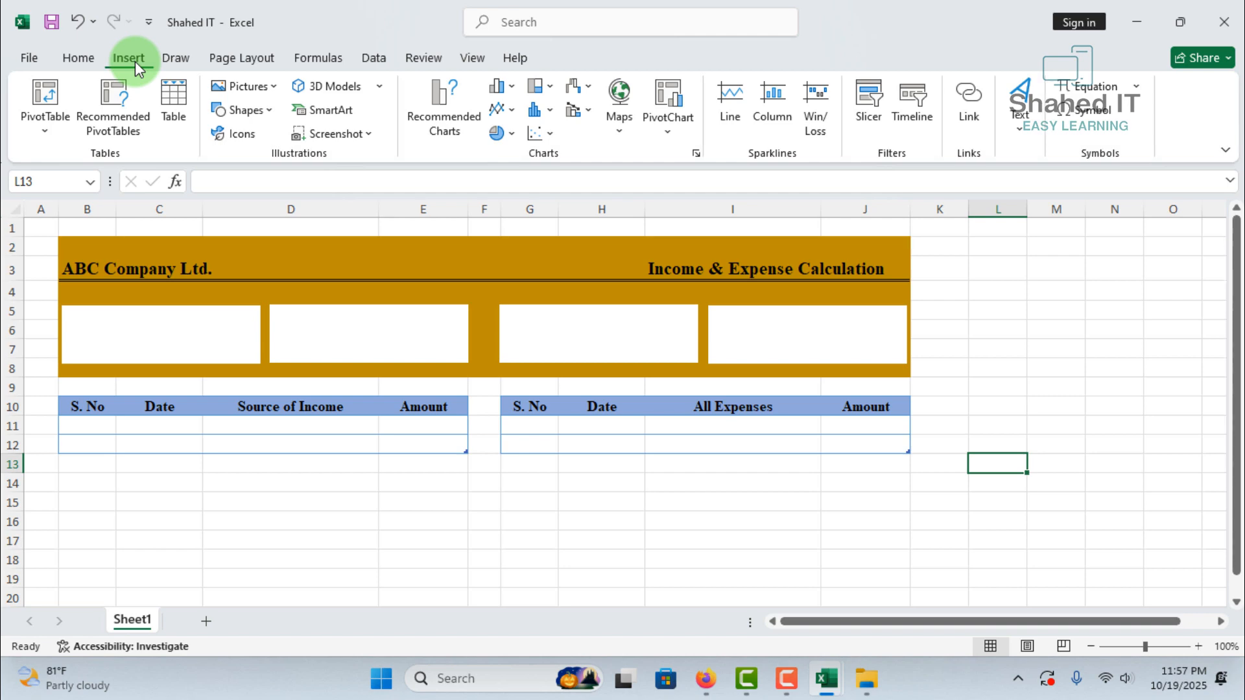
{"action": "left_click", "coordinate": [273, 87]}
{"action": "mouse_move", "coordinate": [274, 139]}
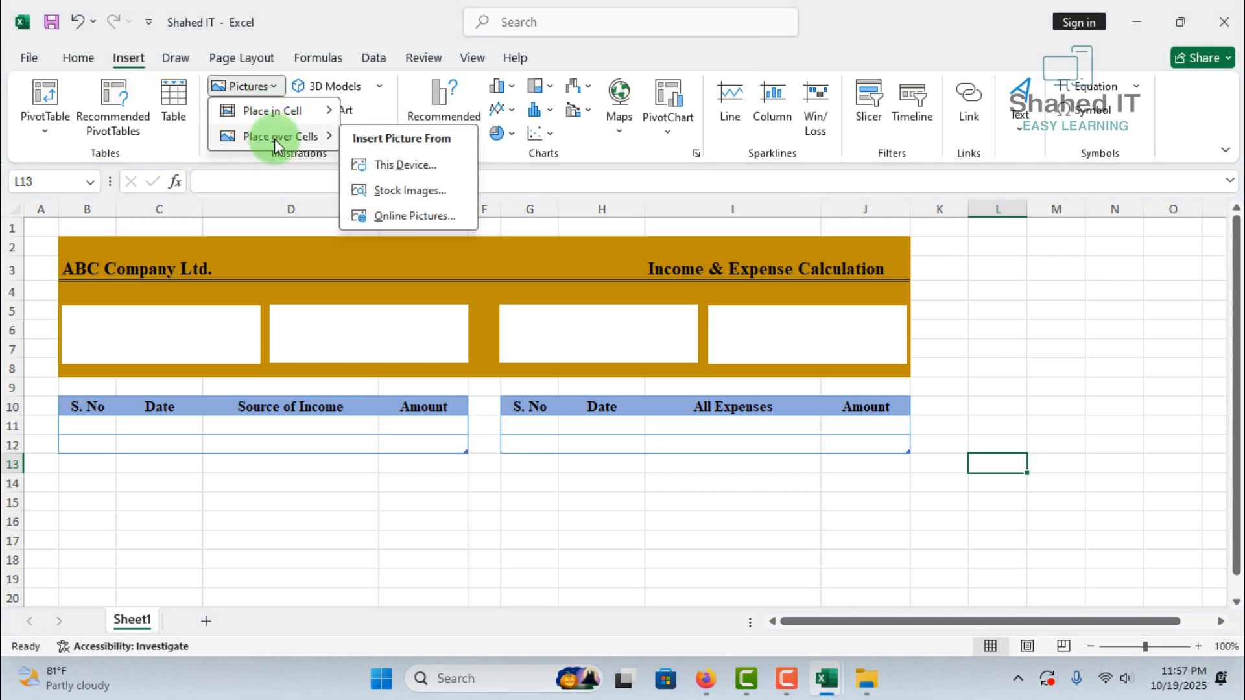
{"action": "left_click", "coordinate": [403, 166]}
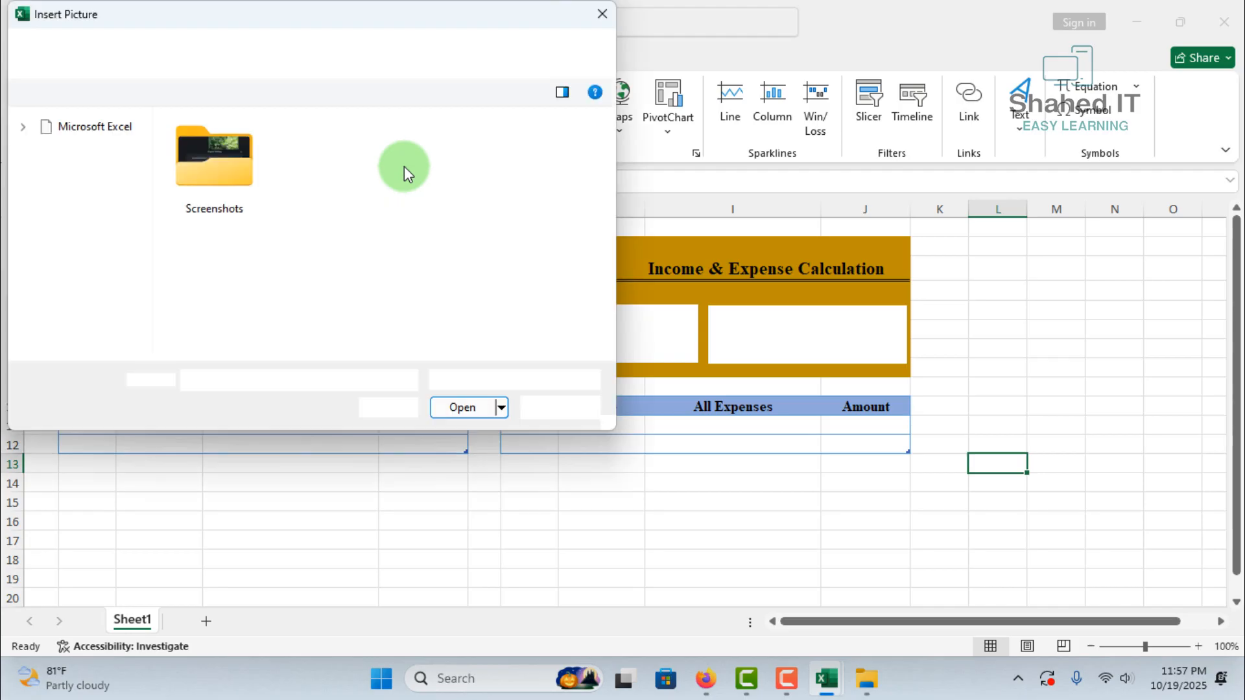
{"action": "left_click", "coordinate": [61, 179]}
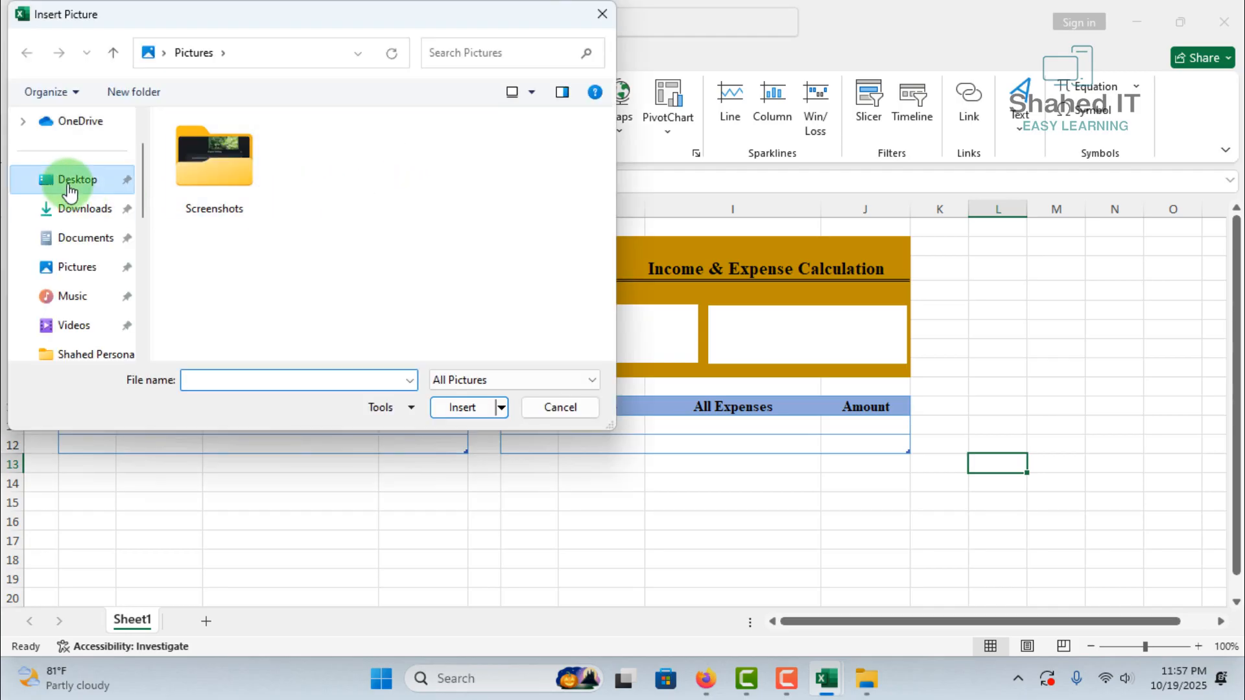
{"action": "left_click", "coordinate": [326, 188]}
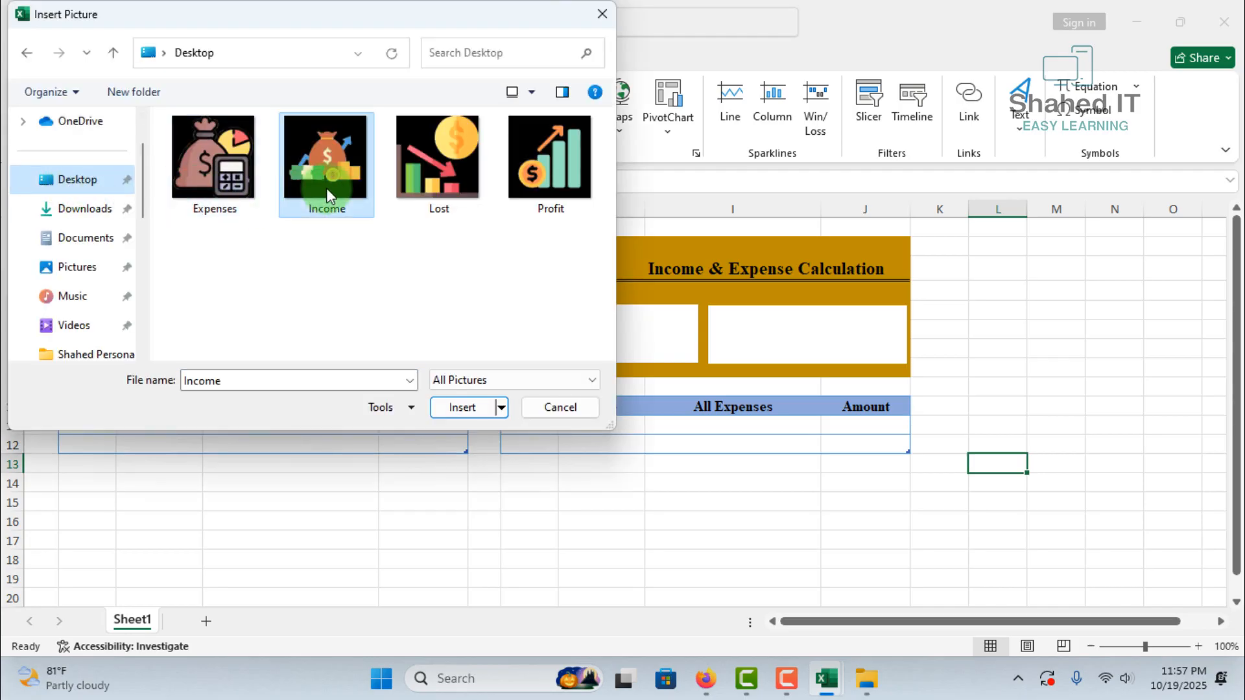
{"action": "left_click", "coordinate": [230, 193], "text": "ctrl"}
{"action": "left_click", "coordinate": [480, 190], "text": "ctrl"}
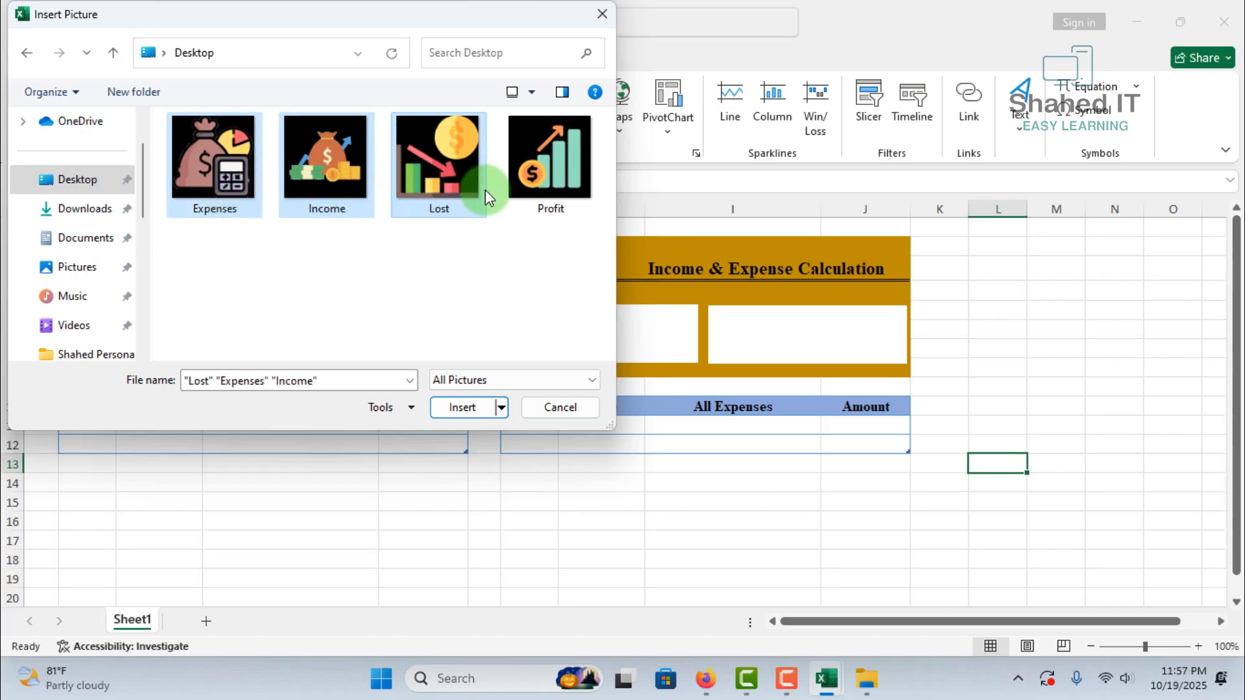
{"action": "left_click", "coordinate": [531, 189], "text": "ctrl"}
{"action": "left_click", "coordinate": [465, 405]}
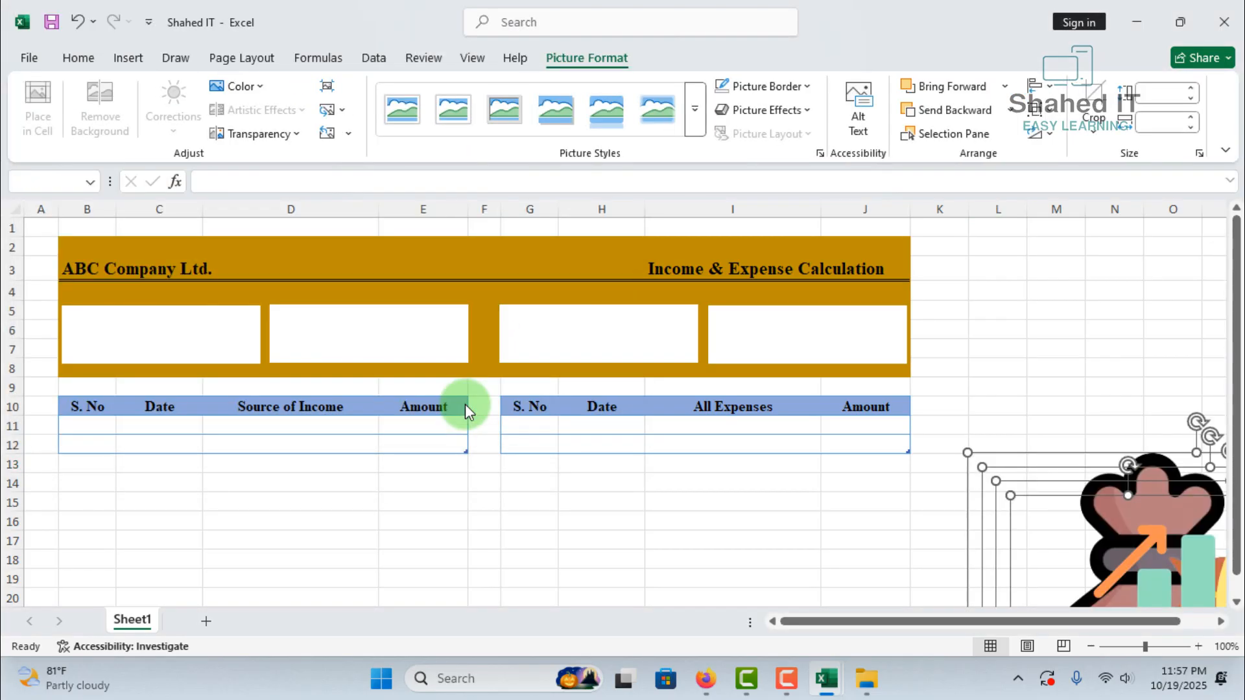
Shrink the four inserted pictures, with the Profit picture at about 1.24" square, and move Profit below the income table's Amount column
{"action": "left_click_drag", "start_coordinate": [1042, 521], "coordinate": [983, 336]}
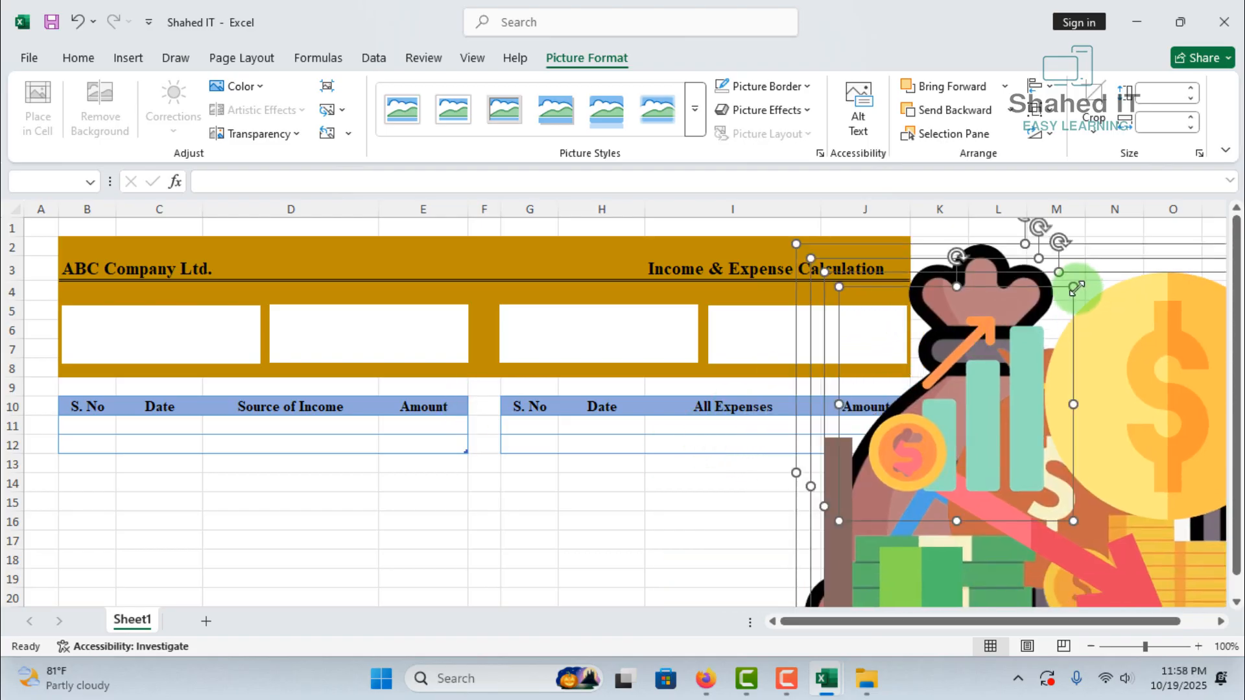
{"action": "left_click_drag", "start_coordinate": [1076, 288], "coordinate": [1137, 319]}
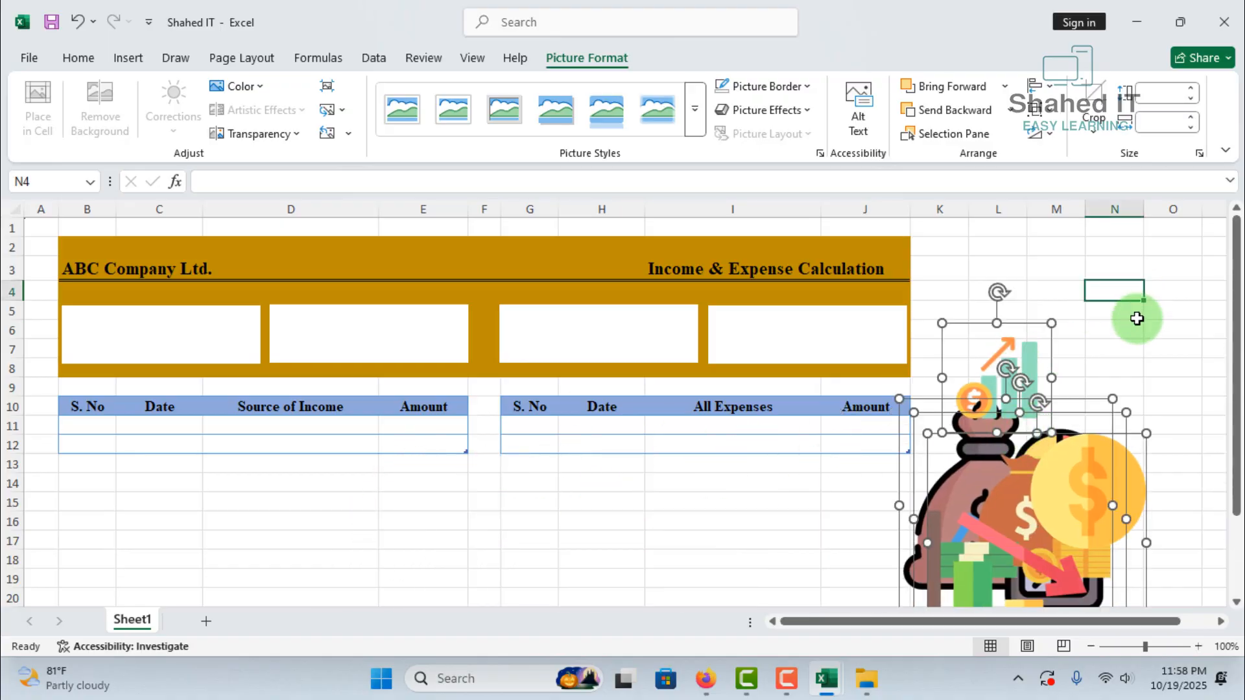
{"action": "left_click_drag", "start_coordinate": [1012, 354], "coordinate": [423, 504]}
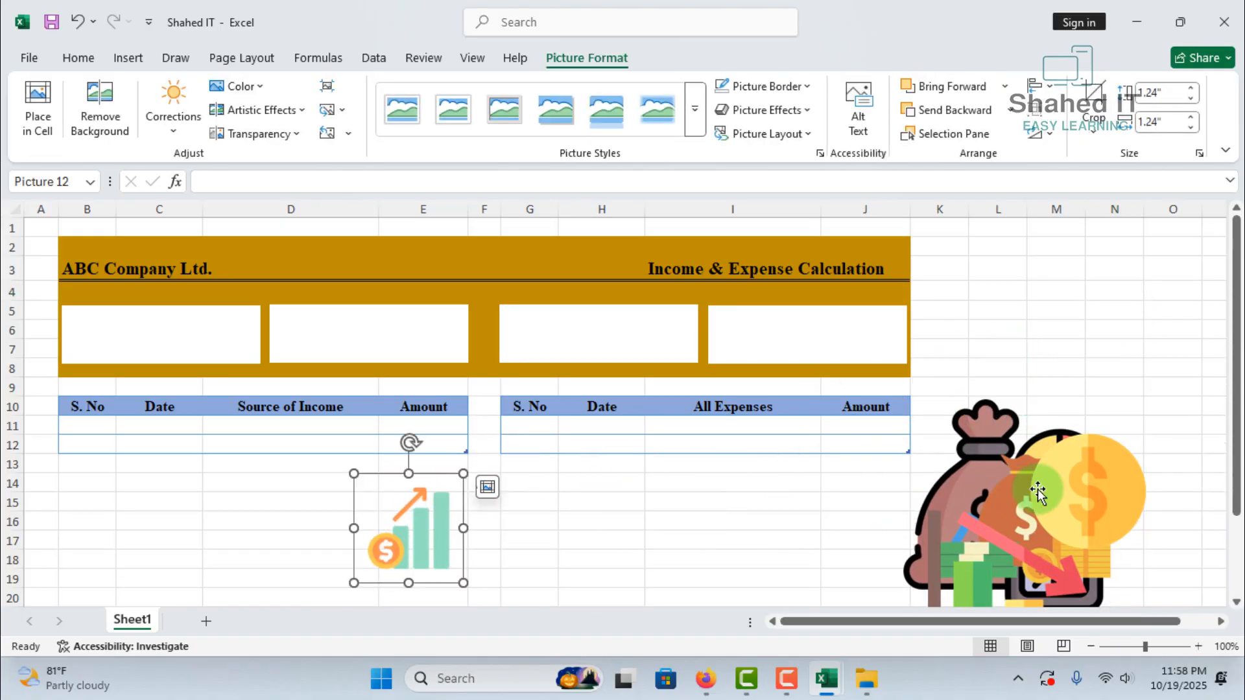
Shrink the Lost picture to about 1.56" square and place it below the expense table's Date column
{"action": "left_click", "coordinate": [1038, 490]}
{"action": "left_click_drag", "start_coordinate": [1148, 434], "coordinate": [984, 519]}
{"action": "left_click_drag", "start_coordinate": [986, 553], "coordinate": [597, 497]}
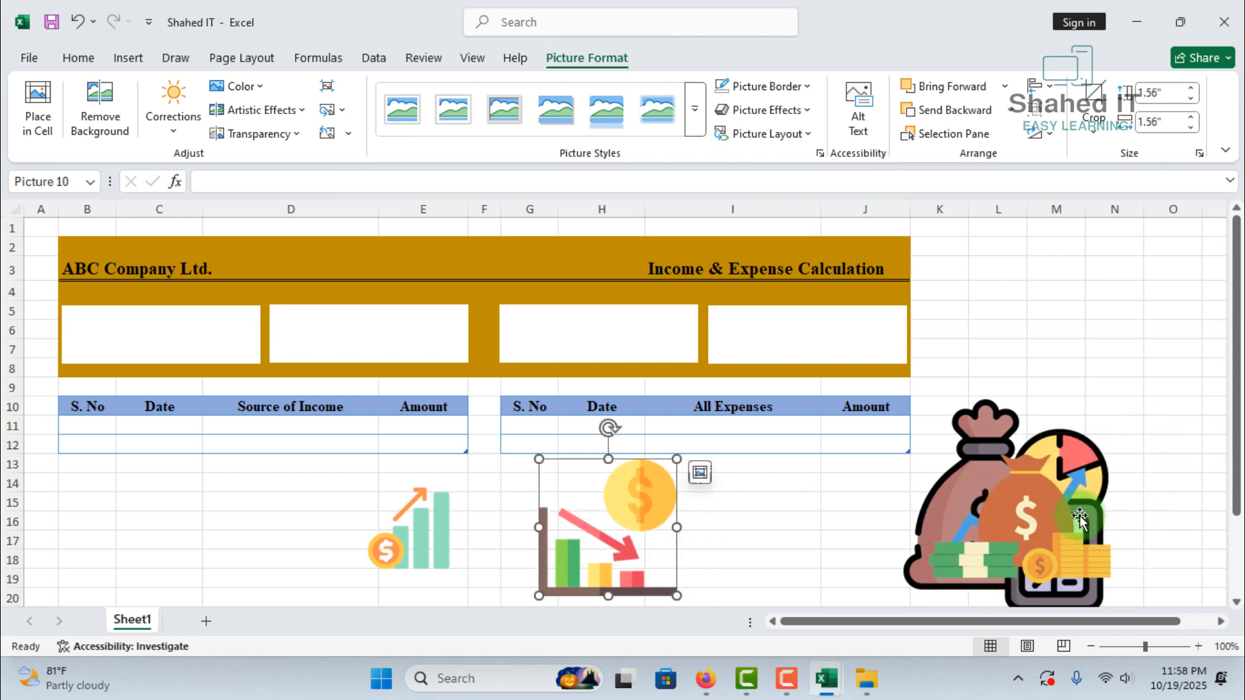
Shrink the Income picture and place it below Source of Income, and shrink Expenses to about 1.09" square and place it below All Expenses
{"action": "left_click_drag", "start_coordinate": [1079, 519], "coordinate": [1133, 321]}
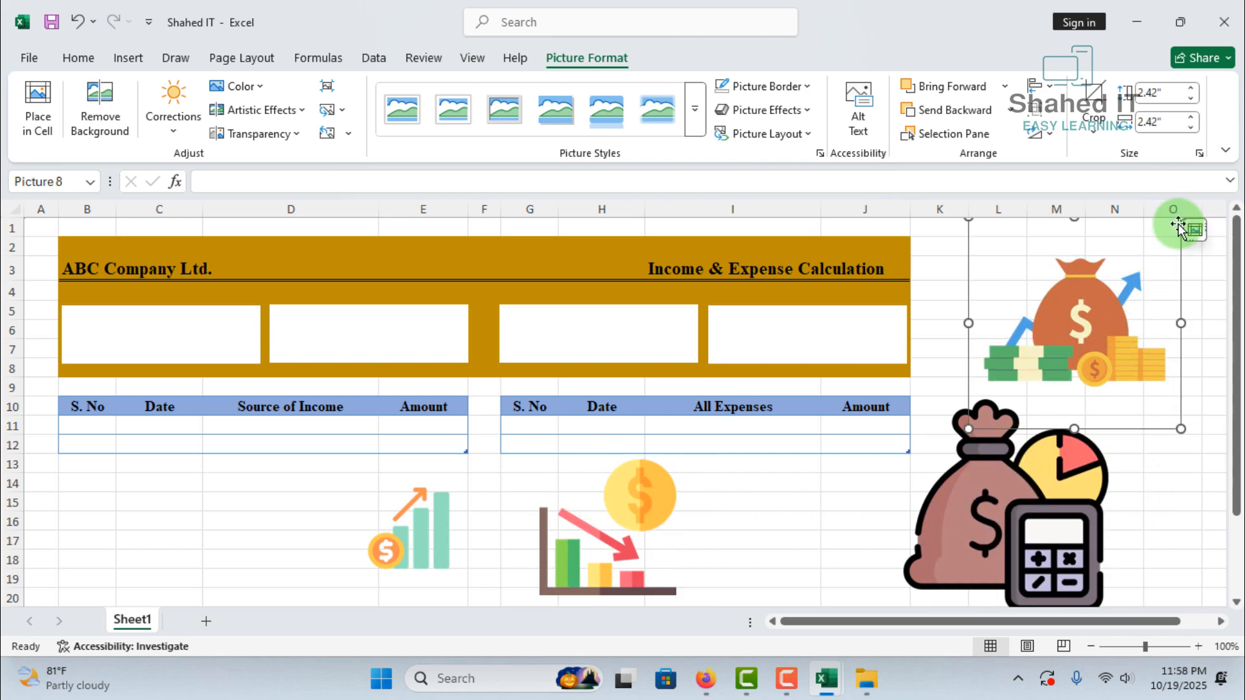
{"action": "left_click_drag", "start_coordinate": [1181, 221], "coordinate": [252, 519]}
{"action": "left_click", "coordinate": [964, 495]}
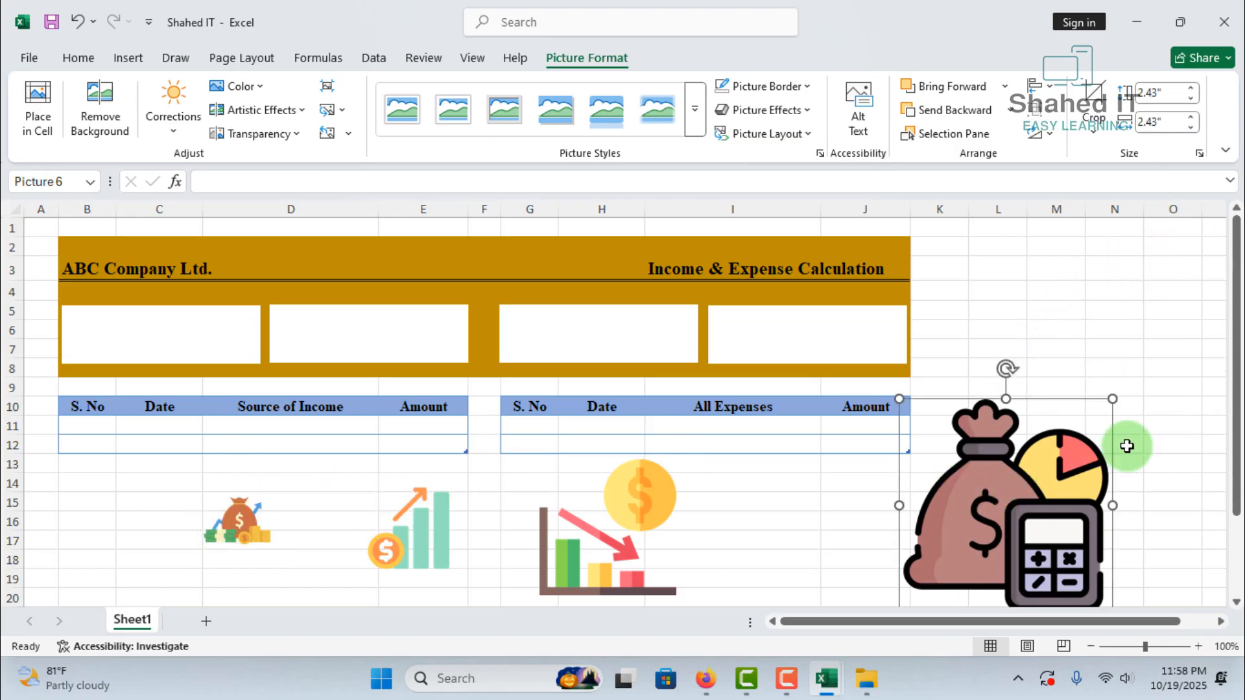
{"action": "left_click_drag", "start_coordinate": [1119, 408], "coordinate": [994, 517]}
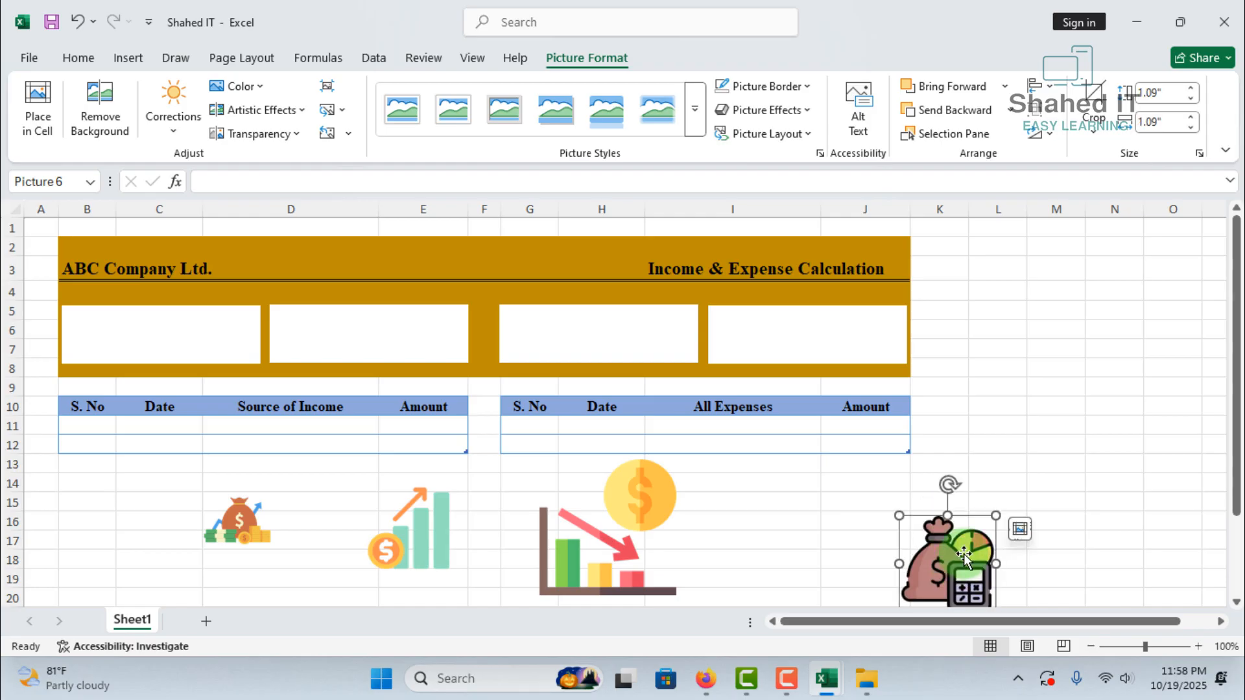
{"action": "mouse_move", "coordinate": [947, 557]}
{"action": "left_mouse_down"}
{"action": "mouse_move", "coordinate": [788, 533]}
{"action": "mouse_move", "coordinate": [941, 542]}
{"action": "left_mouse_up"}
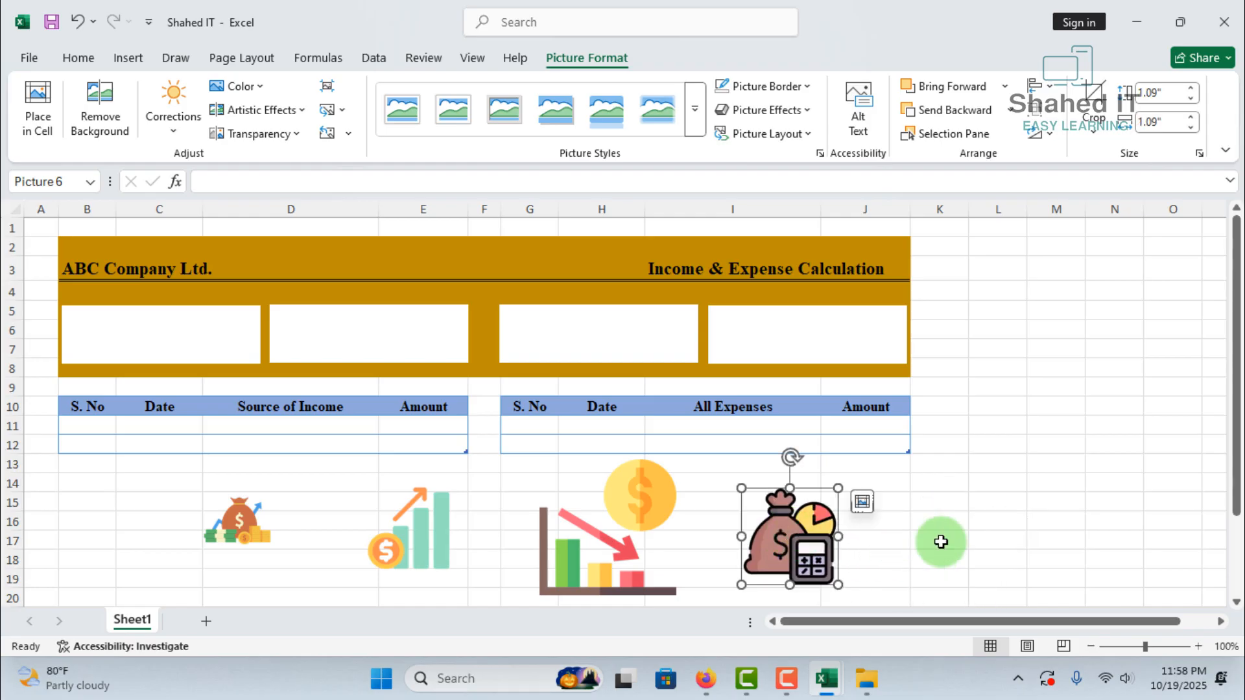
{"action": "left_click", "coordinate": [941, 542]}
Line up the pictures as Income, Expenses, Profit and Lost below the tables, shrinking Lost to about 0.65" square
{"action": "left_click_drag", "start_coordinate": [809, 556], "coordinate": [366, 530]}
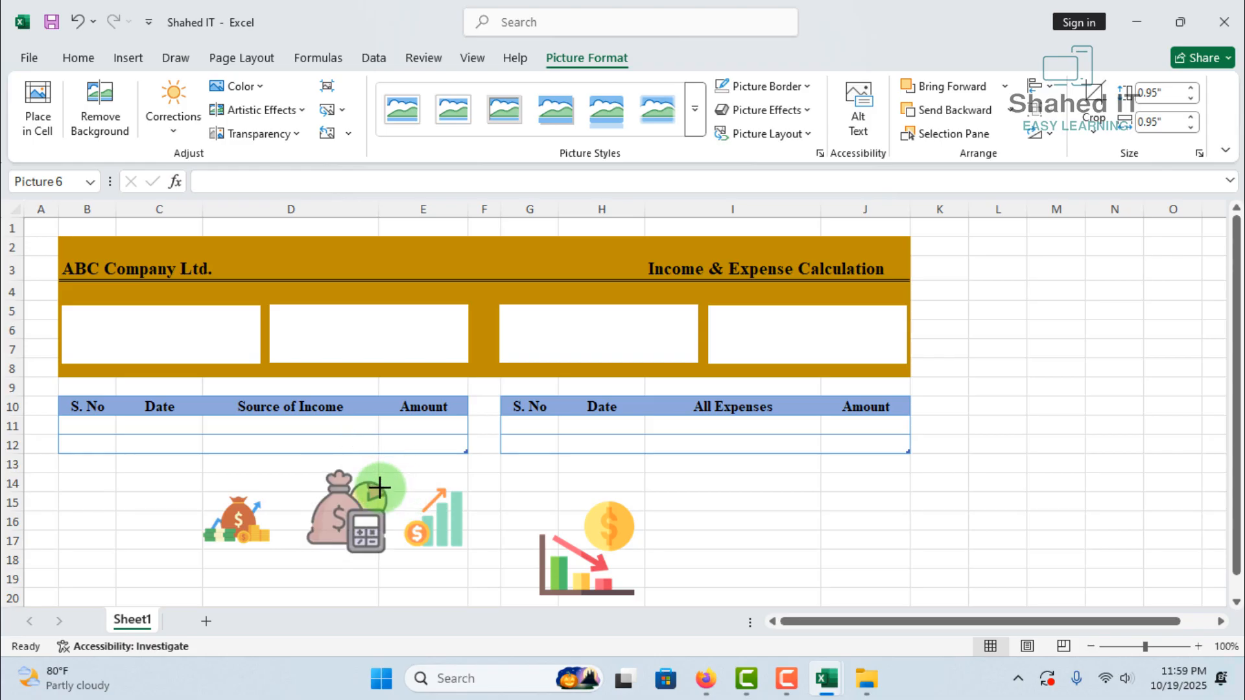
{"action": "left_click_drag", "start_coordinate": [582, 555], "coordinate": [539, 519]}
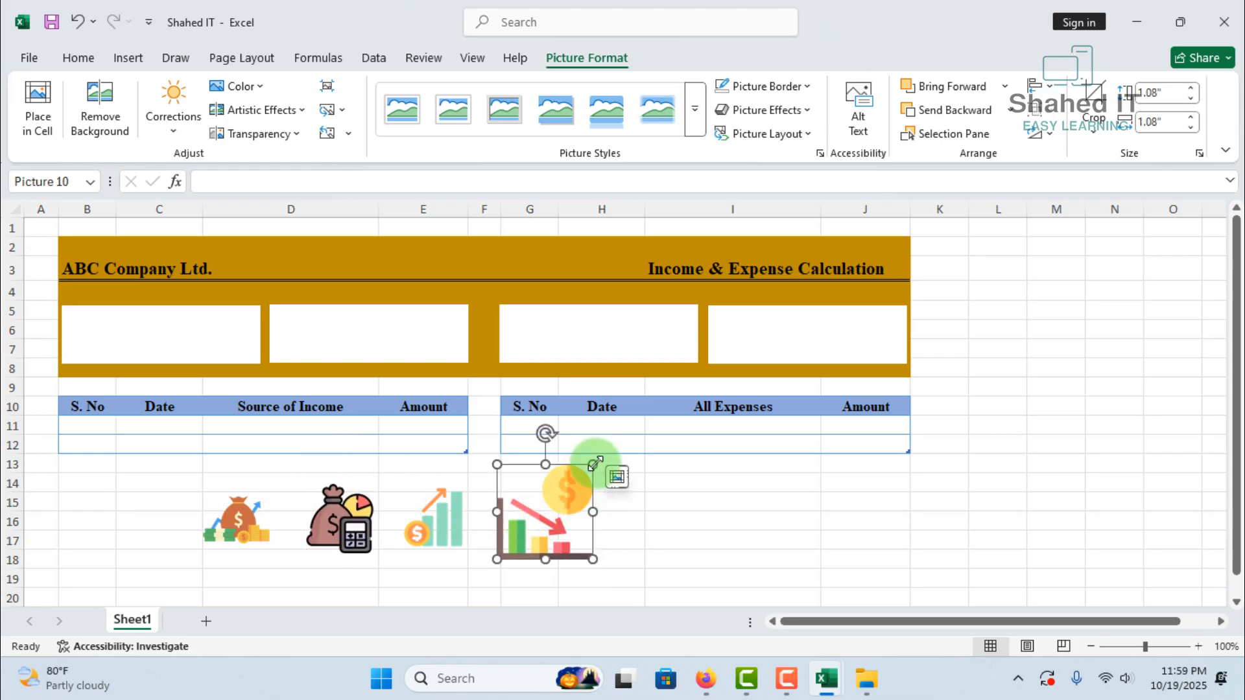
{"action": "left_click_drag", "start_coordinate": [592, 465], "coordinate": [555, 491]}
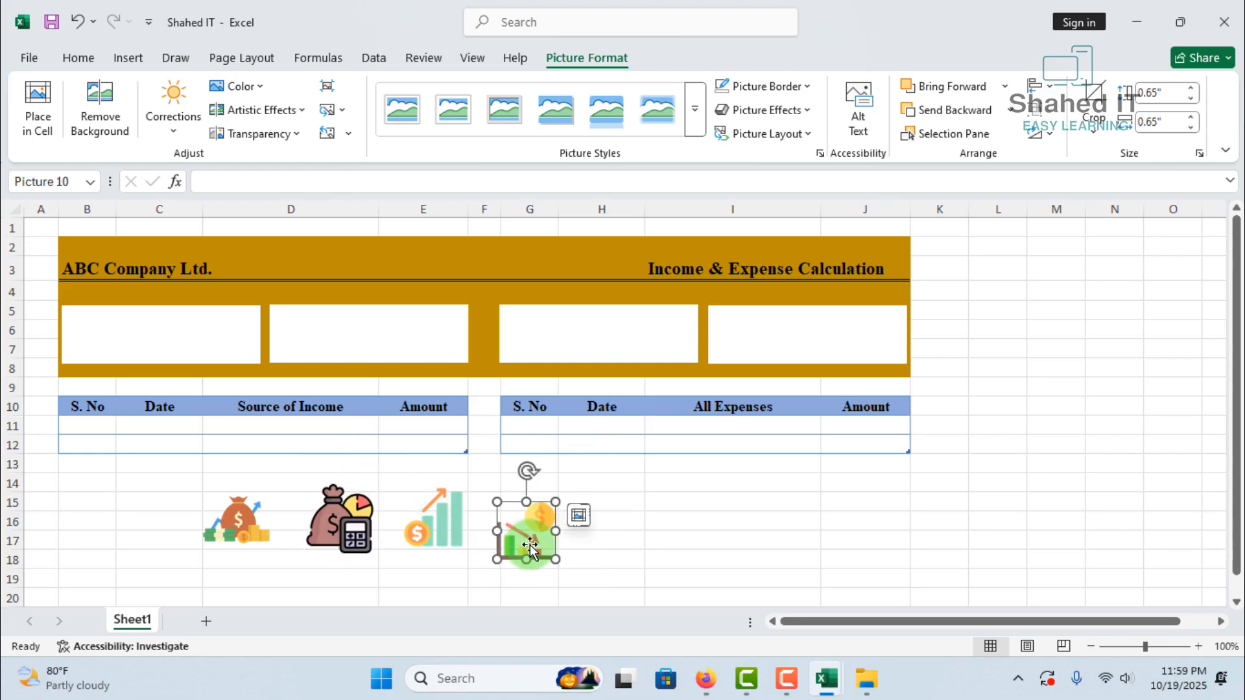
{"action": "left_click", "coordinate": [746, 514]}
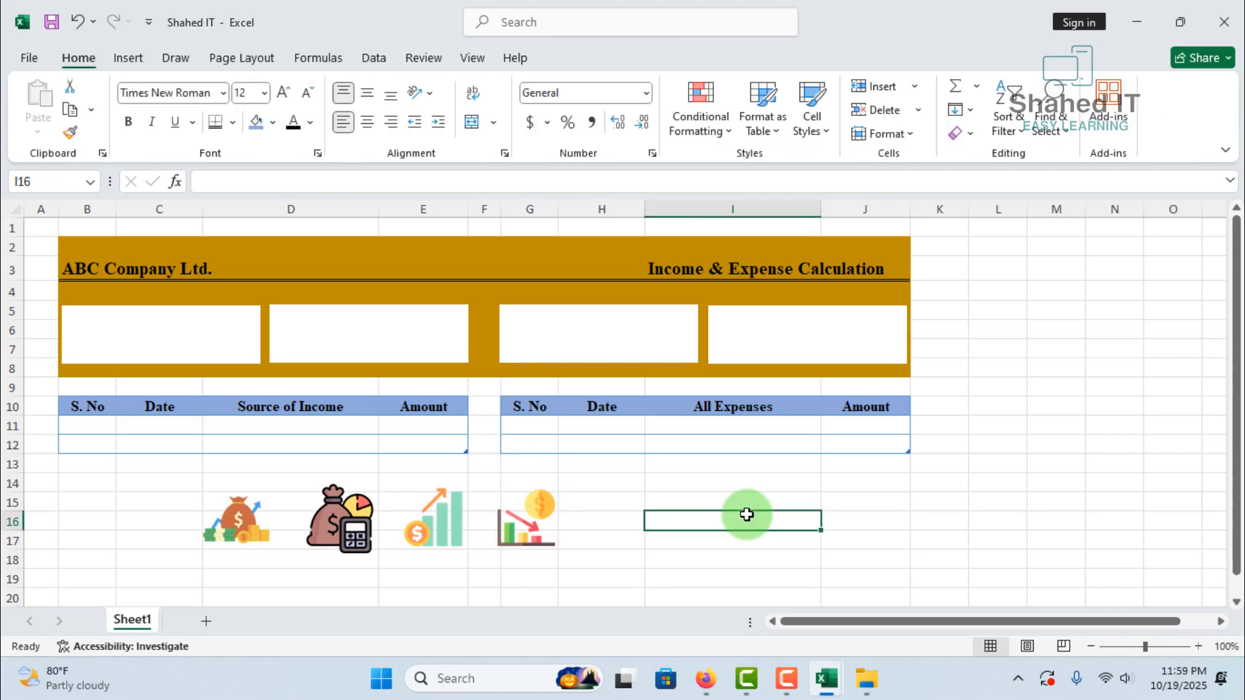
Move the Income, Expenses, Profit and Lost pictures into the four white banner boxes, one at the left end of each box
{"action": "left_click_drag", "start_coordinate": [236, 519], "coordinate": [95, 336]}
{"action": "left_click_drag", "start_coordinate": [131, 291], "coordinate": [112, 317]}
{"action": "left_click_drag", "start_coordinate": [337, 513], "coordinate": [301, 338]}
{"action": "left_click_drag", "start_coordinate": [431, 514], "coordinate": [543, 321]}
{"action": "left_click_drag", "start_coordinate": [533, 341], "coordinate": [532, 329]}
{"action": "left_click_drag", "start_coordinate": [519, 520], "coordinate": [724, 340]}
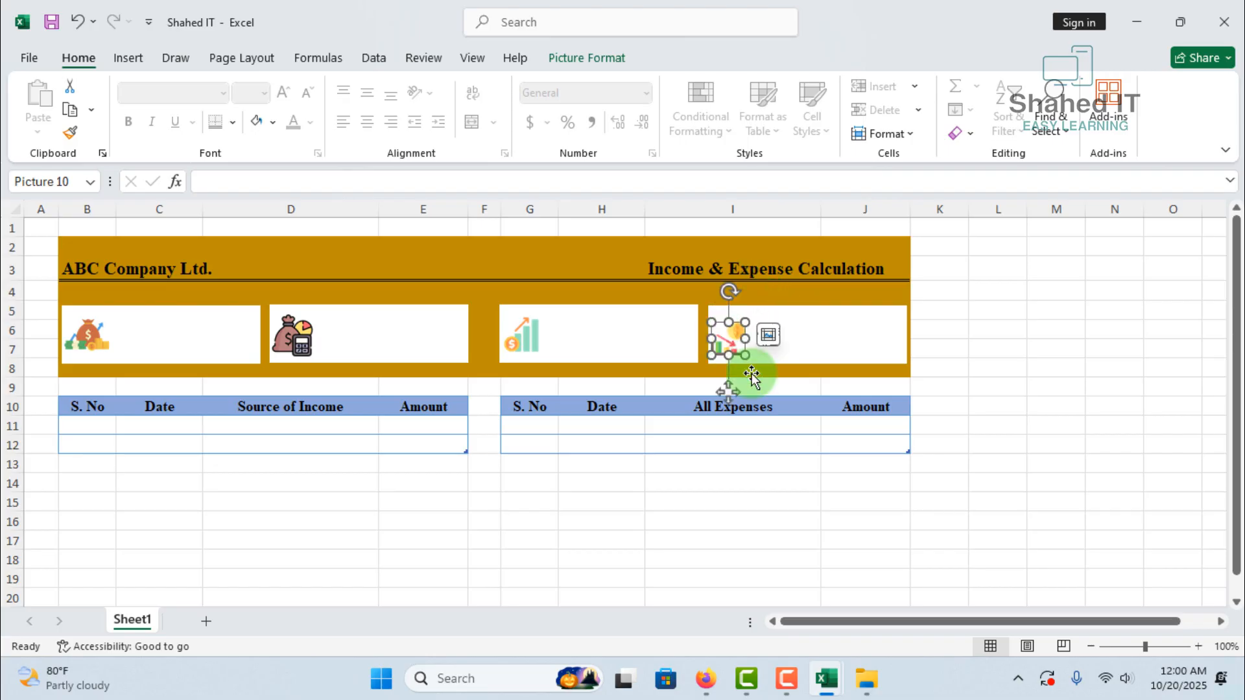
{"action": "left_click", "coordinate": [1013, 462]}
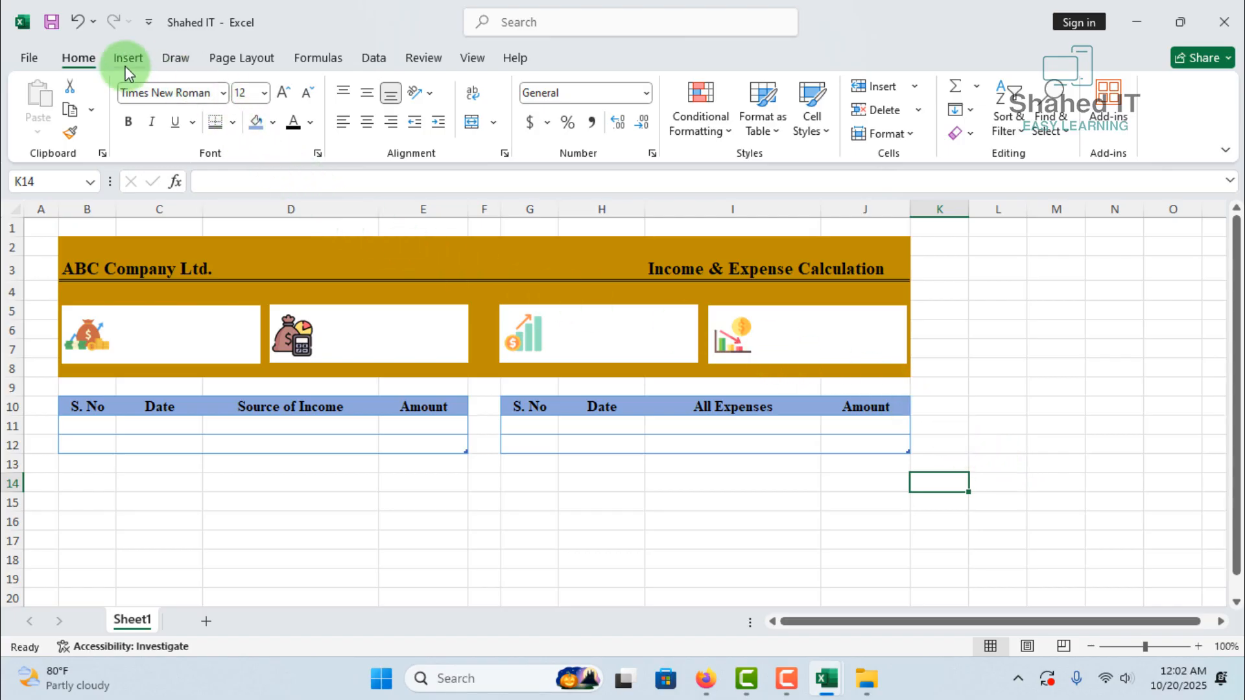
Draw a rectangle about 0.31" by 1.28" beside the Income picture in the first white box, with the text Total Income
{"action": "left_click", "coordinate": [129, 63]}
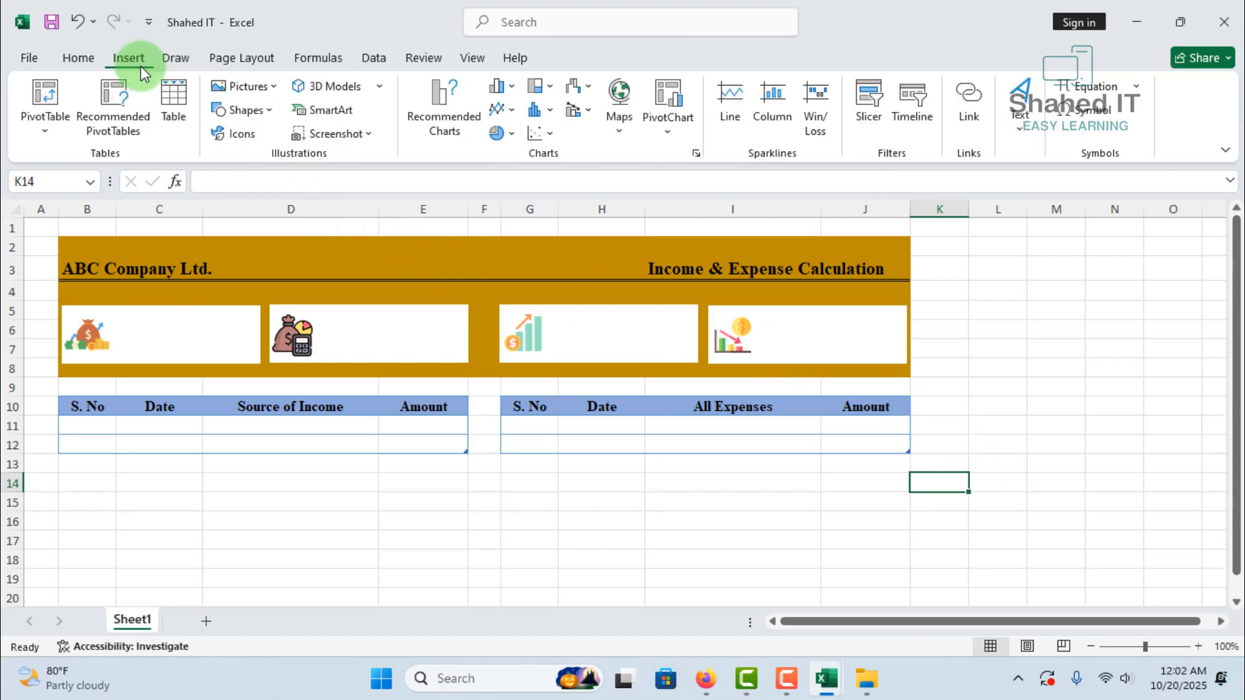
{"action": "left_click", "coordinate": [273, 111]}
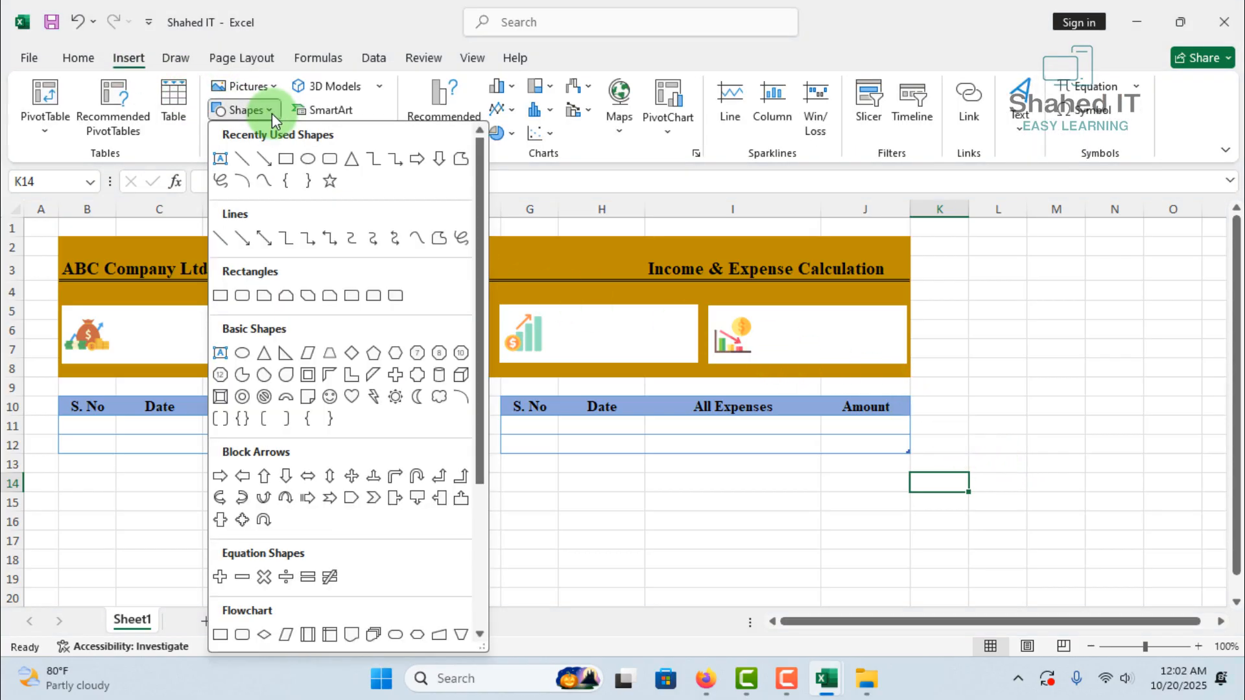
{"action": "left_click", "coordinate": [290, 174]}
{"action": "left_click_drag", "start_coordinate": [139, 313], "coordinate": [252, 341]}
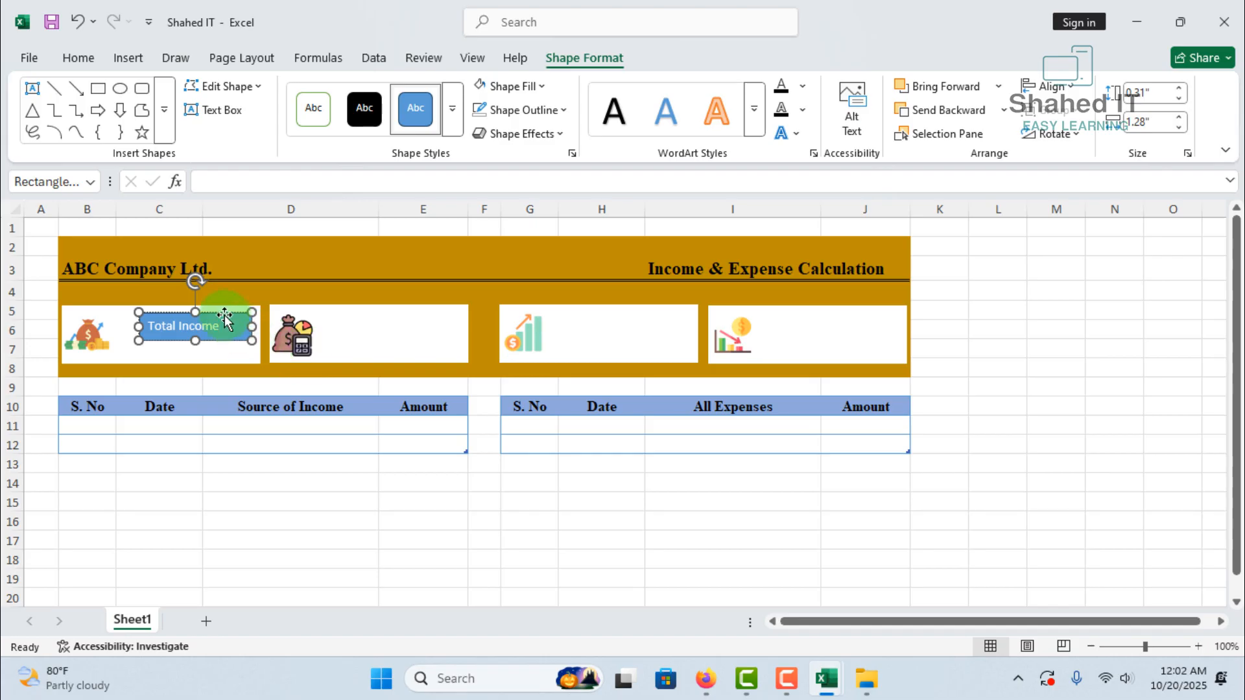
Remove the fill and the outline from the Total Income rectangle
{"action": "left_click", "coordinate": [542, 87]}
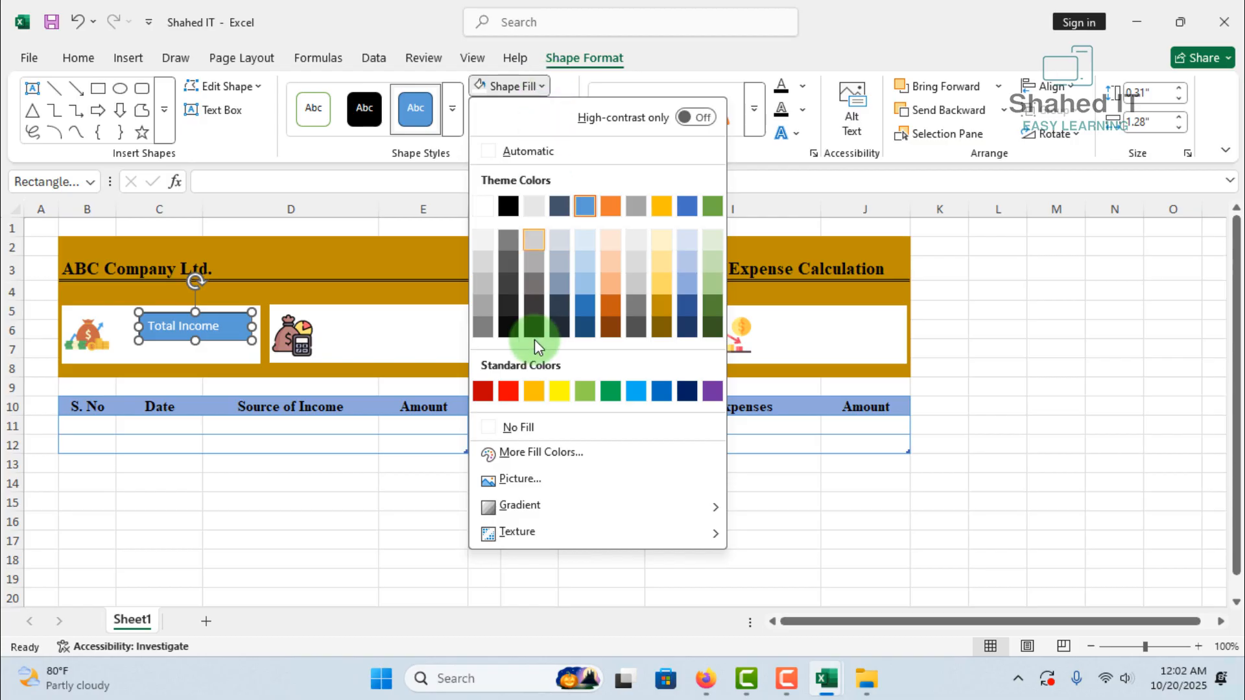
{"action": "left_click", "coordinate": [536, 434]}
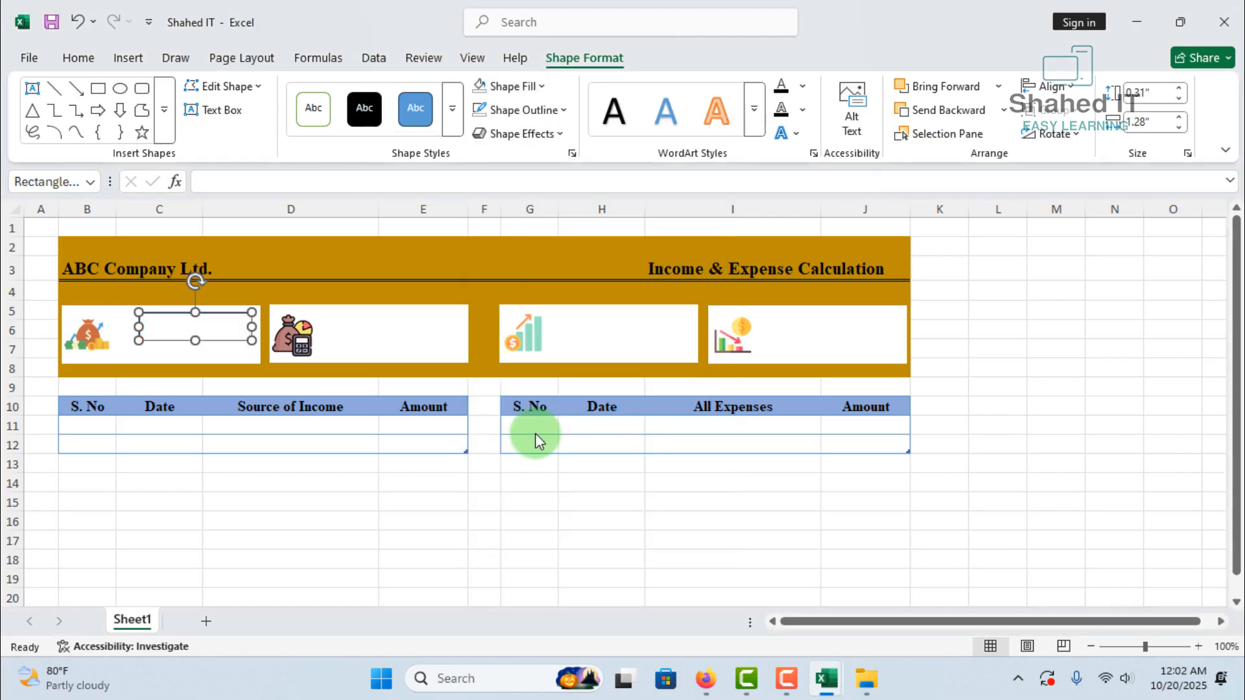
{"action": "left_click", "coordinate": [565, 113]}
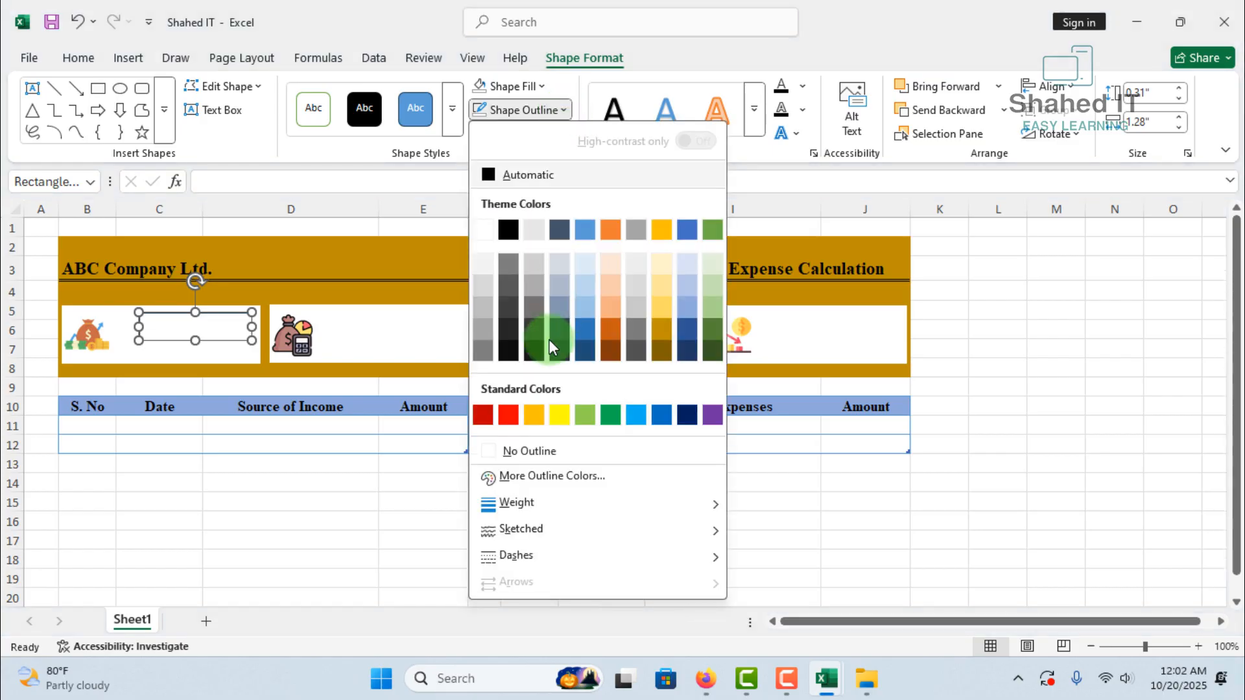
{"action": "left_click", "coordinate": [528, 450]}
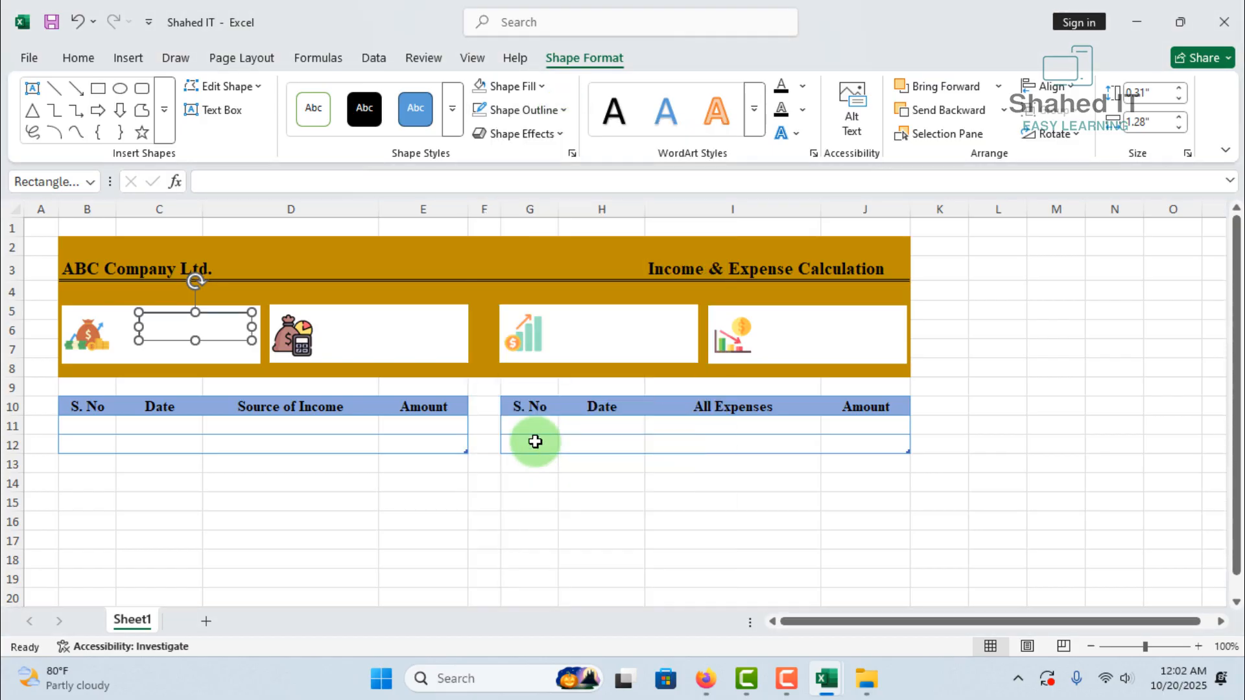
Format the Total Income label as bold dark blue text at size 14
{"action": "left_click", "coordinate": [78, 59]}
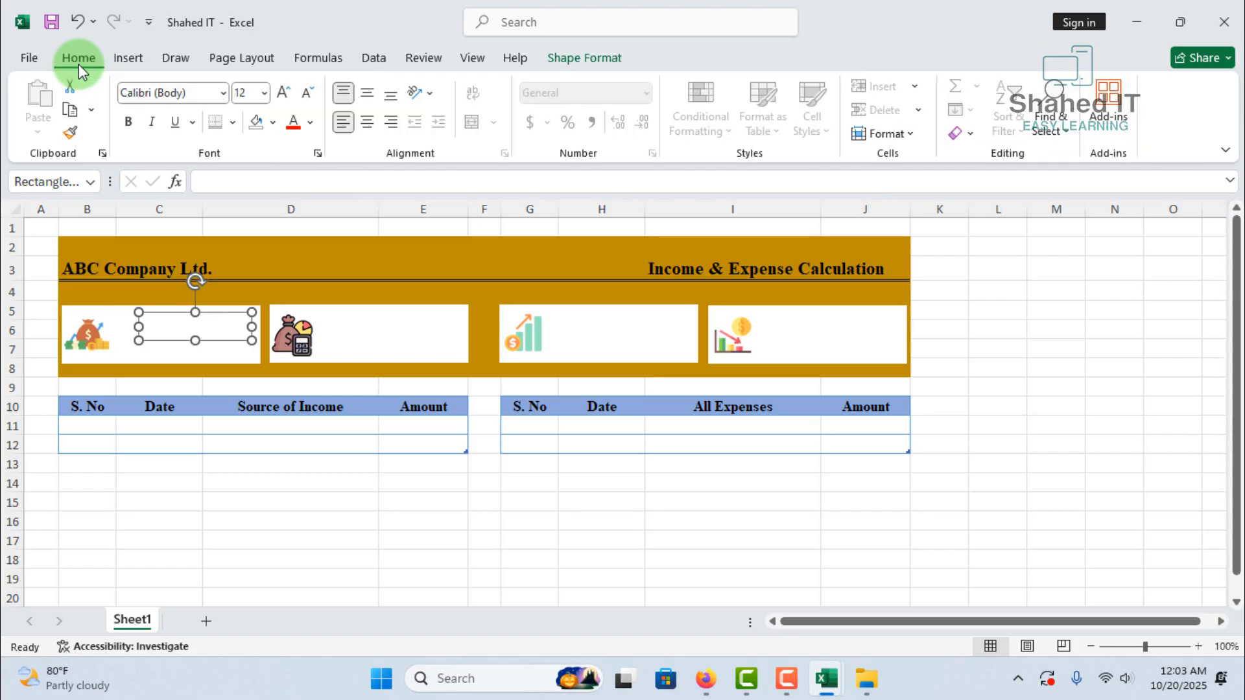
{"action": "left_click", "coordinate": [311, 122]}
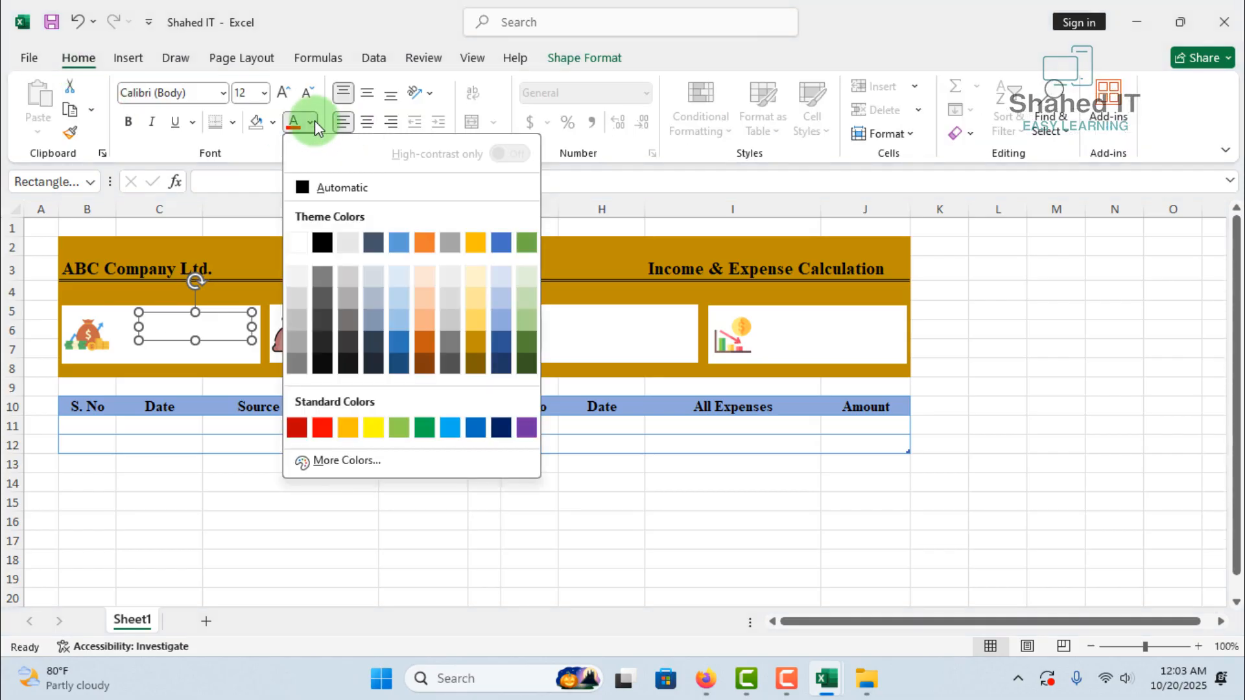
{"action": "left_click", "coordinate": [400, 364]}
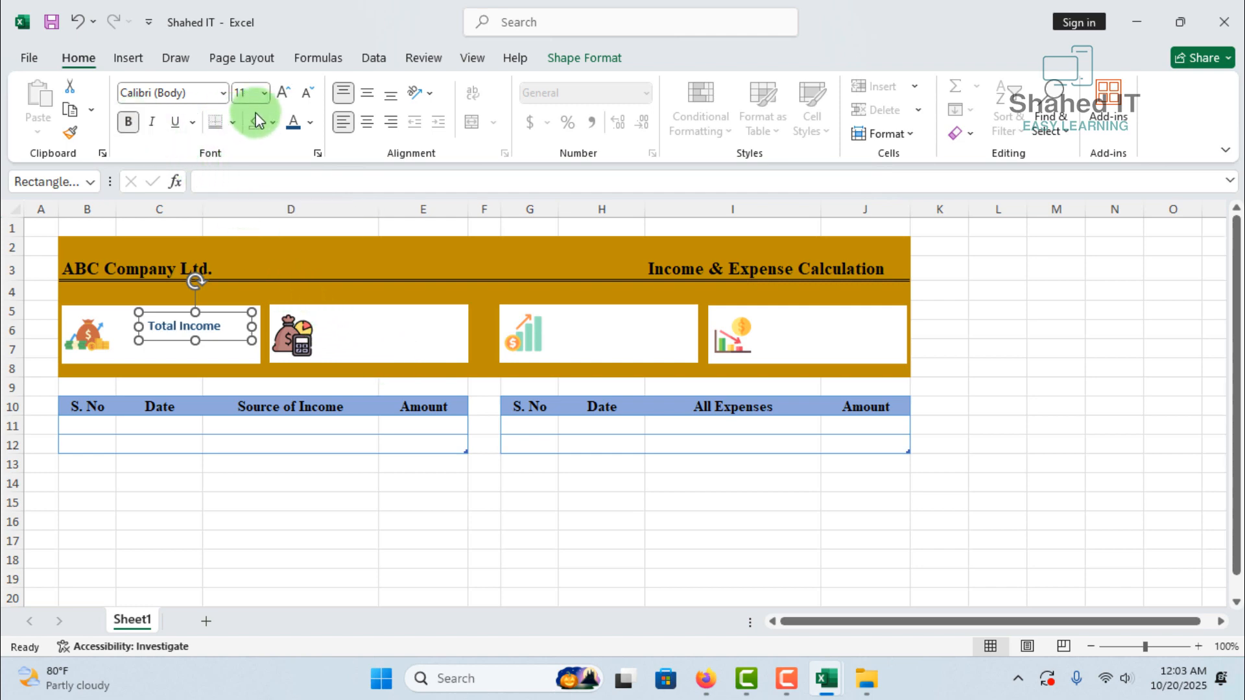
{"action": "left_click", "coordinate": [284, 96]}
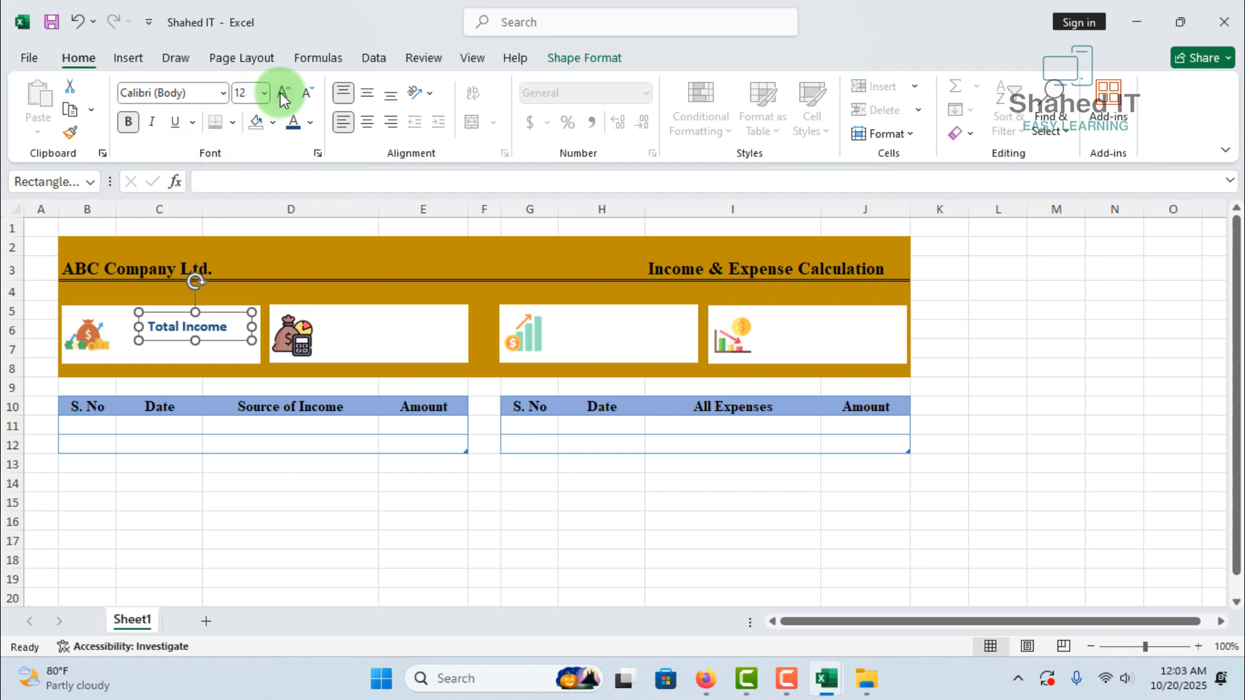
{"action": "left_click", "coordinate": [284, 96]}
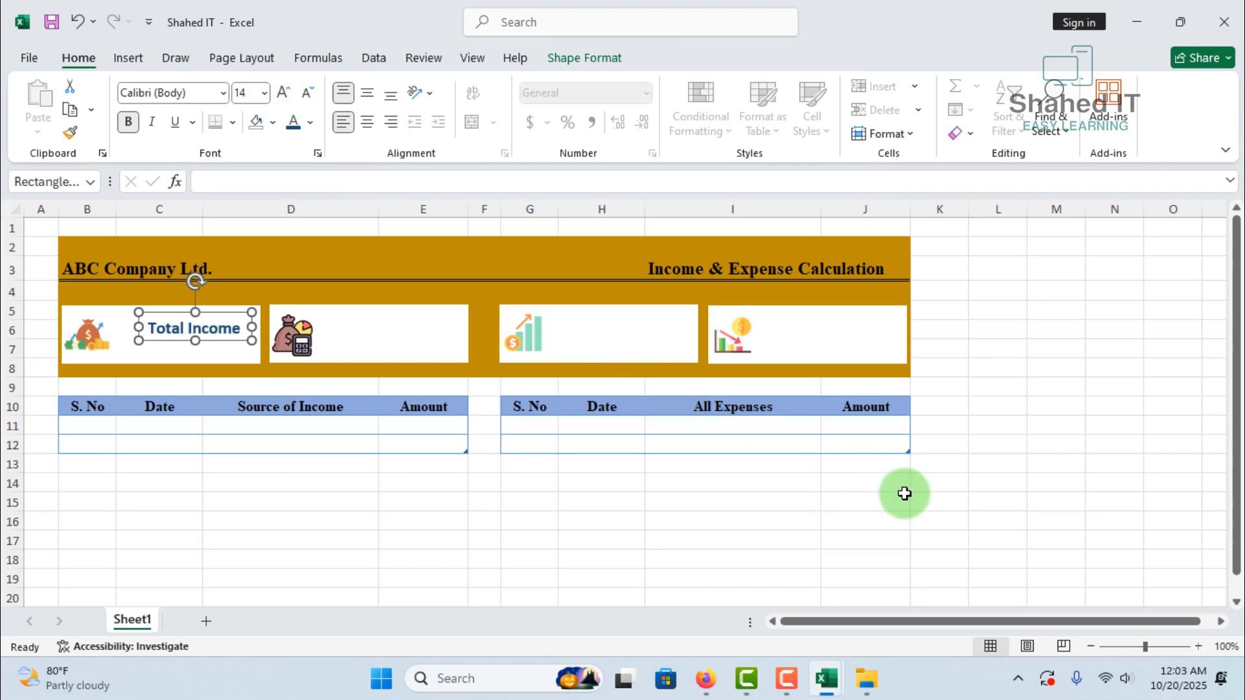
{"action": "left_click", "coordinate": [557, 510]}
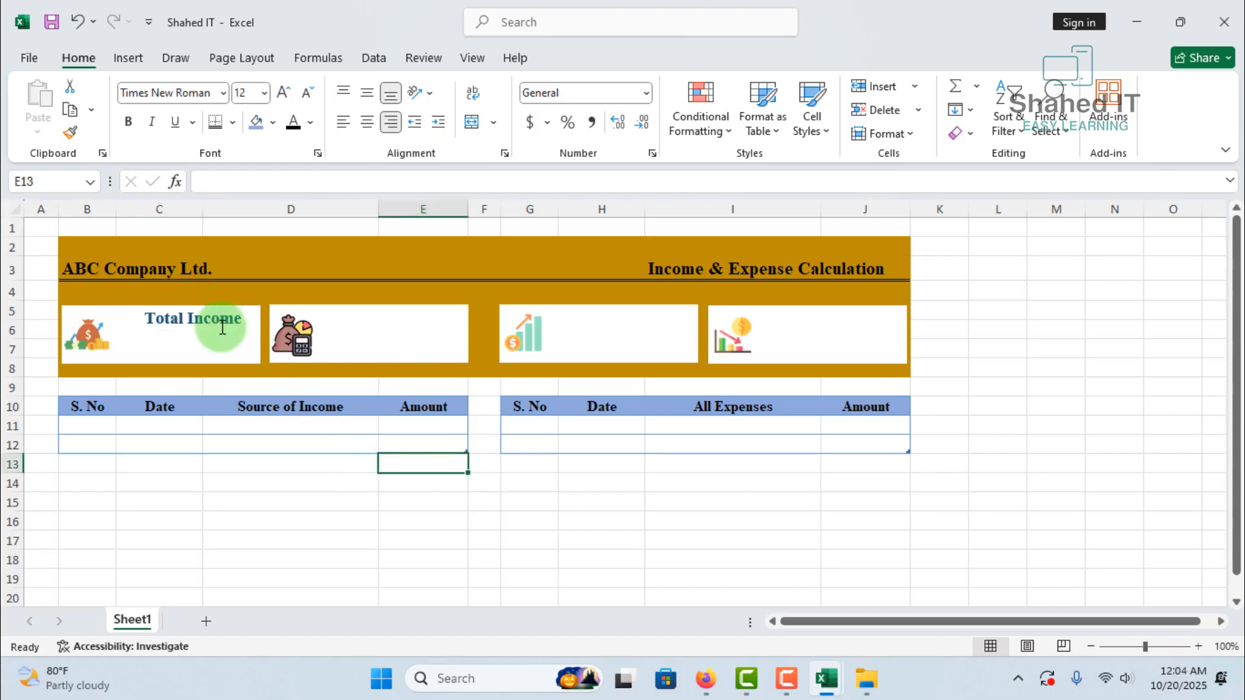
Copy the Total Income label into the other three white boxes at equal spacing
{"action": "left_click", "coordinate": [221, 321]}
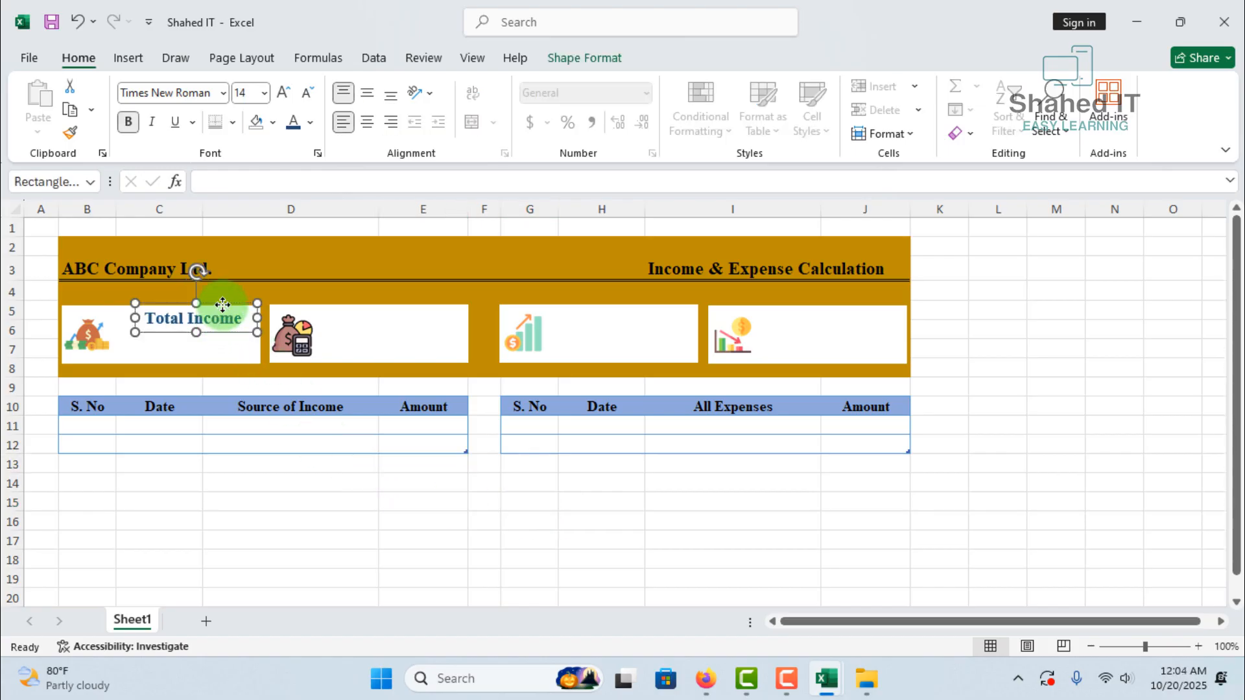
{"action": "left_click_drag", "start_coordinate": [222, 305], "coordinate": [425, 304]}
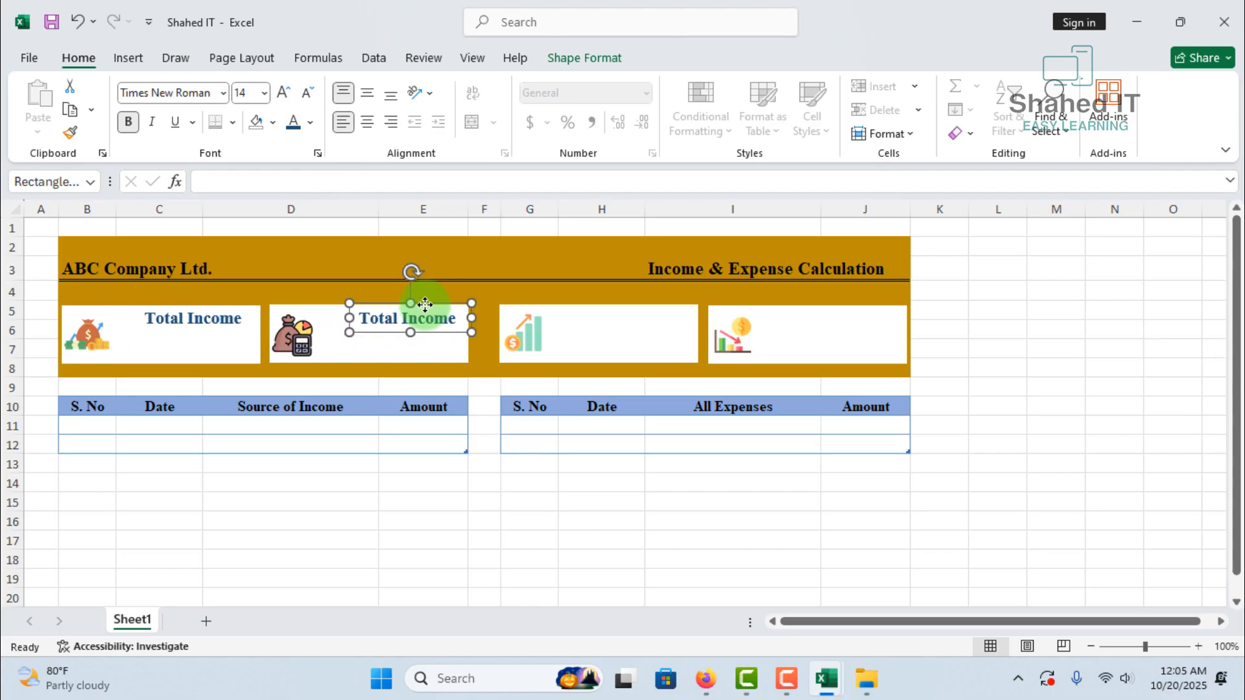
{"action": "key", "text": "F4"}
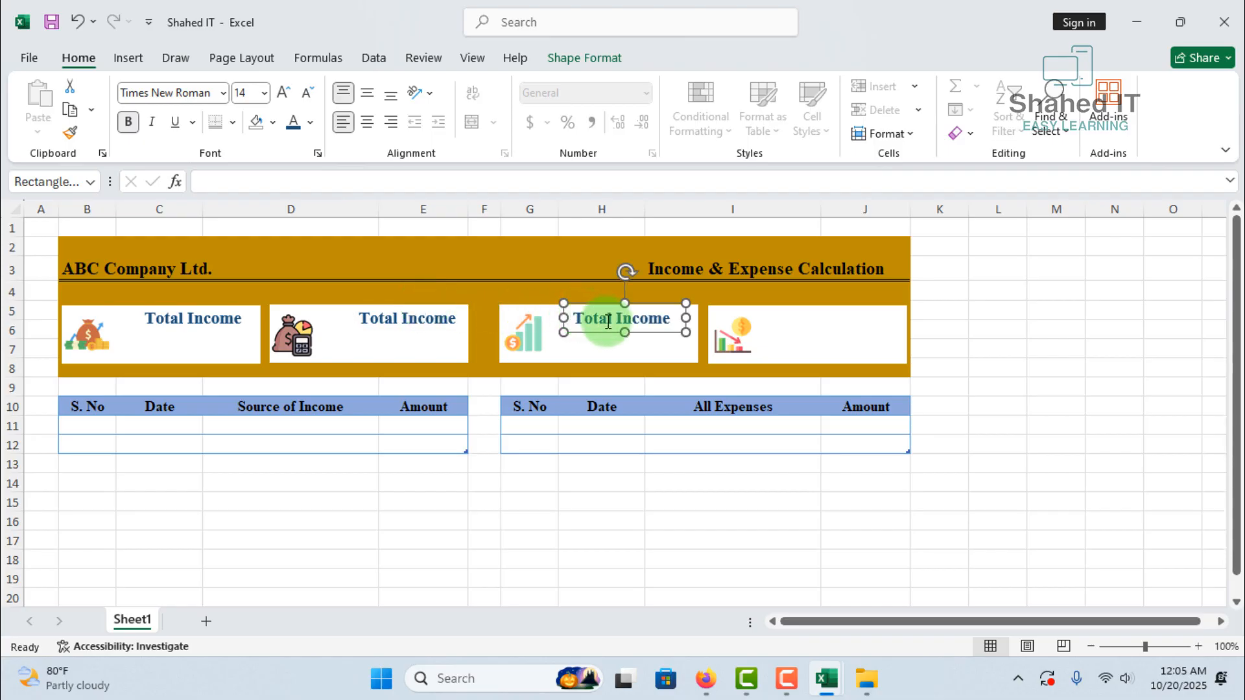
{"action": "key", "text": "F4"}
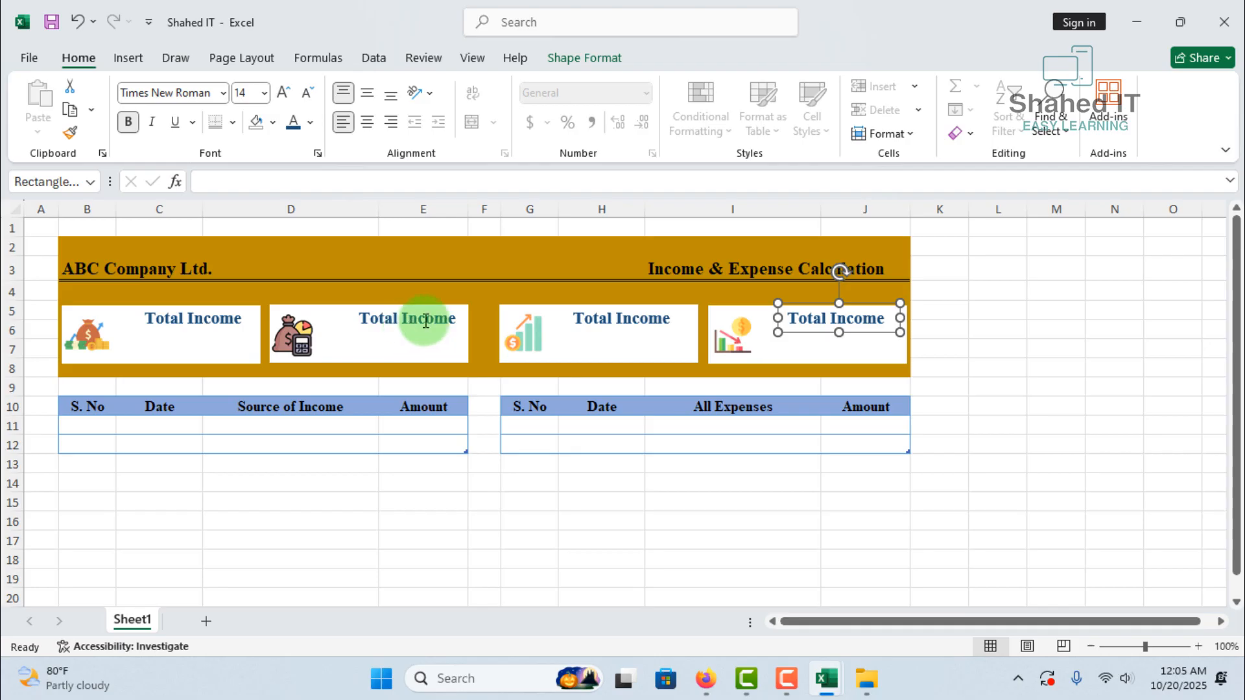
Change the second box's label to Total Expense and replace Income with Profit in the third box's label
{"action": "left_click", "coordinate": [453, 316]}
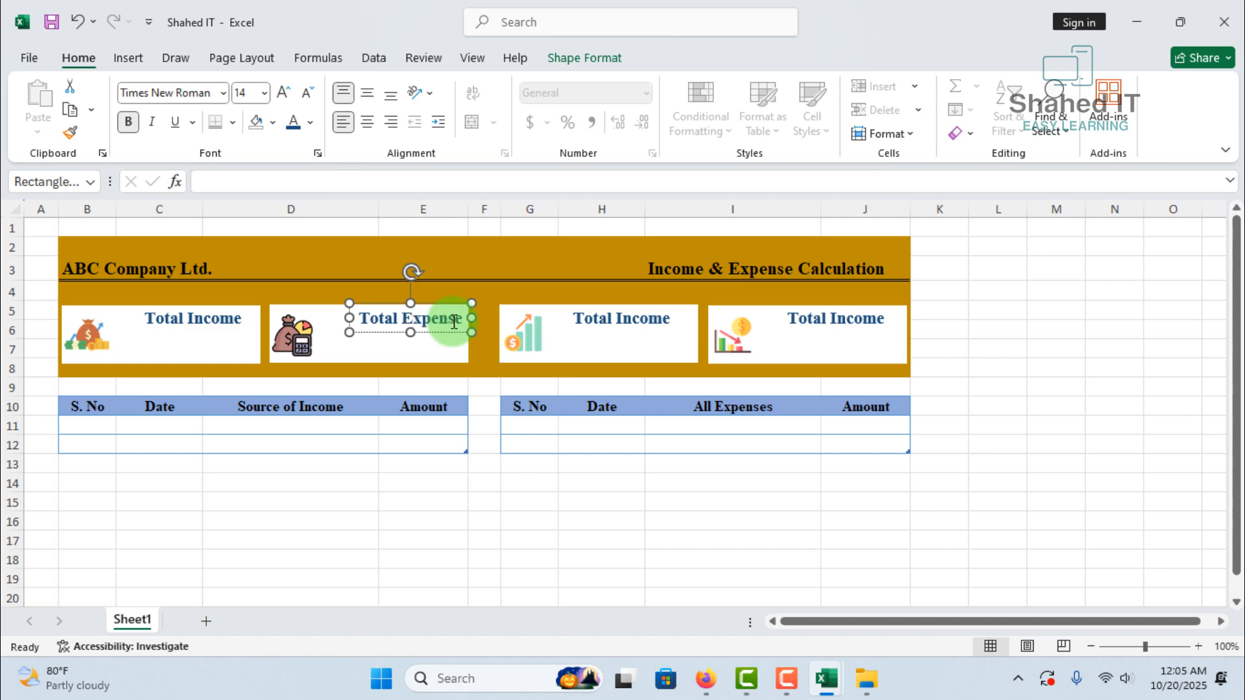
{"action": "left_click", "coordinate": [668, 322]}
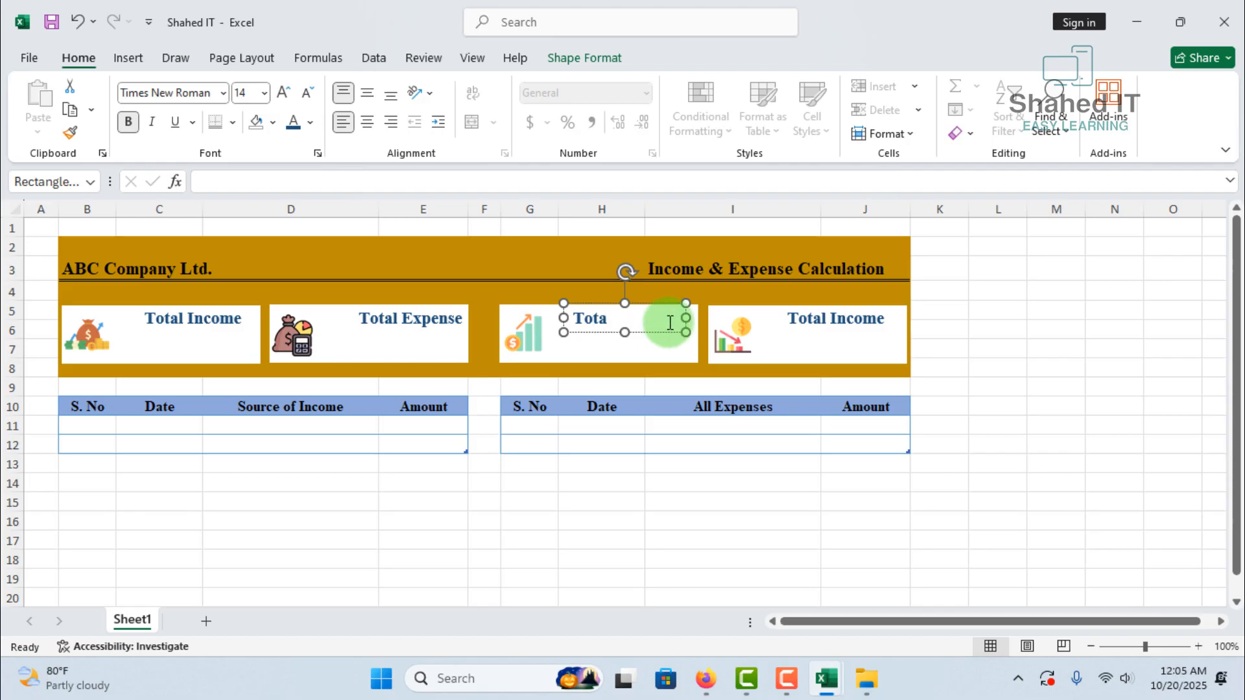
{"action": "type", "text": "Profit"}
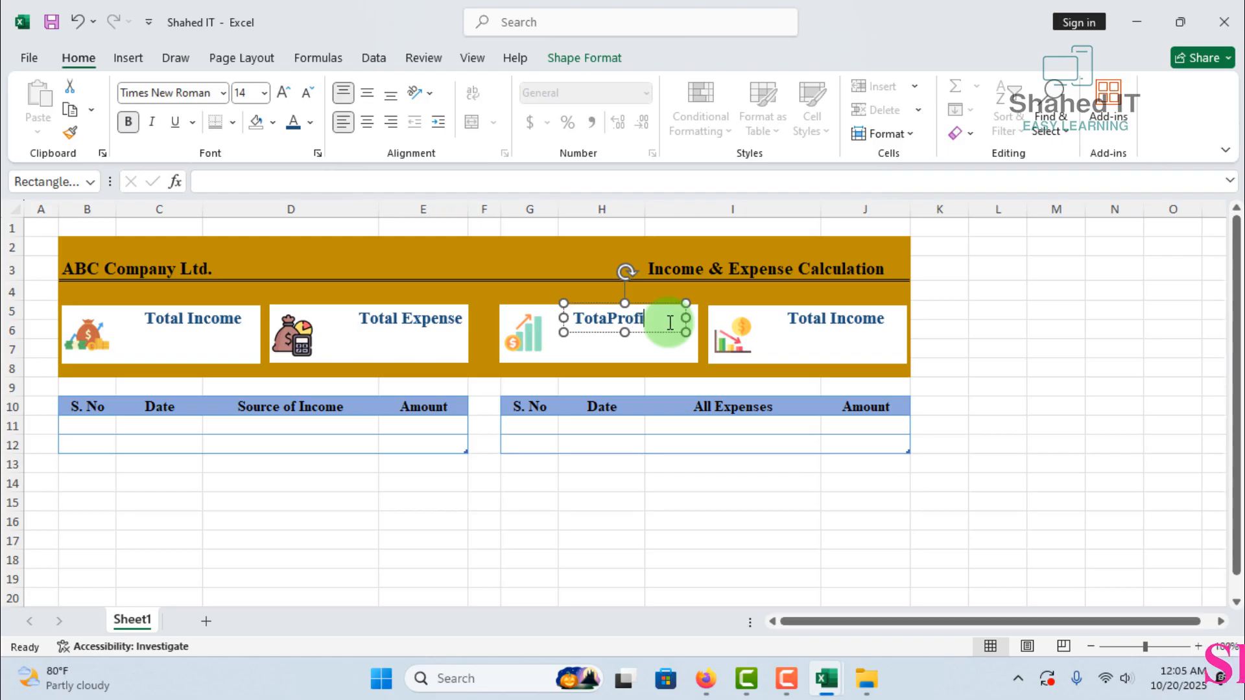
Change the fourth box's label to Total Lost
{"action": "left_click", "coordinate": [890, 349]}
{"action": "key", "text": "Delete"}
{"action": "key", "text": "Delete"}
{"action": "key", "text": "Delete"}
{"action": "key", "text": "Delete"}
{"action": "key", "text": "Delete"}
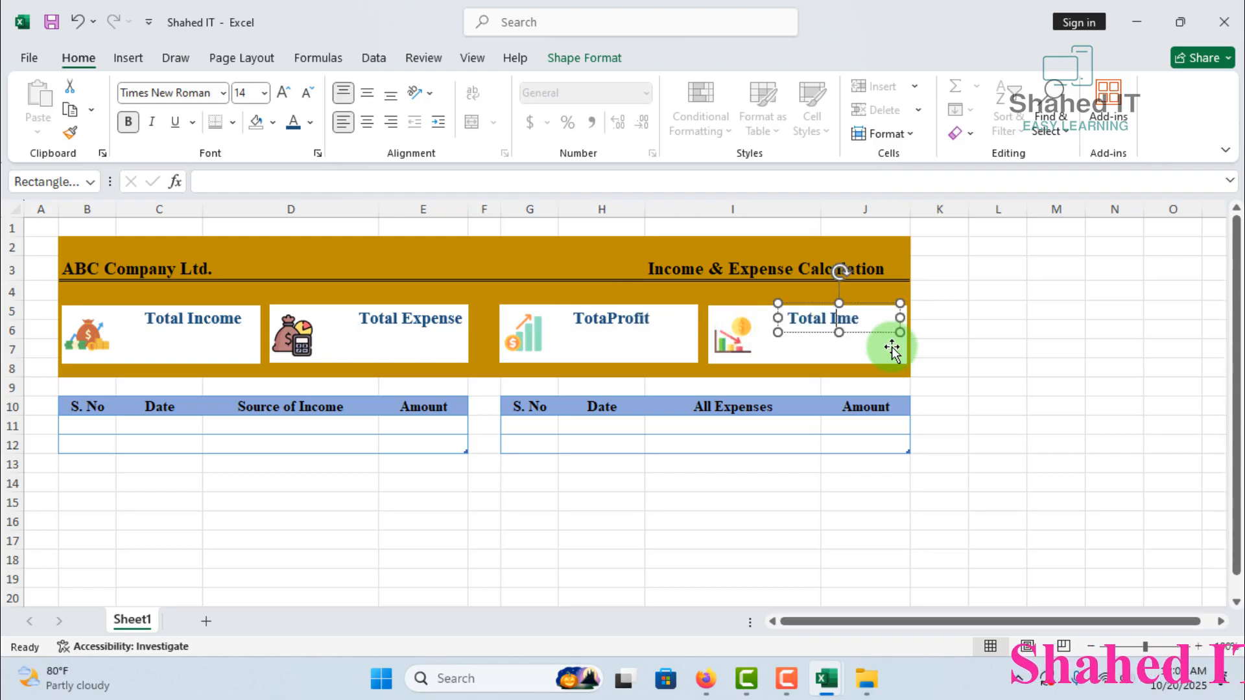
{"action": "key", "text": "BackSpace"}
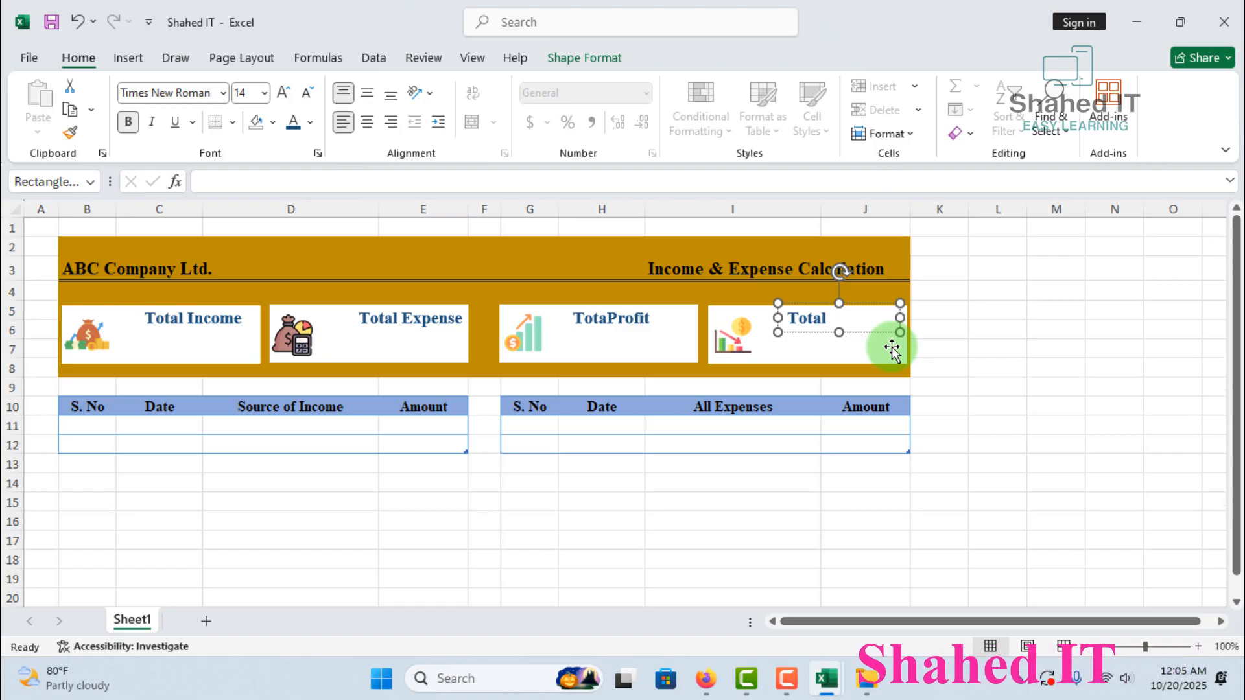
{"action": "type", "text": "Lost"}
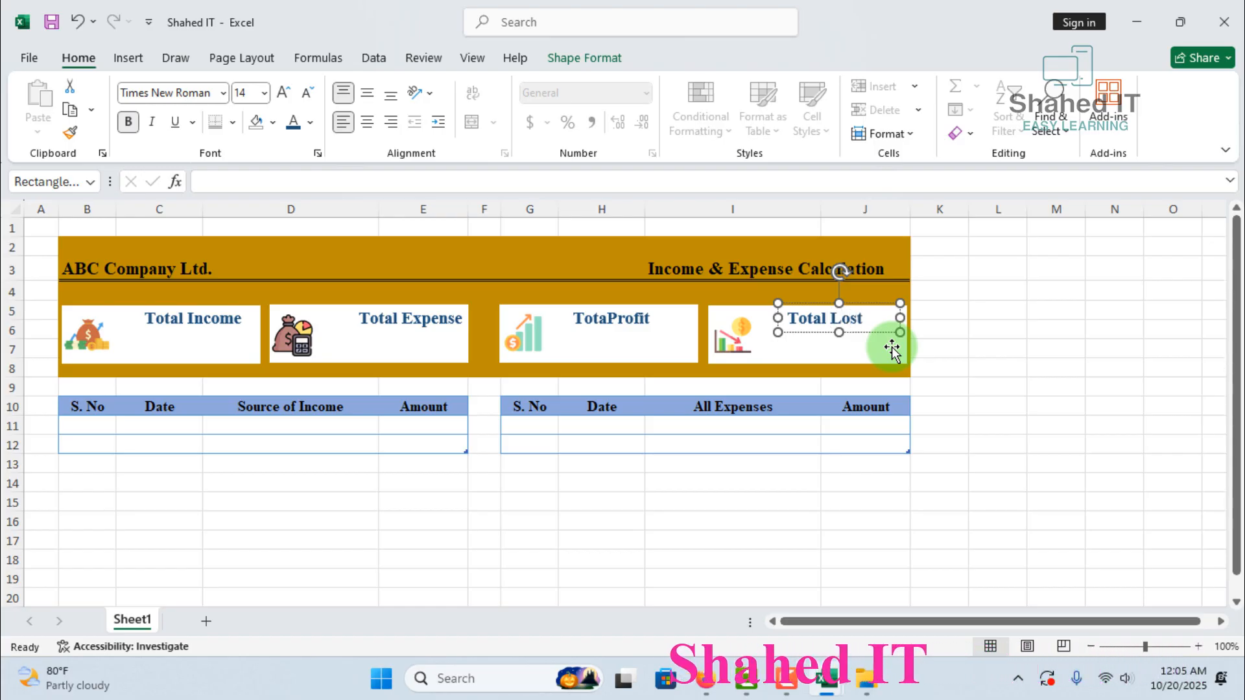
{"action": "left_click", "coordinate": [1004, 371]}
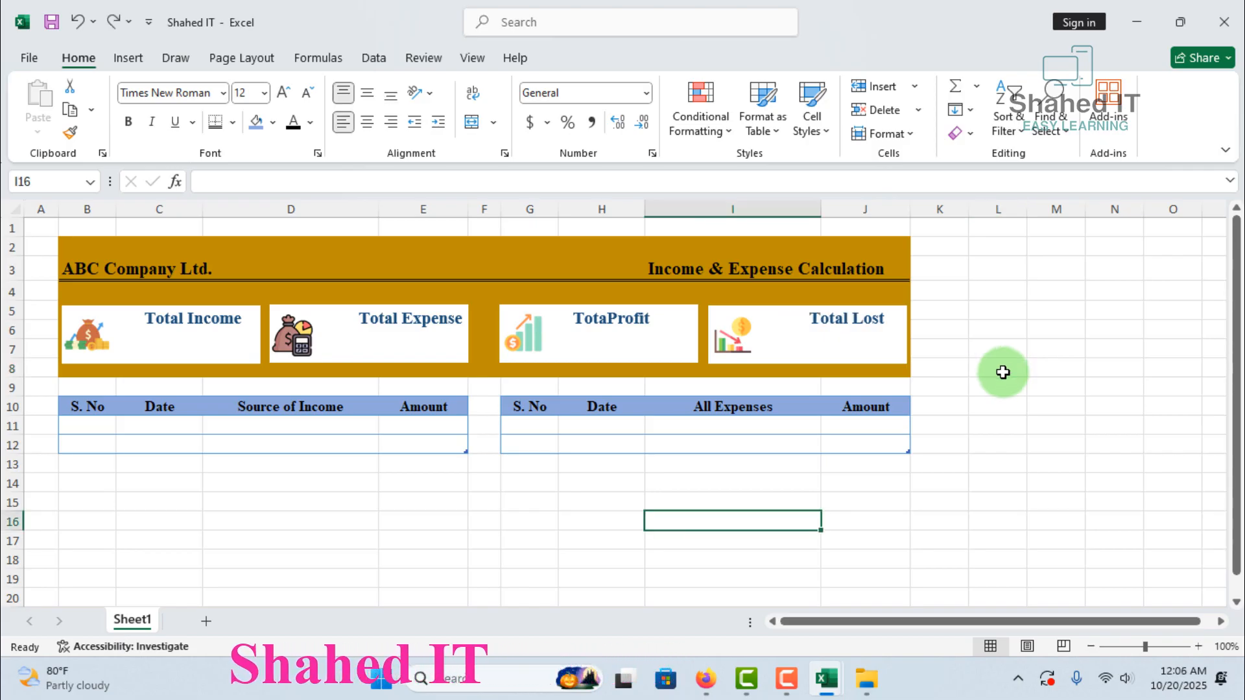
Correct the third box's label to Total Profit and adjust its frame so the text sits further right in the box
{"action": "left_click", "coordinate": [607, 320]}
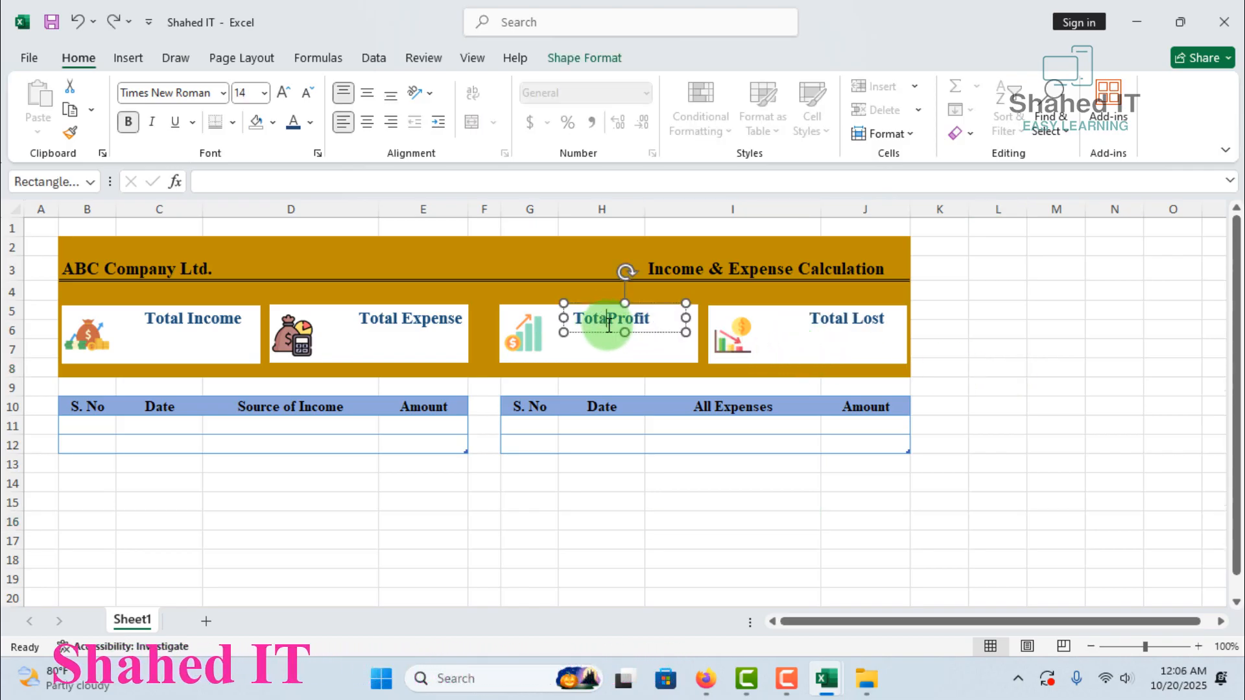
{"action": "type", "text": "l"}
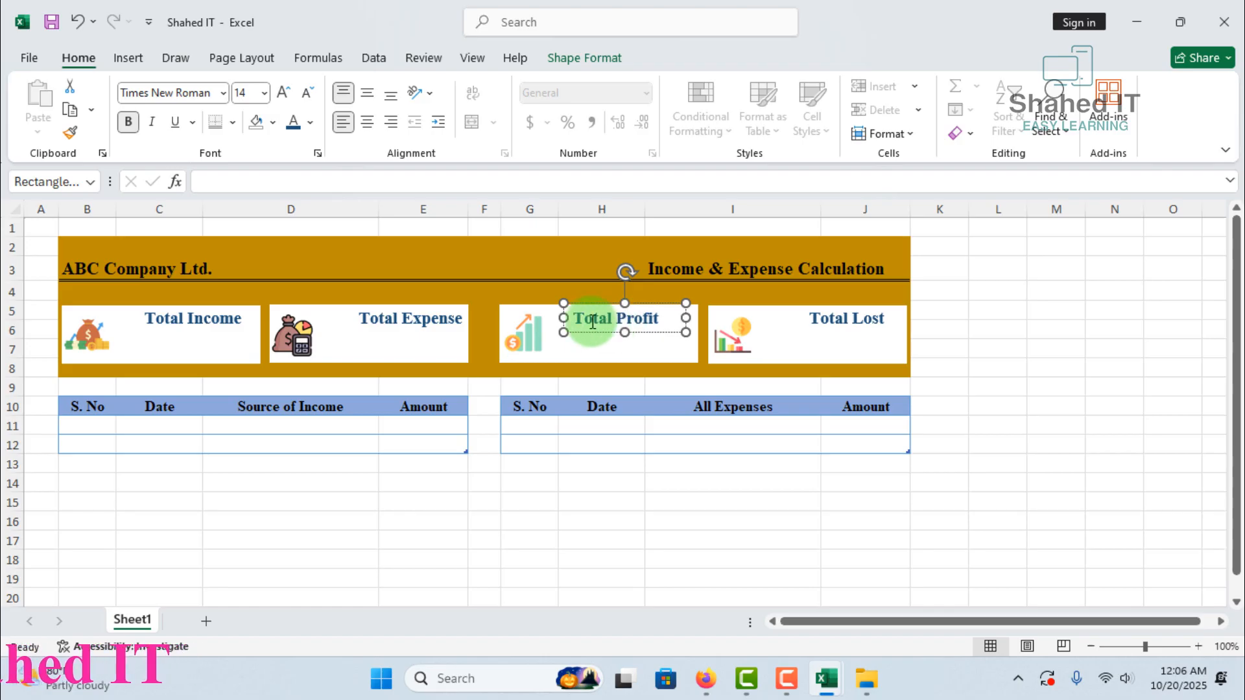
{"action": "left_click_drag", "start_coordinate": [564, 320], "coordinate": [584, 321]}
{"action": "left_click_drag", "start_coordinate": [686, 316], "coordinate": [691, 316]}
{"action": "left_click", "coordinate": [989, 508]}
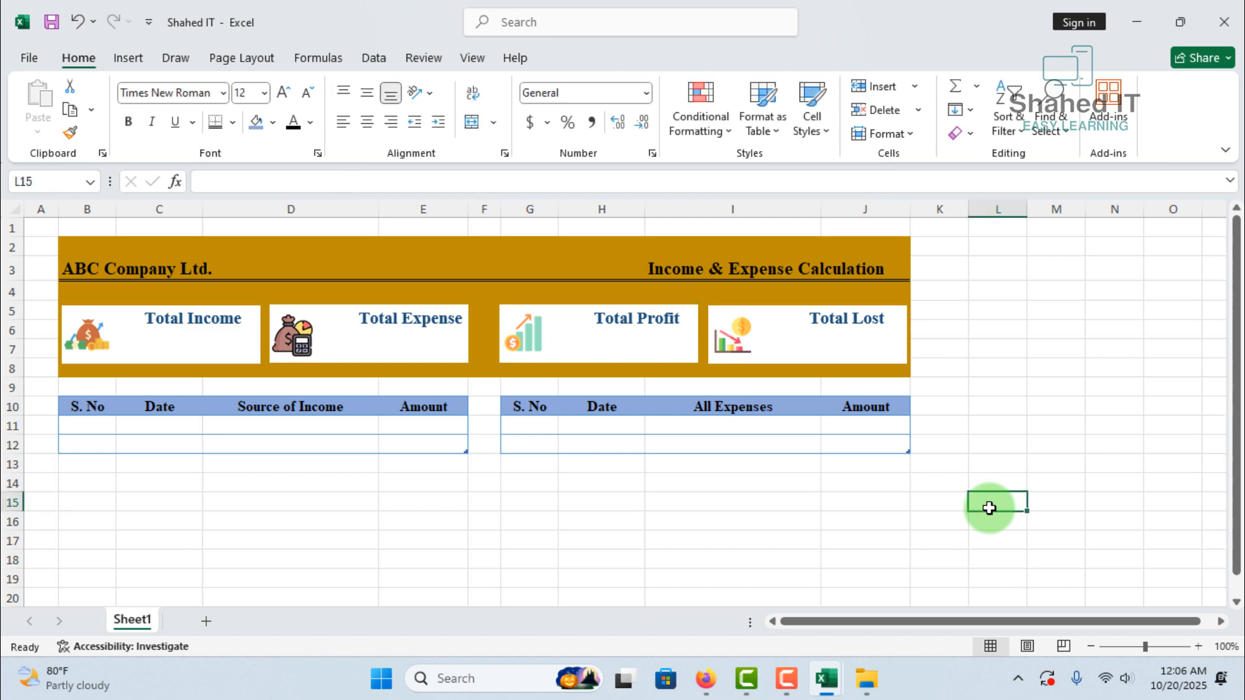
{"action": "left_click", "coordinate": [423, 541]}
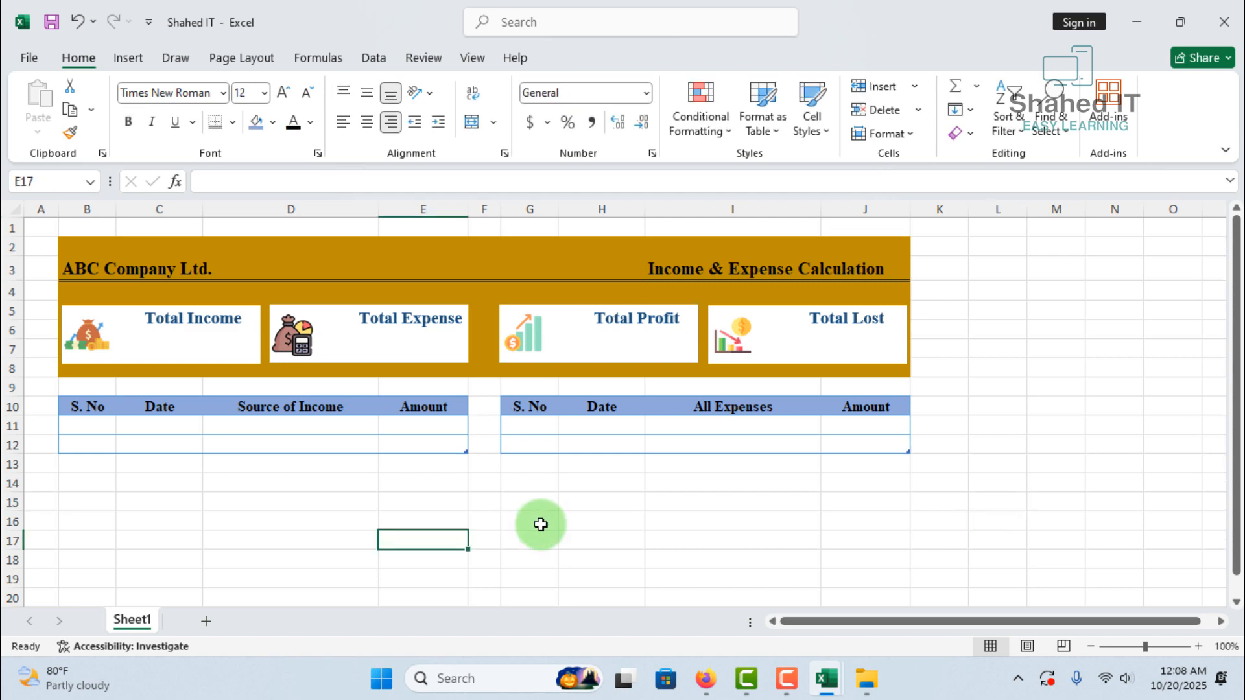
Add a second worksheet and enter the headings Income, Expense, Profit and Lost in cells C3 to F3
{"action": "left_click", "coordinate": [205, 620]}
{"action": "left_click", "coordinate": [162, 264]}
{"action": "type", "text": "Income"}
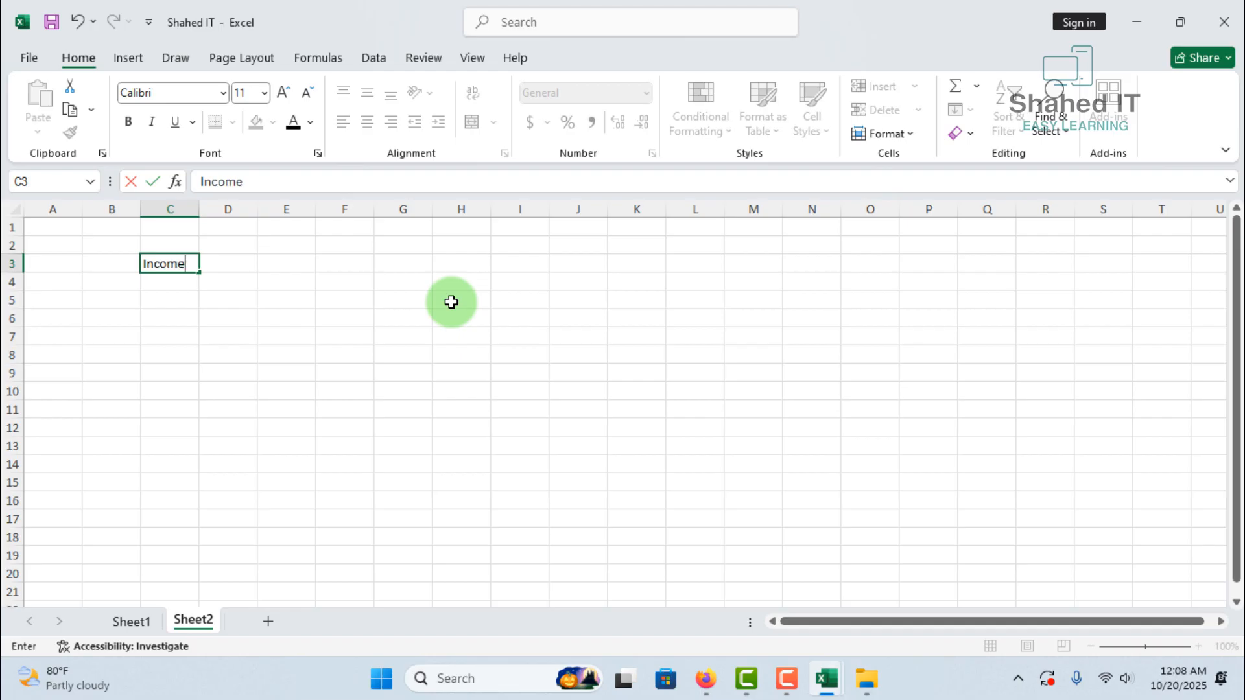
{"action": "key", "text": "Tab"}
{"action": "type", "text": "Ex"}
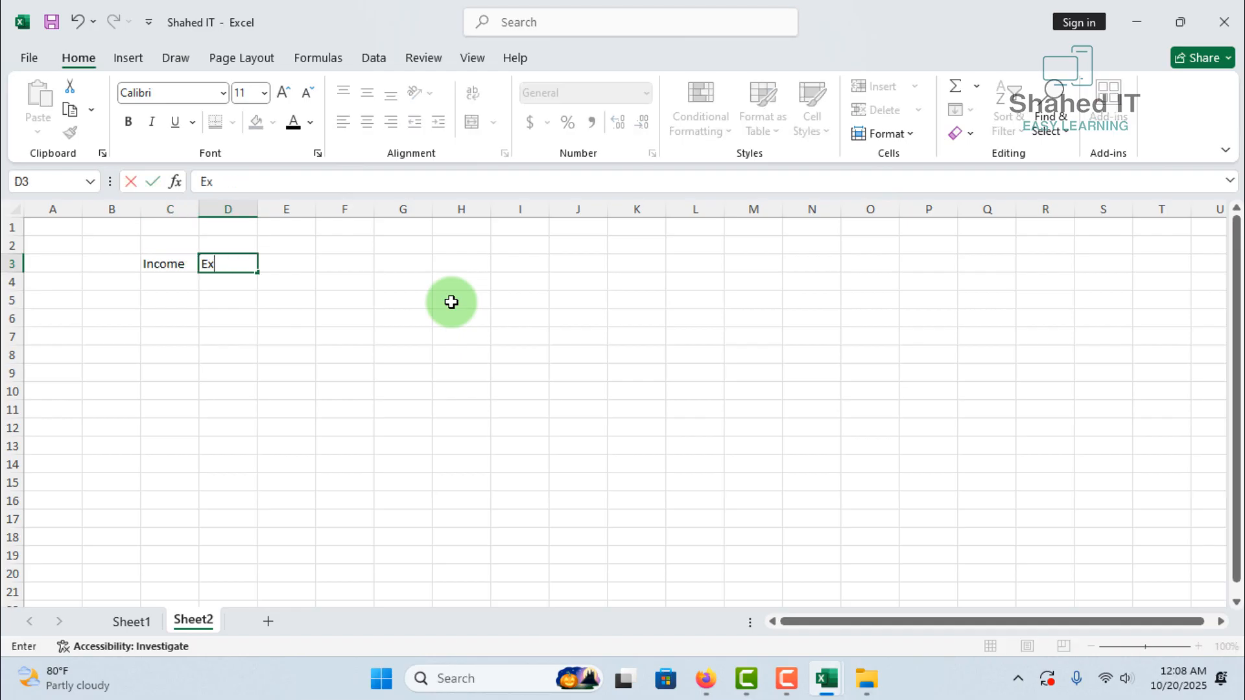
{"action": "type", "text": "pense"}
{"action": "key", "text": "Tab"}
{"action": "type", "text": "Pro"}
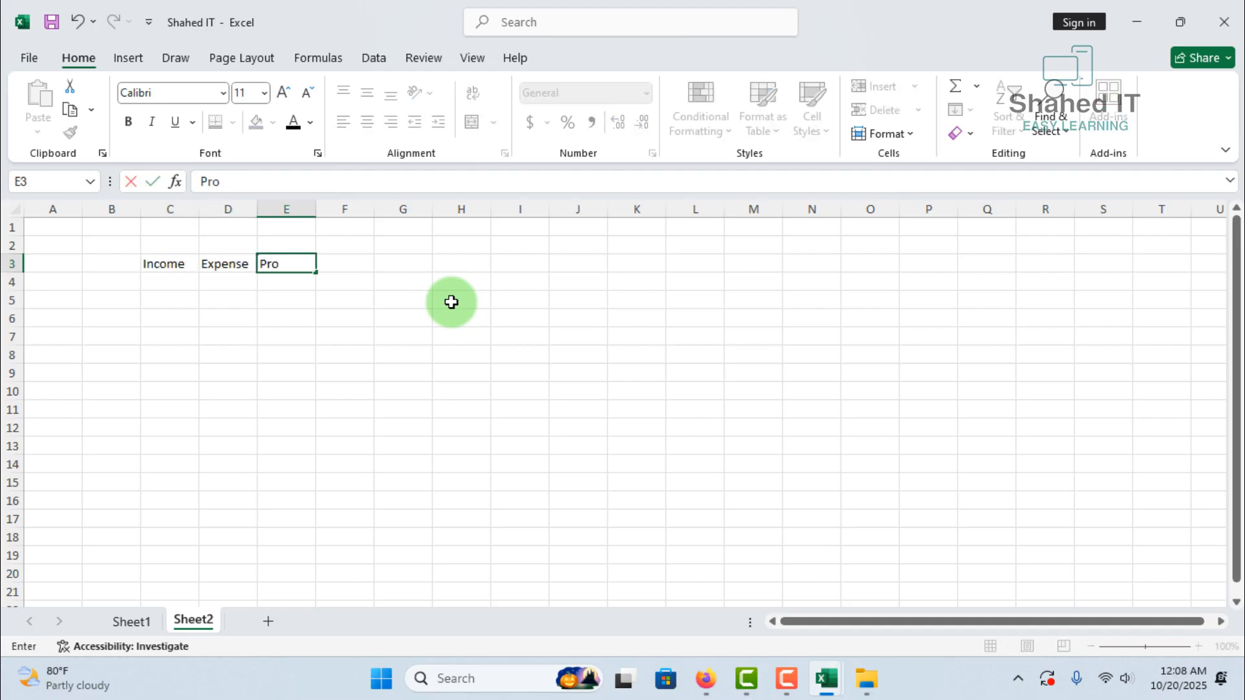
{"action": "key", "text": "Tab"}
{"action": "type", "text": "Lo"}
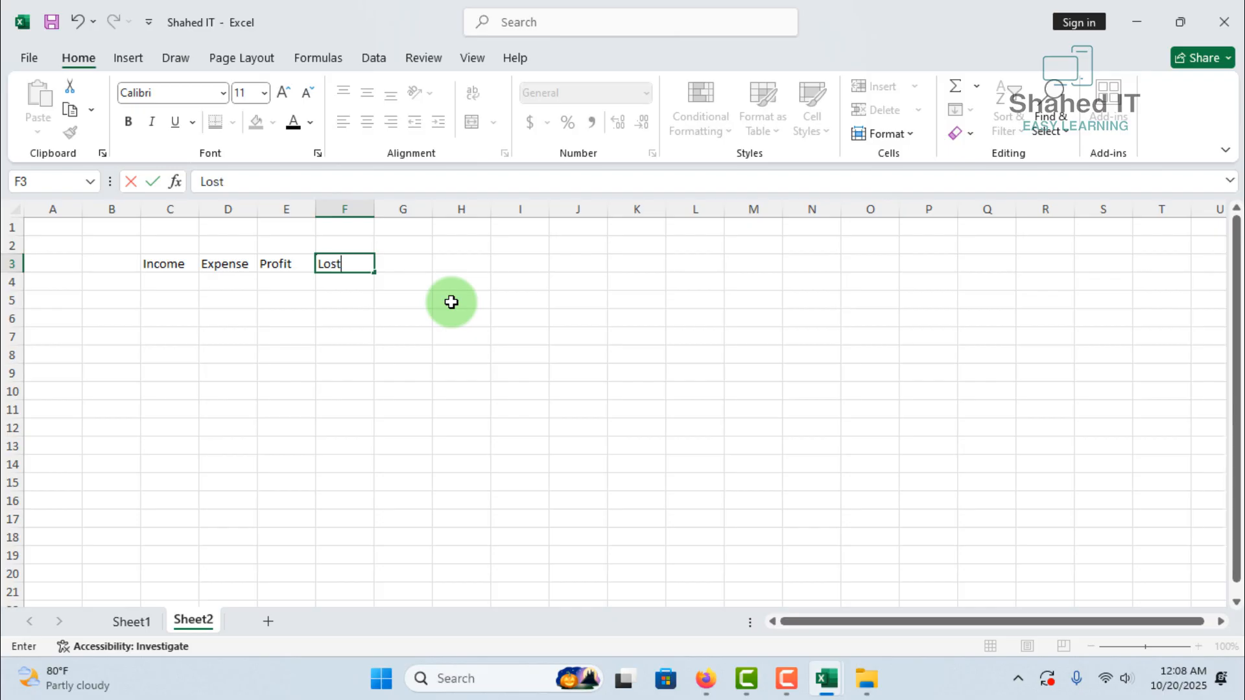
{"action": "type", "text": "st"}
{"action": "key", "text": "Return"}
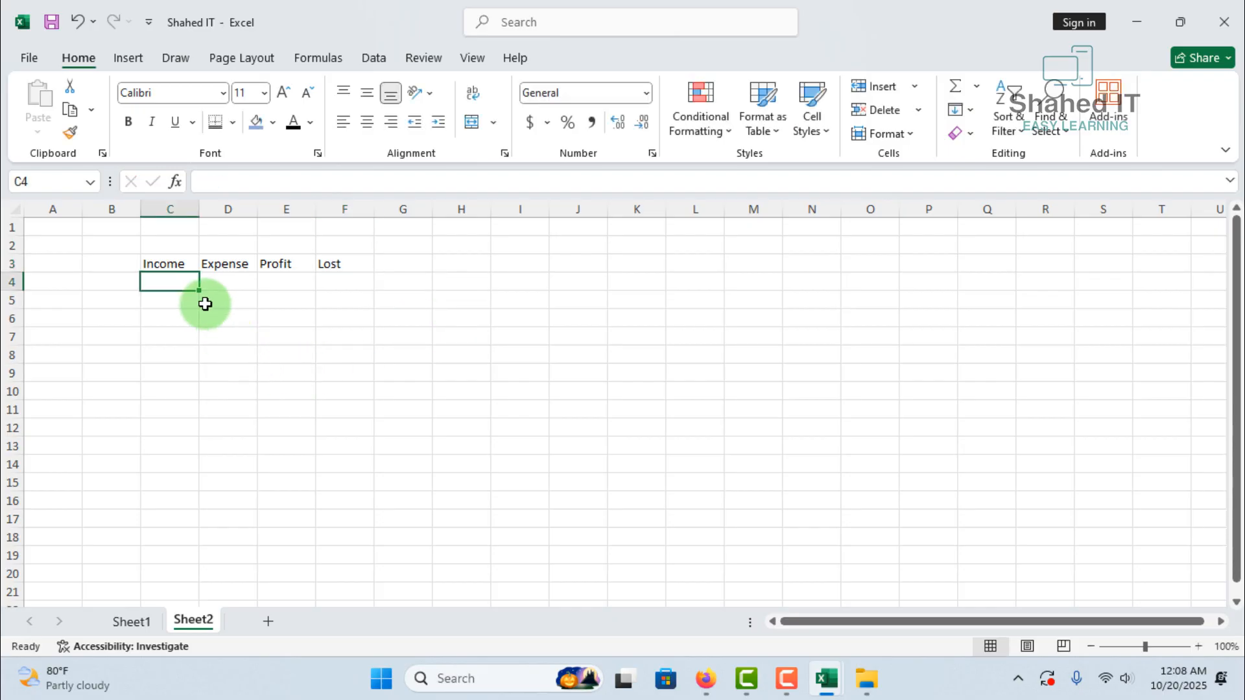
Enter a SUM formula in C4 under Income that totals the Amount column of Table1 on Sheet1
{"action": "type", "text": "=sum("}
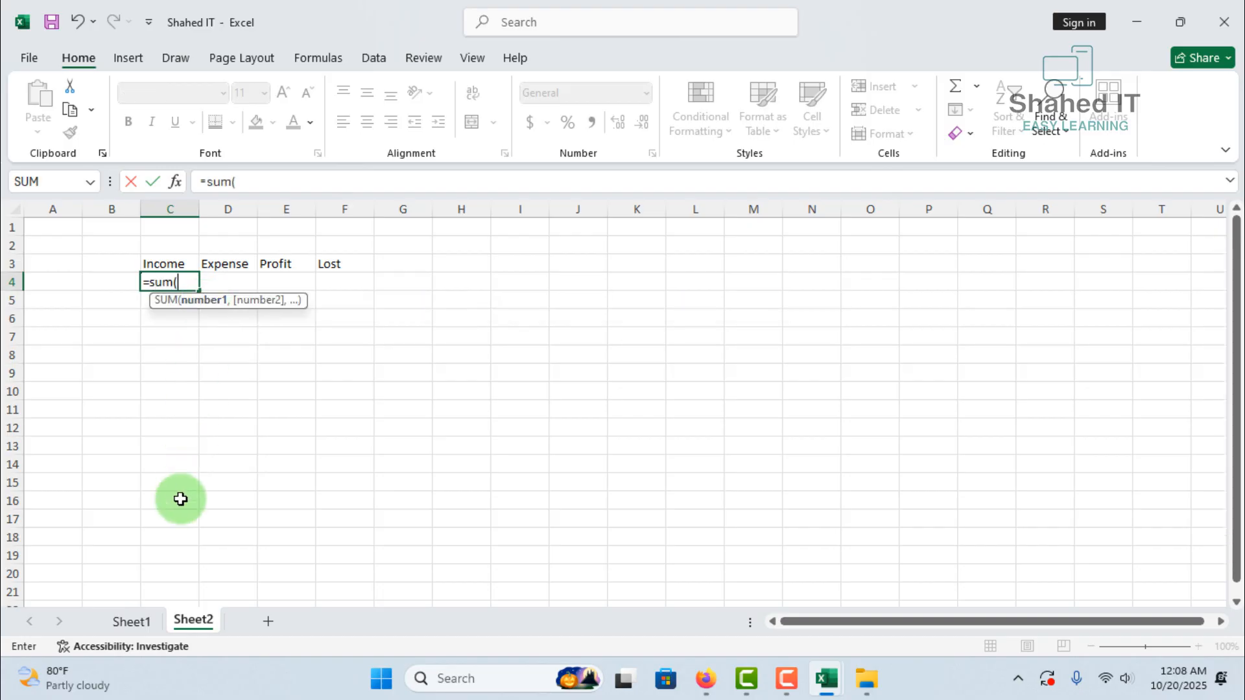
{"action": "left_click", "coordinate": [137, 621]}
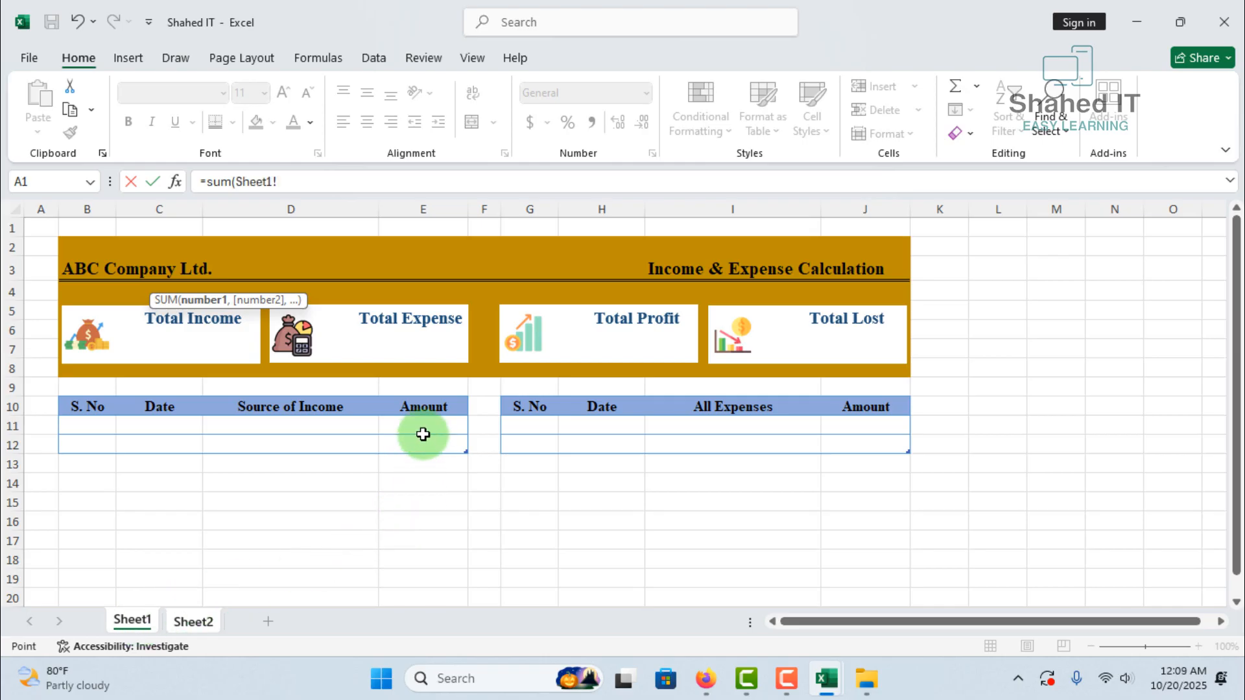
{"action": "left_click_drag", "start_coordinate": [428, 424], "coordinate": [430, 442]}
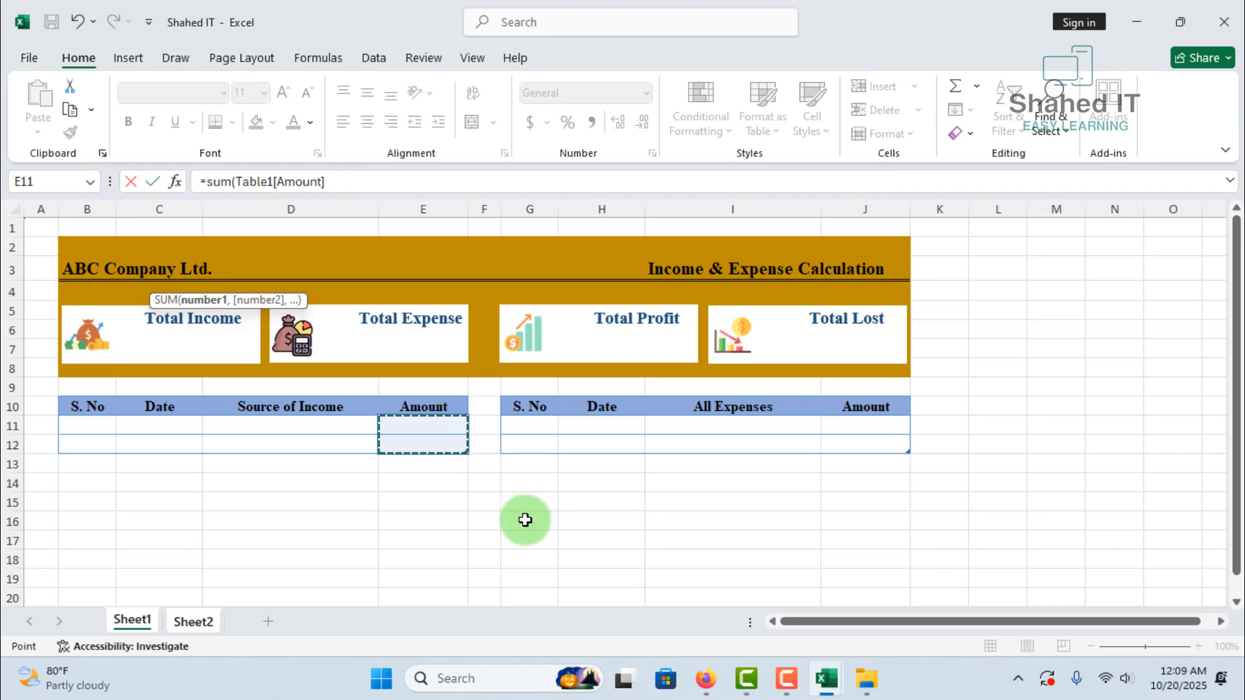
{"action": "key", "text": "Return"}
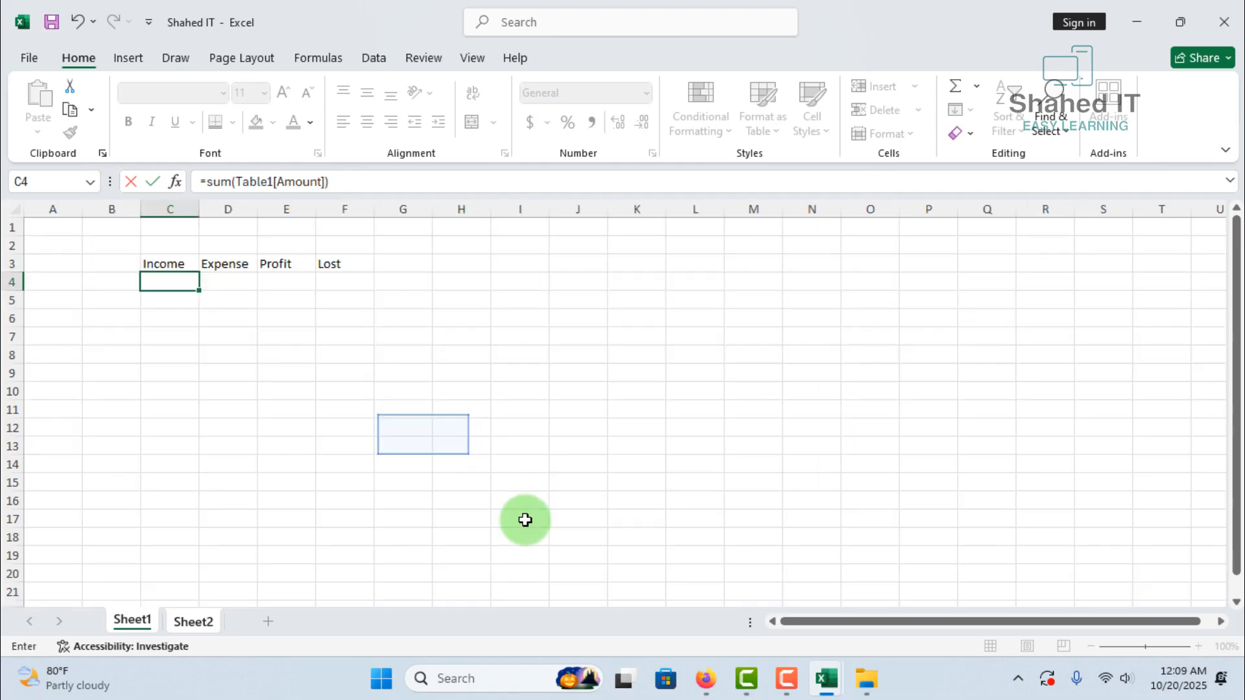
Enter a SUM formula in D4 under Expense that totals the Amount column of Table2 on Sheet1
{"action": "left_click", "coordinate": [218, 282]}
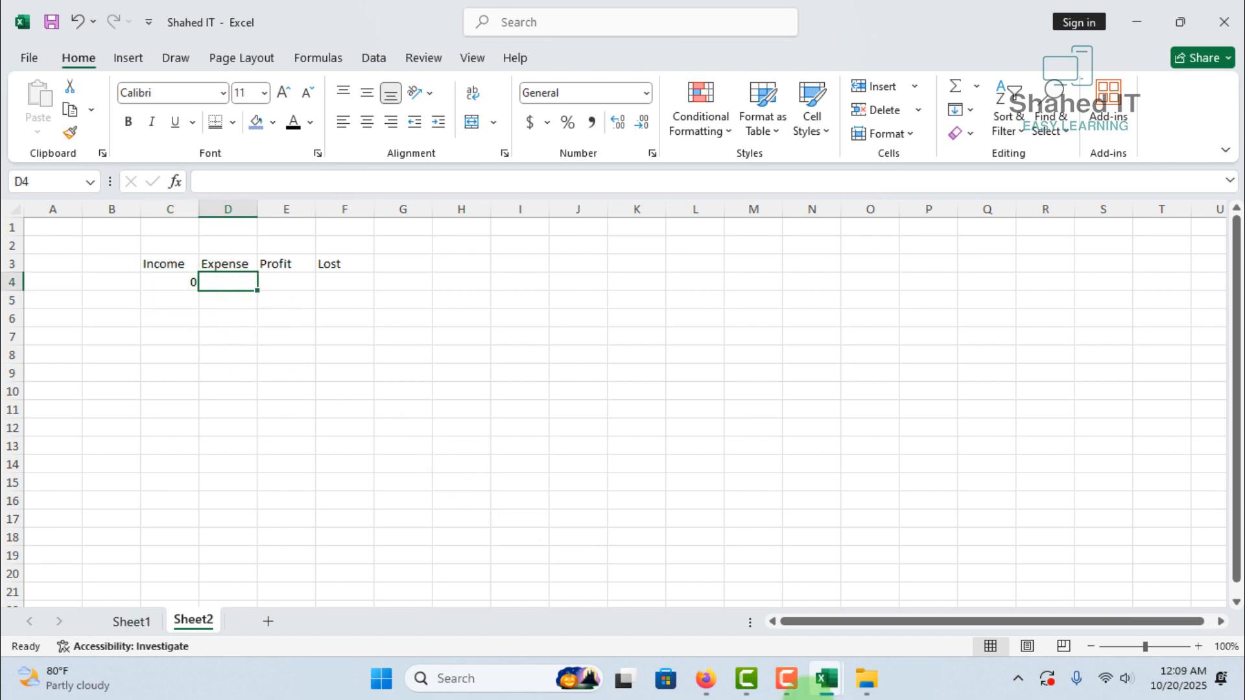
{"action": "type", "text": "=sum("}
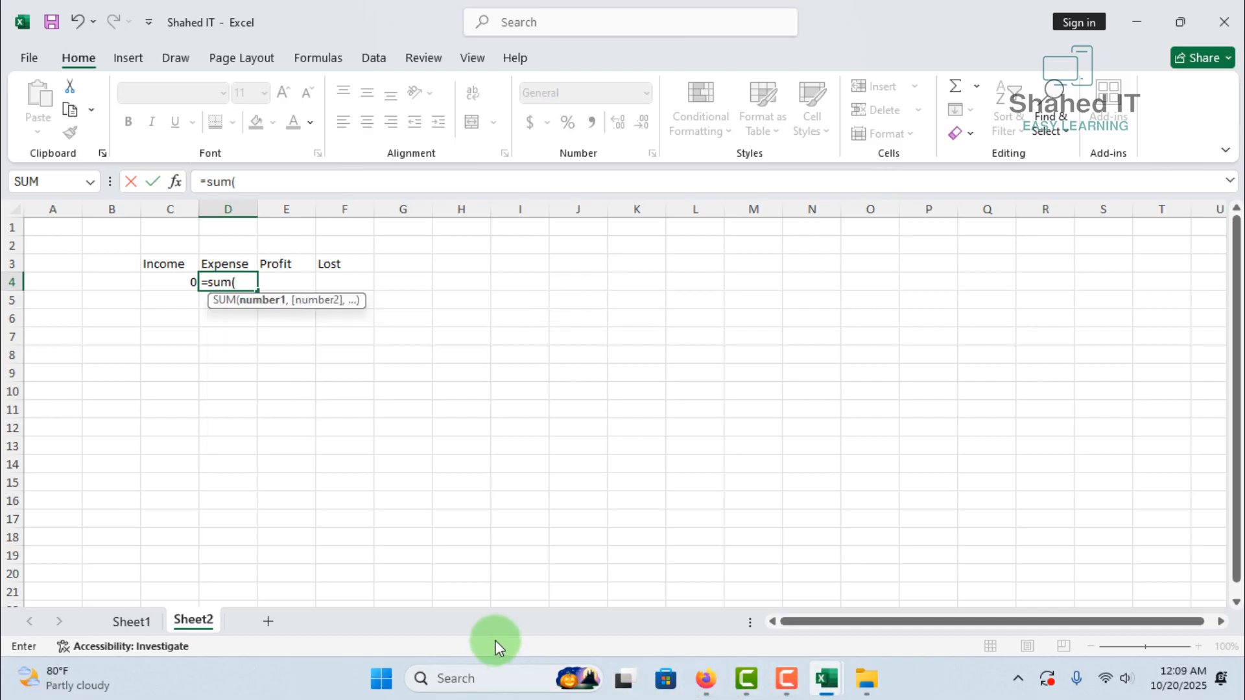
{"action": "left_click", "coordinate": [134, 622]}
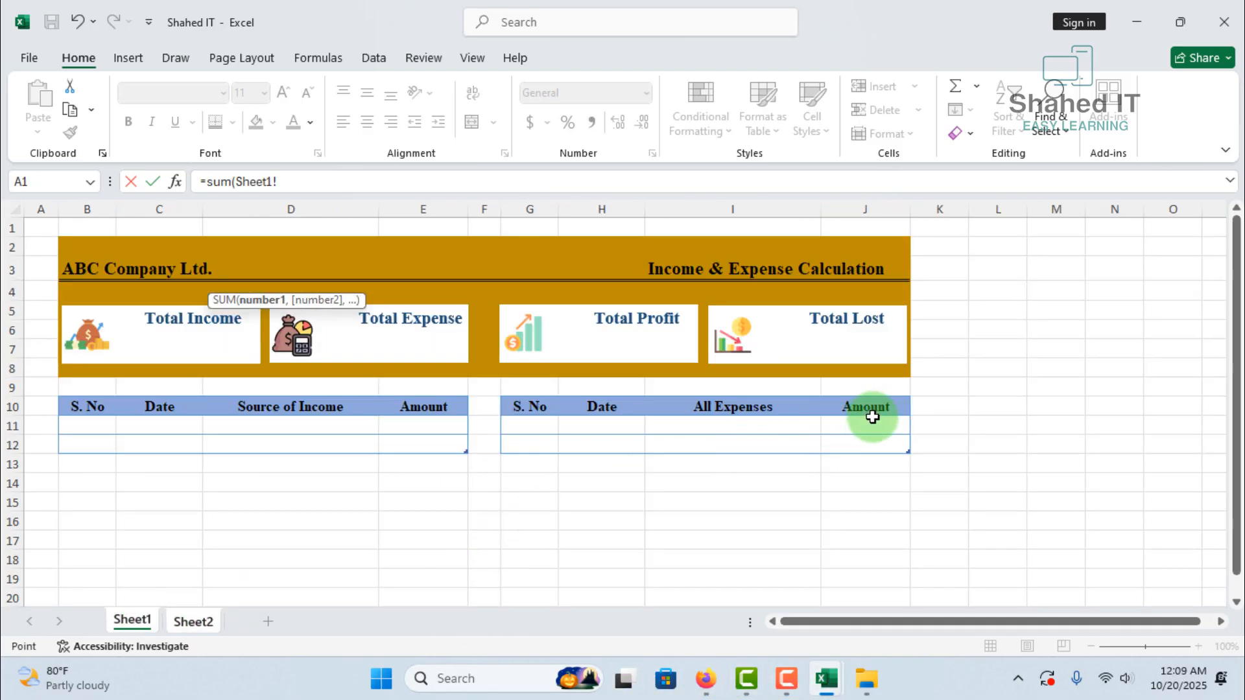
{"action": "left_click_drag", "start_coordinate": [869, 422], "coordinate": [873, 443]}
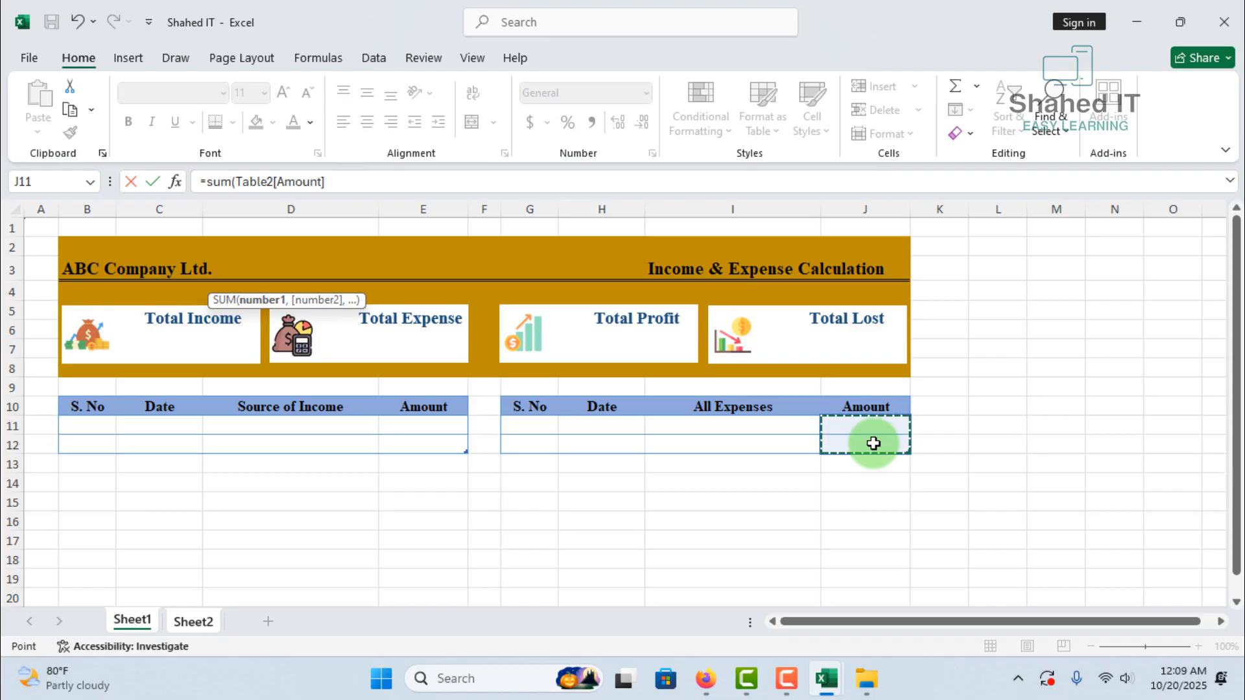
{"action": "key", "text": "Return"}
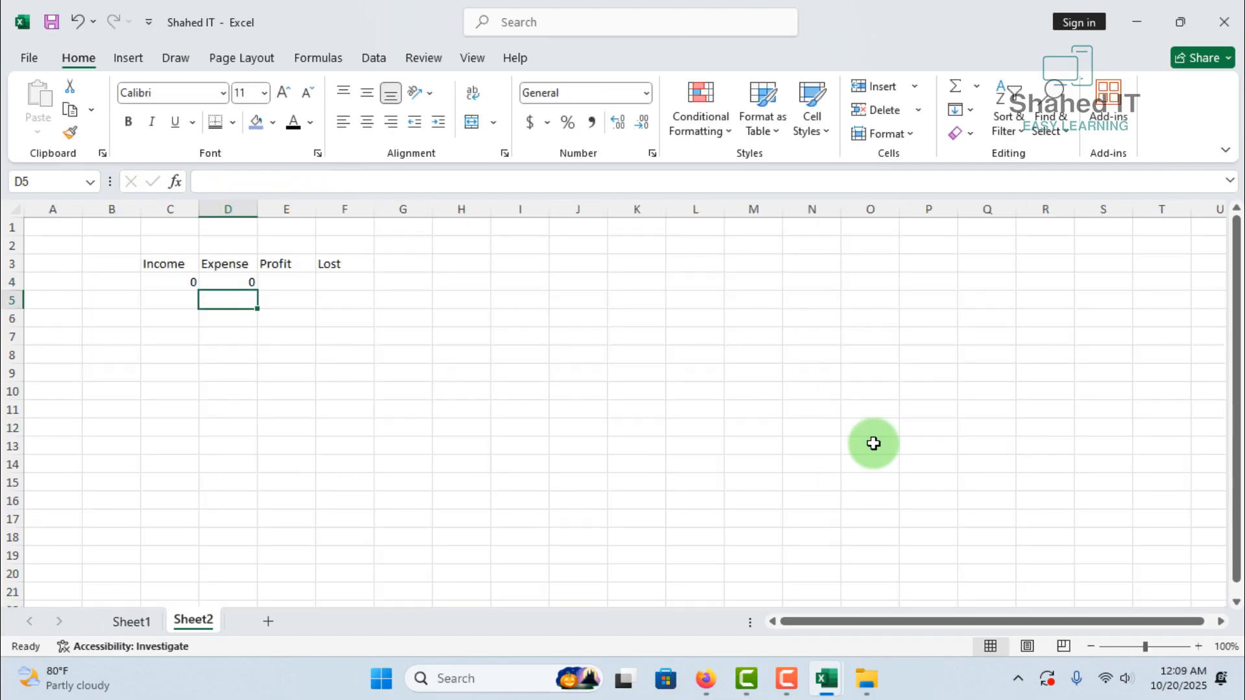
Enter the formula =IF(C4>D4,C4-D4,0) in E4 under Profit
{"action": "left_click", "coordinate": [278, 283]}
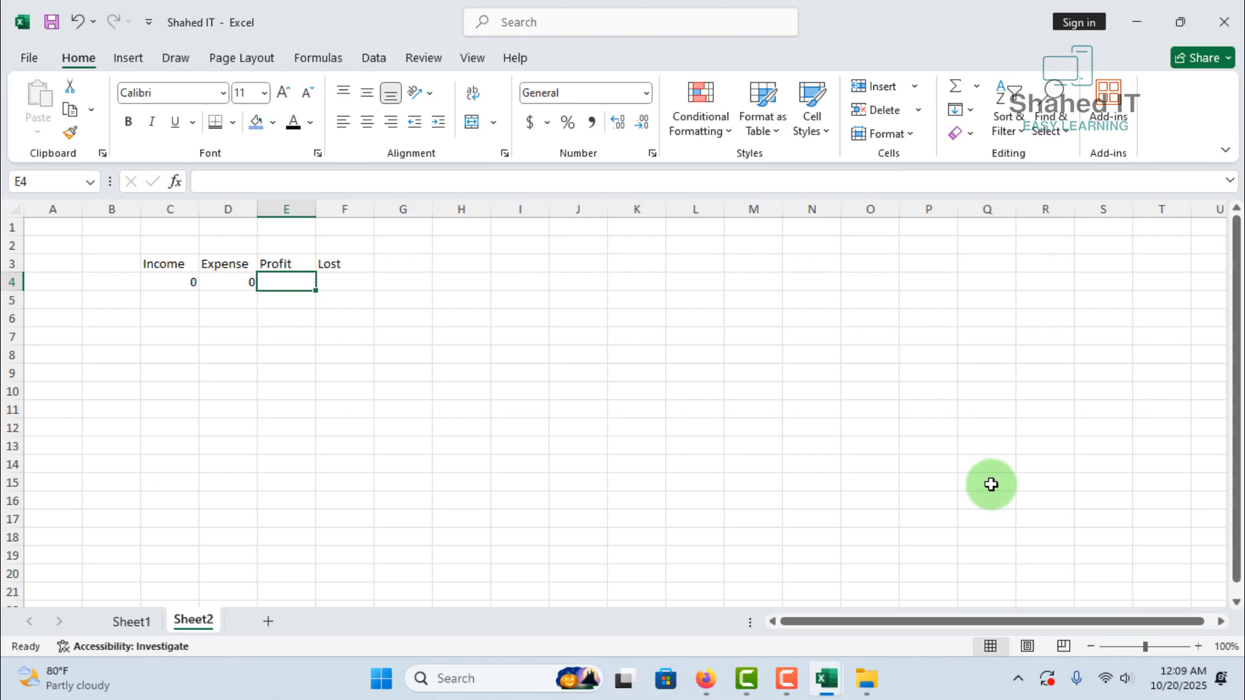
{"action": "type", "text": "=if"}
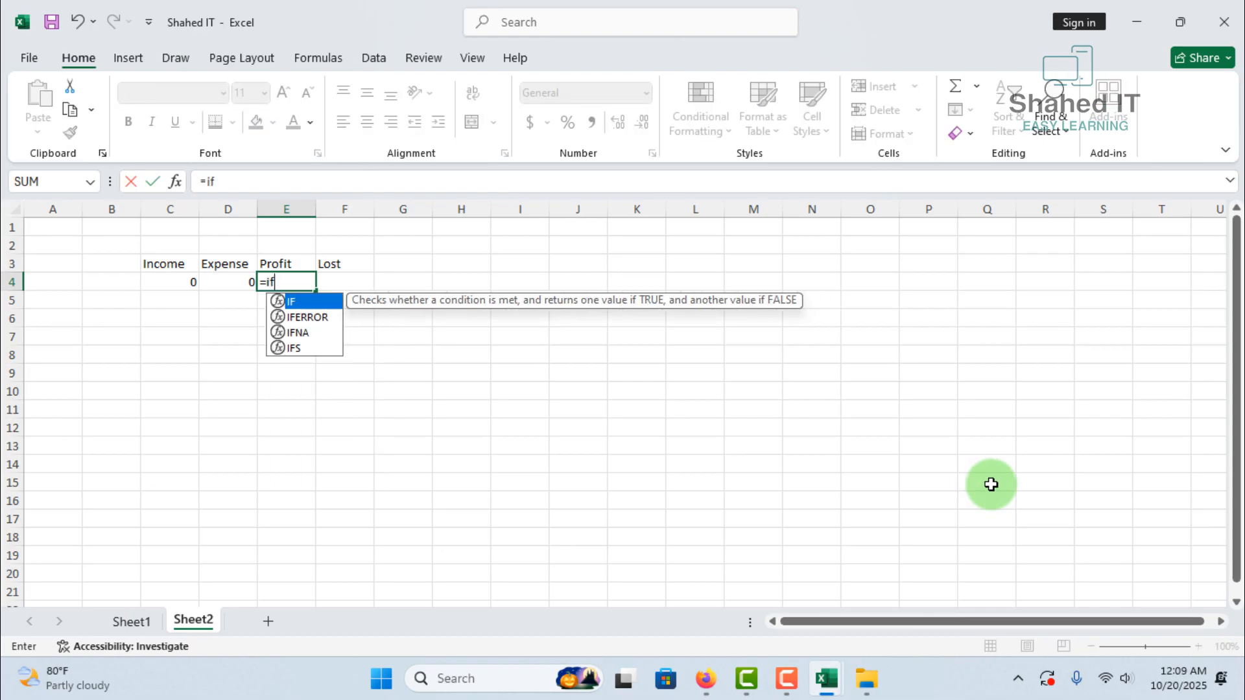
{"action": "type", "text": "("}
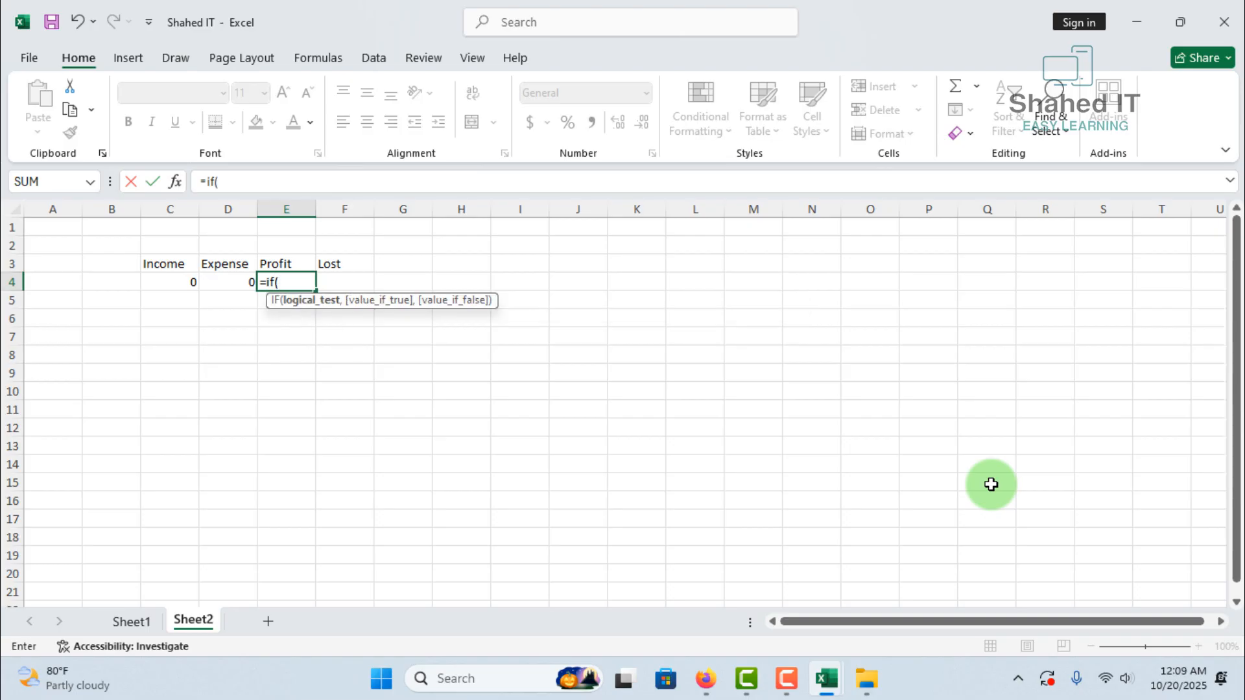
{"action": "left_click", "coordinate": [178, 283]}
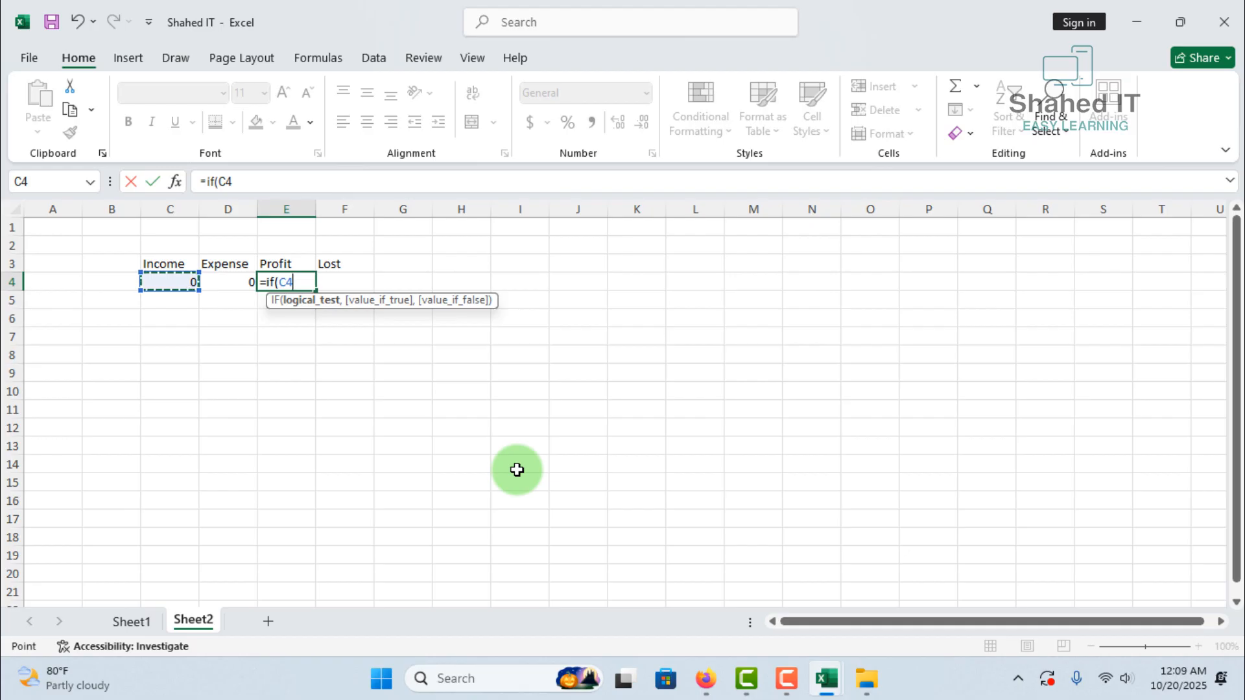
{"action": "left_click", "coordinate": [228, 282]}
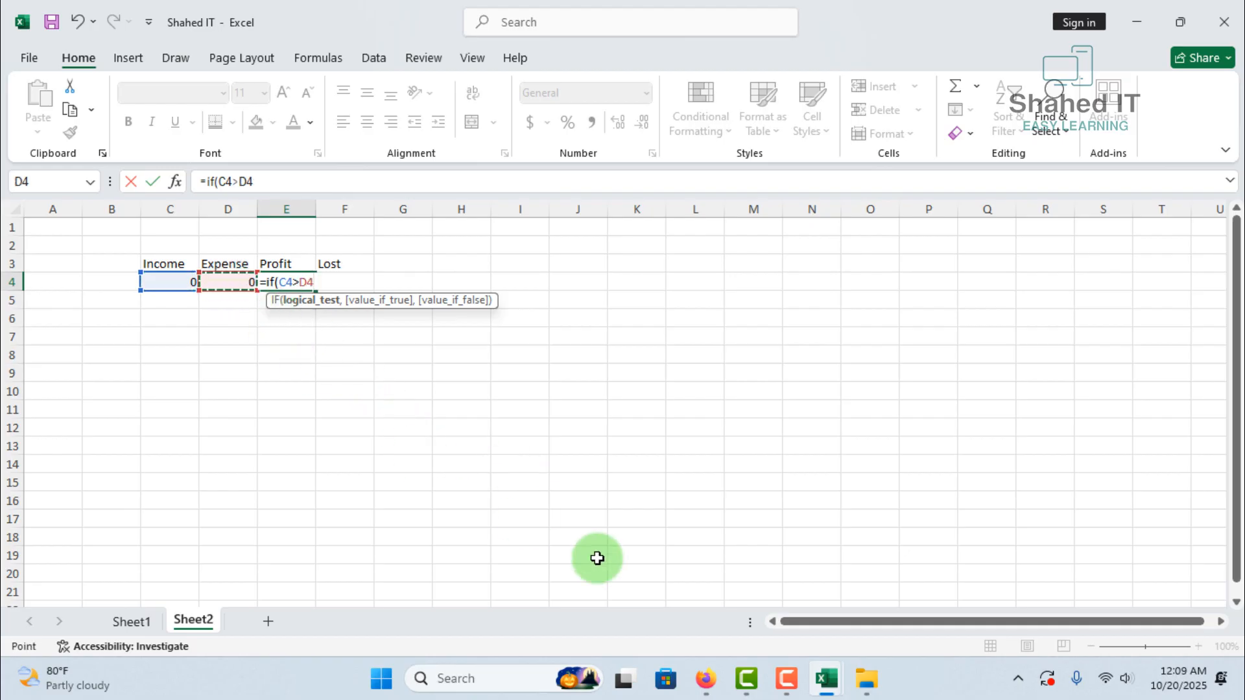
{"action": "type", "text": ","}
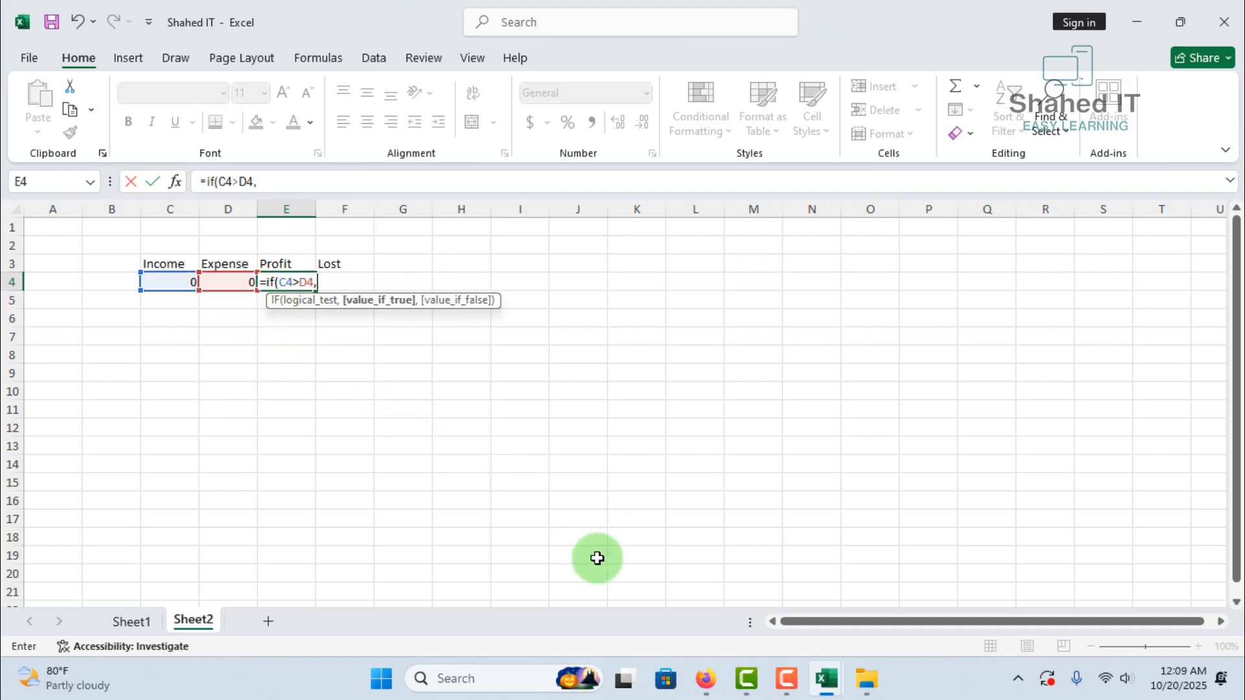
{"action": "left_click", "coordinate": [173, 283]}
{"action": "type", "text": "-"}
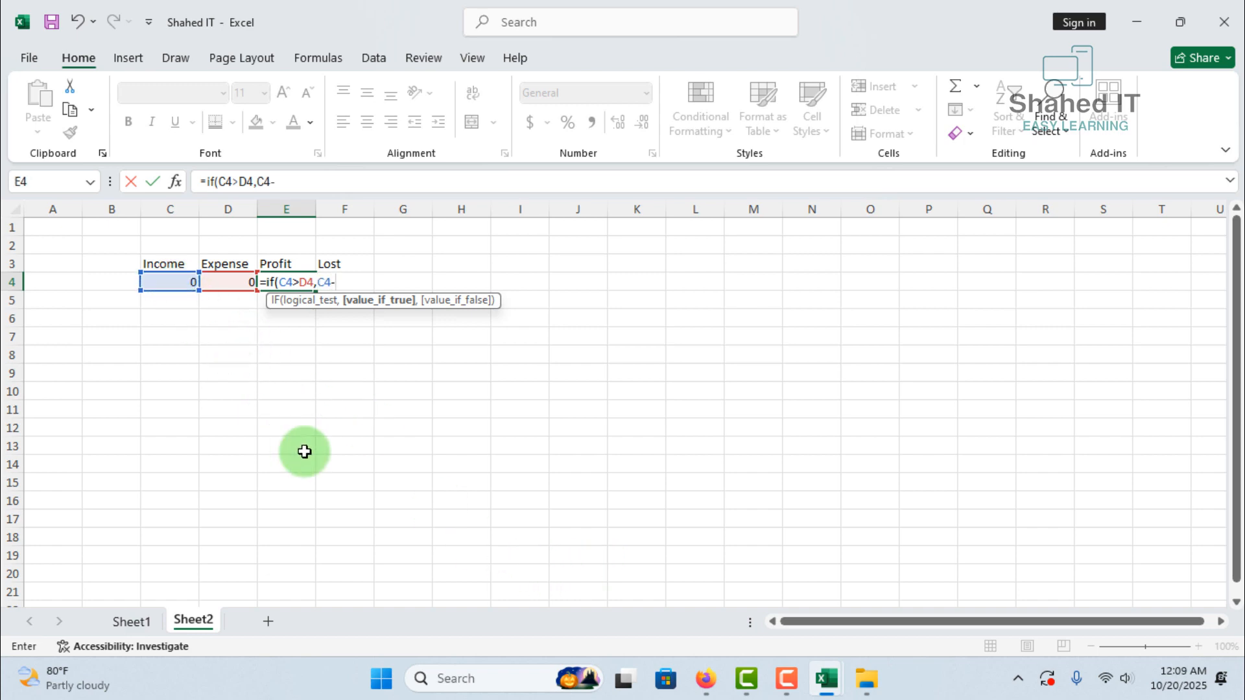
{"action": "left_click", "coordinate": [228, 284]}
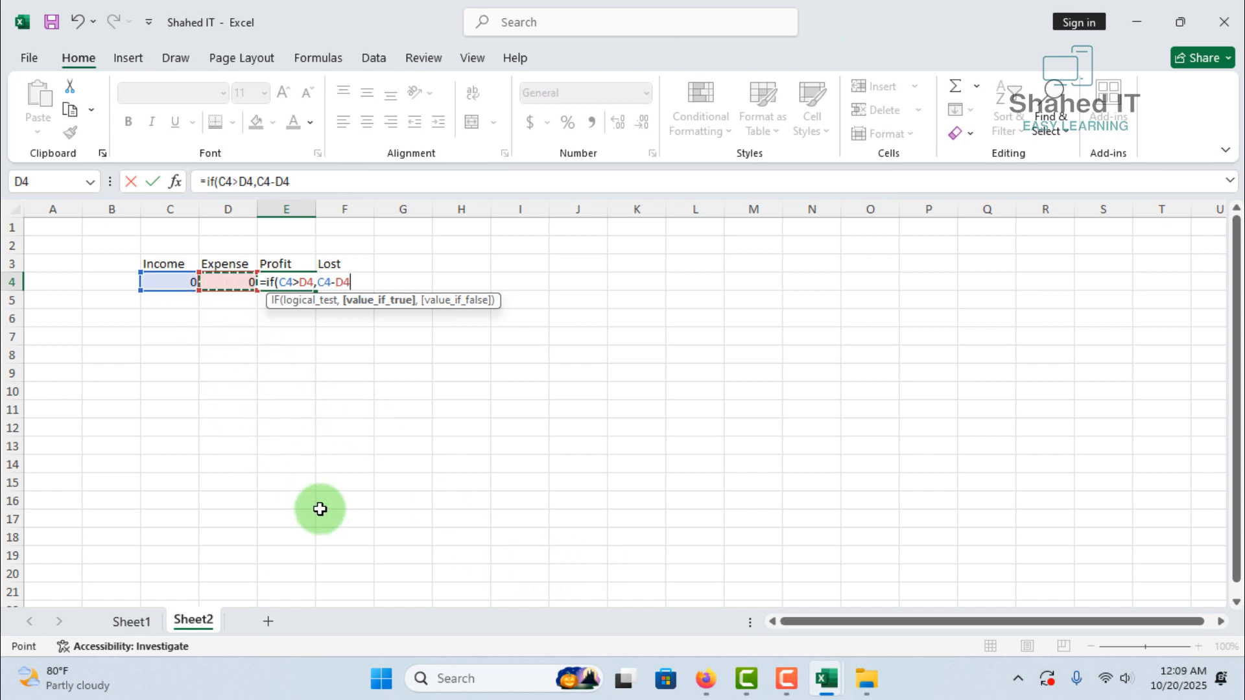
{"action": "type", "text": ","}
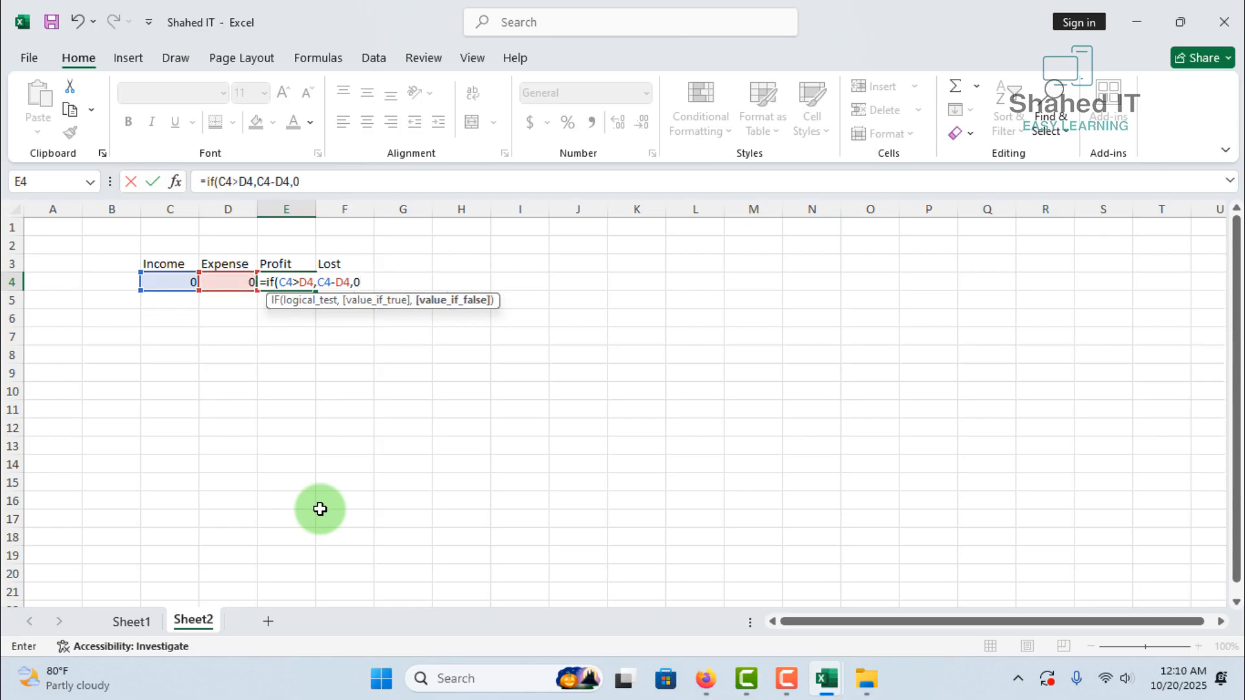
{"action": "type", "text": "0)"}
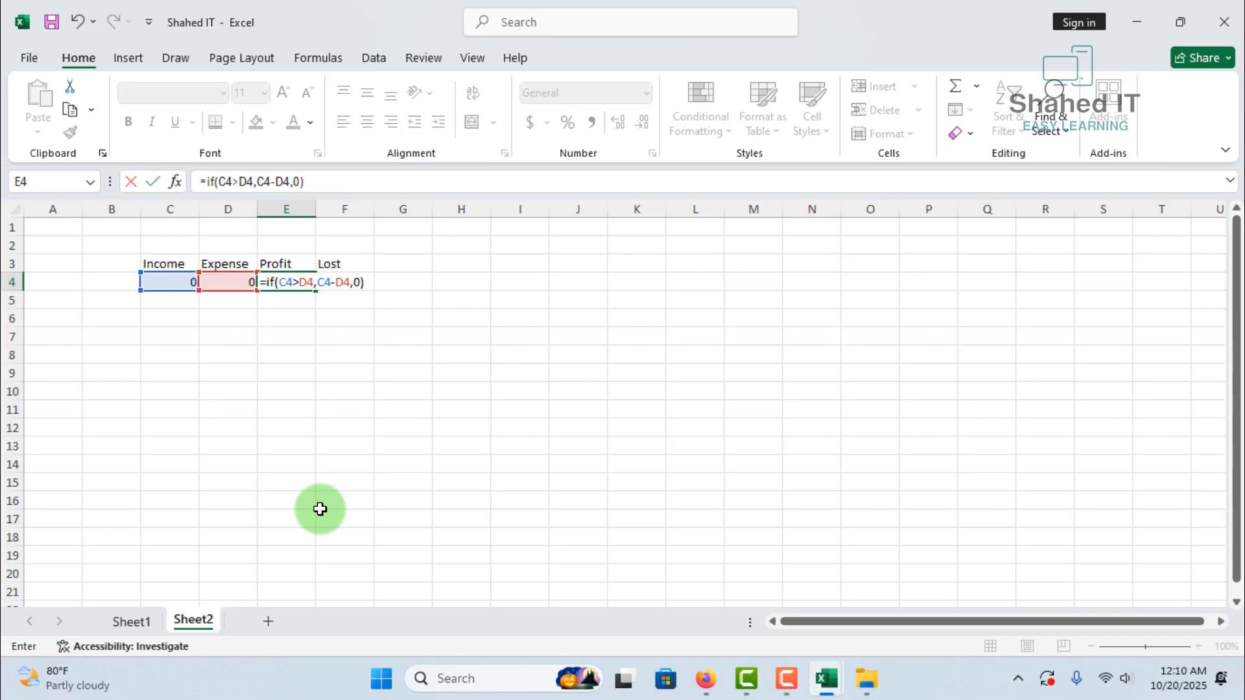
{"action": "key", "text": "Return"}
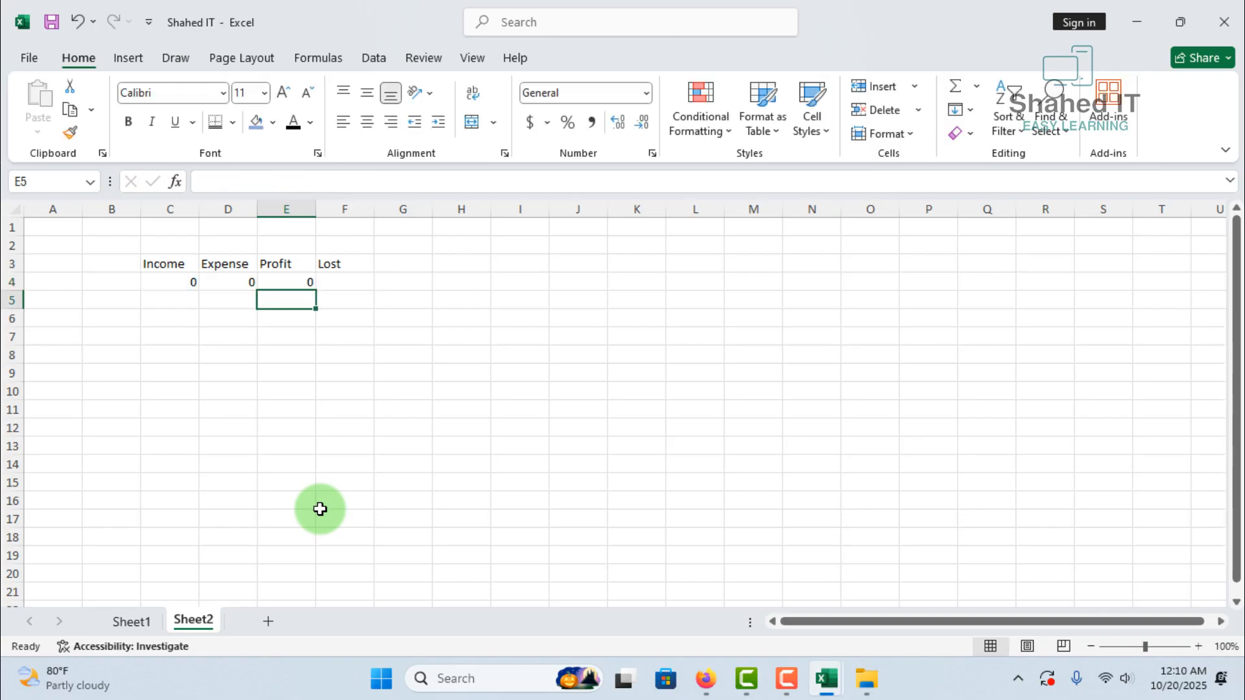
Enter the formula =IF(C4<D4,D4-C4,0) in F4 under Lost
{"action": "left_click", "coordinate": [341, 286]}
{"action": "type", "text": "="}
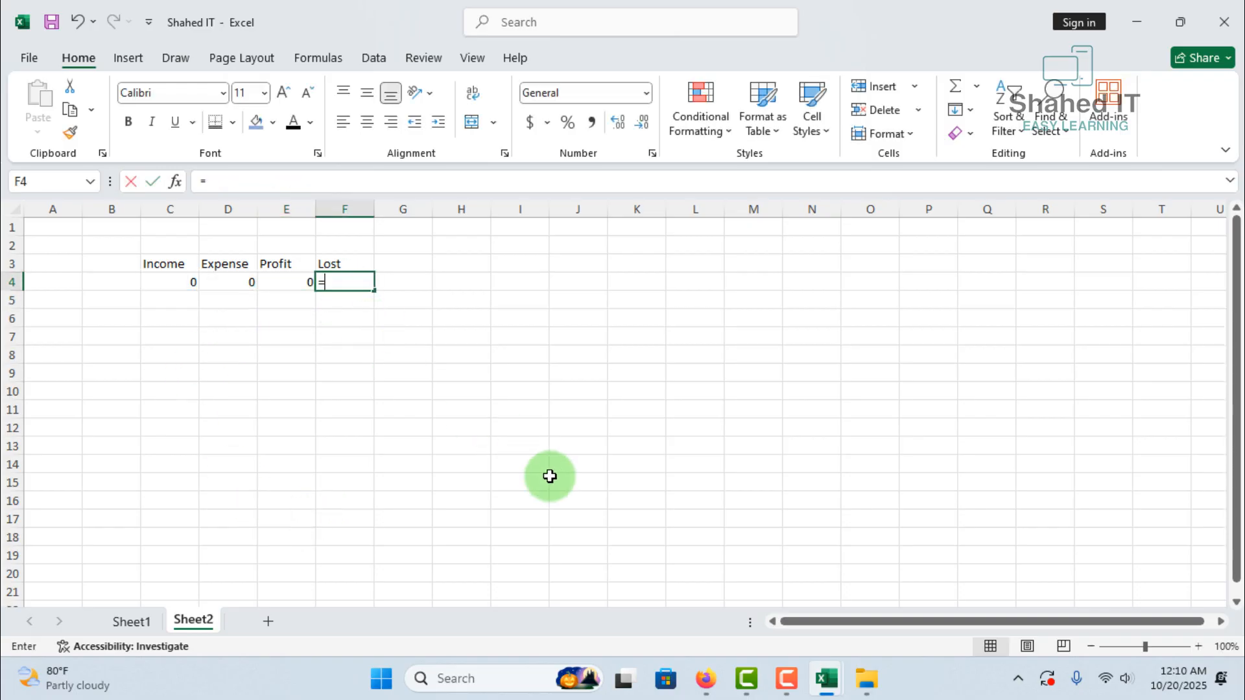
{"action": "type", "text": "if("}
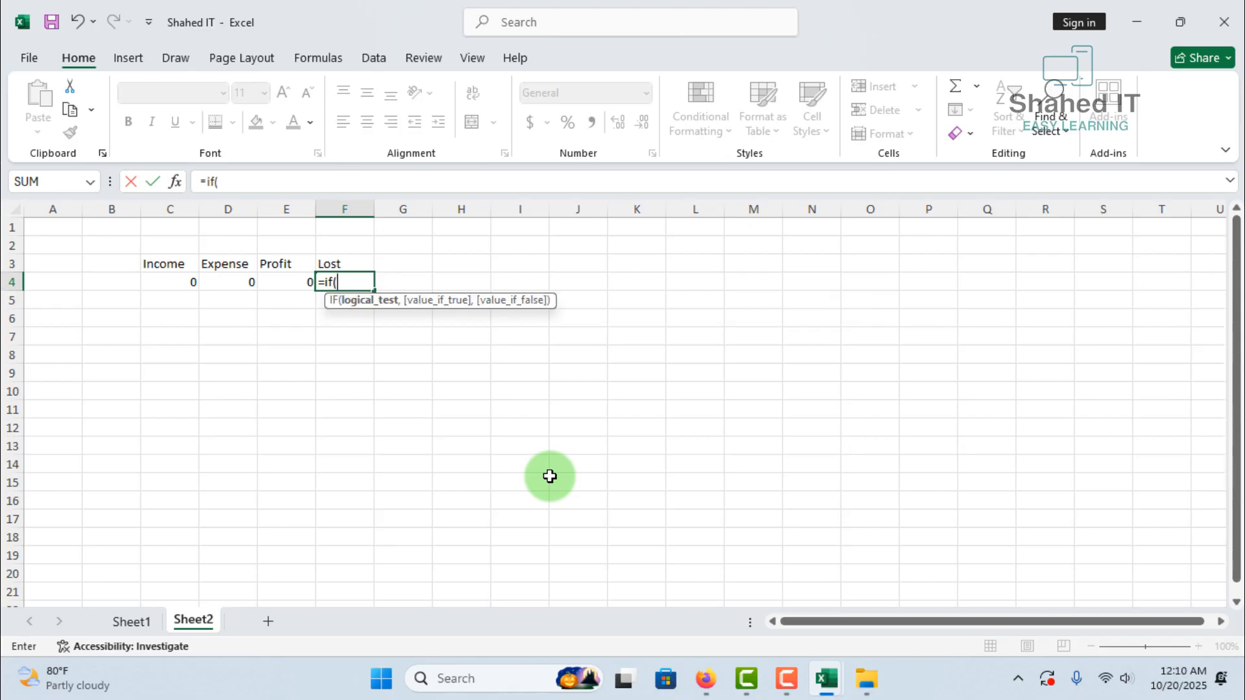
{"action": "left_click", "coordinate": [179, 283]}
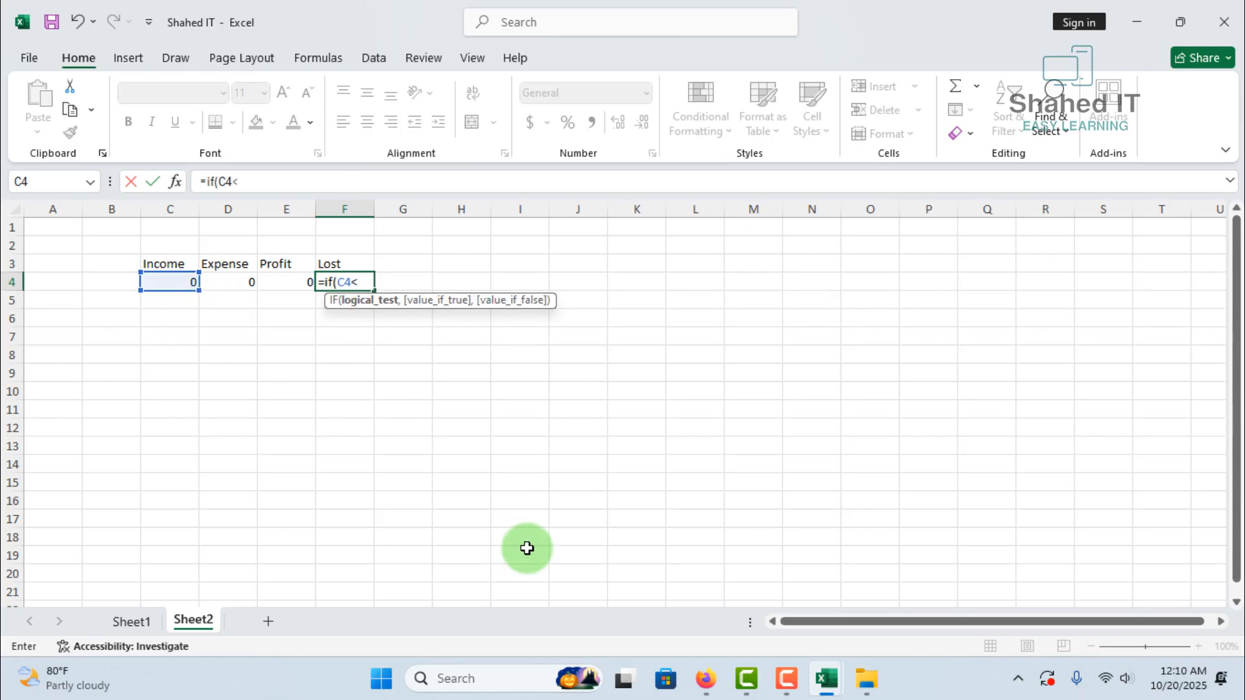
{"action": "left_click", "coordinate": [224, 281]}
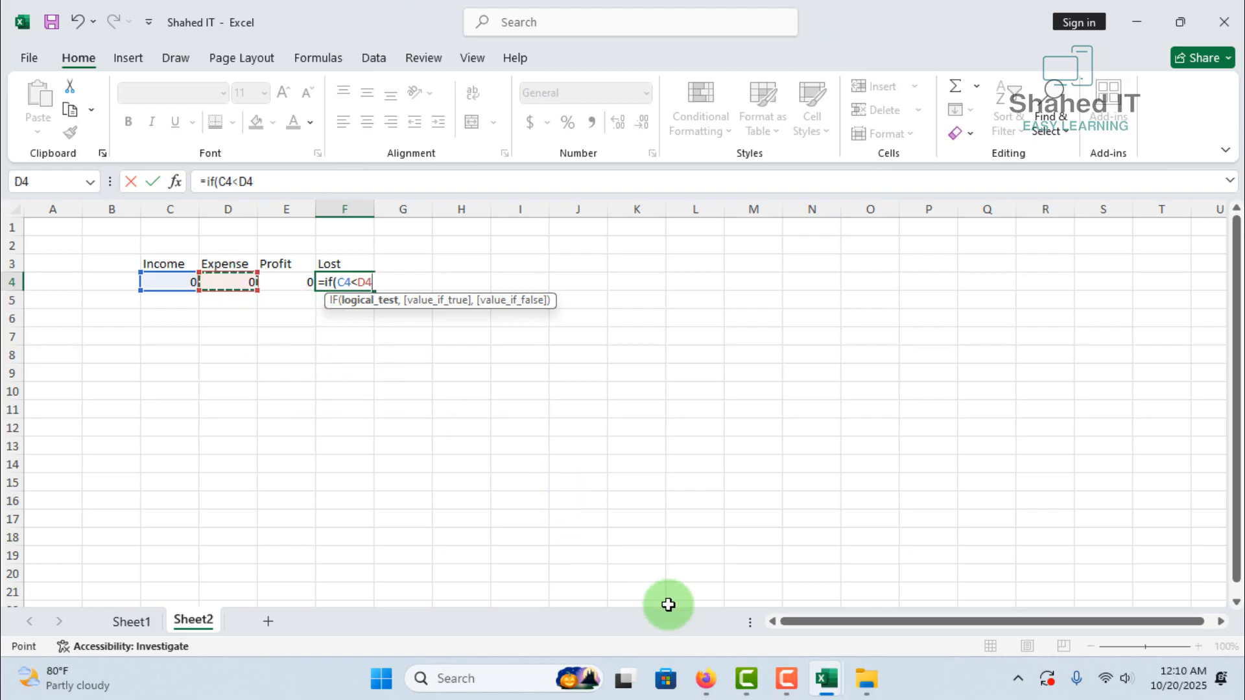
{"action": "type", "text": ","}
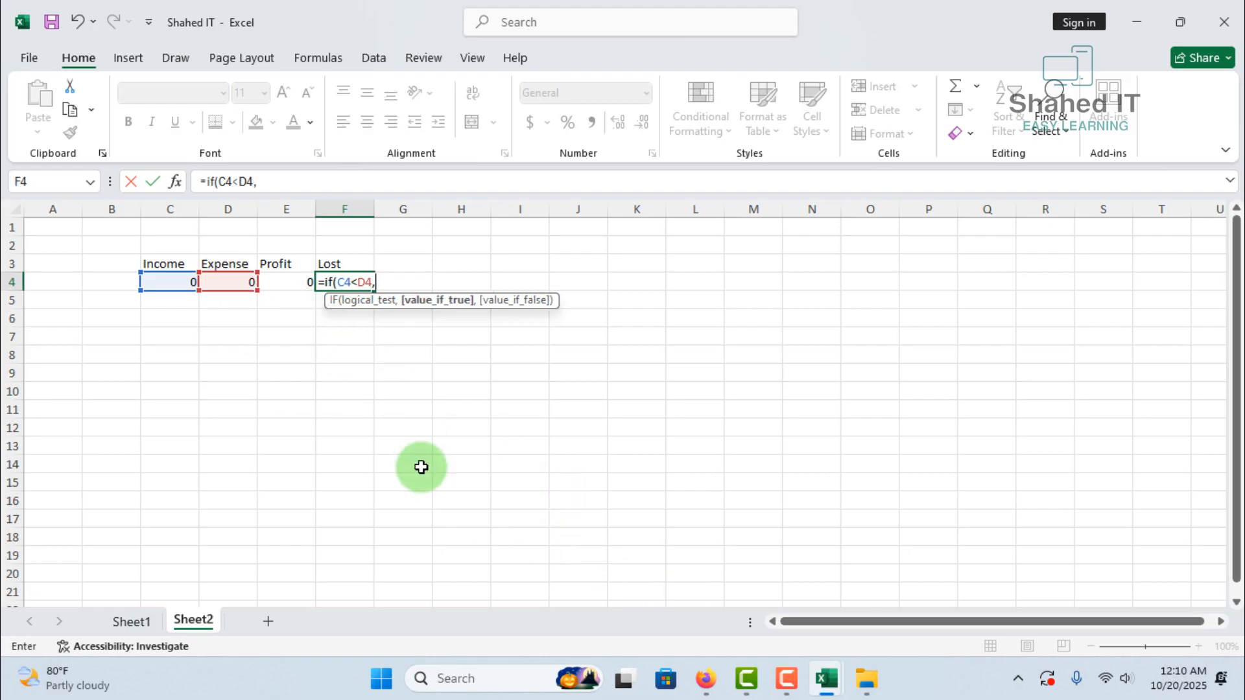
{"action": "left_click", "coordinate": [234, 282]}
{"action": "type", "text": "-"}
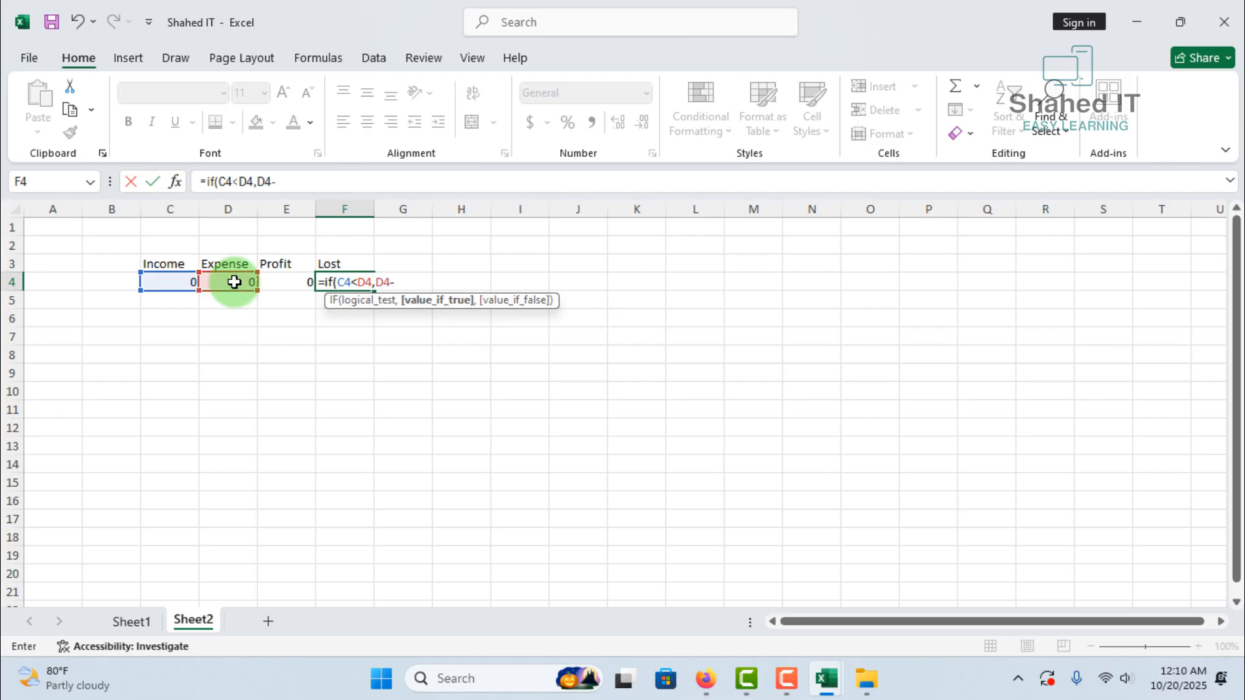
{"action": "left_click", "coordinate": [160, 281]}
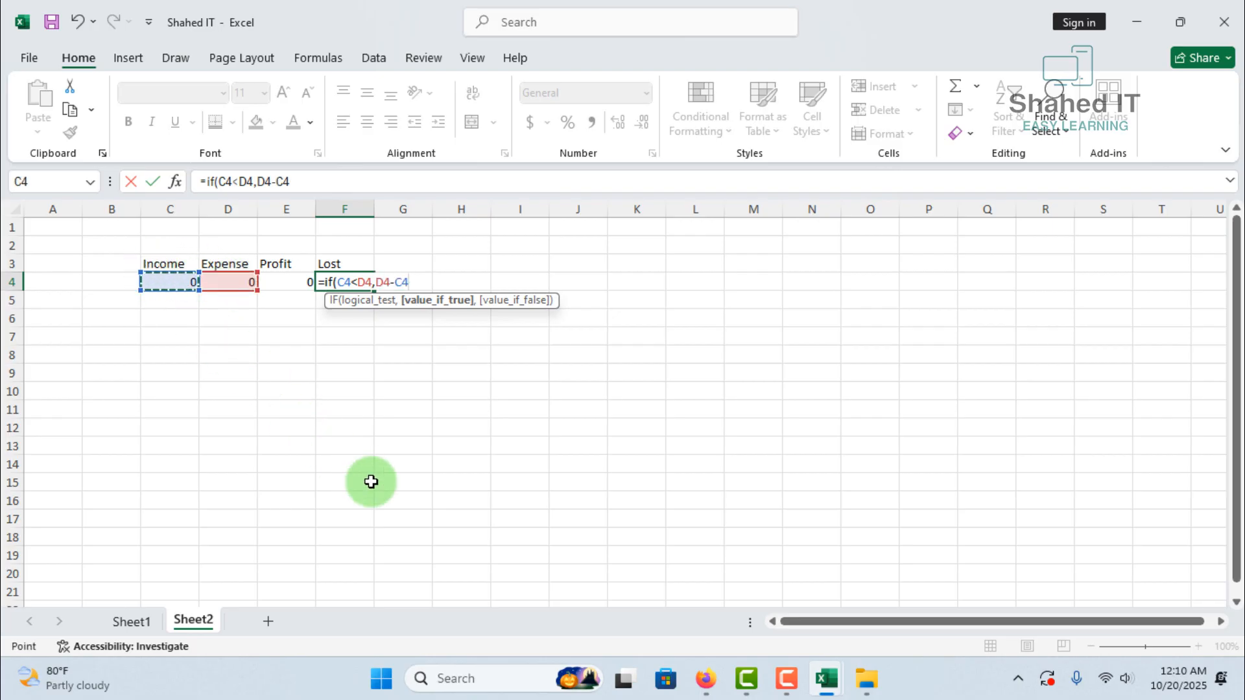
{"action": "type", "text": ","}
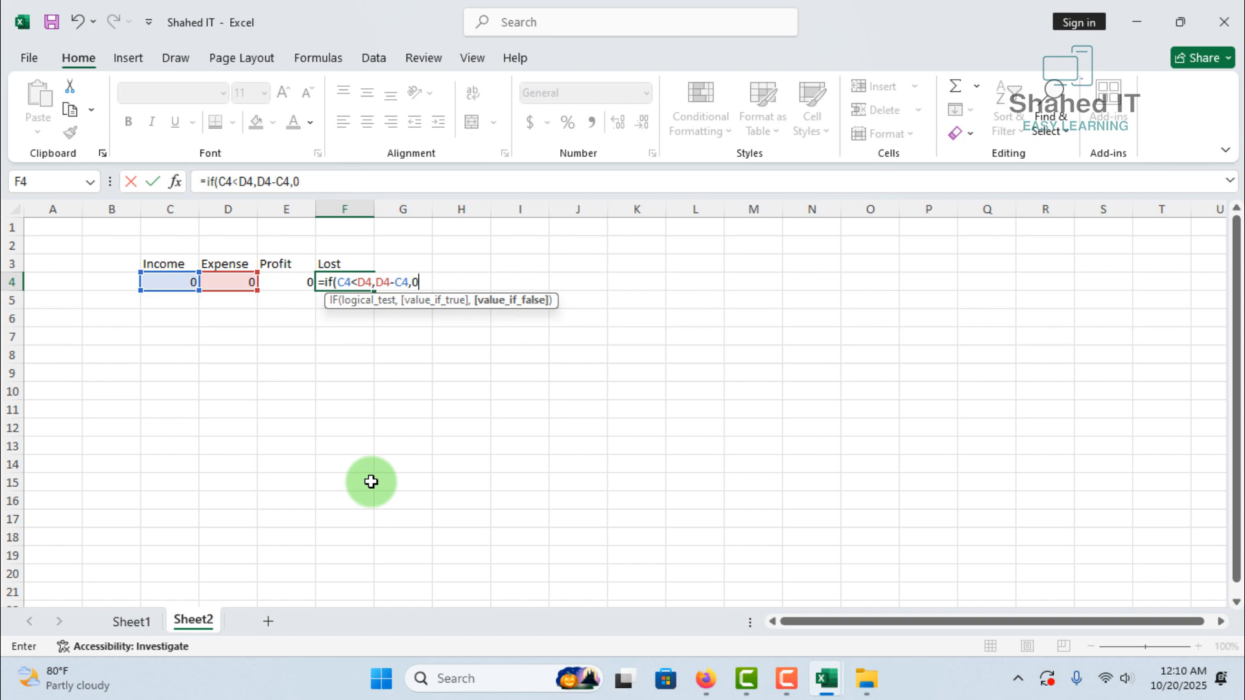
{"action": "type", "text": "0"}
{"action": "key", "text": "Return"}
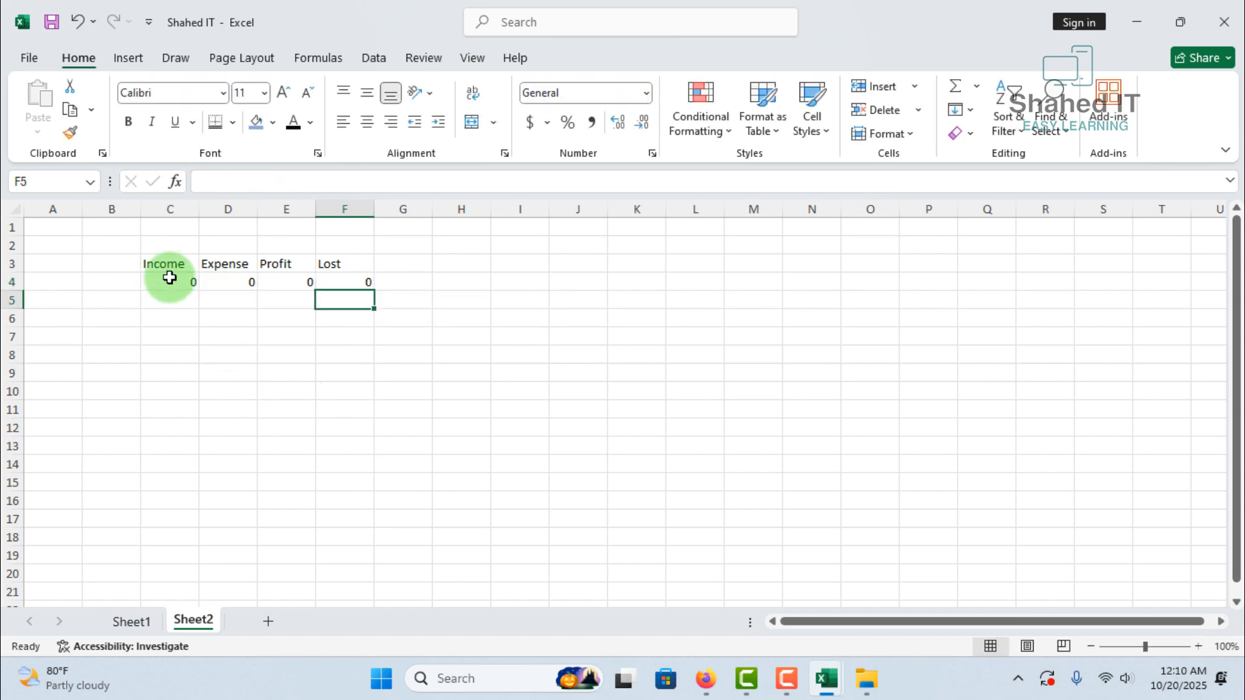
Format the headings and totals in C3 to F4 as Times New Roman, size 12
{"action": "left_click_drag", "start_coordinate": [170, 266], "coordinate": [356, 287]}
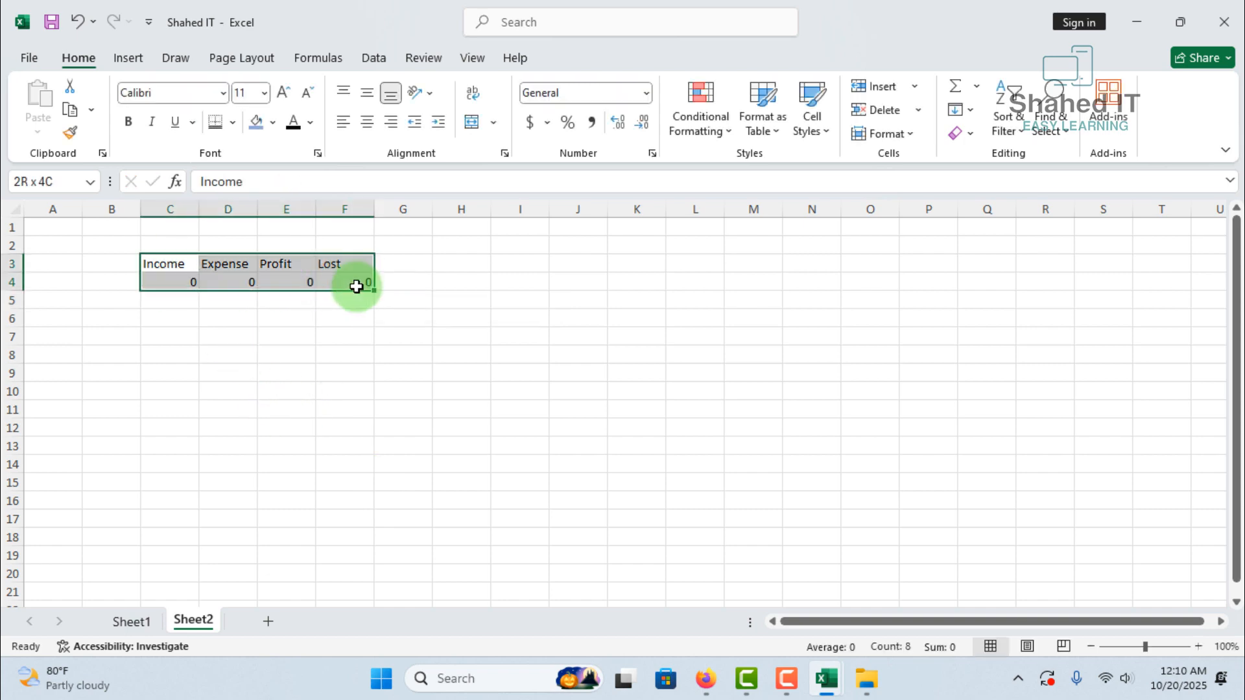
{"action": "left_click", "coordinate": [225, 94]}
{"action": "type", "text": "Times New Roman"}
{"action": "key", "text": "Return"}
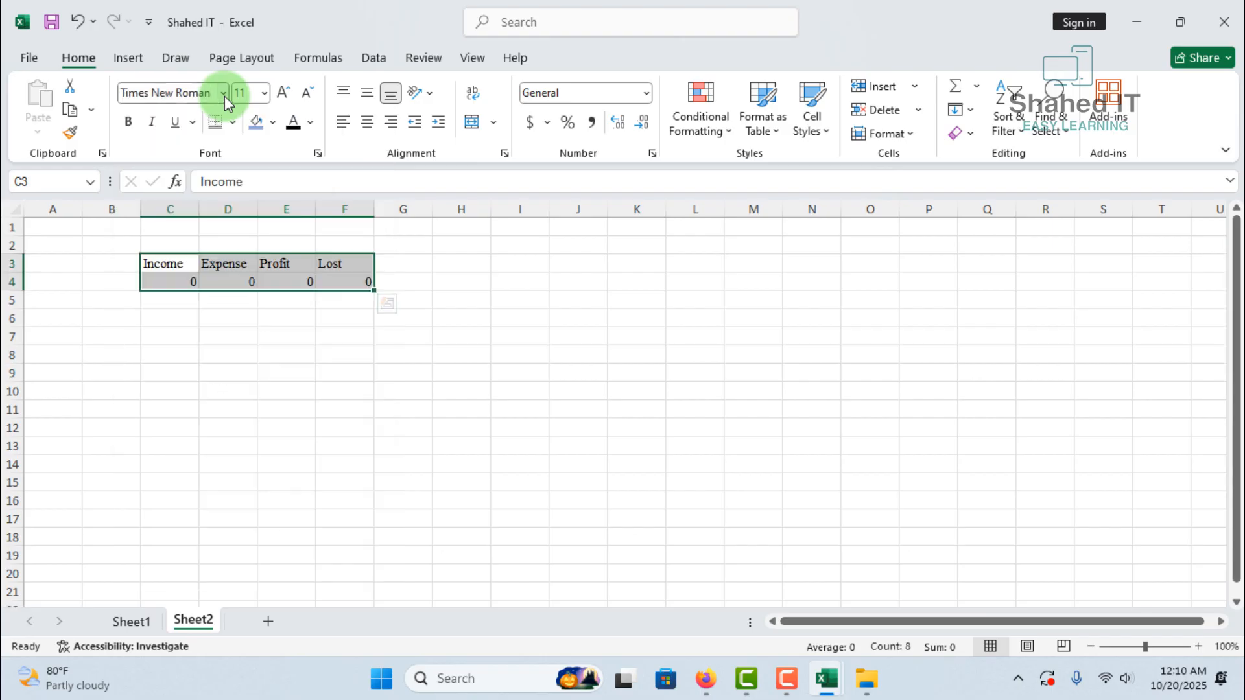
{"action": "left_click", "coordinate": [265, 96]}
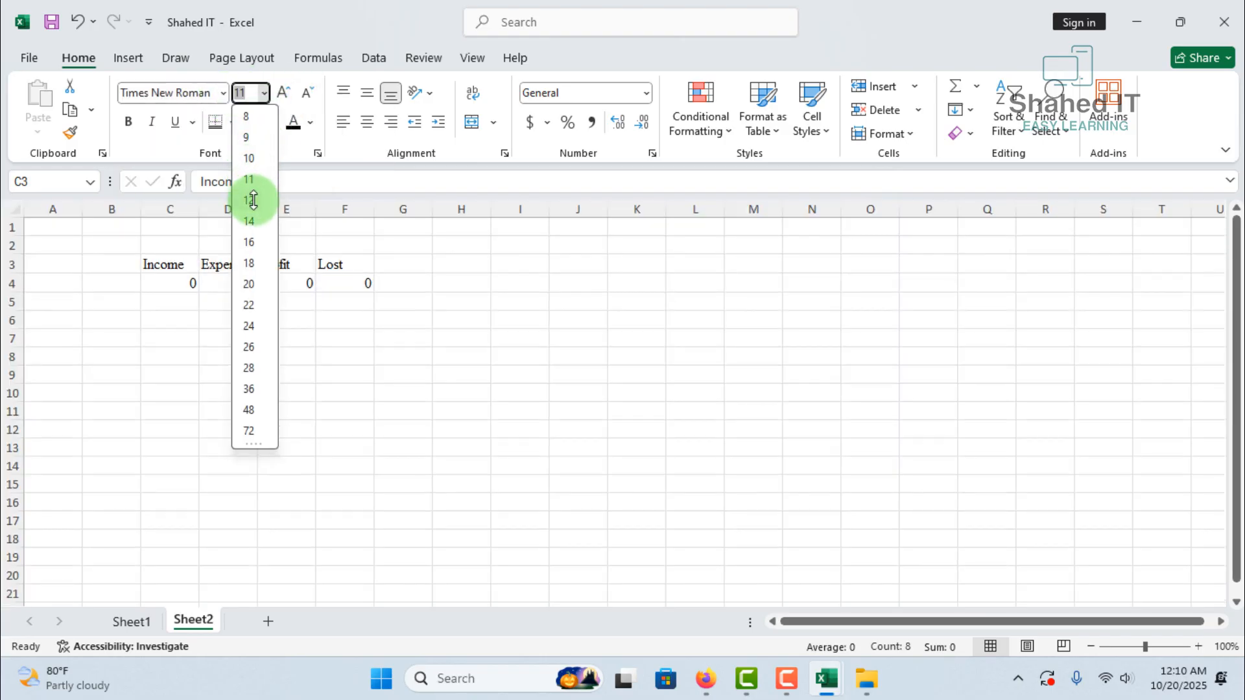
{"action": "left_click", "coordinate": [252, 197]}
Widen columns C to F slightly to give the headings and totals more room, and deselect the range
{"action": "left_click_drag", "start_coordinate": [373, 206], "coordinate": [391, 206]}
{"action": "left_click_drag", "start_coordinate": [318, 208], "coordinate": [280, 208]}
{"action": "left_click_drag", "start_coordinate": [199, 208], "coordinate": [216, 208]}
{"action": "left_click_drag", "start_coordinate": [364, 209], "coordinate": [377, 213]}
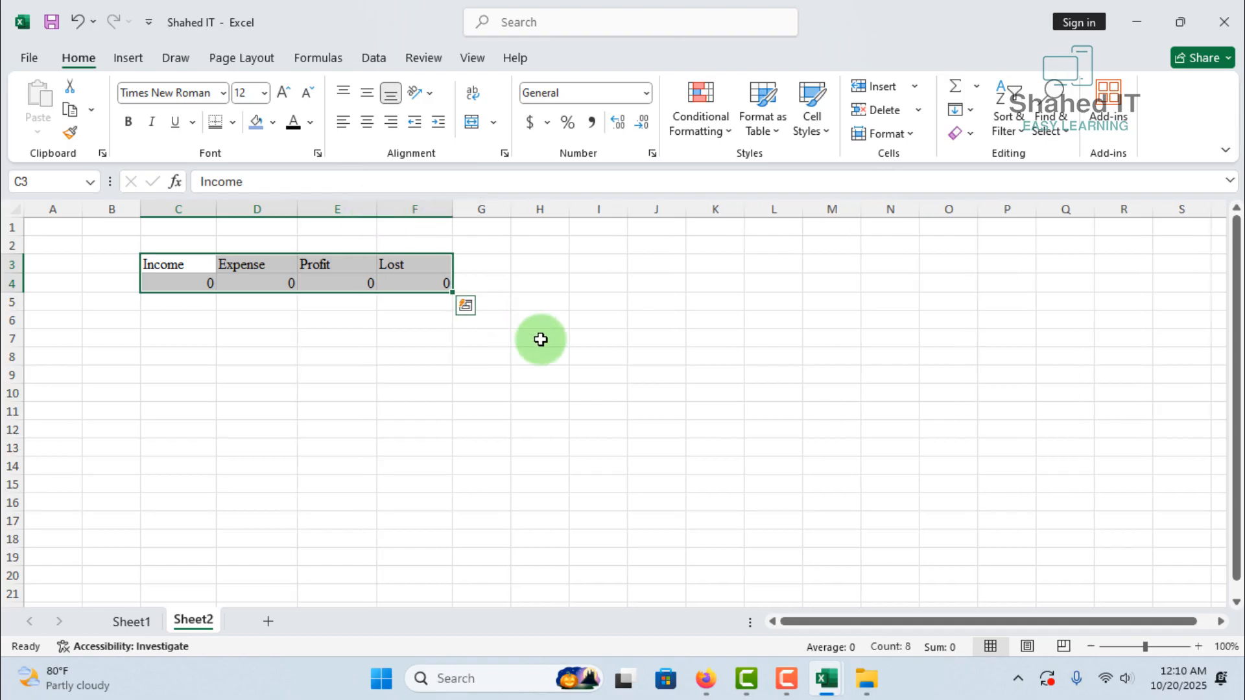
{"action": "left_click", "coordinate": [543, 341]}
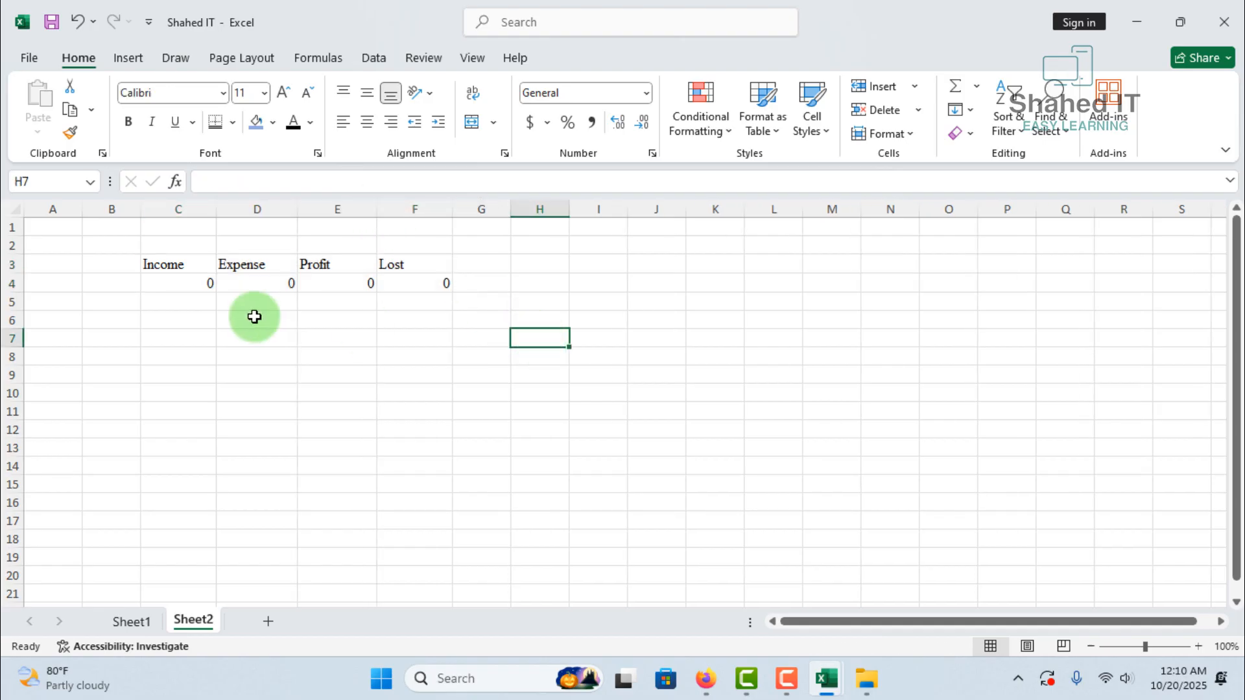
Format the totals in C4 to F4 as Number with 2 decimal places and the 1000 separator
{"action": "left_click_drag", "start_coordinate": [175, 284], "coordinate": [424, 282]}
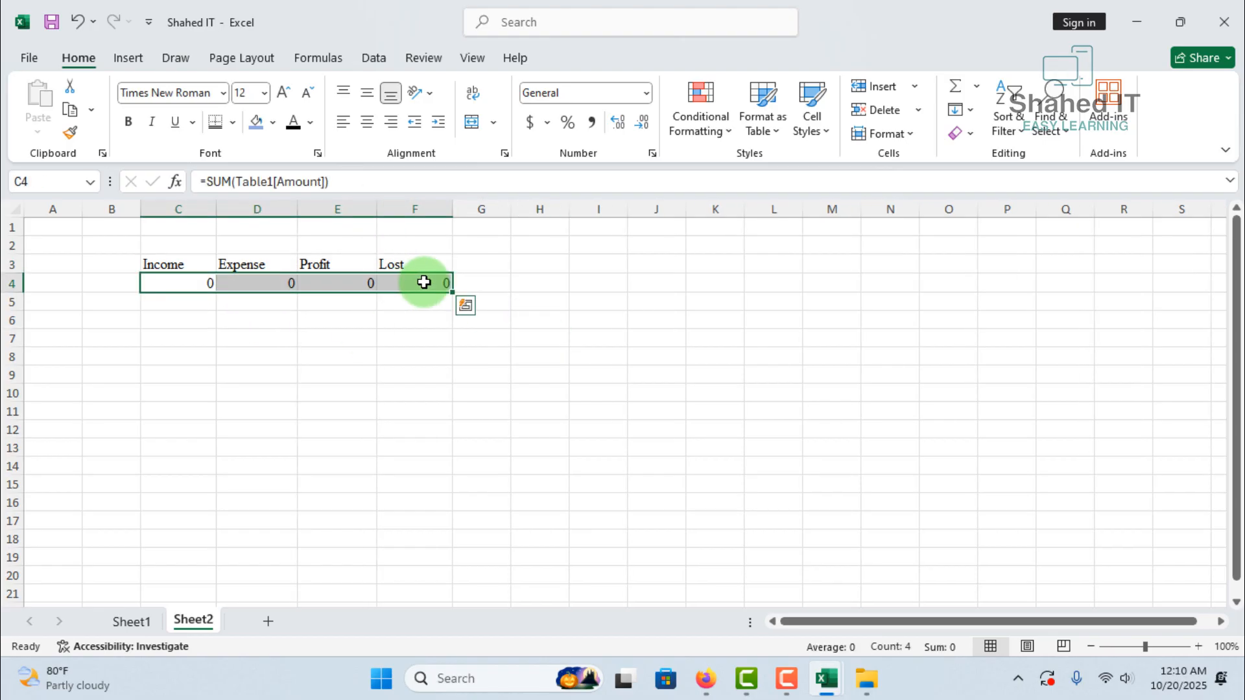
{"action": "left_click", "coordinate": [648, 96]}
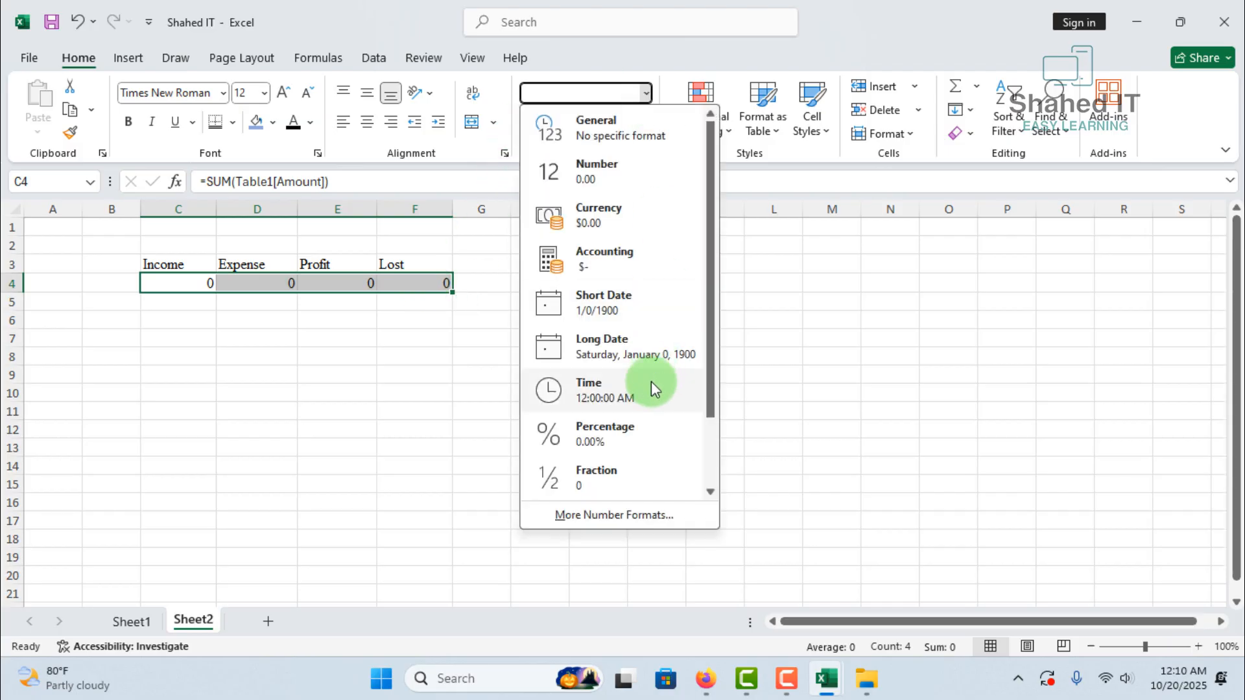
{"action": "left_click", "coordinate": [632, 513]}
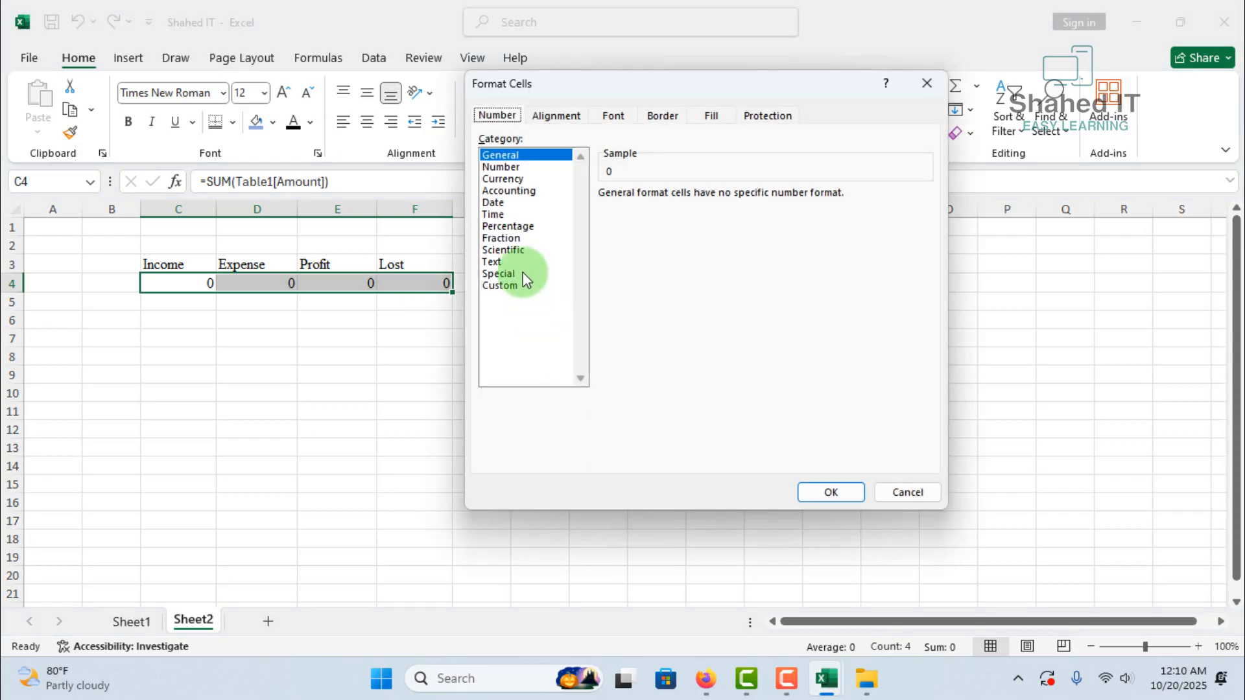
{"action": "left_click", "coordinate": [509, 167]}
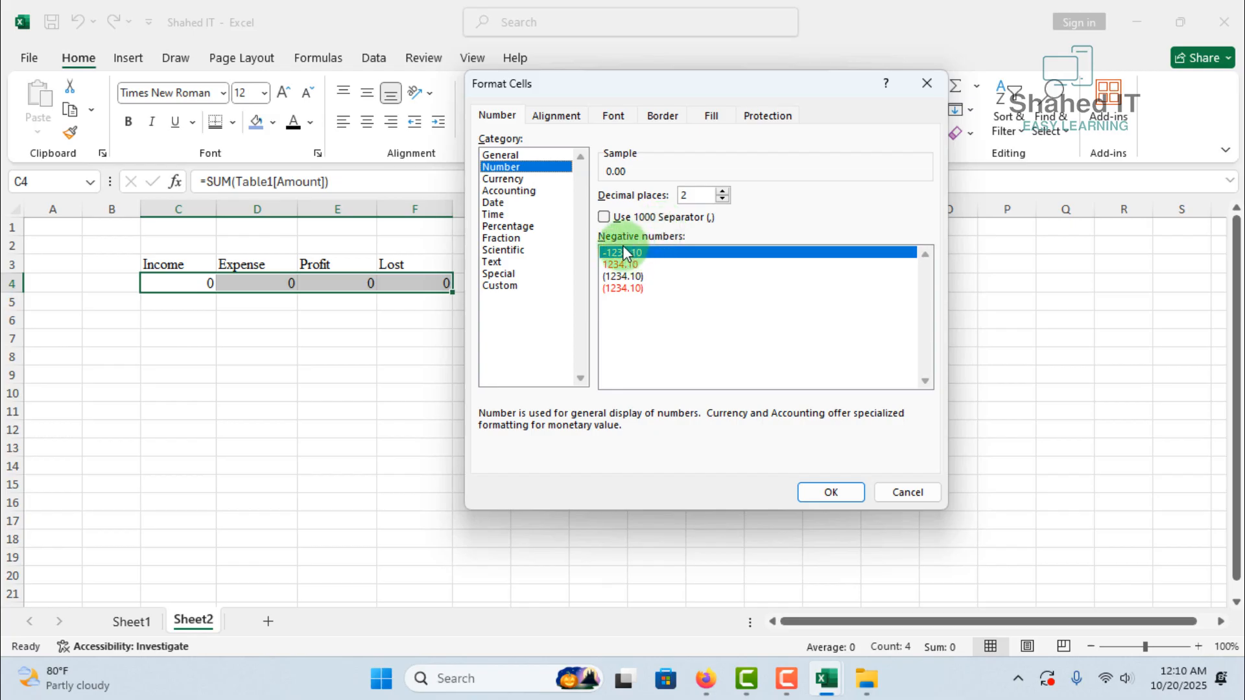
{"action": "left_click", "coordinate": [605, 219]}
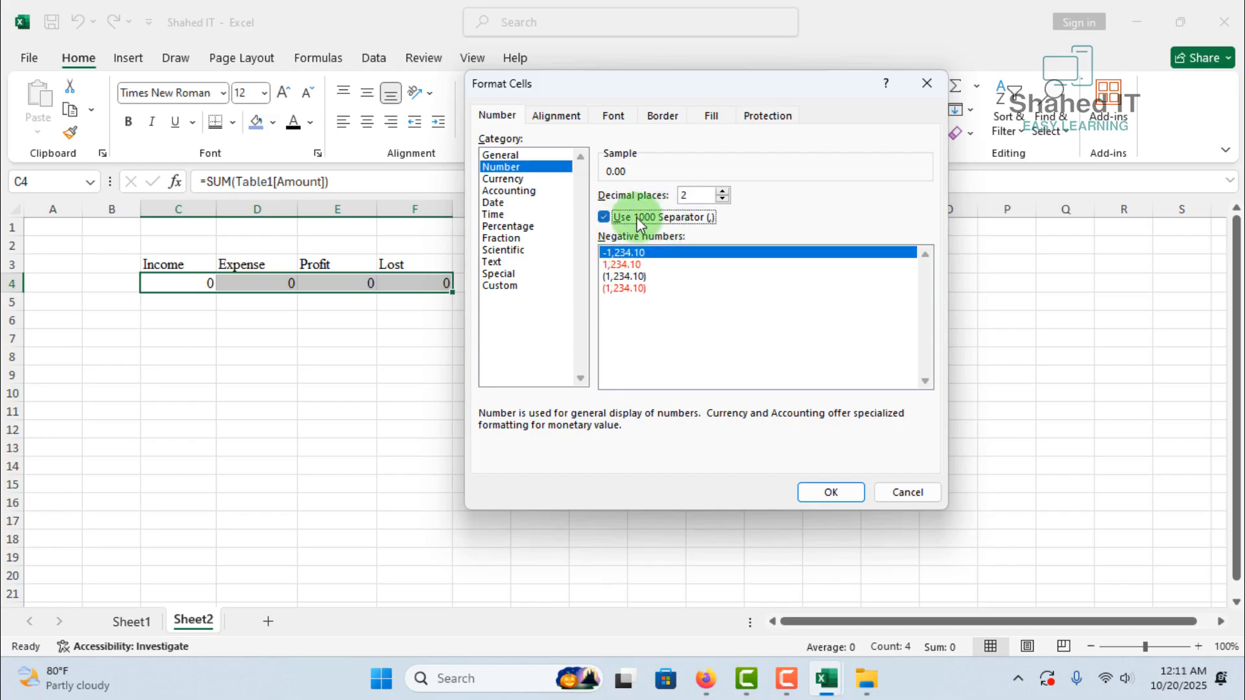
{"action": "left_click", "coordinate": [828, 492]}
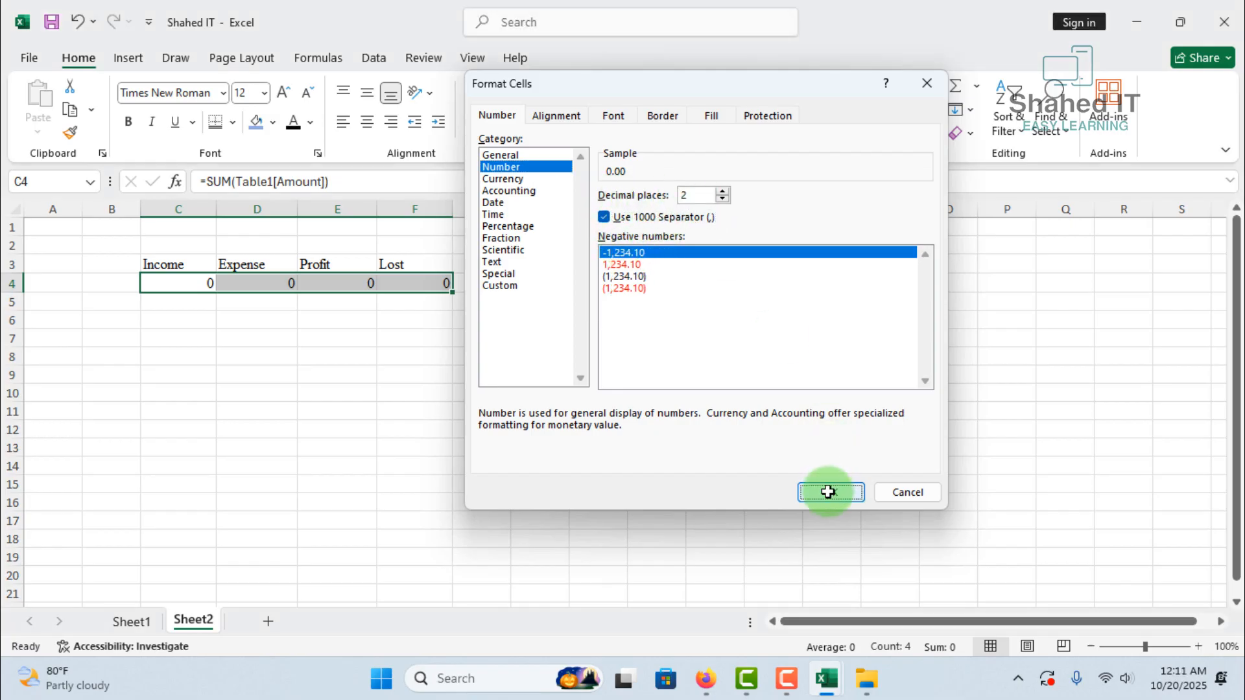
Draw a rectangle about 0.29" high and 1.3" wide under the Total Income heading on Sheet1
{"action": "left_click", "coordinate": [131, 622]}
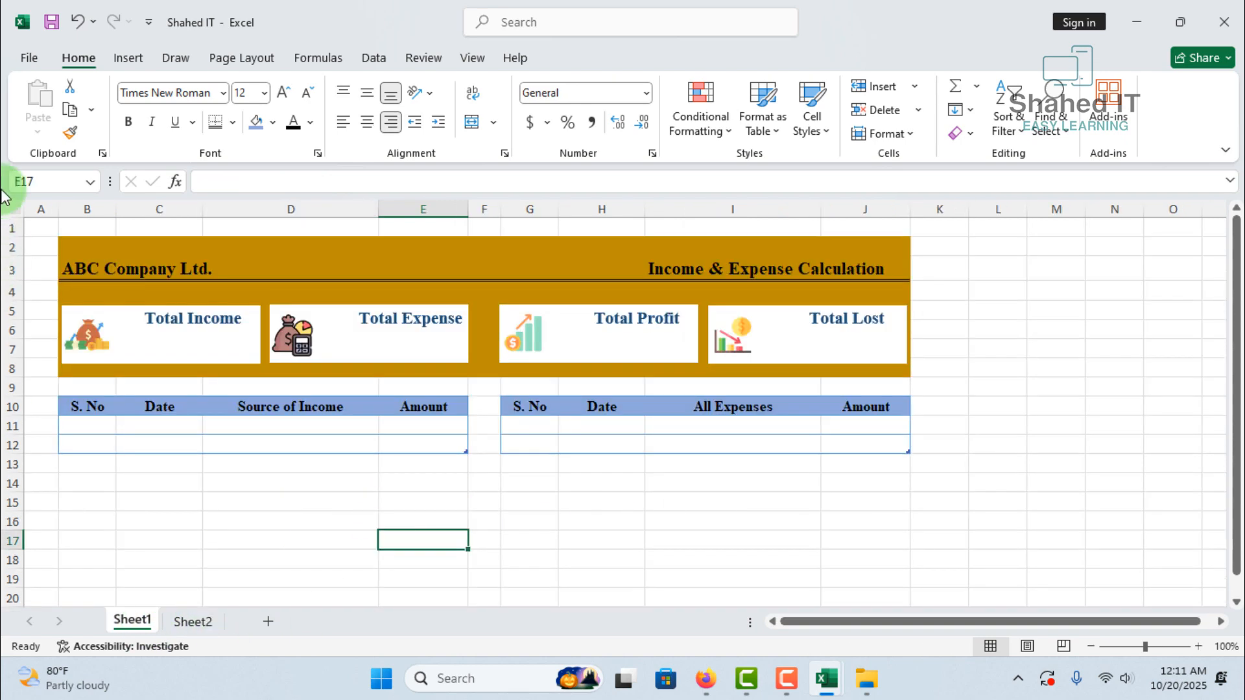
{"action": "left_click", "coordinate": [129, 59]}
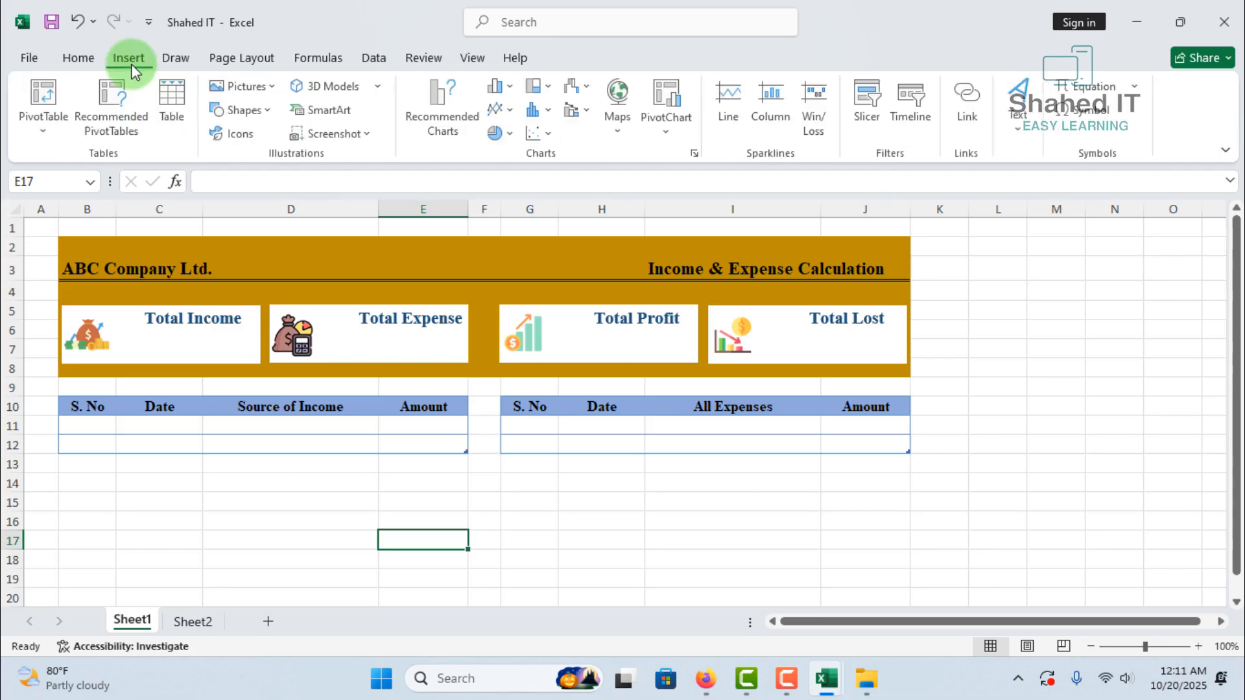
{"action": "left_click", "coordinate": [267, 110]}
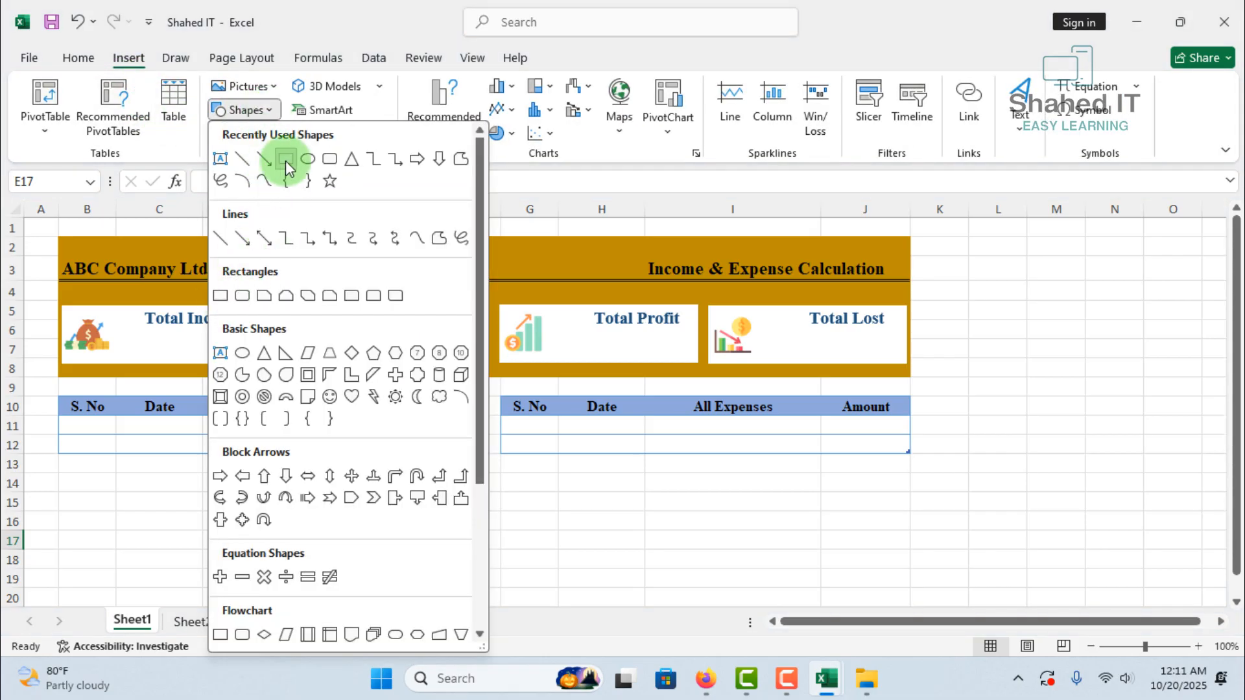
{"action": "left_click", "coordinate": [285, 161]}
{"action": "left_click_drag", "start_coordinate": [134, 333], "coordinate": [248, 356]}
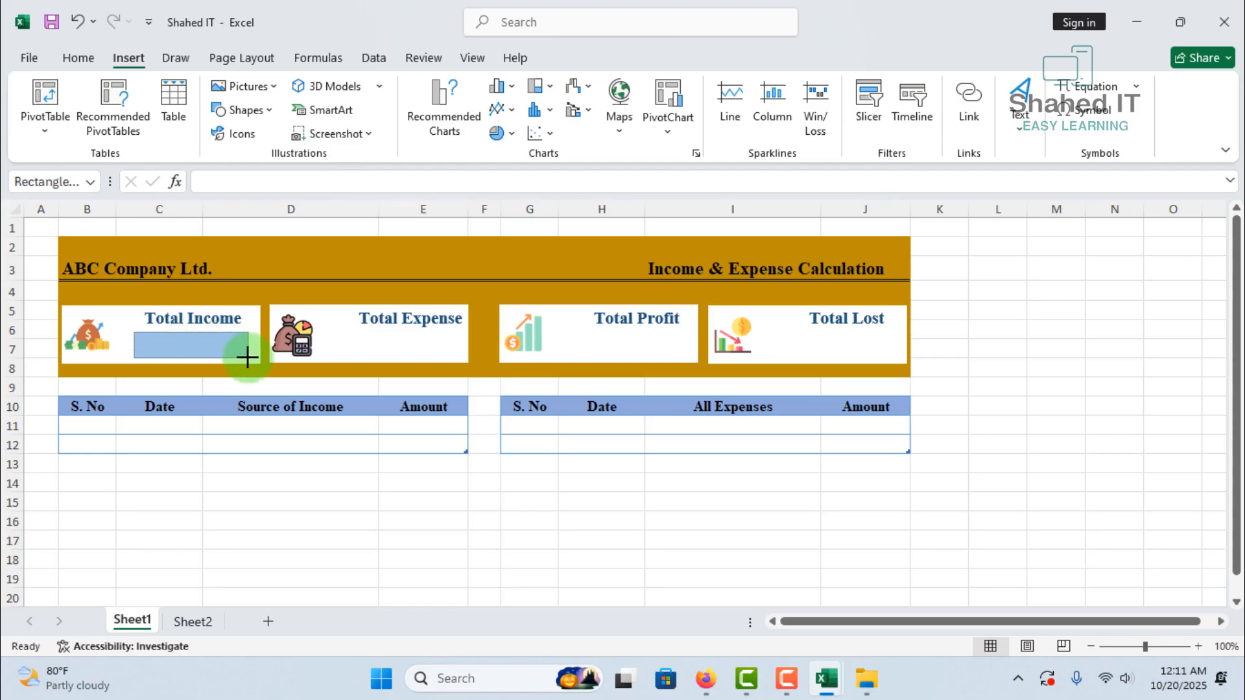
Link the new rectangle to the Income total with the formula =Sheet2!C4
{"action": "left_click", "coordinate": [228, 188]}
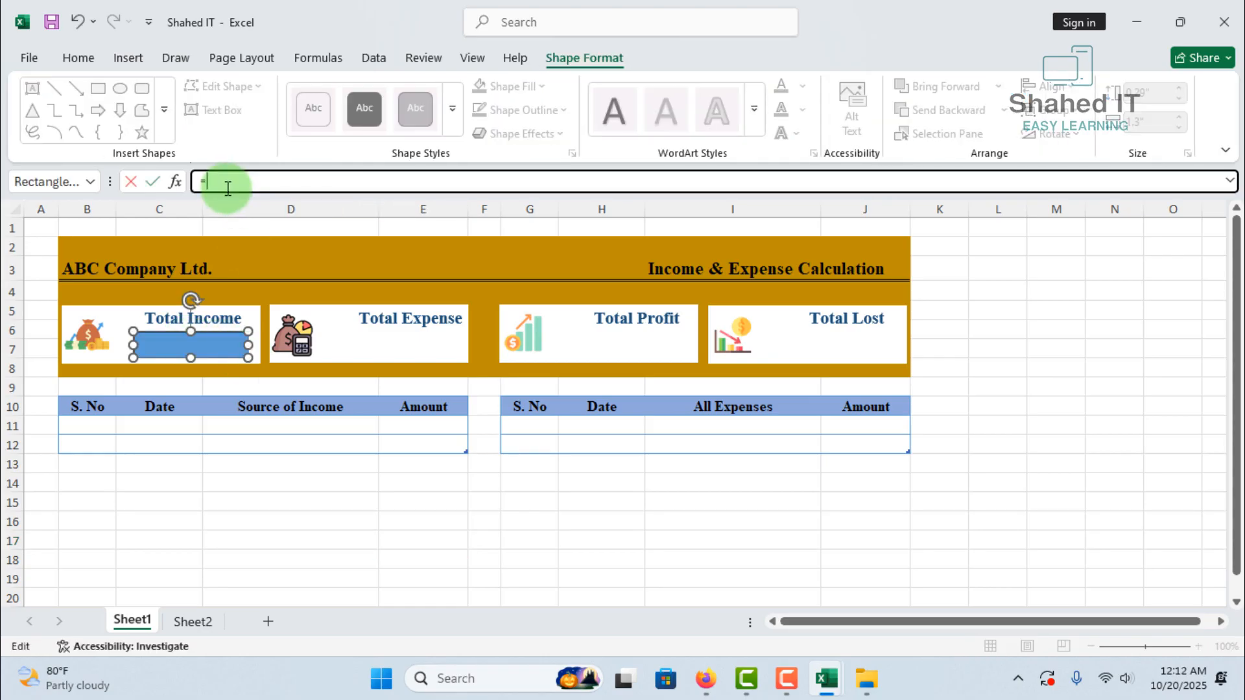
{"action": "left_click", "coordinate": [200, 620]}
{"action": "left_click", "coordinate": [188, 283]}
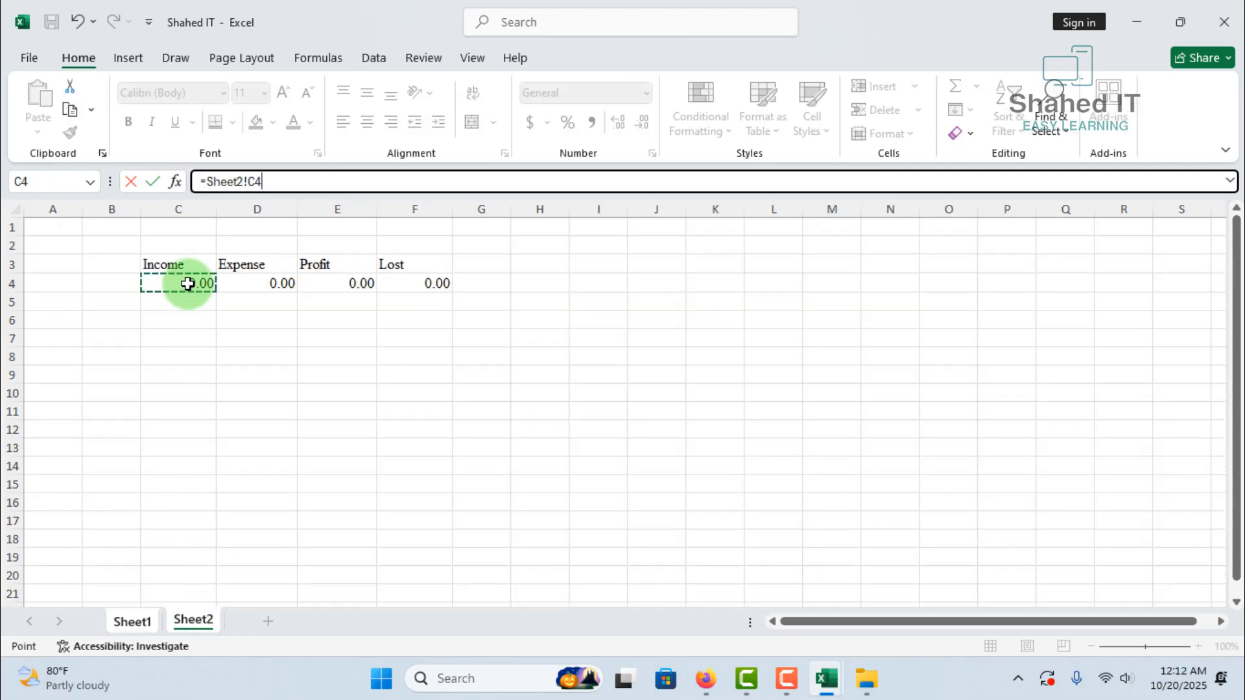
{"action": "key", "text": "Return"}
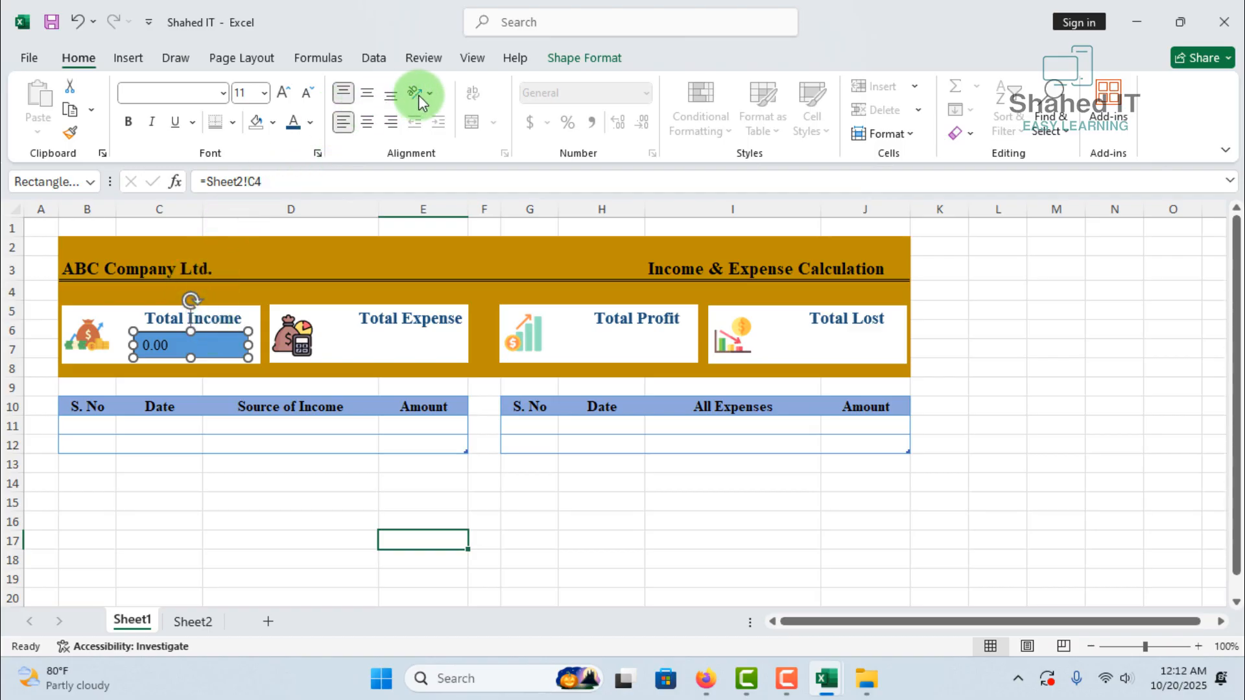
Set the linked Total Income value's font colour to dark green and make it bold
{"action": "left_click", "coordinate": [312, 123]}
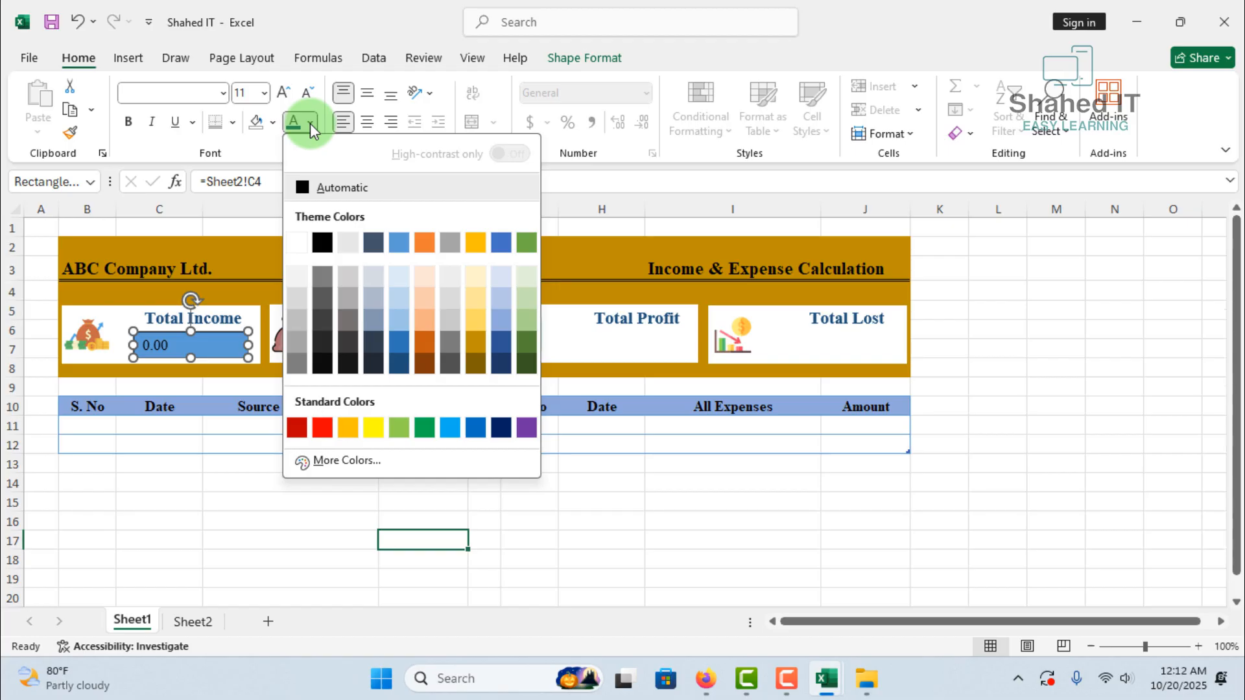
{"action": "left_click", "coordinate": [530, 360]}
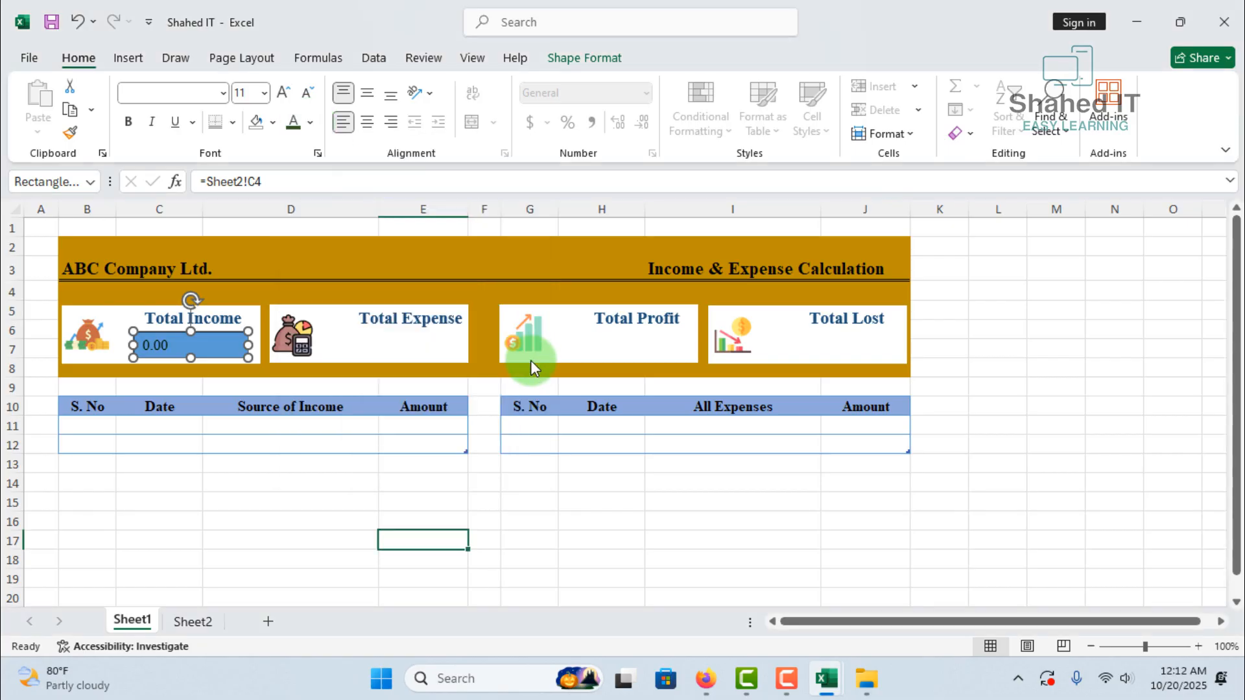
{"action": "left_click", "coordinate": [132, 123]}
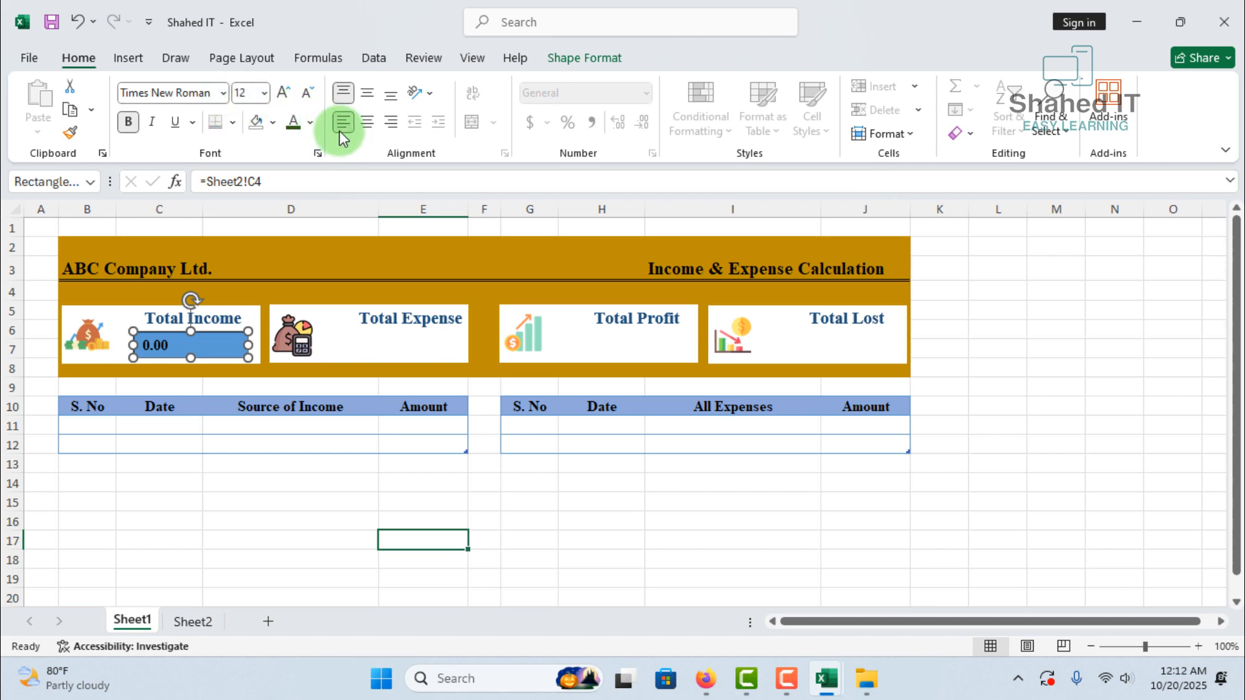
Remove the fill and outline from the Total Income value rectangle
{"action": "left_click", "coordinate": [568, 64]}
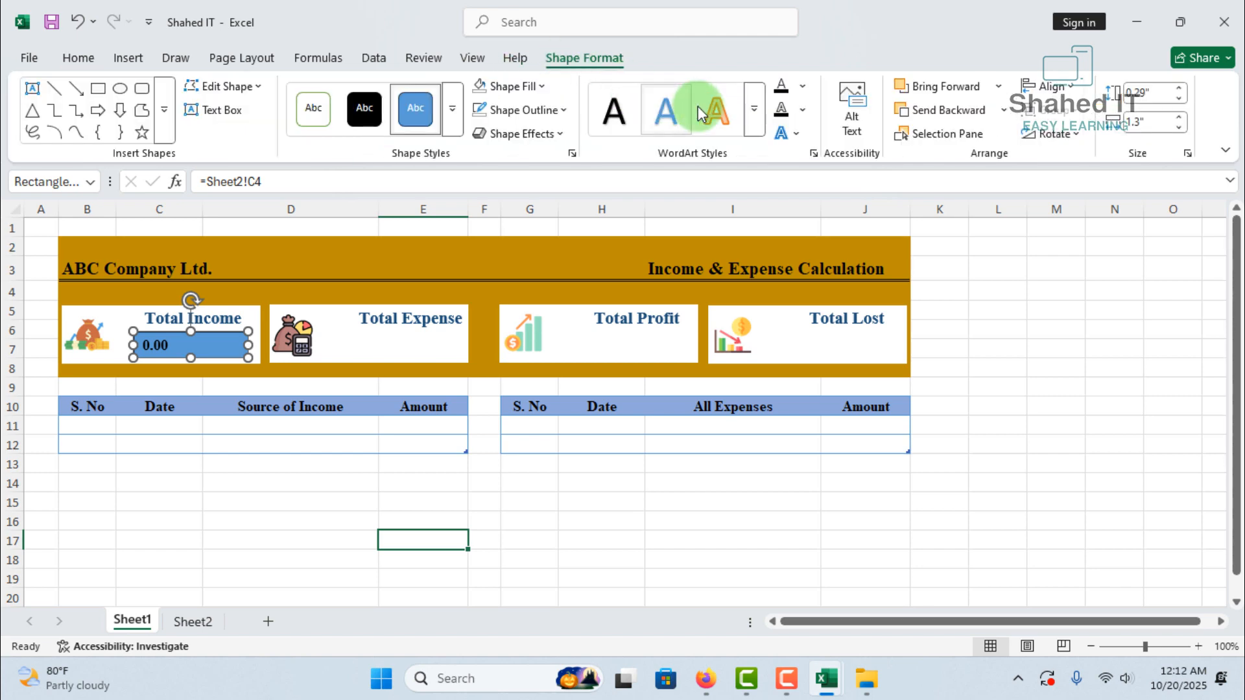
{"action": "left_click", "coordinate": [544, 87]}
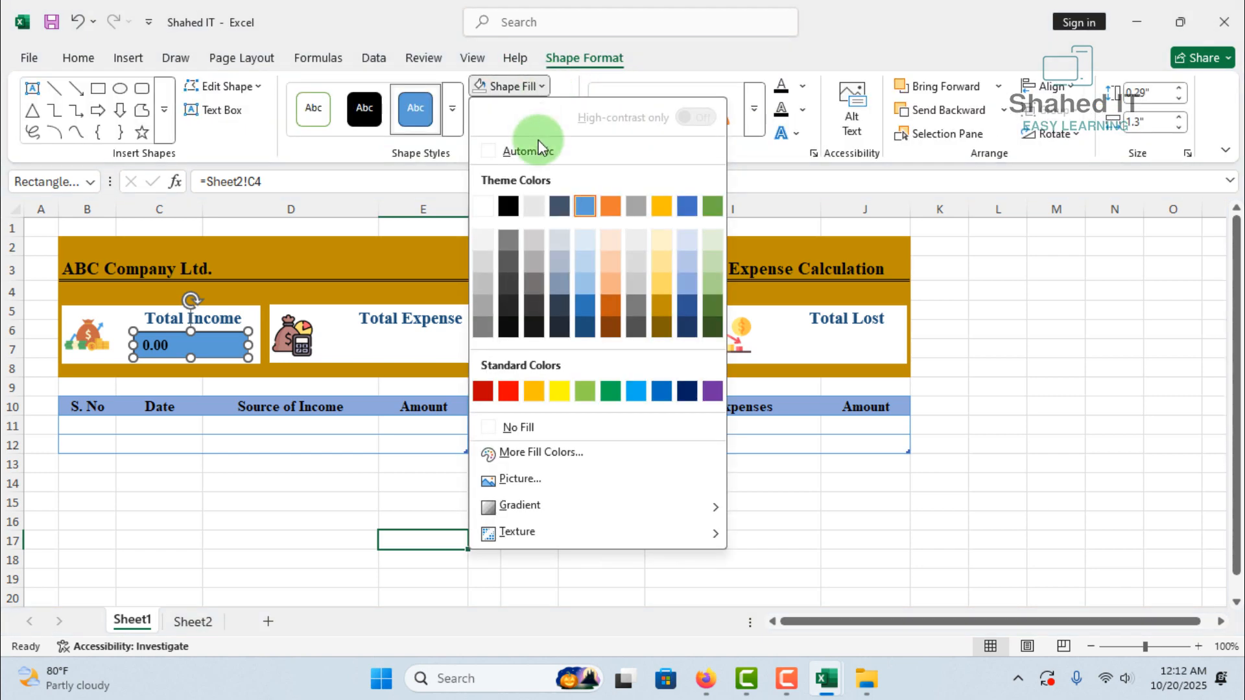
{"action": "left_click", "coordinate": [521, 428]}
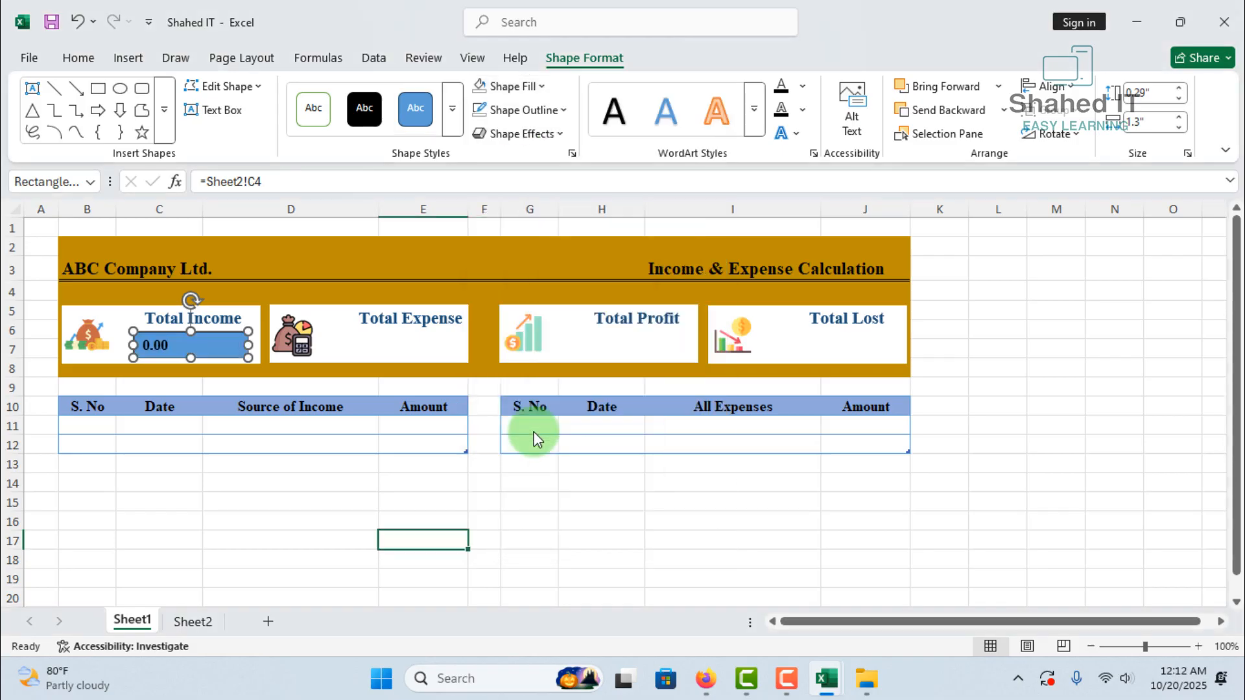
{"action": "left_click", "coordinate": [565, 110]}
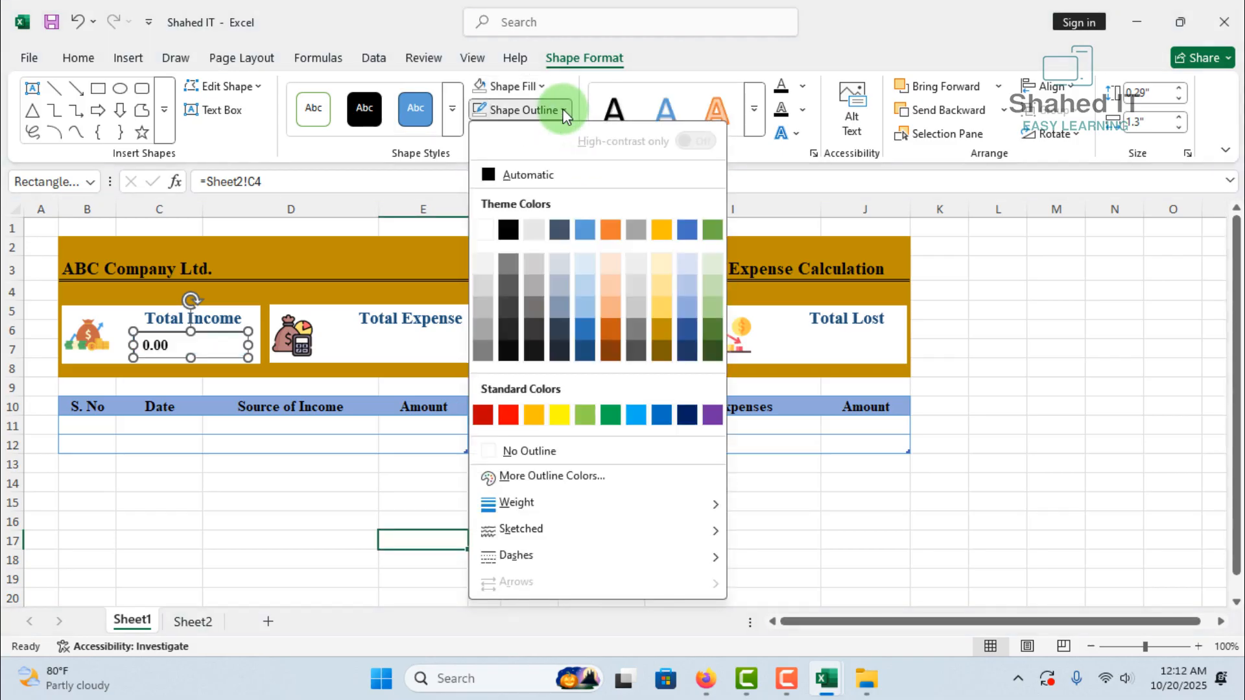
{"action": "left_click", "coordinate": [533, 452]}
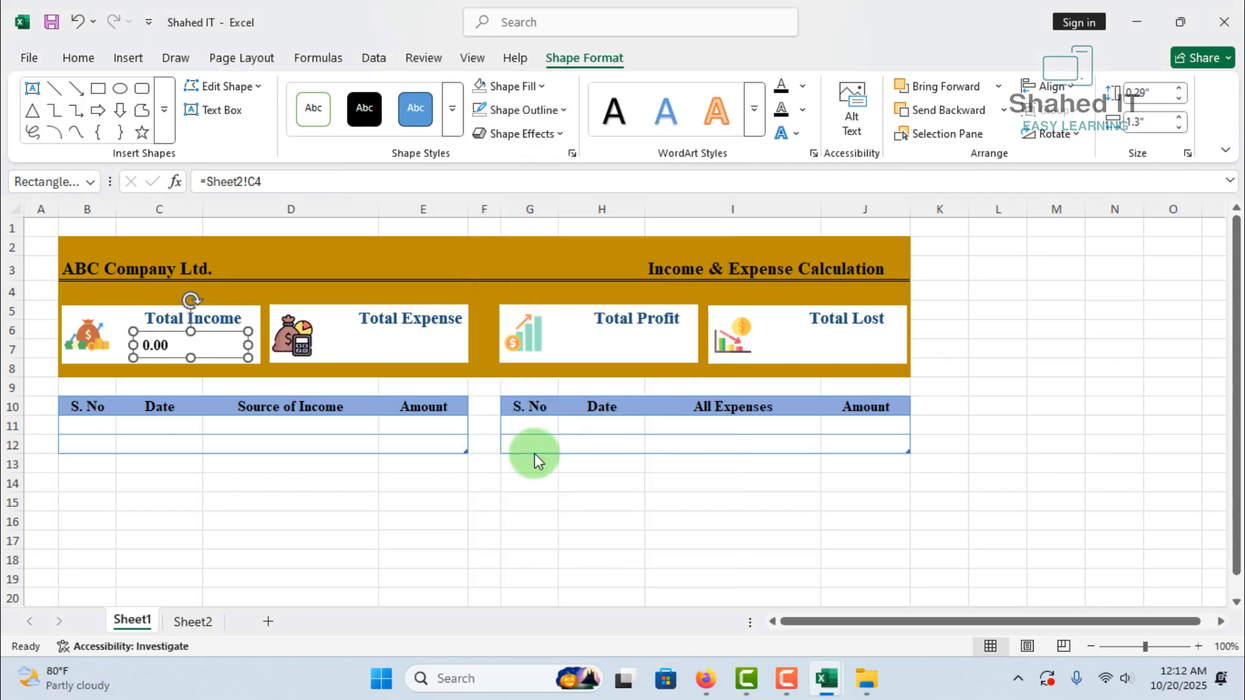
Set the Total Income value's font size to 16
{"action": "left_click", "coordinate": [78, 58]}
{"action": "left_click", "coordinate": [266, 94]}
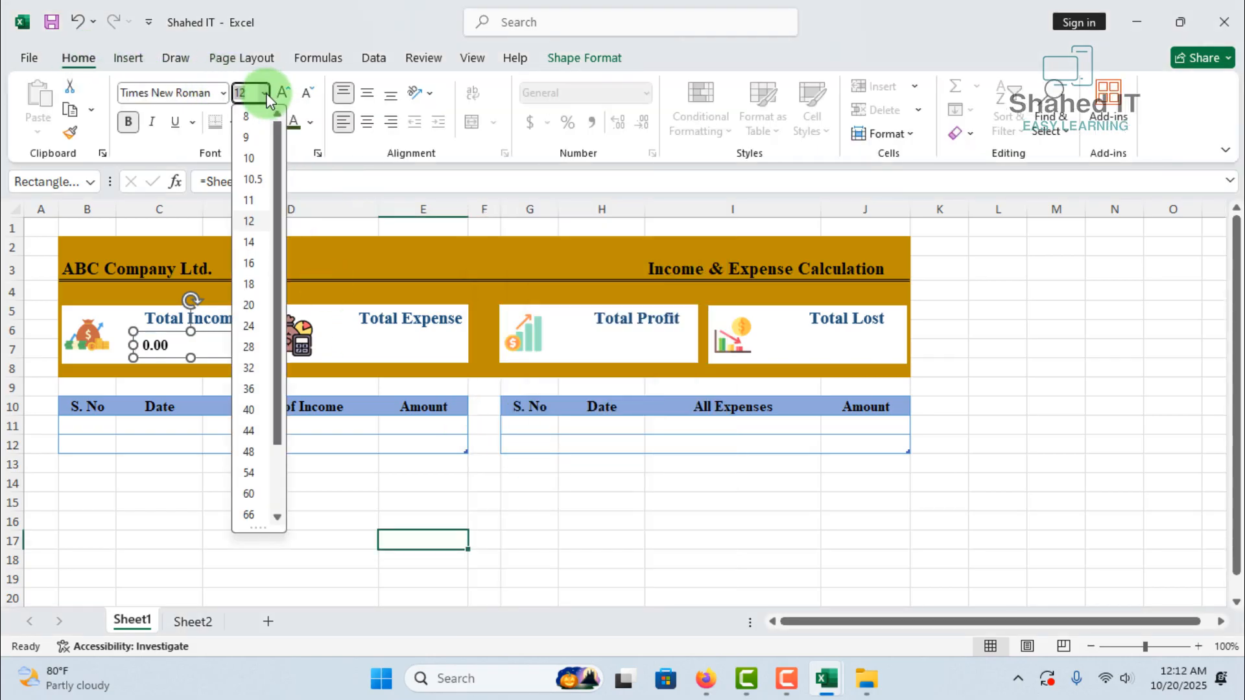
{"action": "left_click", "coordinate": [255, 266]}
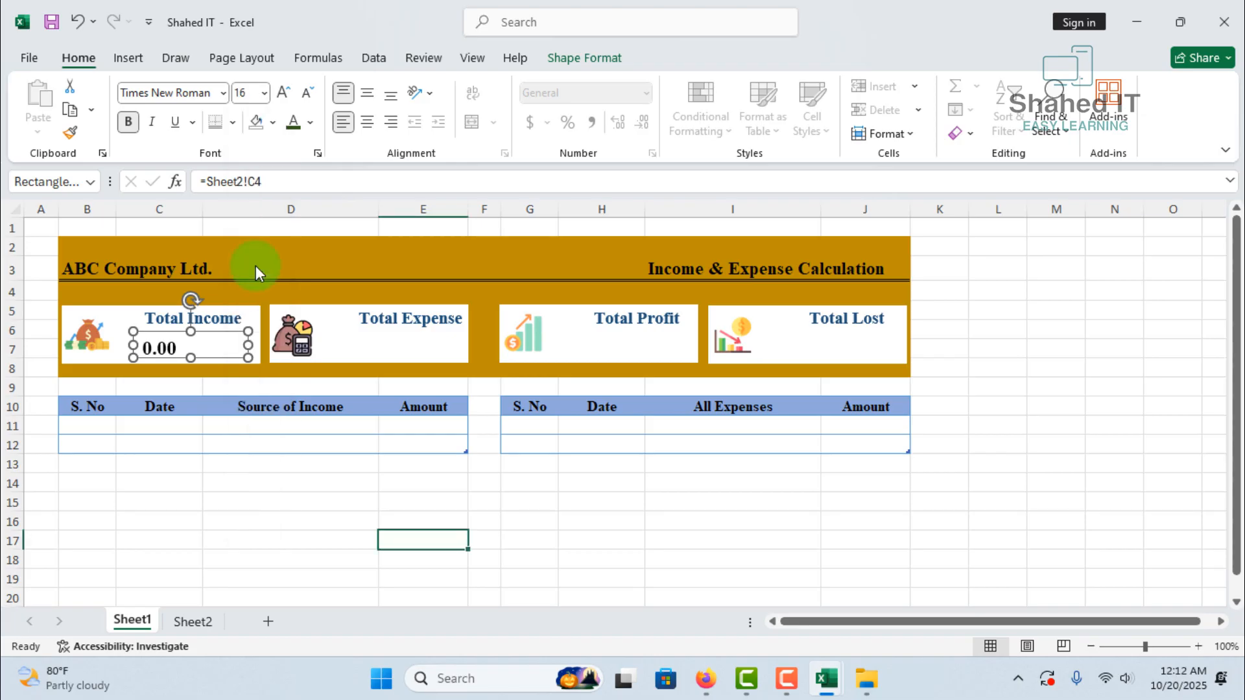
Centre the Total Income value horizontally and vertically in its rectangle, and deselect it
{"action": "left_click", "coordinate": [225, 336]}
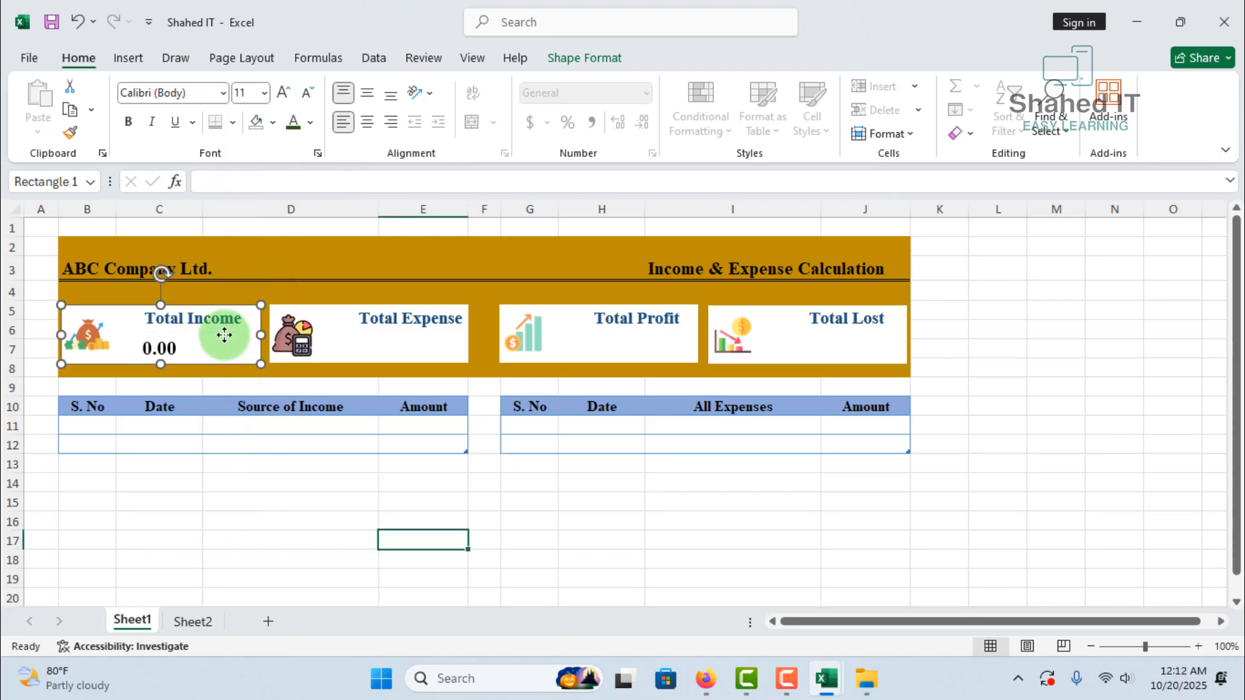
{"action": "left_click", "coordinate": [167, 346]}
{"action": "left_click", "coordinate": [166, 342]}
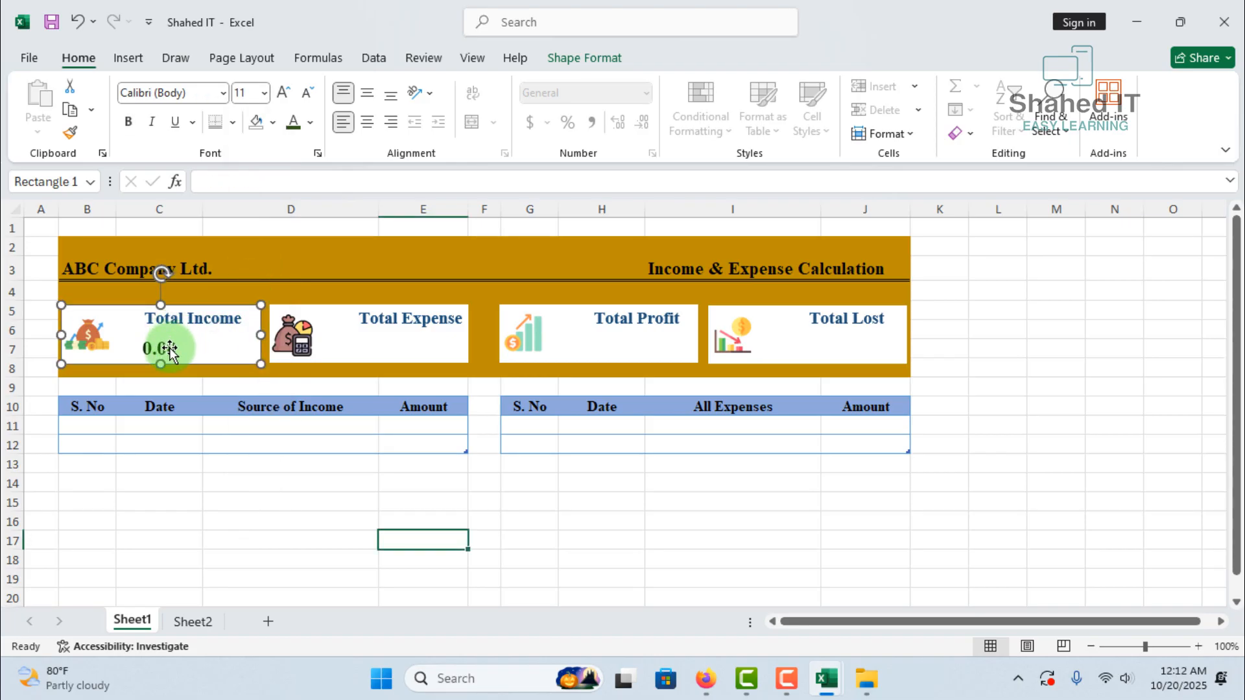
{"action": "left_click", "coordinate": [167, 342]}
{"action": "left_click", "coordinate": [368, 123]}
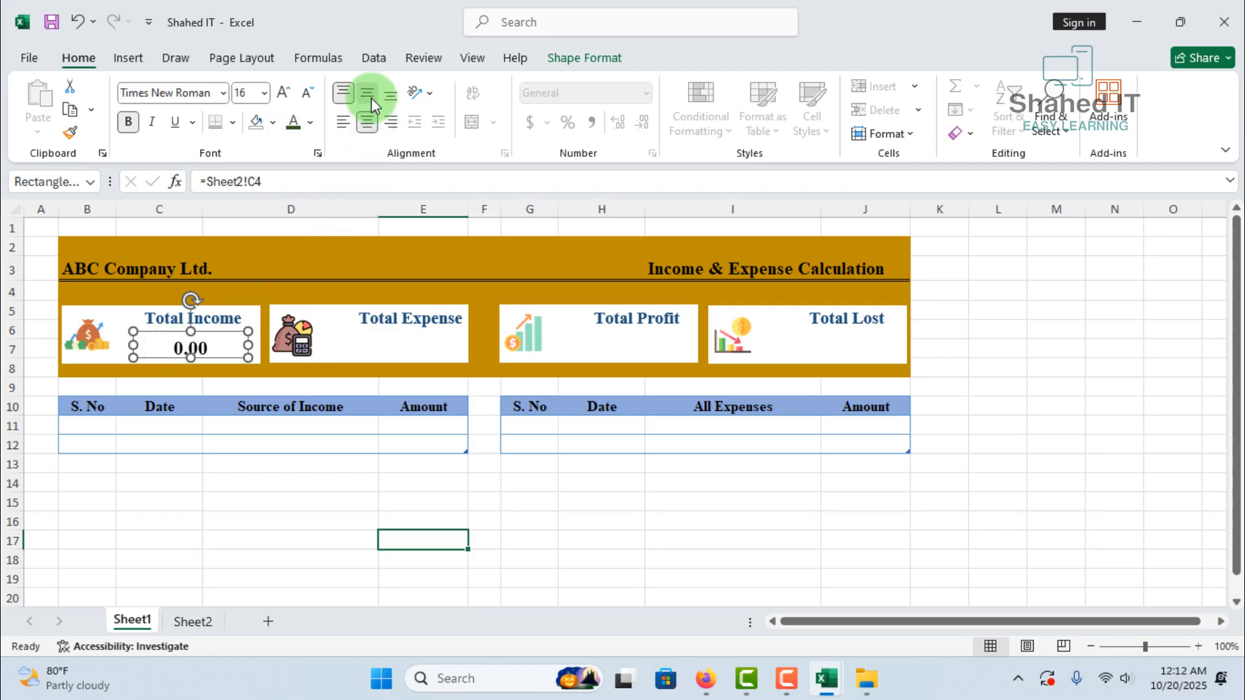
{"action": "left_click", "coordinate": [371, 97]}
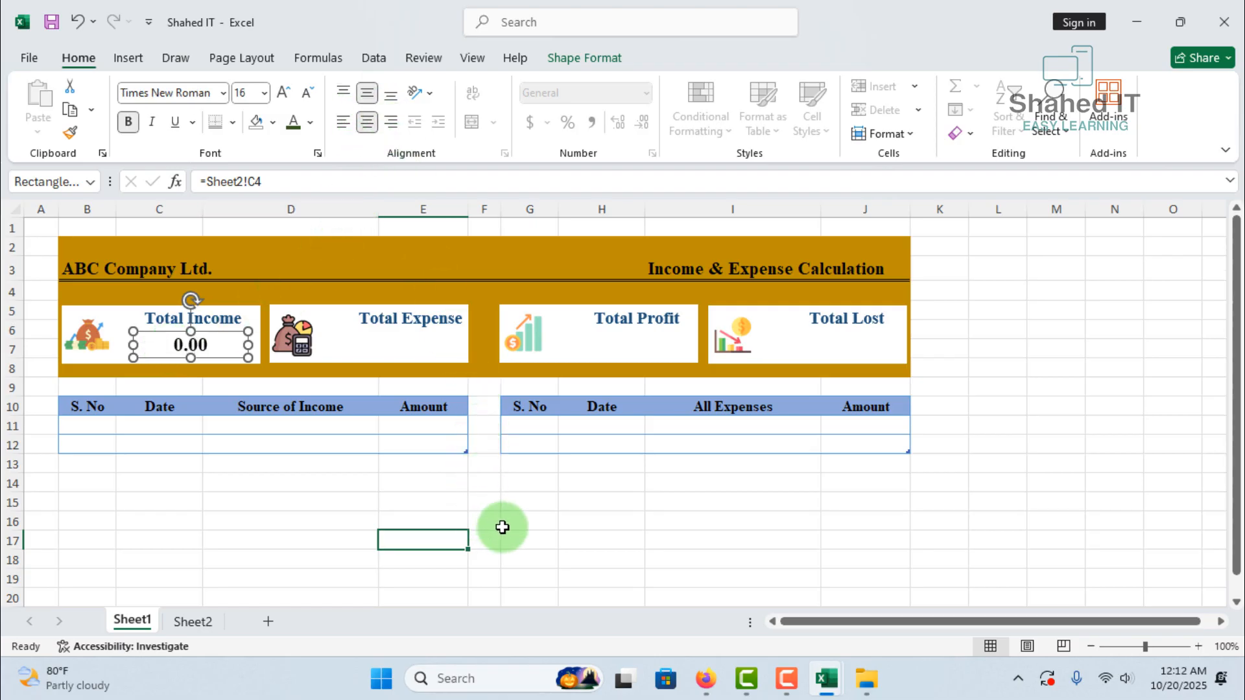
{"action": "left_click", "coordinate": [398, 481]}
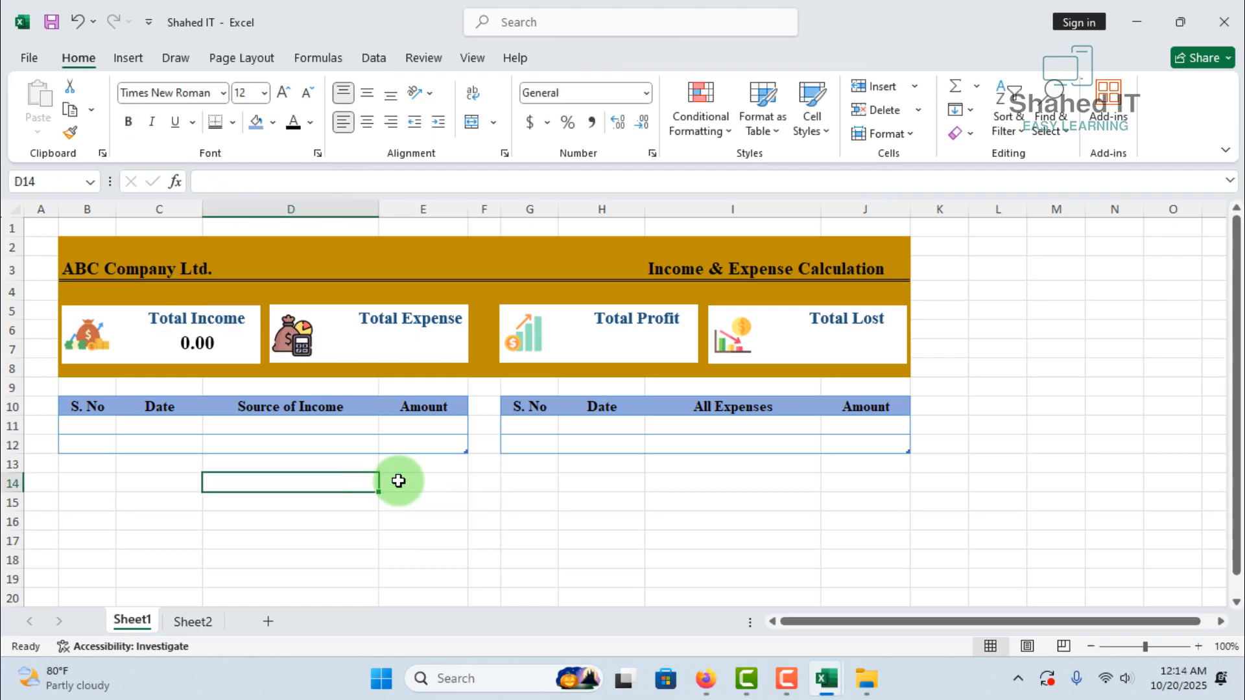
Duplicate the Total Income value box and place copies under the Total Expense and Total Profit headings
{"action": "left_click", "coordinate": [184, 343]}
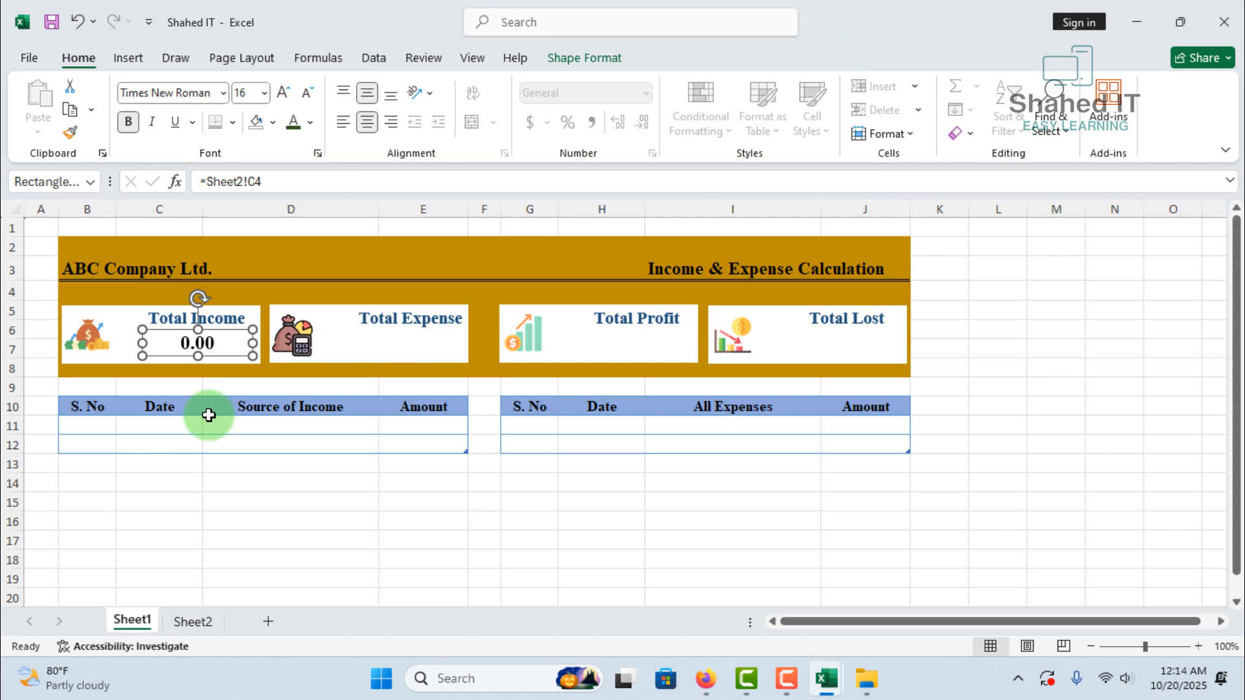
{"action": "key", "text": "ctrl+d"}
{"action": "left_click_drag", "start_coordinate": [211, 355], "coordinate": [425, 336]}
{"action": "key", "text": "ctrl+d"}
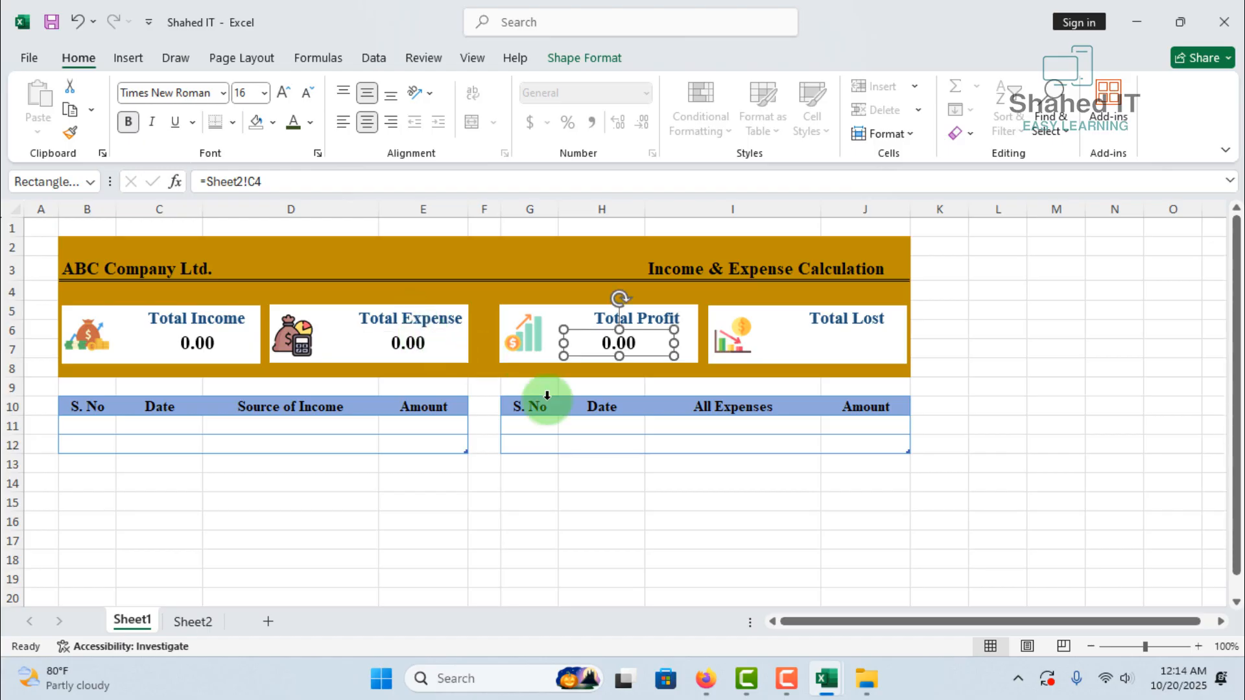
Shift the Total Profit copy so it is centred under its heading, and place another duplicate under Total Lost
{"action": "key", "text": "Right"}
{"action": "key", "text": "Right"}
{"action": "key", "text": "Right"}
{"action": "key", "text": "Right"}
{"action": "key", "text": "Right"}
{"action": "key", "text": "Right"}
{"action": "key", "text": "Right"}
{"action": "key", "text": "Right"}
{"action": "key", "text": "Right"}
{"action": "key", "text": "Right"}
{"action": "key", "text": "Right"}
{"action": "key", "text": "Right"}
{"action": "key", "text": "Right"}
{"action": "key", "text": "Right"}
{"action": "key", "text": "Right"}
{"action": "key", "text": "Right"}
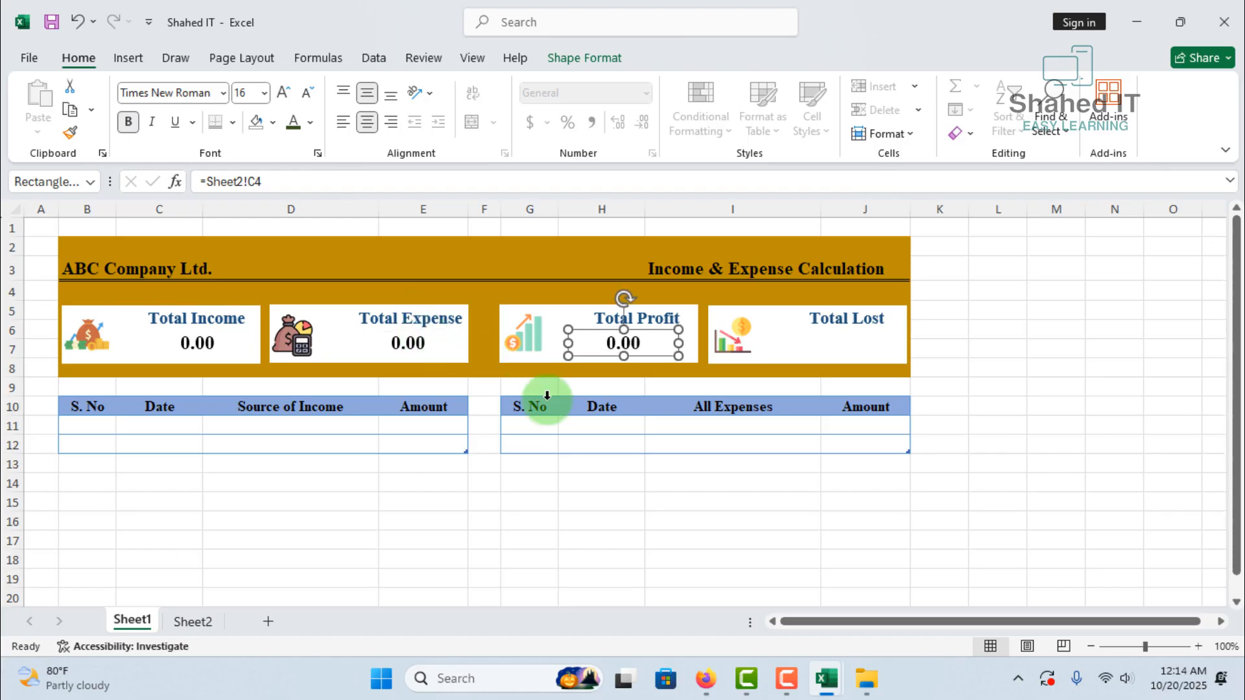
{"action": "key", "text": "Right"}
{"action": "key", "text": "Right"}
{"action": "key", "text": "Right"}
{"action": "key", "text": "Right"}
{"action": "key", "text": "Right"}
{"action": "key", "text": "Right"}
{"action": "key", "text": "Right"}
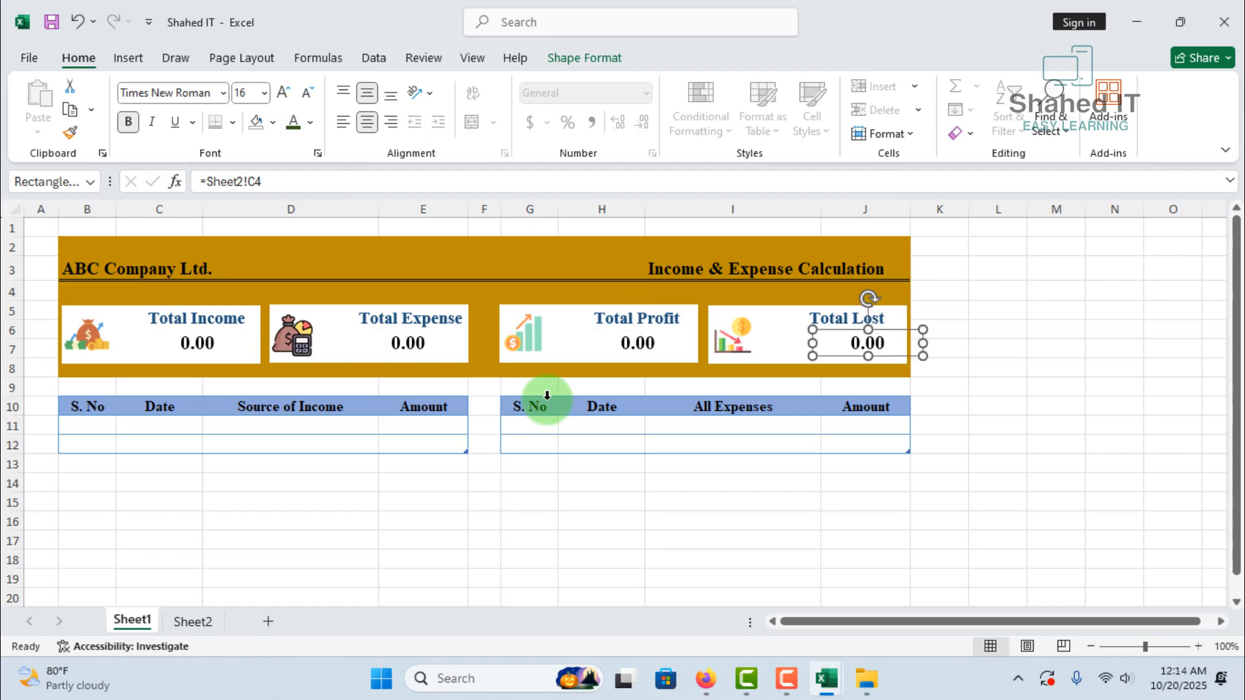
{"action": "left_click_drag", "start_coordinate": [837, 332], "coordinate": [816, 328]}
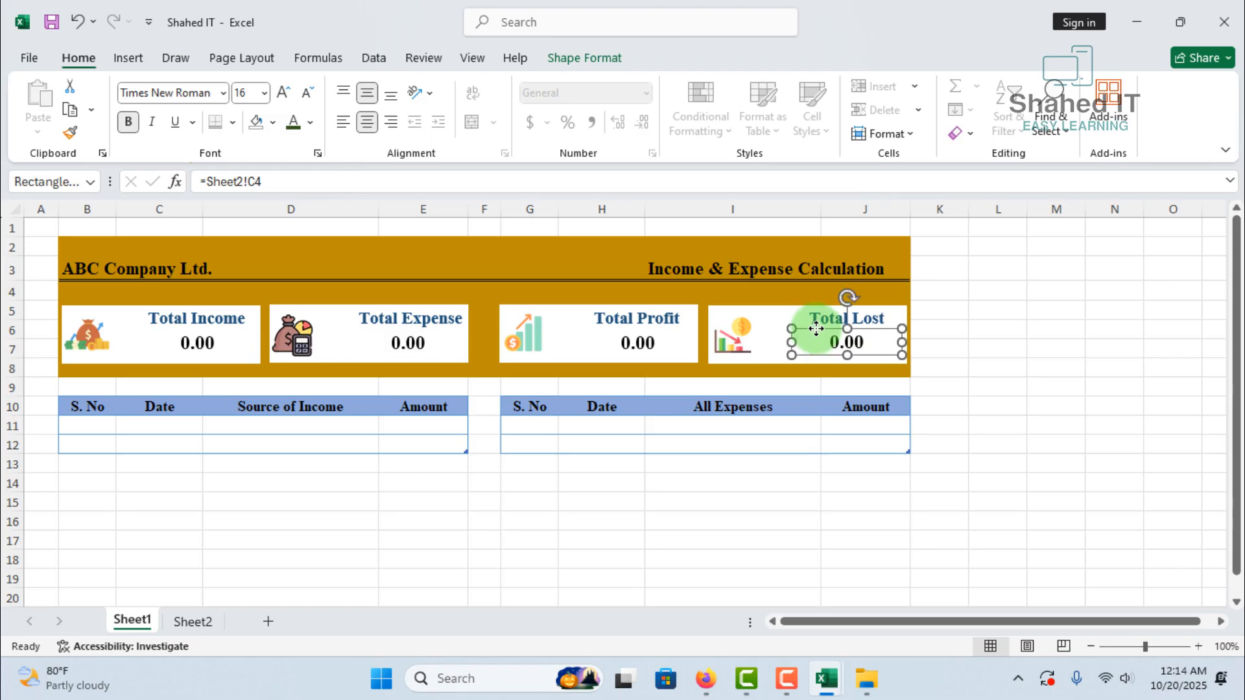
Link the value box under Total Expense to the Expense figure in cell D4 of Sheet2
{"action": "left_click", "coordinate": [399, 345]}
{"action": "left_click", "coordinate": [270, 181]}
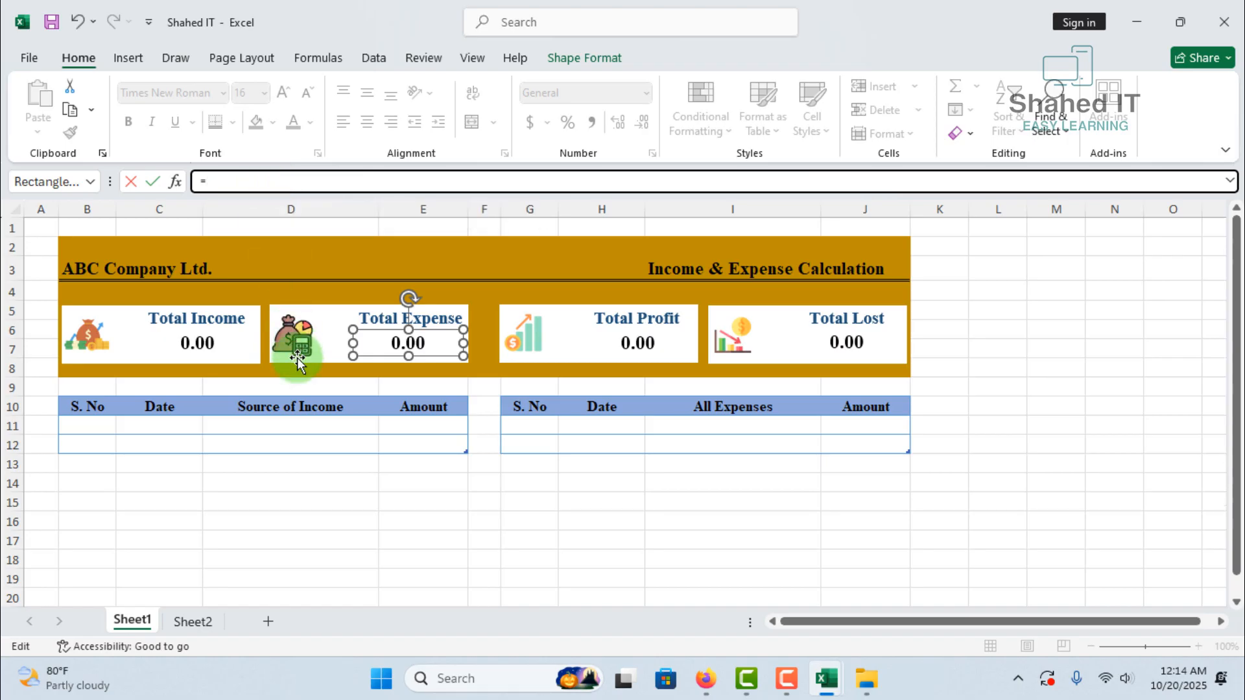
{"action": "left_click", "coordinate": [194, 621]}
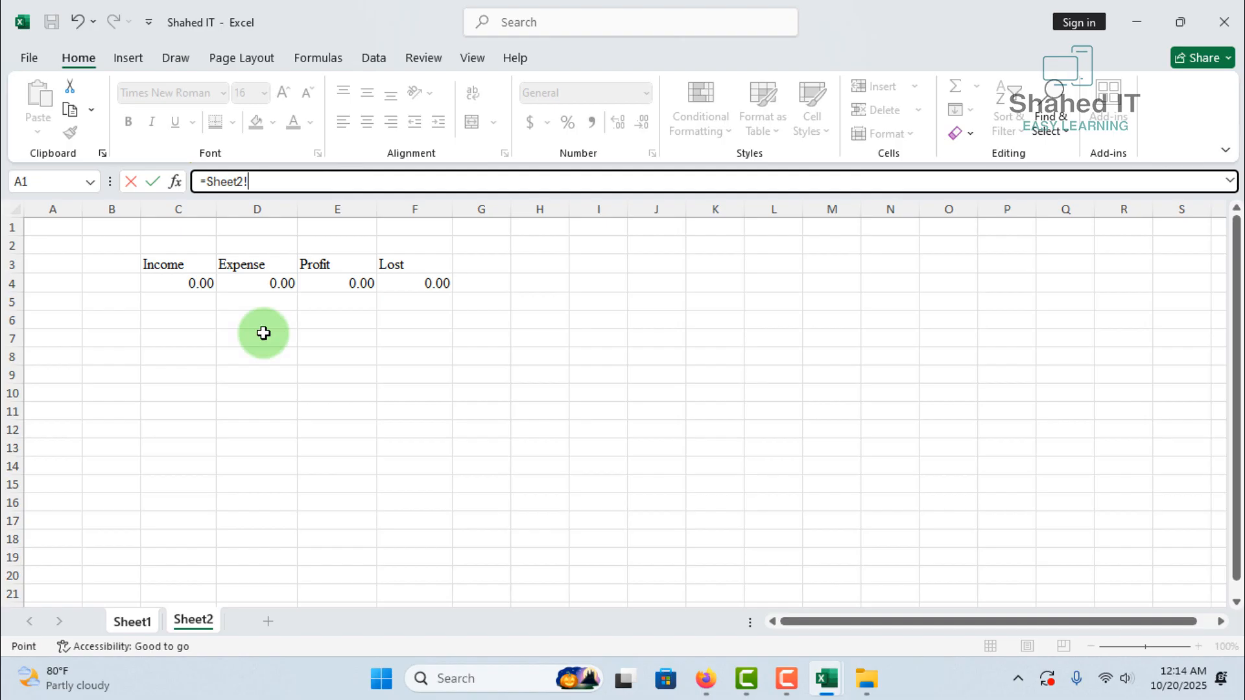
{"action": "left_click", "coordinate": [266, 283]}
{"action": "key", "text": "Return"}
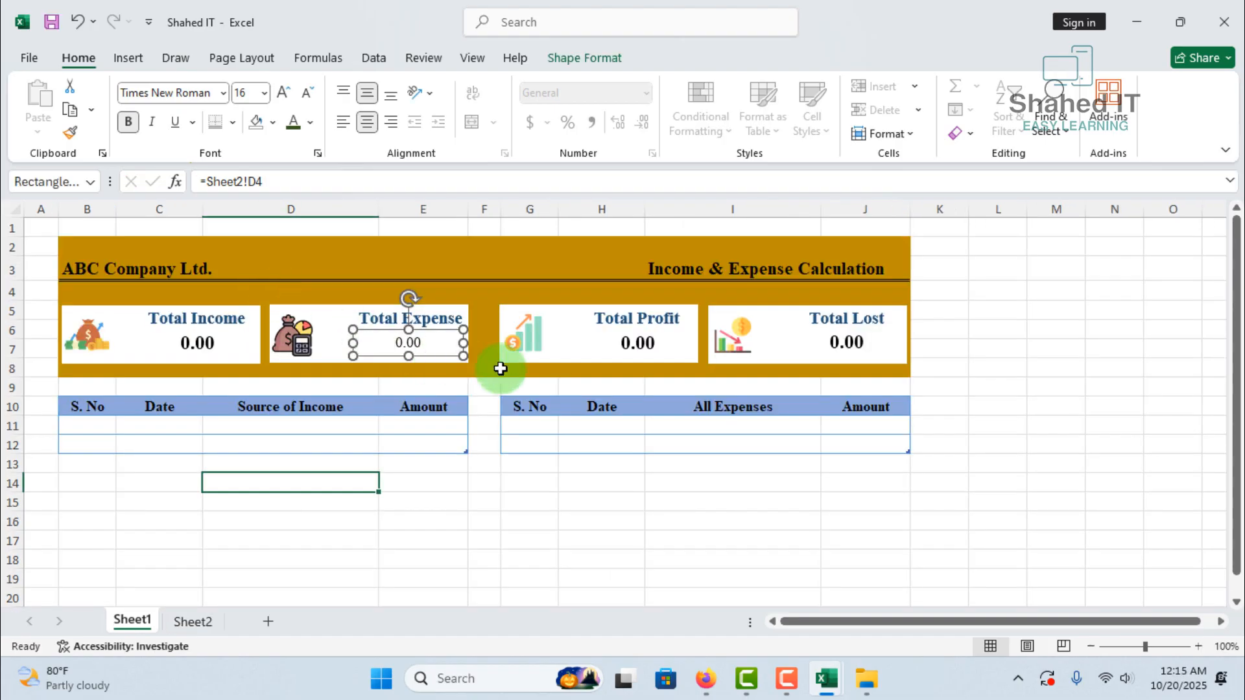
Replace the Total Profit value box's reference with a link to the Profit figure in Sheet2 cell E4
{"action": "left_click", "coordinate": [653, 341]}
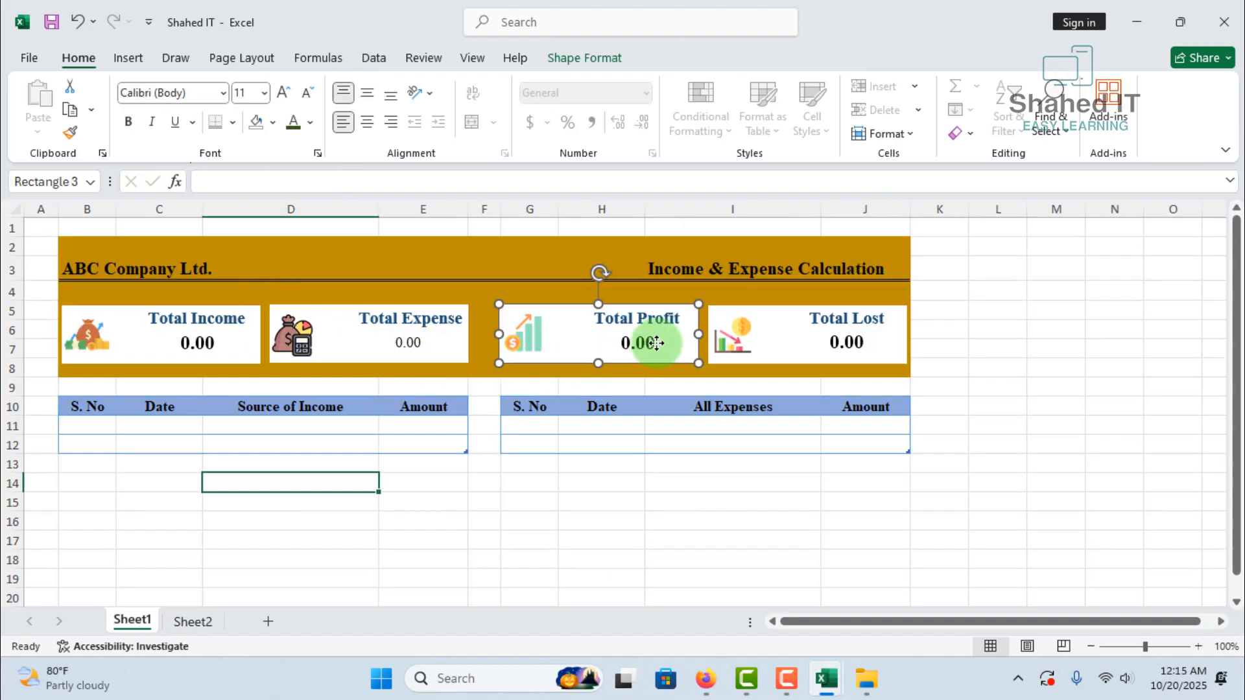
{"action": "left_click", "coordinate": [633, 340]}
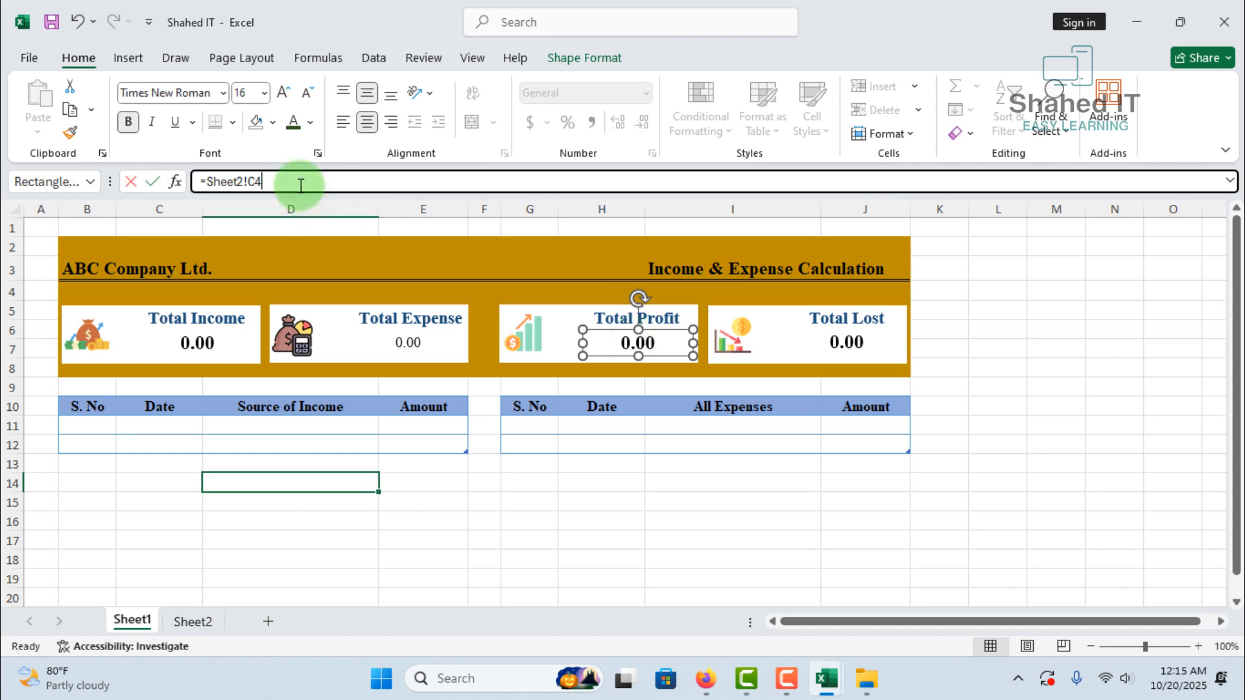
{"action": "left_click_drag", "start_coordinate": [297, 183], "coordinate": [121, 172]}
{"action": "key", "text": "BackSpace"}
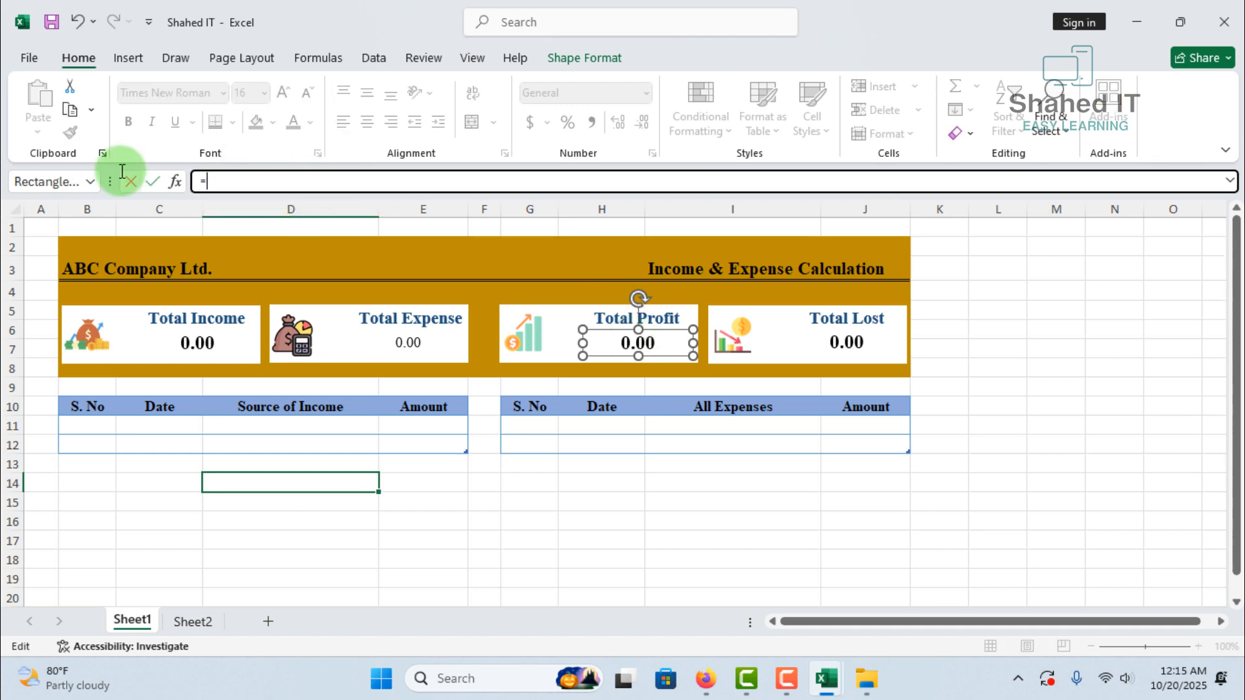
{"action": "type", "text": "="}
{"action": "left_click", "coordinate": [188, 621]}
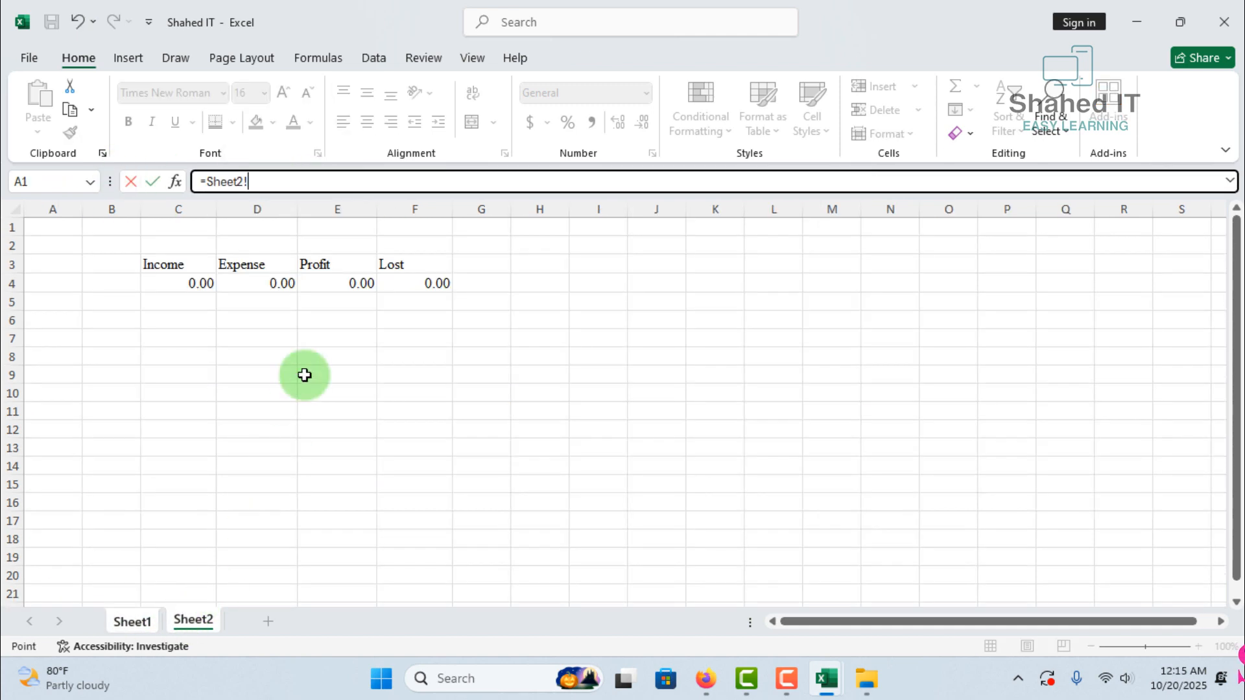
{"action": "left_click", "coordinate": [325, 282]}
{"action": "key", "text": "Return"}
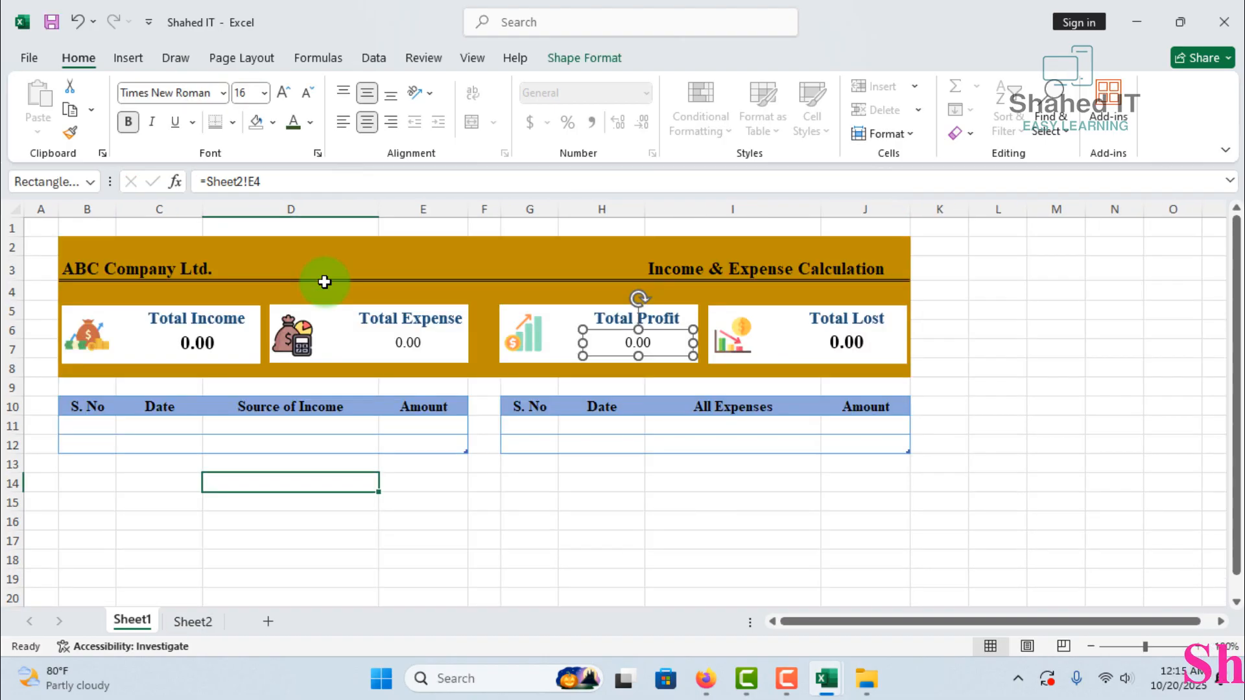
Replace the Total Lost value box's reference with a link to the Lost figure in Sheet2 cell F4
{"action": "left_click", "coordinate": [843, 343]}
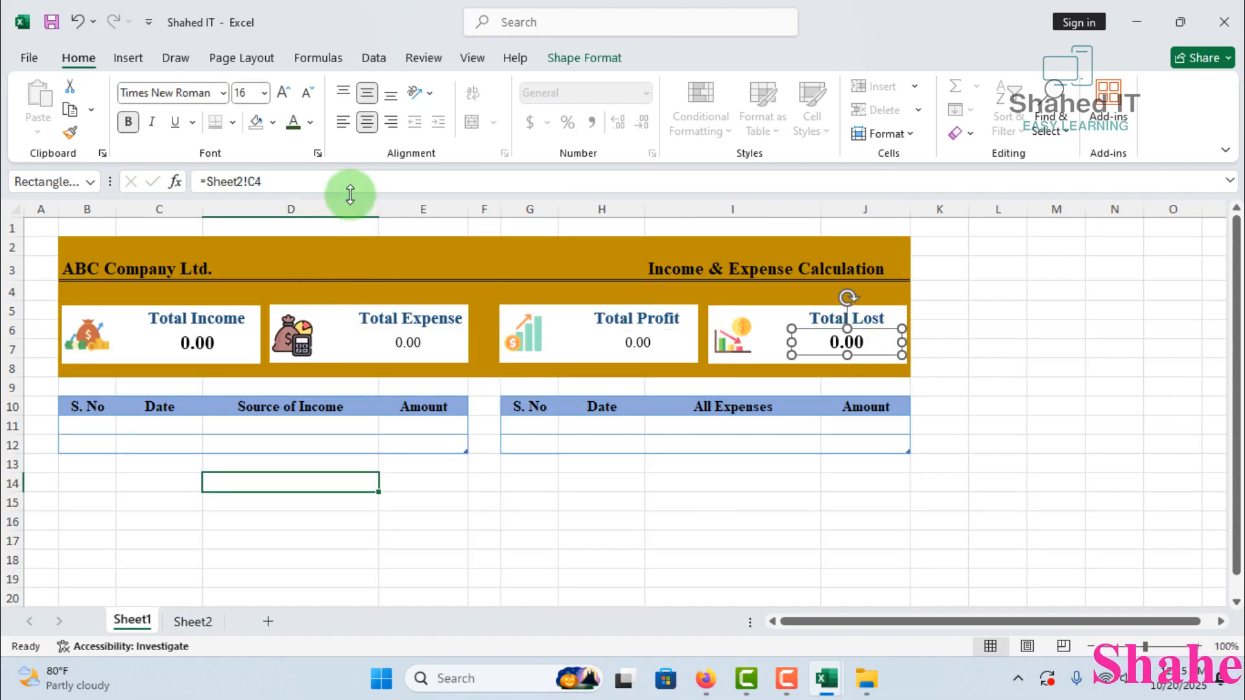
{"action": "left_click_drag", "start_coordinate": [345, 186], "coordinate": [64, 169]}
{"action": "type", "text": "="}
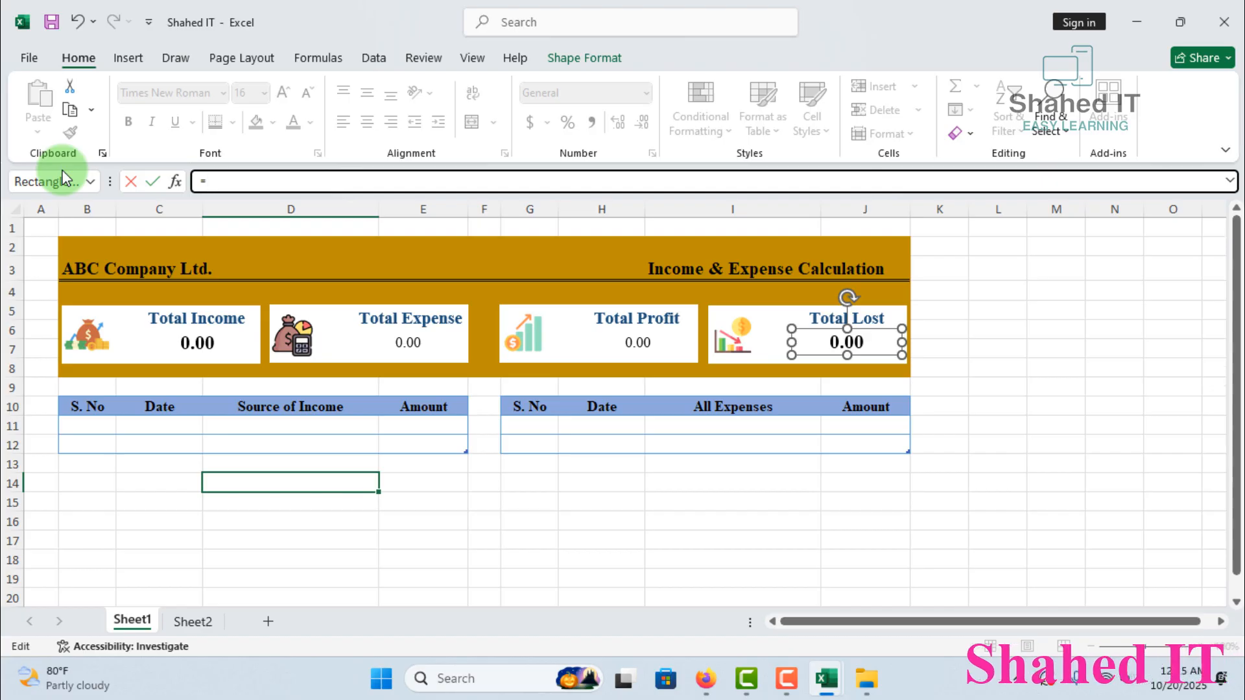
{"action": "left_click", "coordinate": [193, 620]}
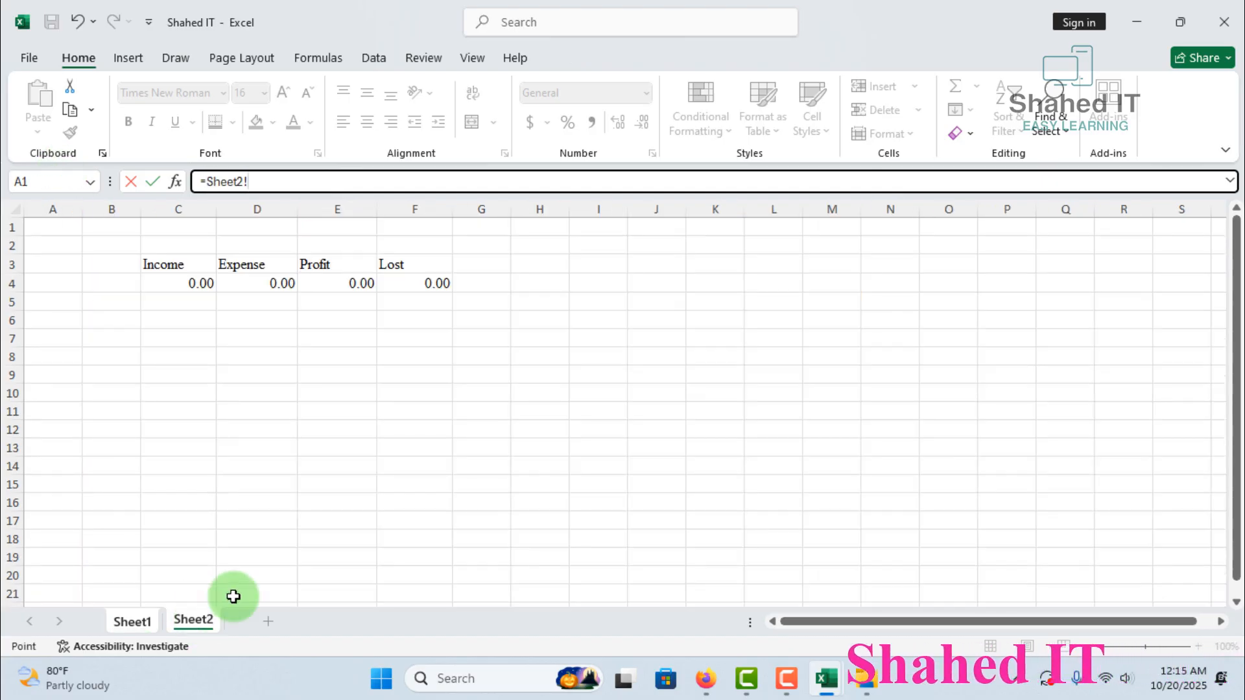
{"action": "left_click", "coordinate": [421, 280]}
{"action": "key", "text": "Return"}
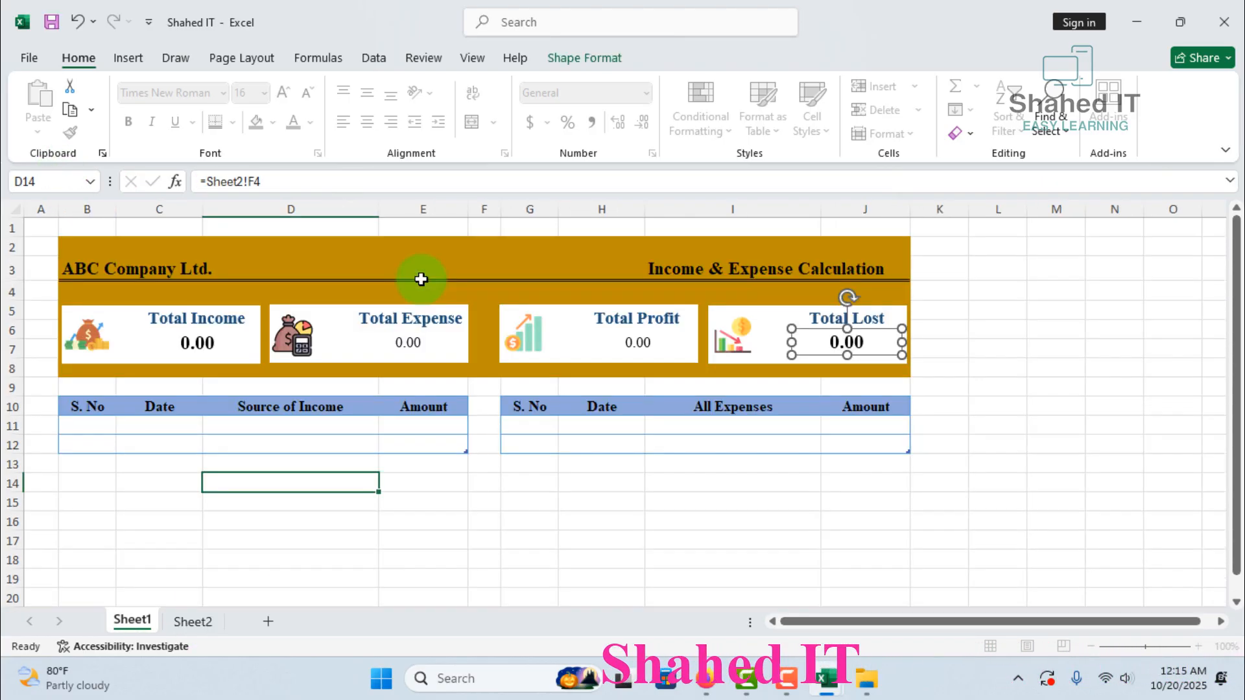
Copy the Total Income value's formatting onto the Total Expense, Total Profit and Total Lost values with Format Painter
{"action": "left_click", "coordinate": [196, 342]}
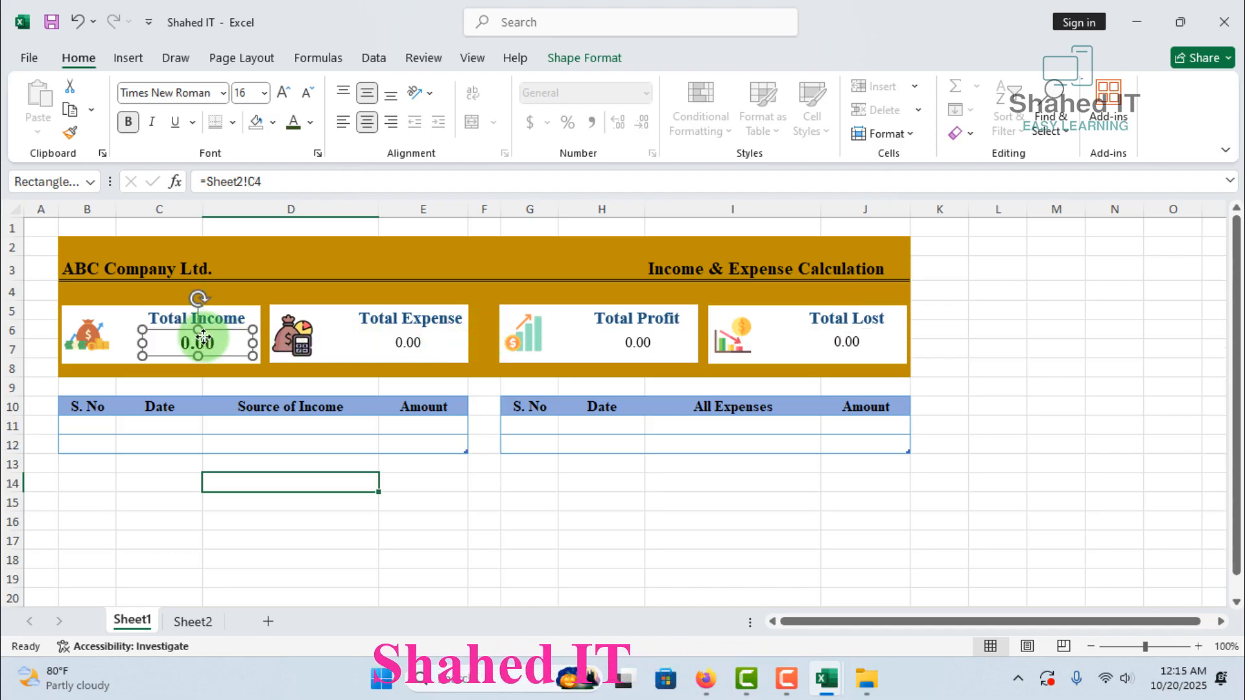
{"action": "left_click", "coordinate": [67, 134]}
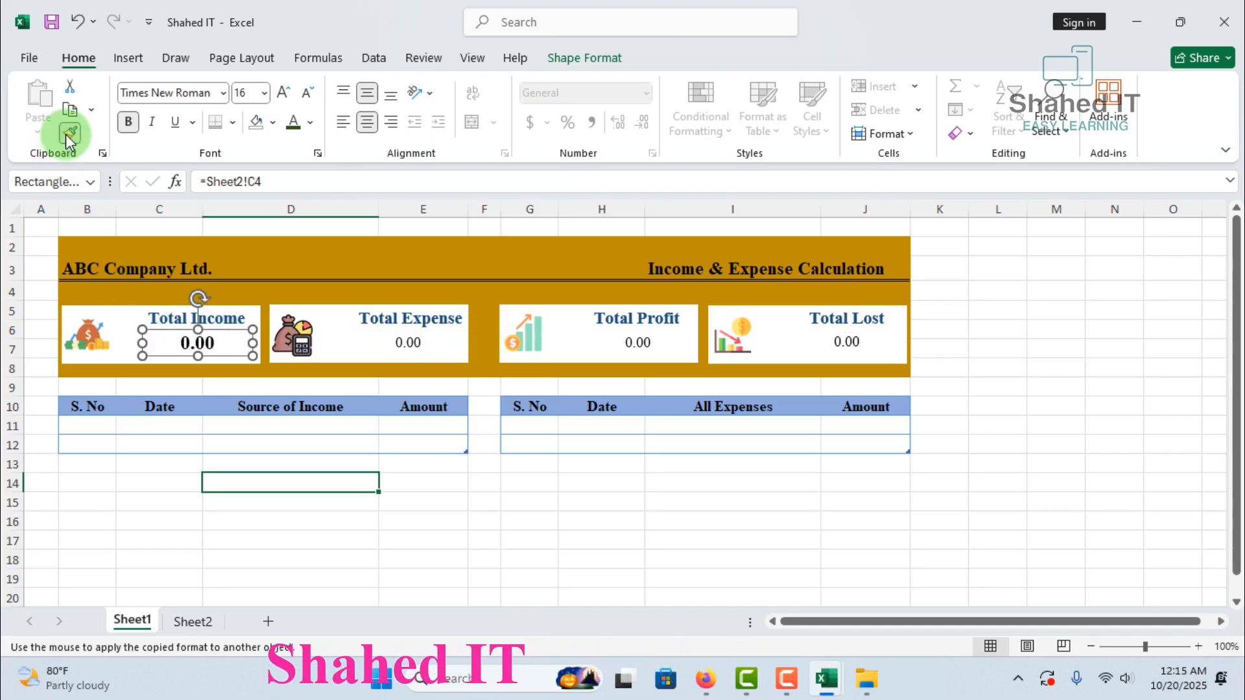
{"action": "left_click", "coordinate": [408, 343]}
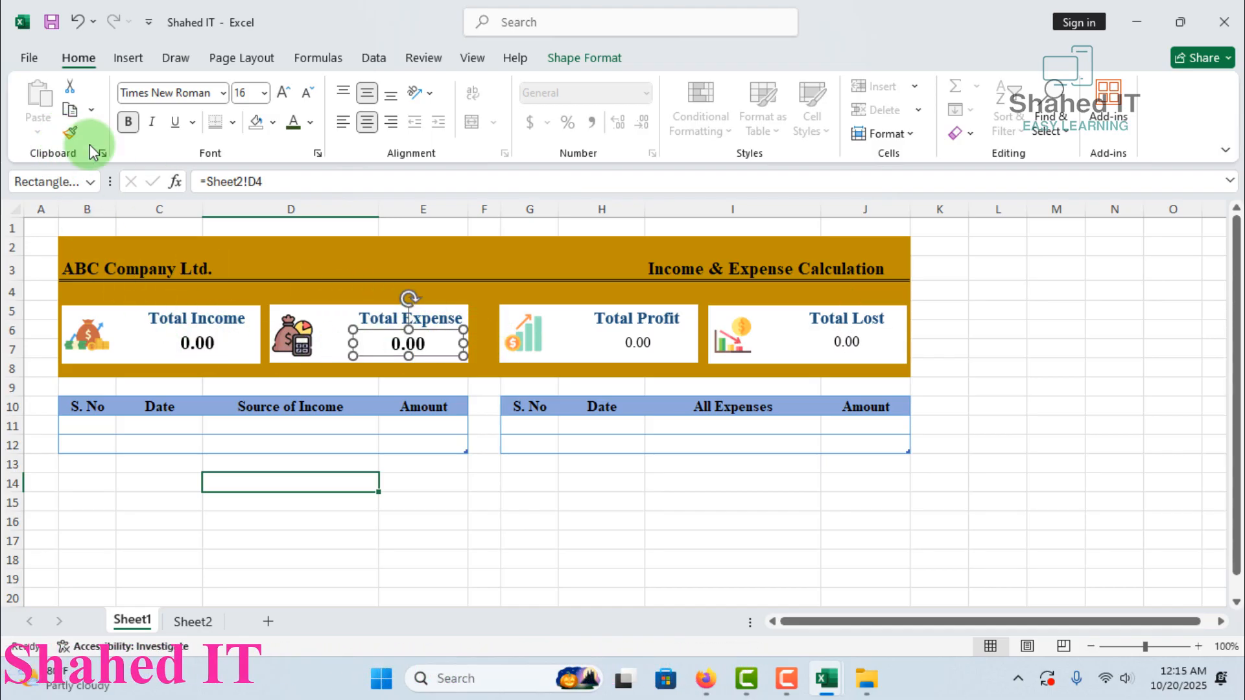
{"action": "left_click", "coordinate": [71, 135]}
{"action": "left_click", "coordinate": [638, 343]}
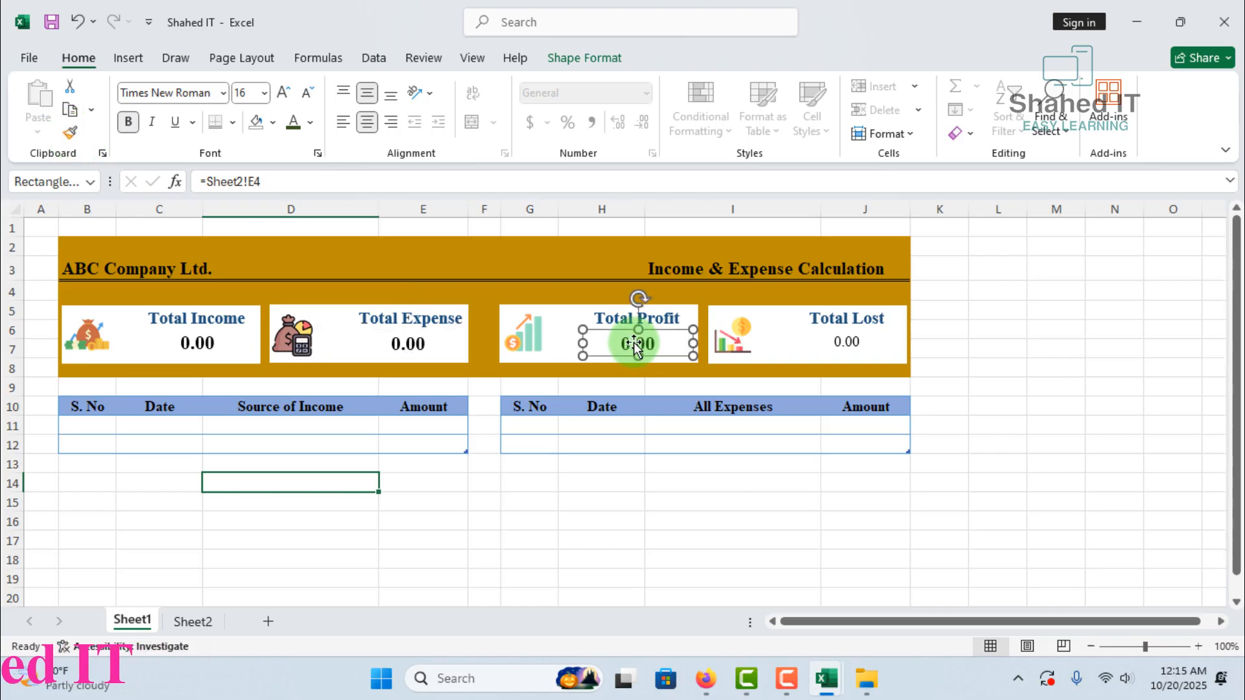
{"action": "left_click", "coordinate": [69, 132]}
{"action": "left_click", "coordinate": [852, 341]}
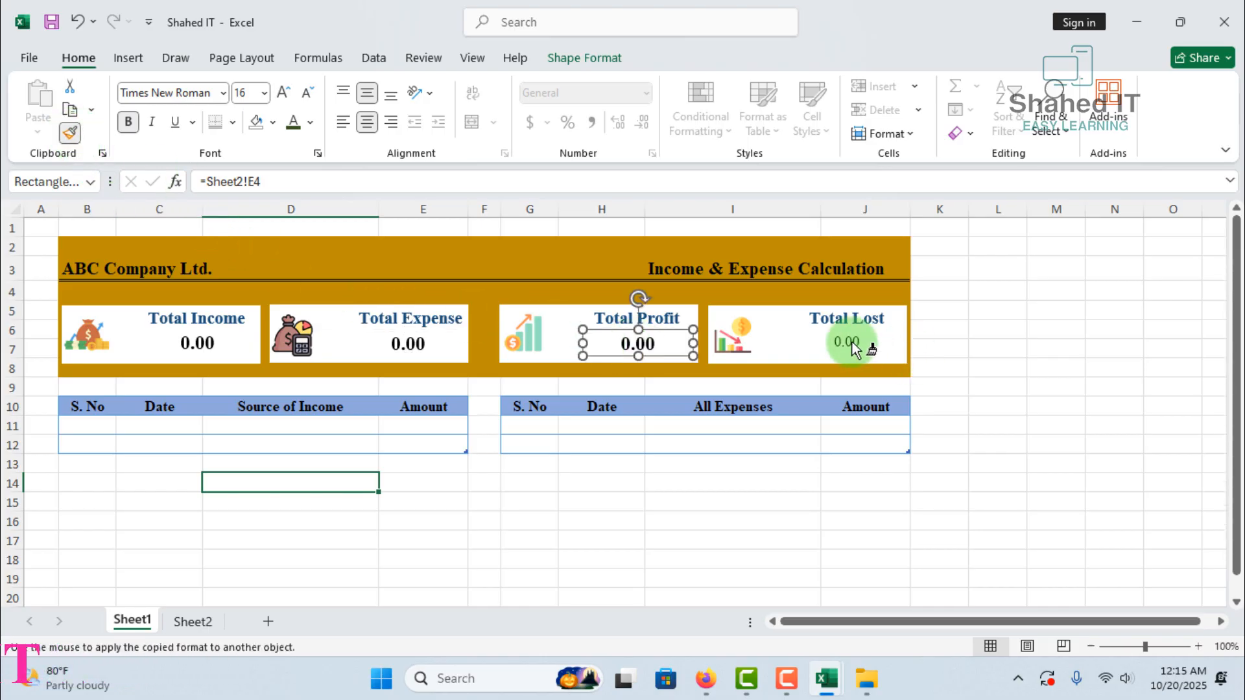
{"action": "left_click", "coordinate": [908, 523]}
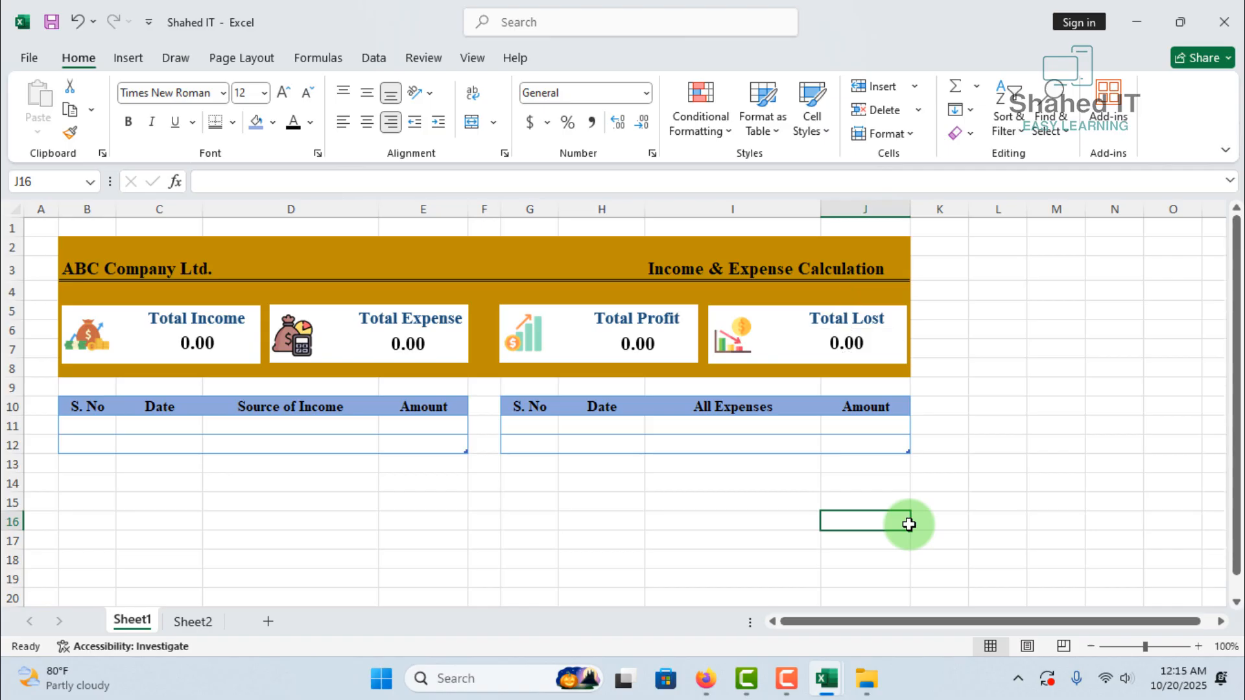
Fill the first row of the income table with serial number 1, date 10/1/2025, source Monthly Salary and amount 40000
{"action": "left_click", "coordinate": [72, 425]}
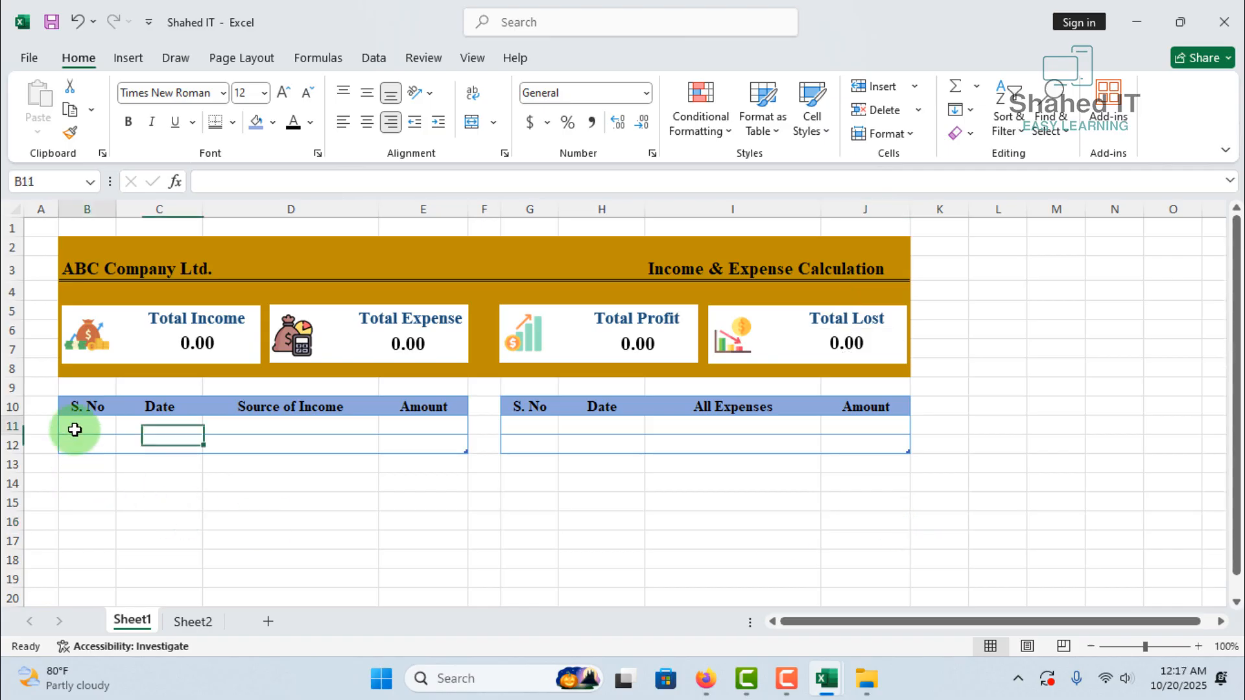
{"action": "type", "text": "1"}
{"action": "key", "text": "Tab"}
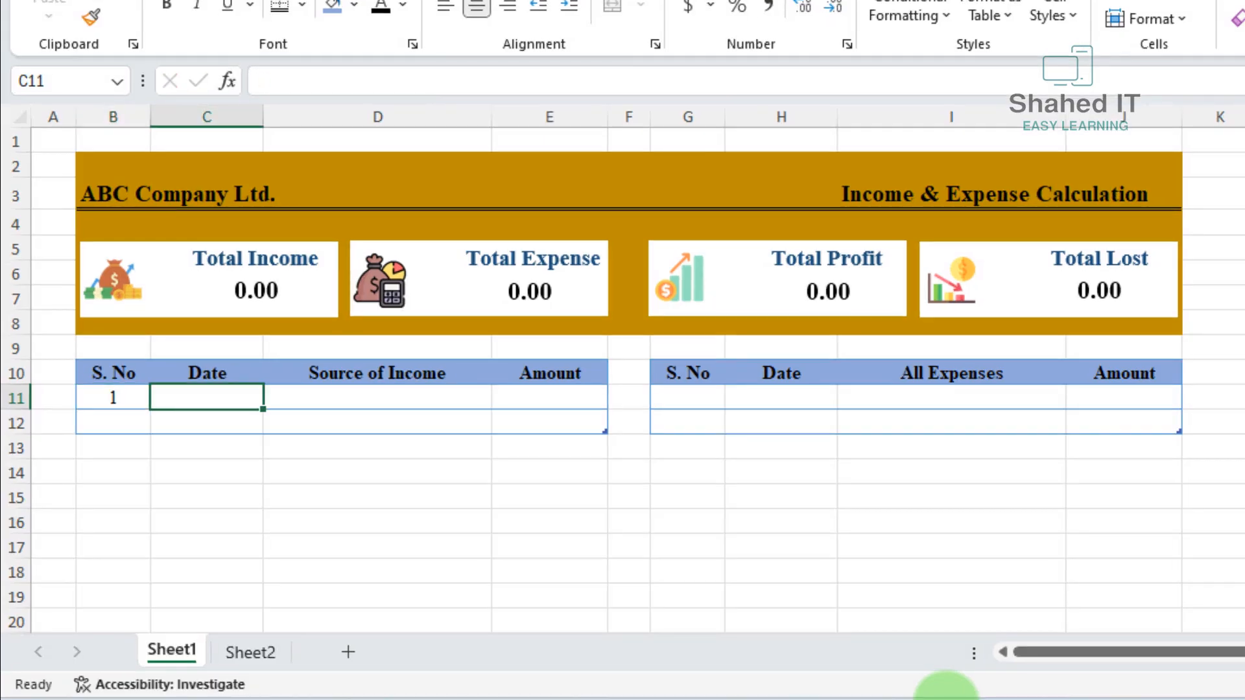
{"action": "type", "text": "10/"}
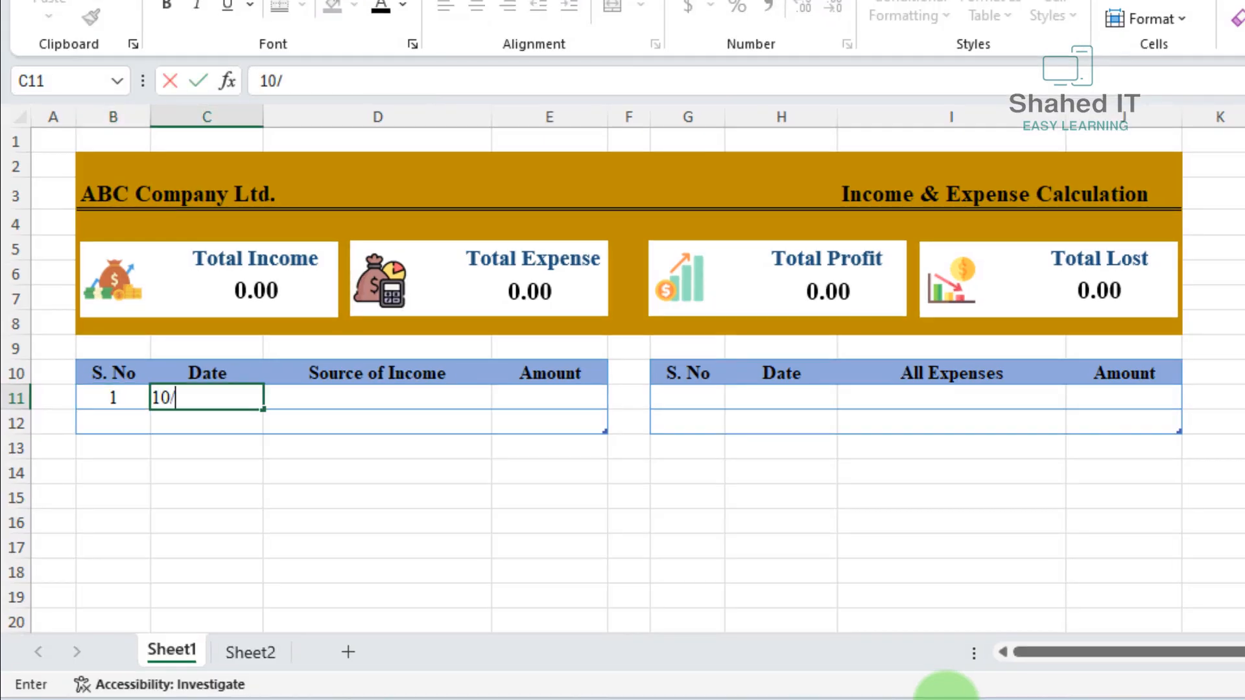
{"action": "type", "text": "1/2025"}
{"action": "key", "text": "Tab"}
{"action": "type", "text": "Mont"}
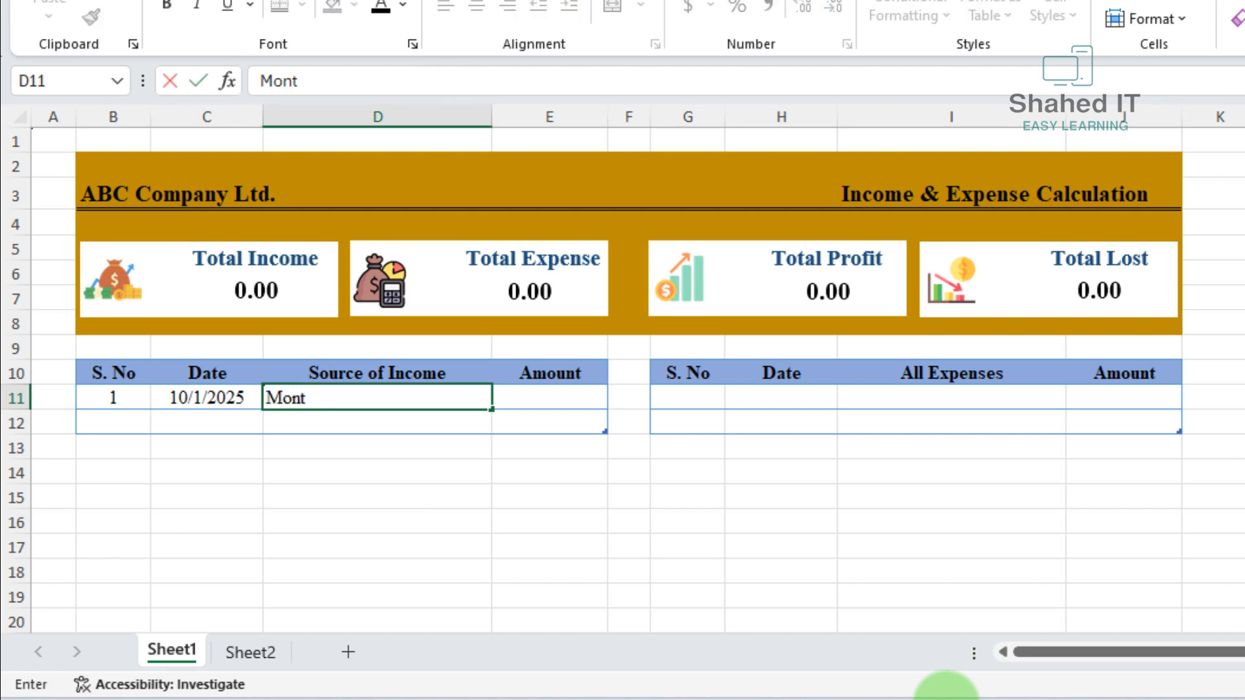
{"action": "type", "text": "hly Salary"}
{"action": "key", "text": "Tab"}
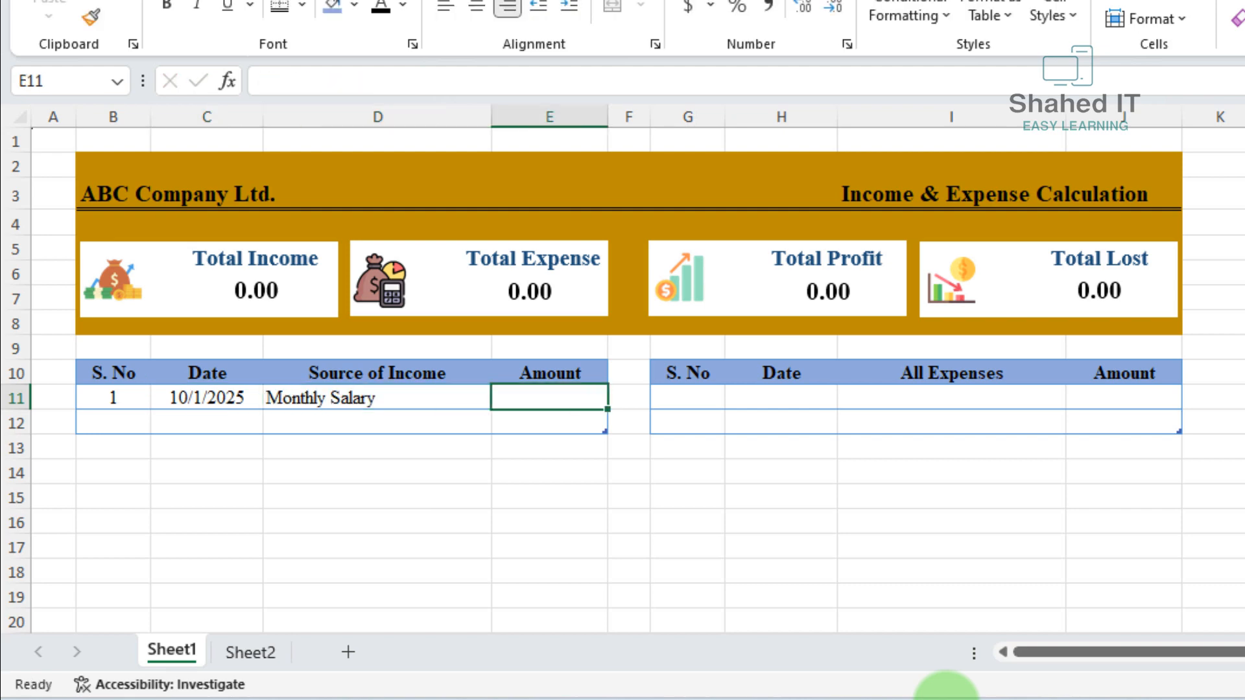
{"action": "type", "text": "40000"}
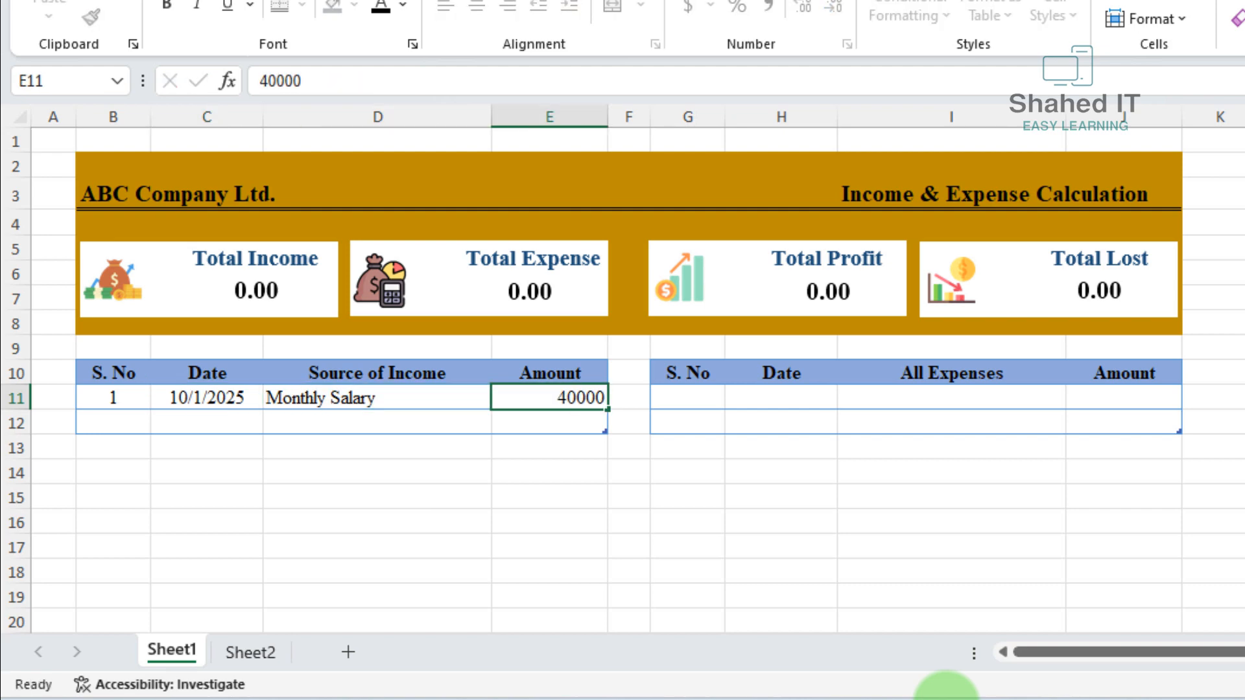
{"action": "key", "text": "Tab"}
Fill the second income row with serial number 2, date 10/1/2025, source Savings Interest and amount 4000
{"action": "type", "text": "2"}
{"action": "key", "text": "Tab"}
{"action": "type", "text": "10/"}
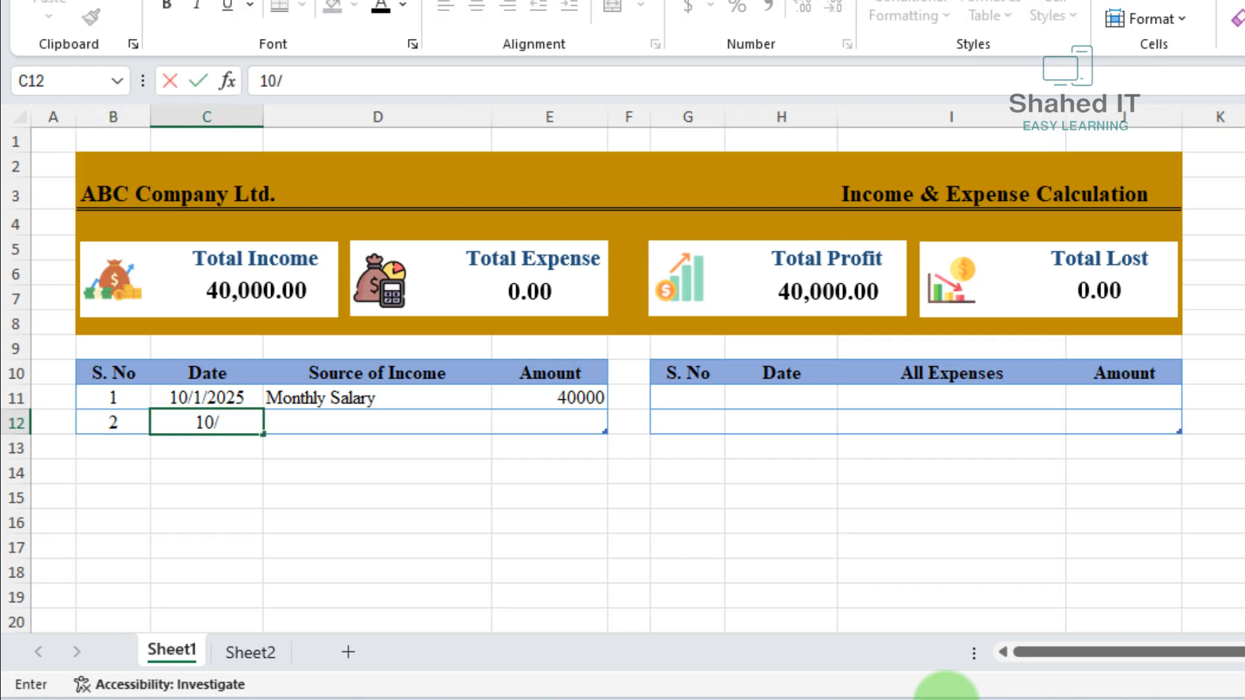
{"action": "type", "text": "1/2025"}
{"action": "key", "text": "Tab"}
{"action": "type", "text": "Savin"}
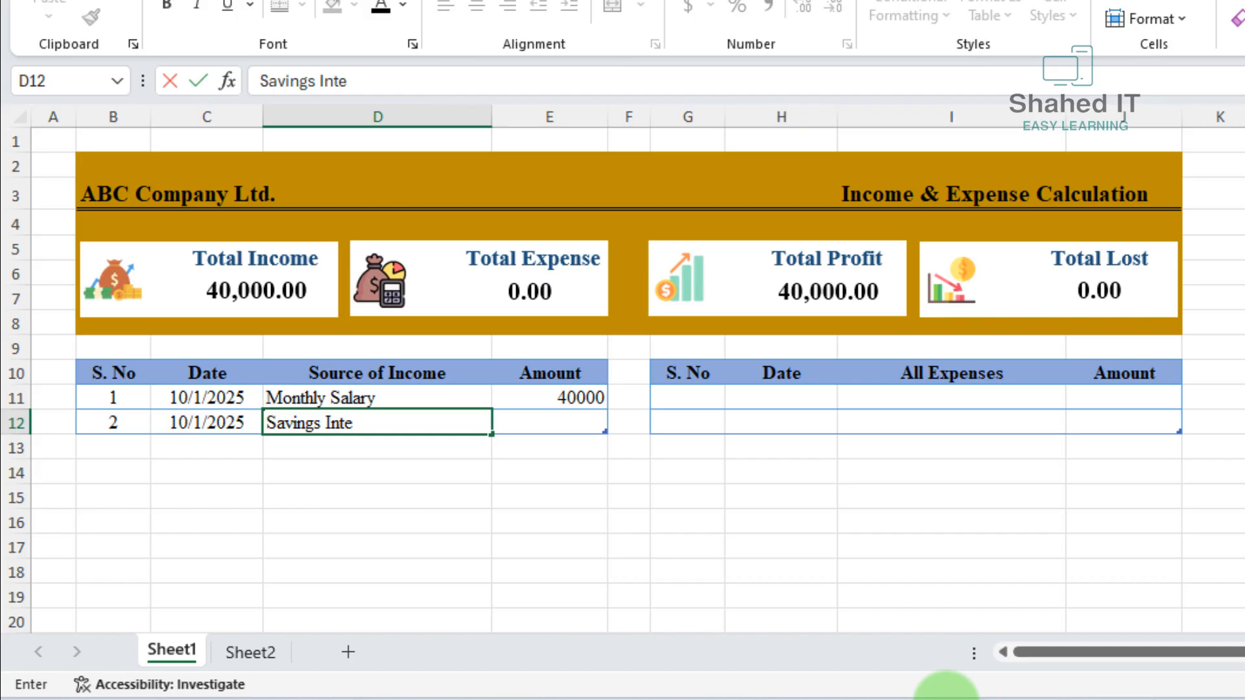
{"action": "type", "text": "gs Interest"}
{"action": "key", "text": "Tab"}
{"action": "type", "text": "4000"}
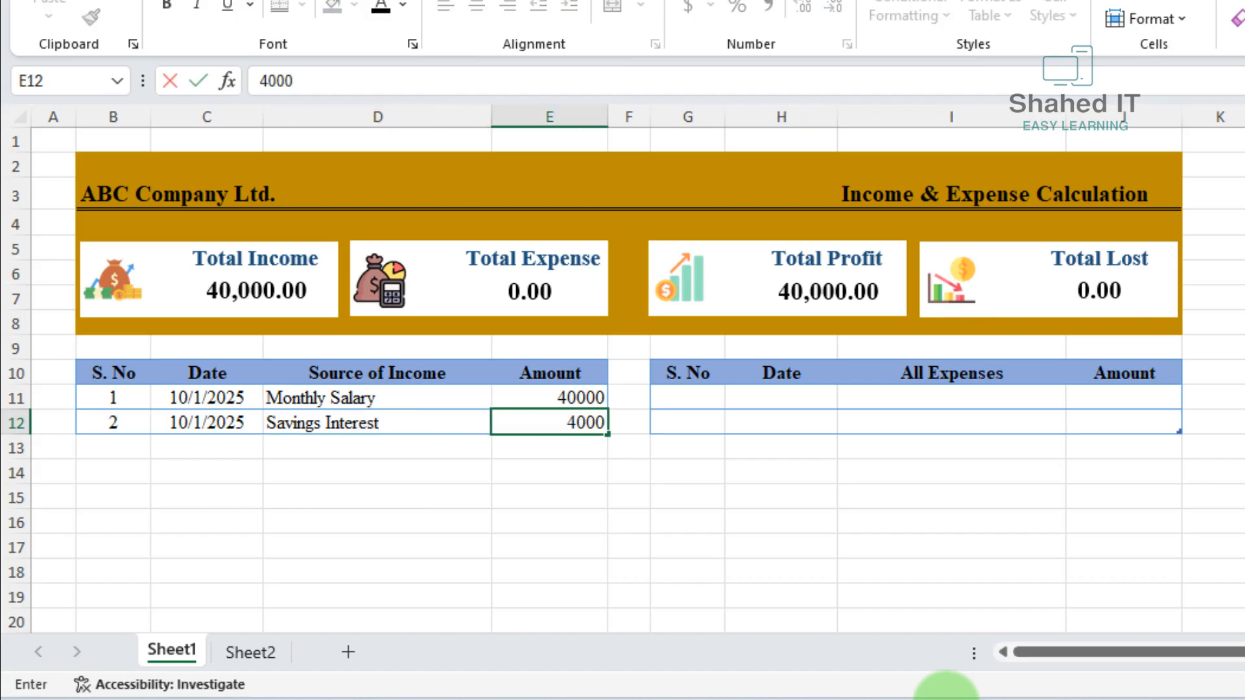
{"action": "key", "text": "Tab"}
Fill the third income row with serial number 3, date 10/5/2025, source Rental Income and amount 5000
{"action": "type", "text": "3"}
{"action": "key", "text": "Tab"}
{"action": "type", "text": "10/"}
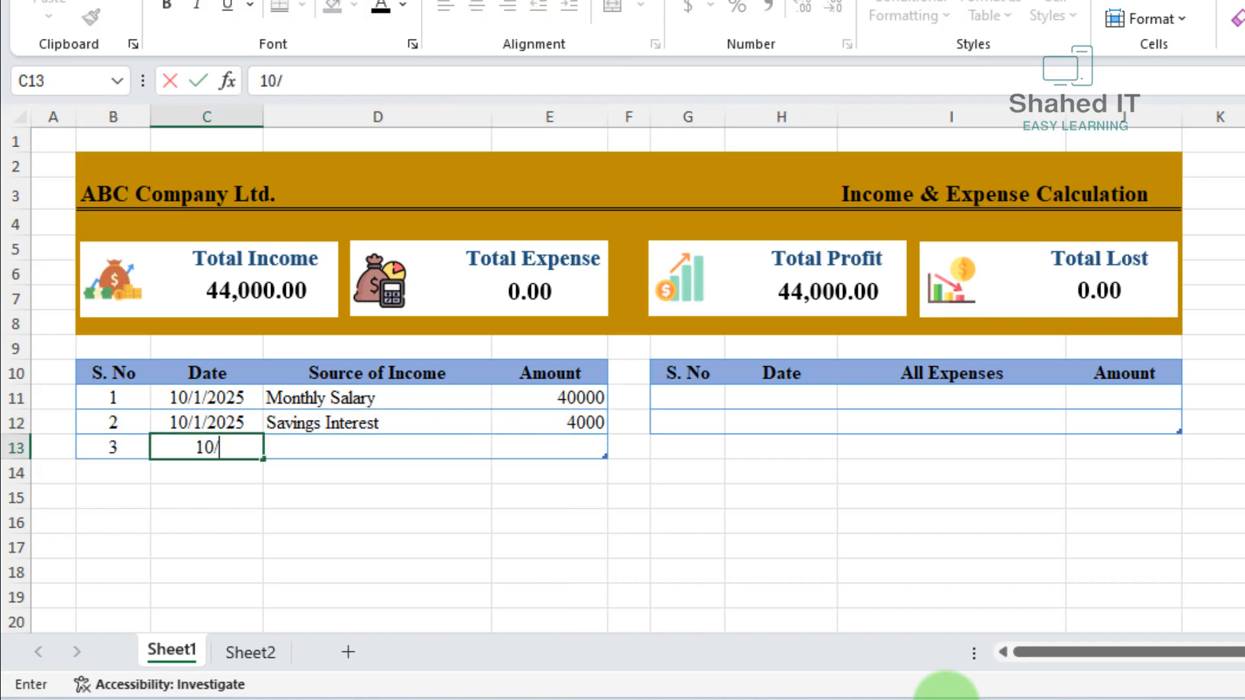
{"action": "type", "text": "5/2025"}
{"action": "key", "text": "Tab"}
{"action": "type", "text": "Re"}
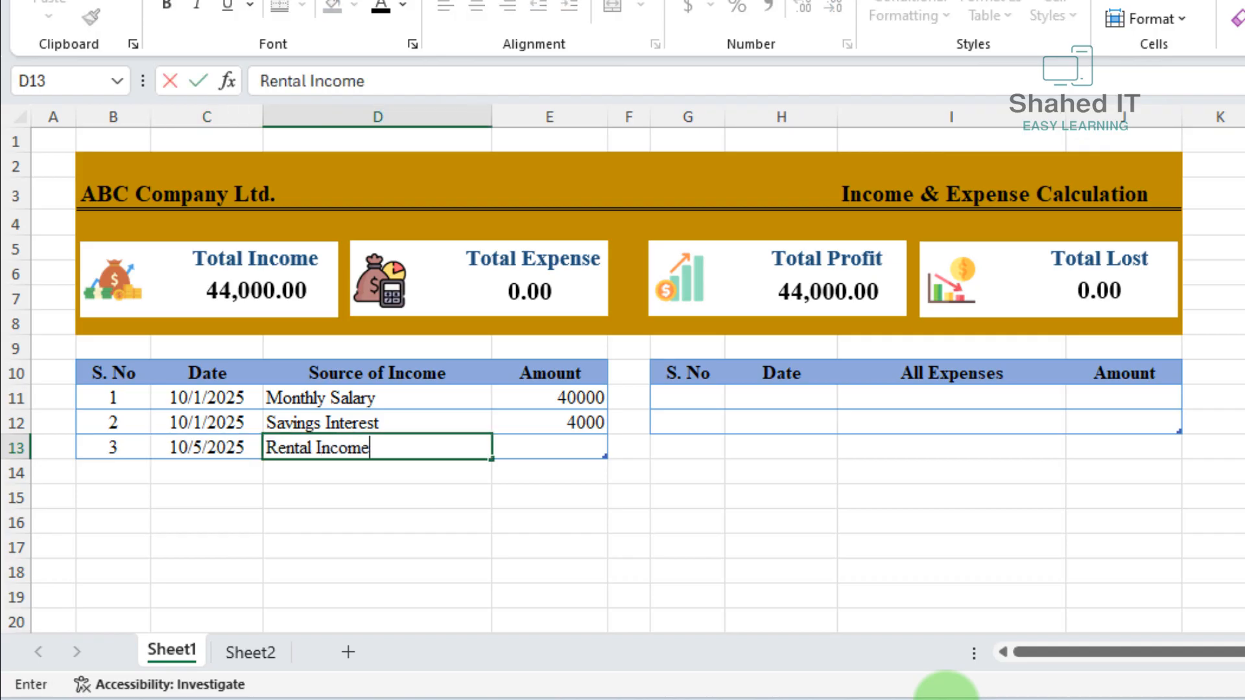
{"action": "type", "text": "ntal Income"}
{"action": "key", "text": "Tab"}
{"action": "type", "text": "5000"}
{"action": "key", "text": "Tab"}
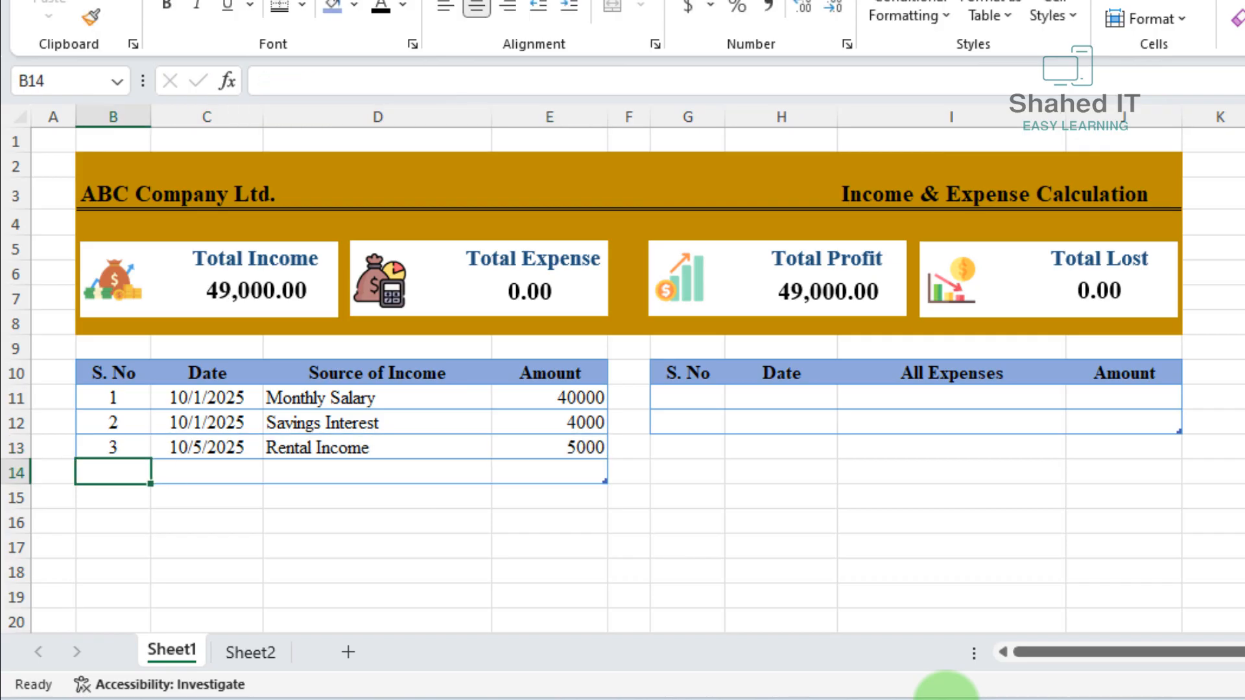
Fill the fourth income row with serial number 4, date 10/5/2025, source Business Income and amount 3000
{"action": "type", "text": "4"}
{"action": "key", "text": "Tab"}
{"action": "type", "text": "10/5/25"}
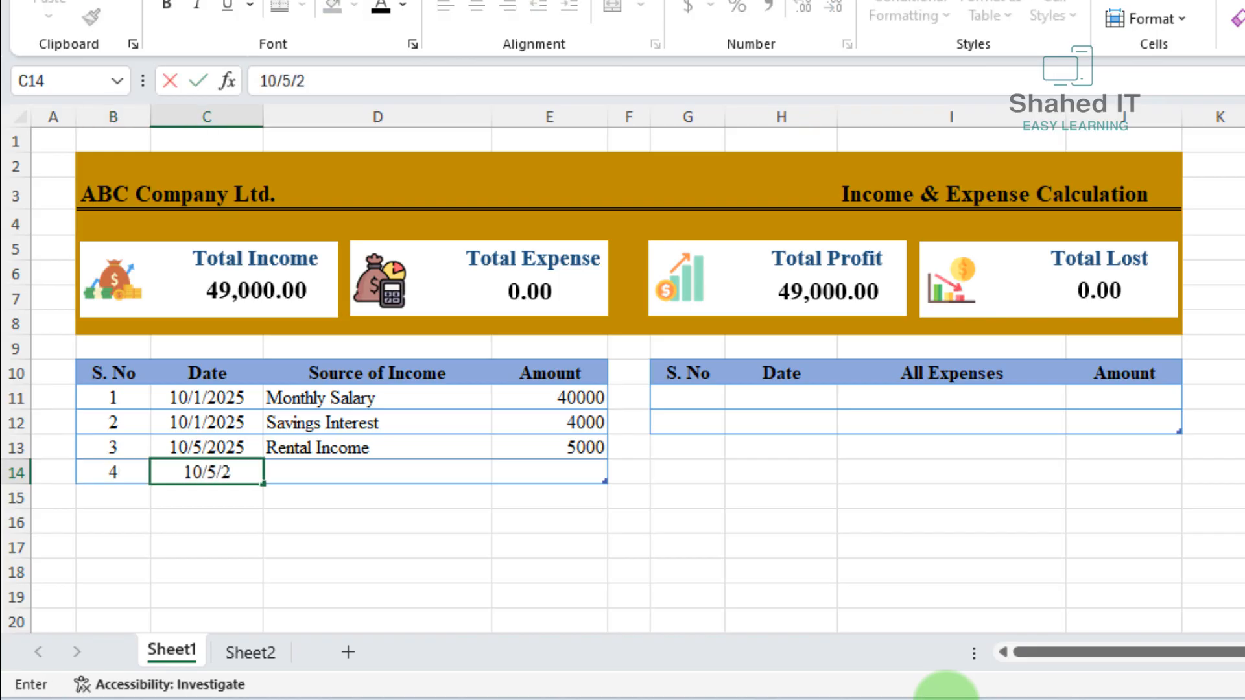
{"action": "key", "text": "Tab"}
{"action": "type", "text": "Bu"}
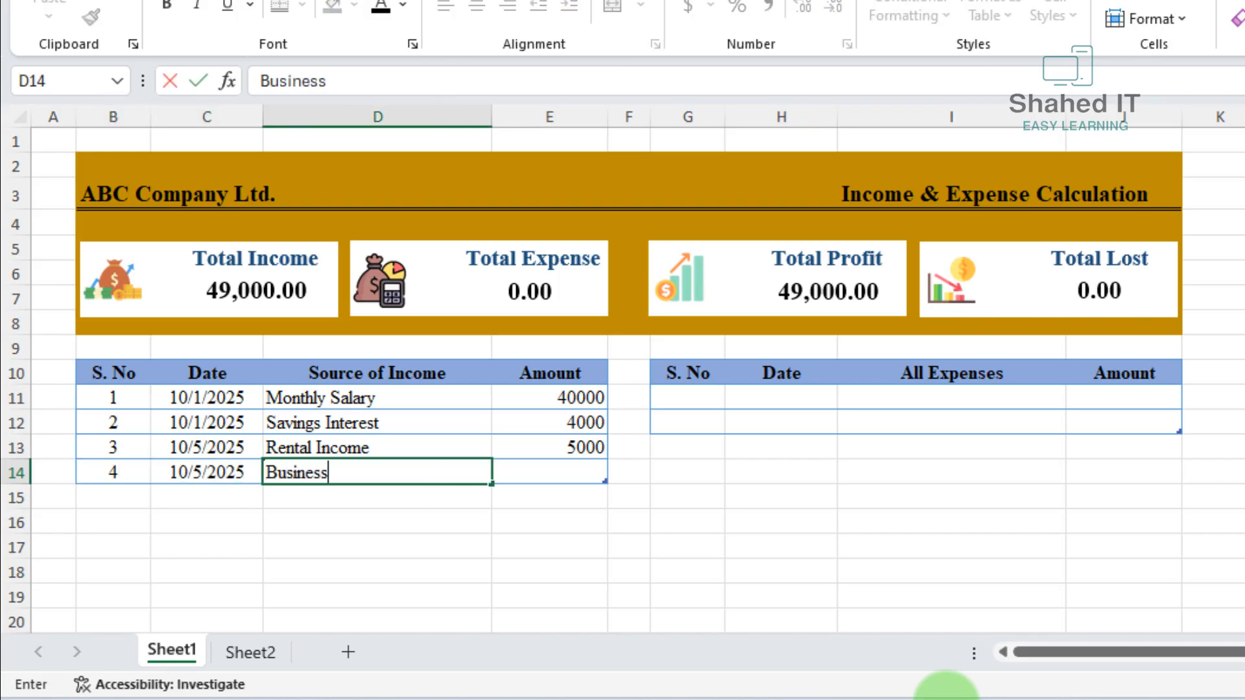
{"action": "type", "text": "siness Income"}
{"action": "key", "text": "Tab"}
{"action": "type", "text": "3000"}
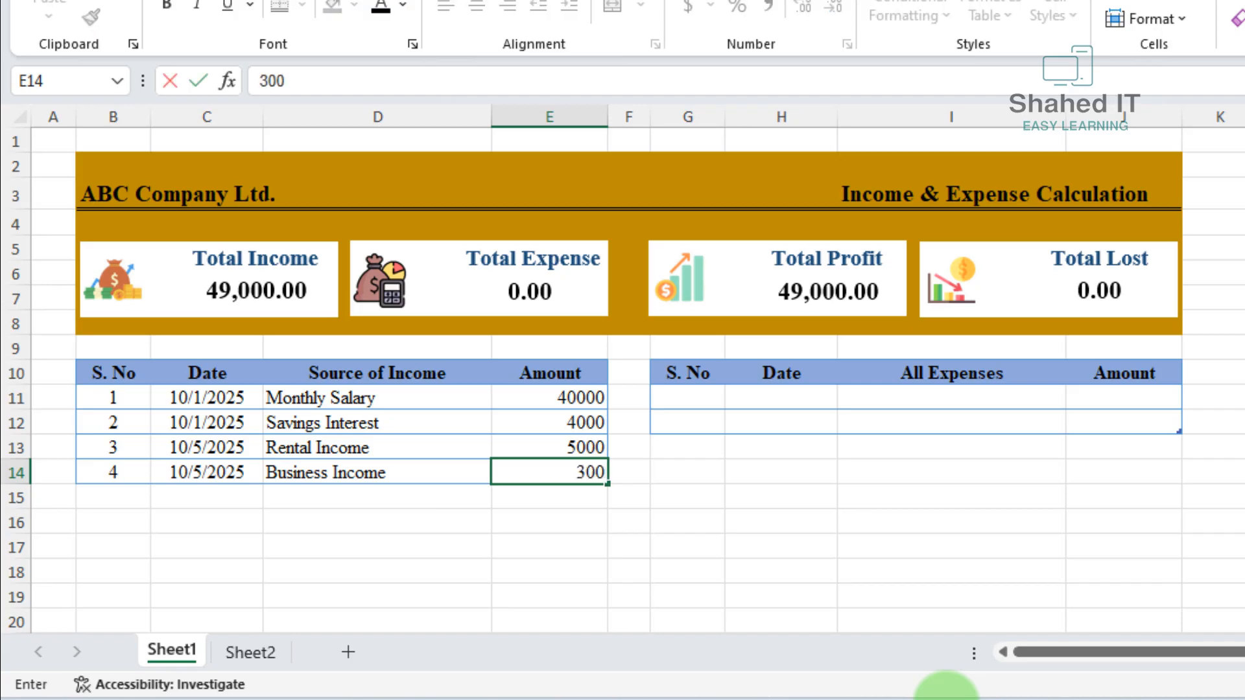
{"action": "key", "text": "Return"}
Fill the fifth income row with serial number 5, date 10/7/2025, source Asset Income and amount 8000
{"action": "type", "text": "5"}
{"action": "key", "text": "Tab"}
{"action": "type", "text": "Ass"}
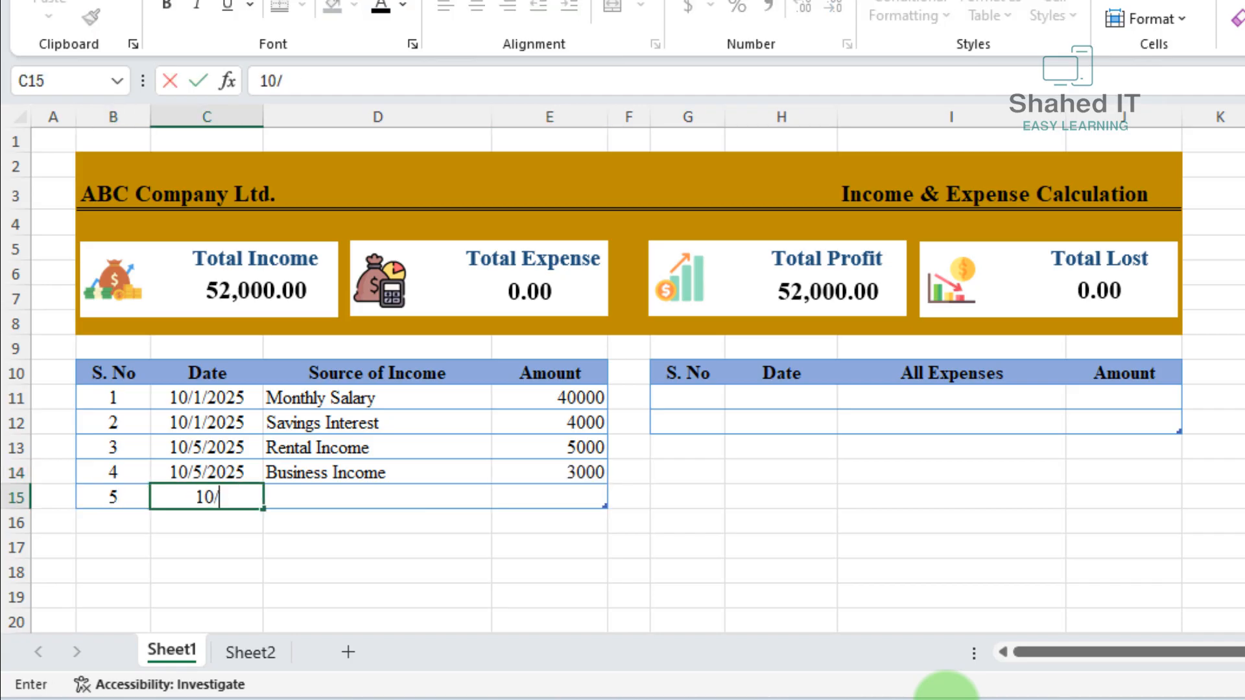
{"action": "type", "text": "7/2025"}
{"action": "key", "text": "Tab"}
{"action": "type", "text": "Ass"}
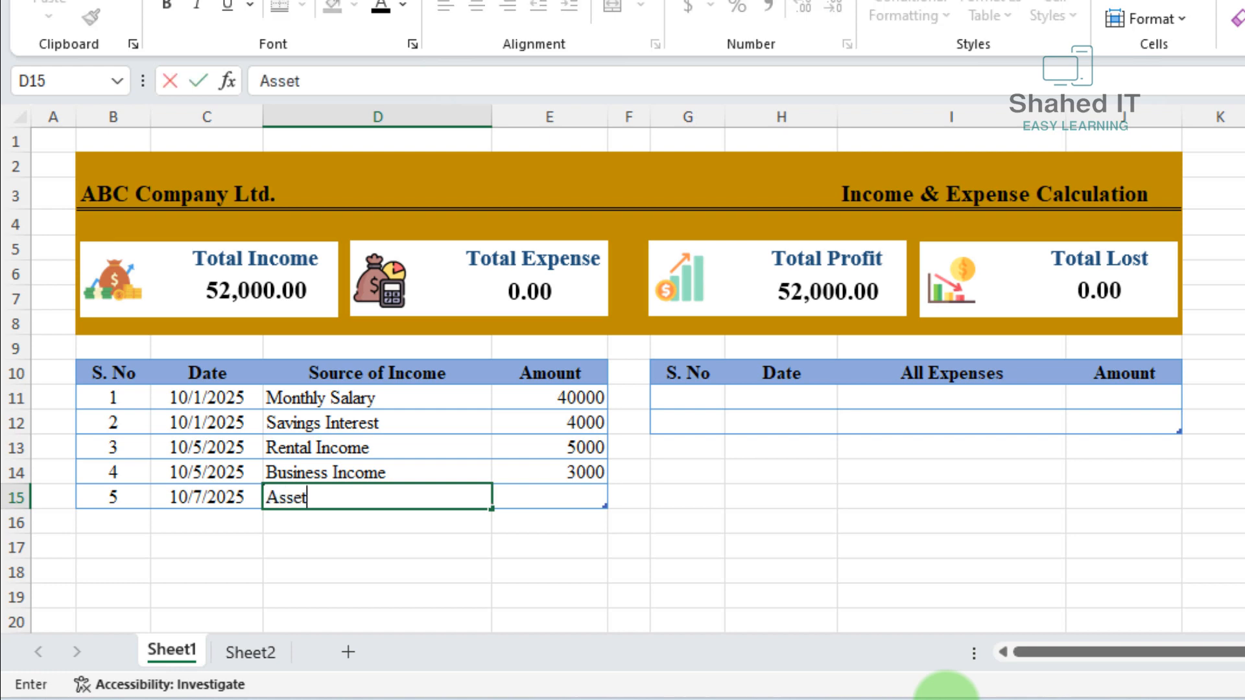
{"action": "type", "text": "et Income"}
{"action": "key", "text": "Tab"}
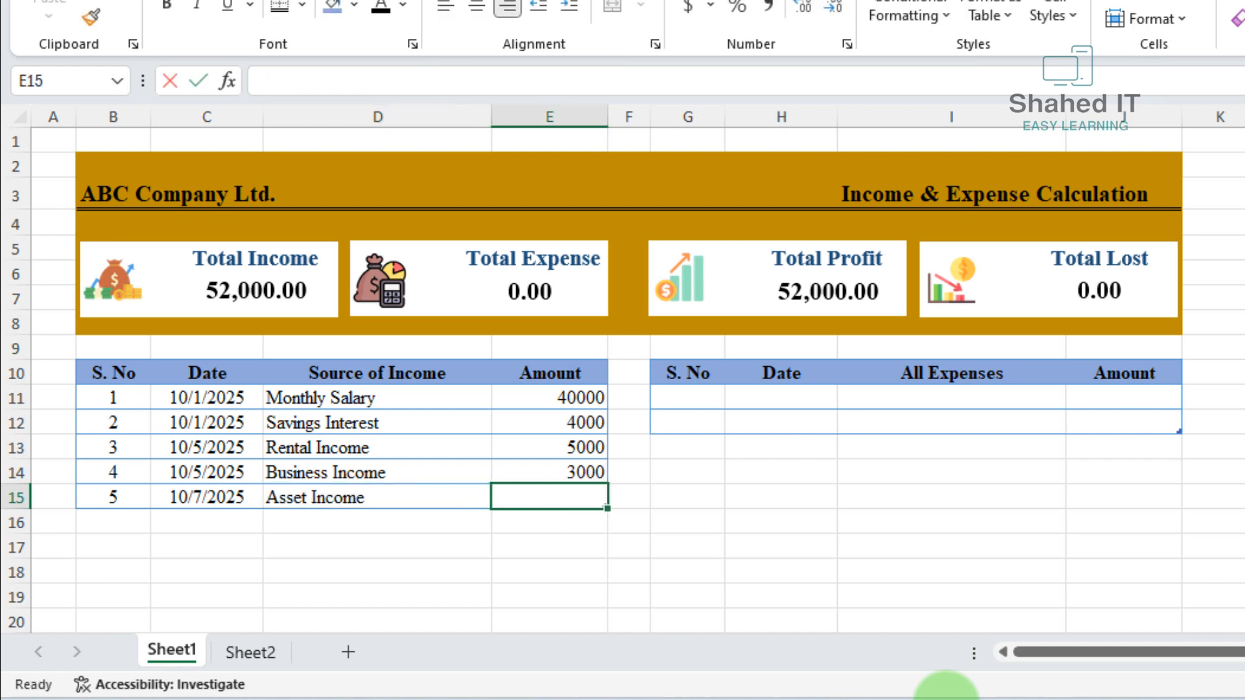
{"action": "type", "text": "8000"}
{"action": "key", "text": "Return"}
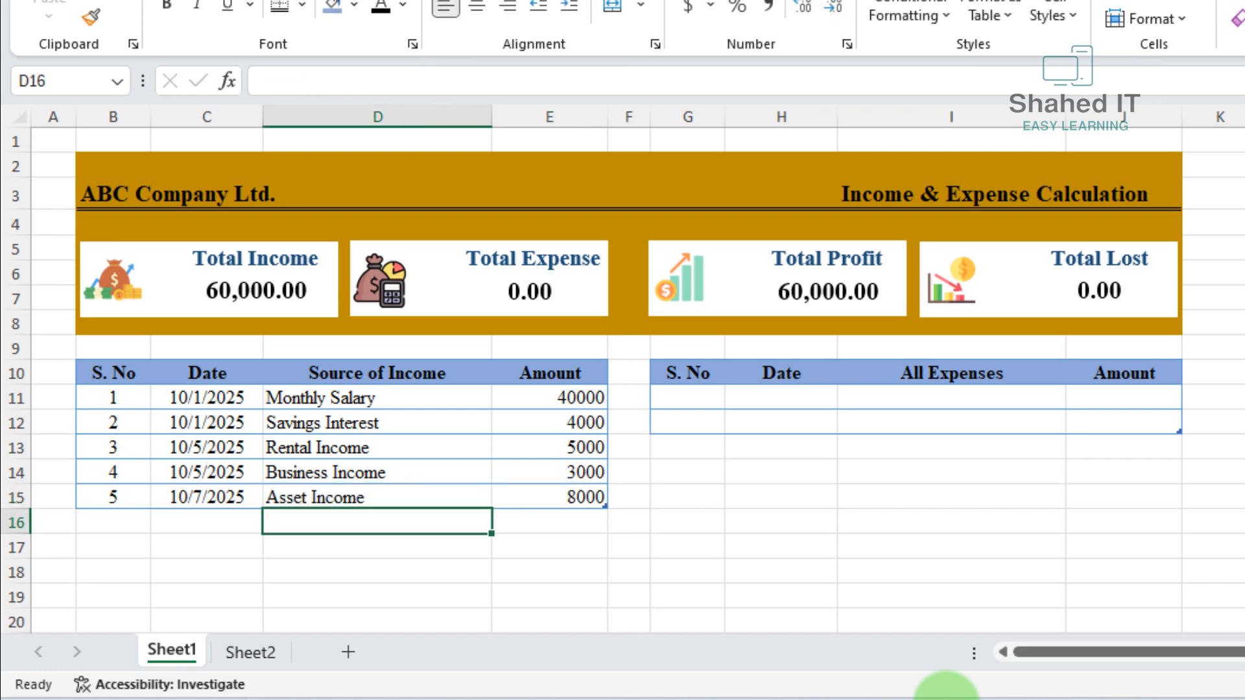
Fill the first row of the expense table with serial number 1, date 10/1/2025, expense House Rent and amount 25000
{"action": "left_click", "coordinate": [694, 398]}
{"action": "type", "text": "1"}
{"action": "key", "text": "Tab"}
{"action": "type", "text": "10/"}
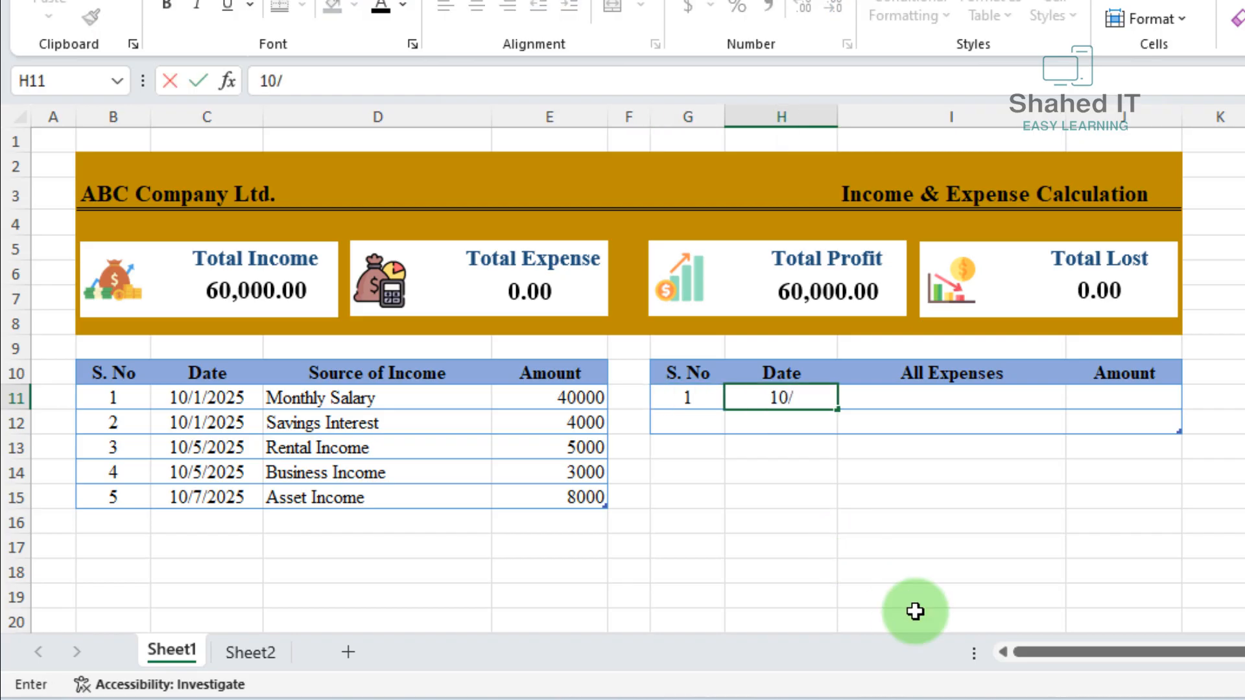
{"action": "type", "text": "1/2025"}
{"action": "key", "text": "Tab"}
{"action": "type", "text": "House"}
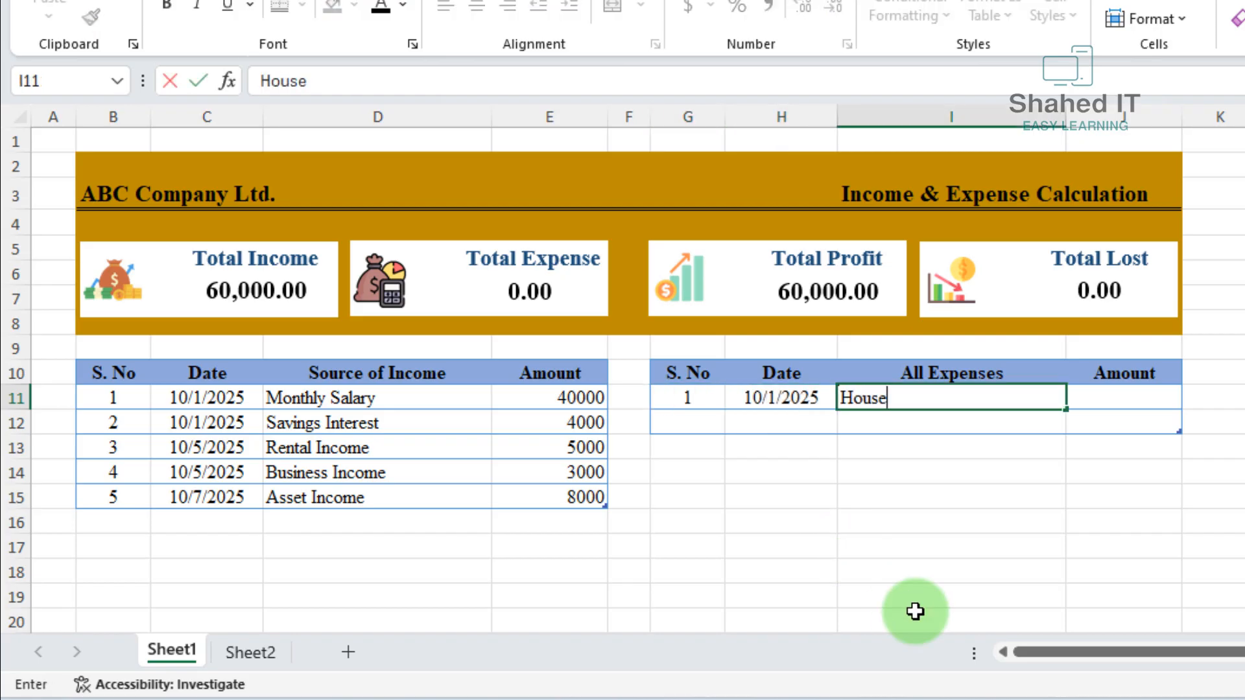
{"action": "key", "text": "Tab"}
{"action": "type", "text": "25000"}
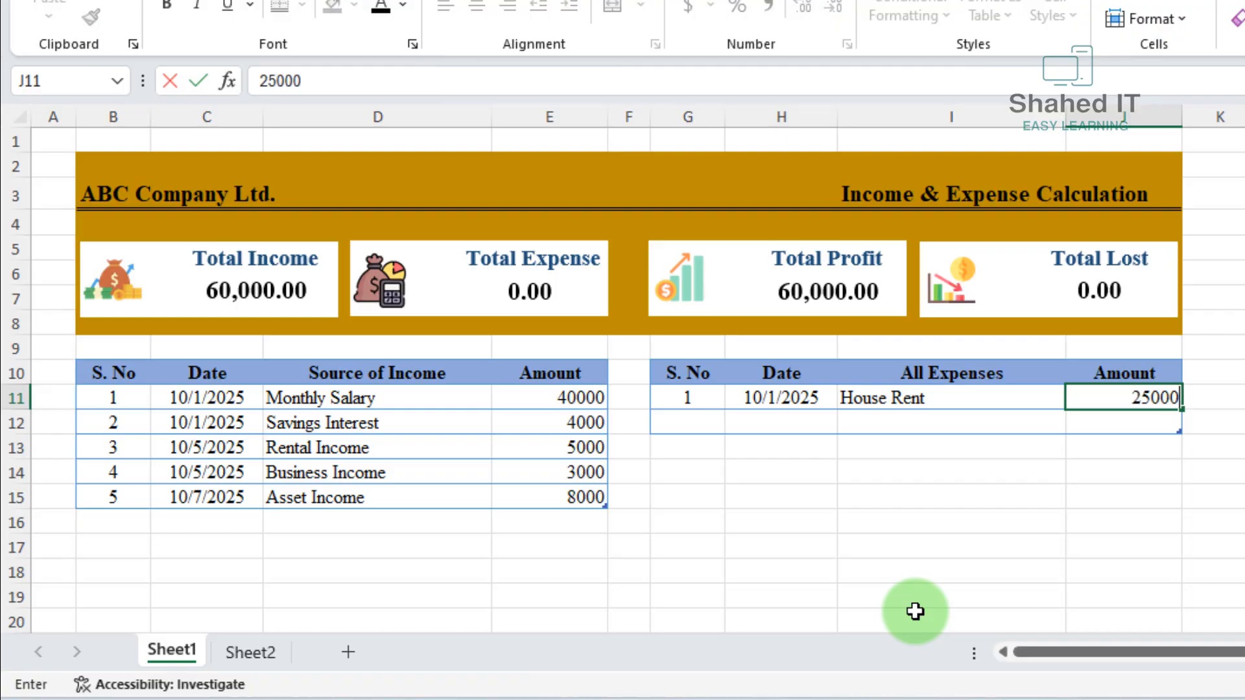
{"action": "key", "text": "Tab"}
Fill the second expense row with serial number 2, date 10/2/2025, expense Internet Bill and amount 1000
{"action": "type", "text": "2"}
{"action": "key", "text": "Tab"}
{"action": "type", "text": "10/2/2025"}
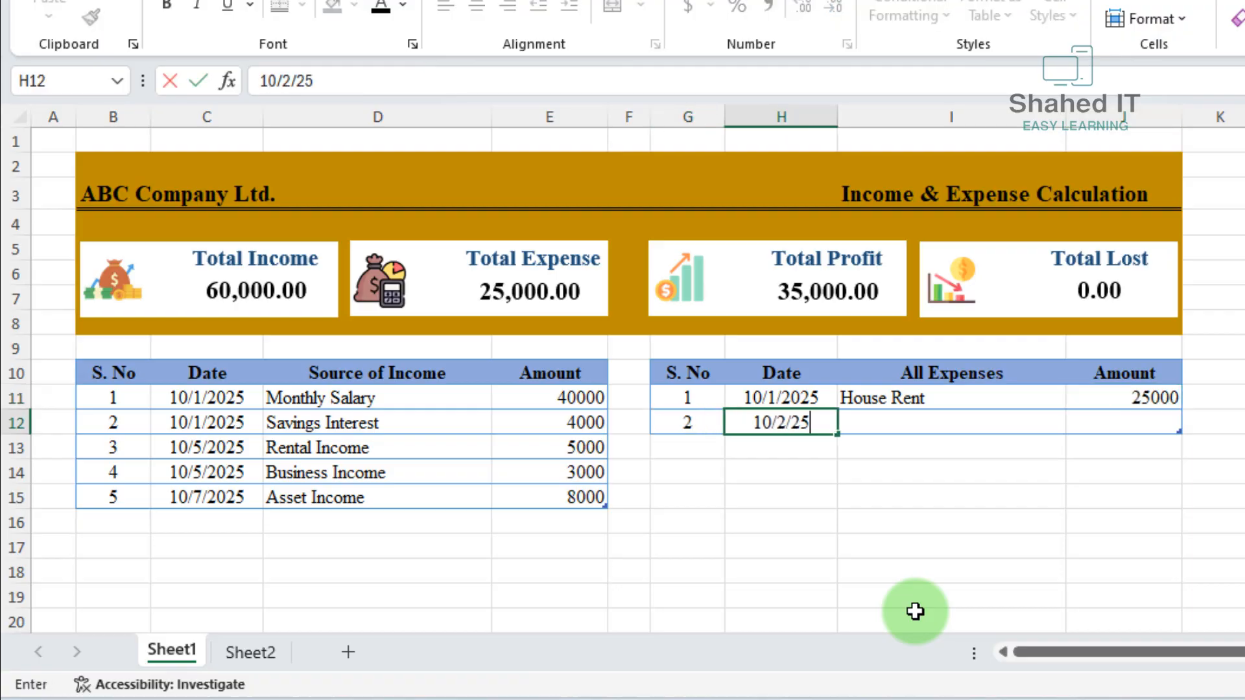
{"action": "key", "text": "Tab"}
{"action": "type", "text": "In"}
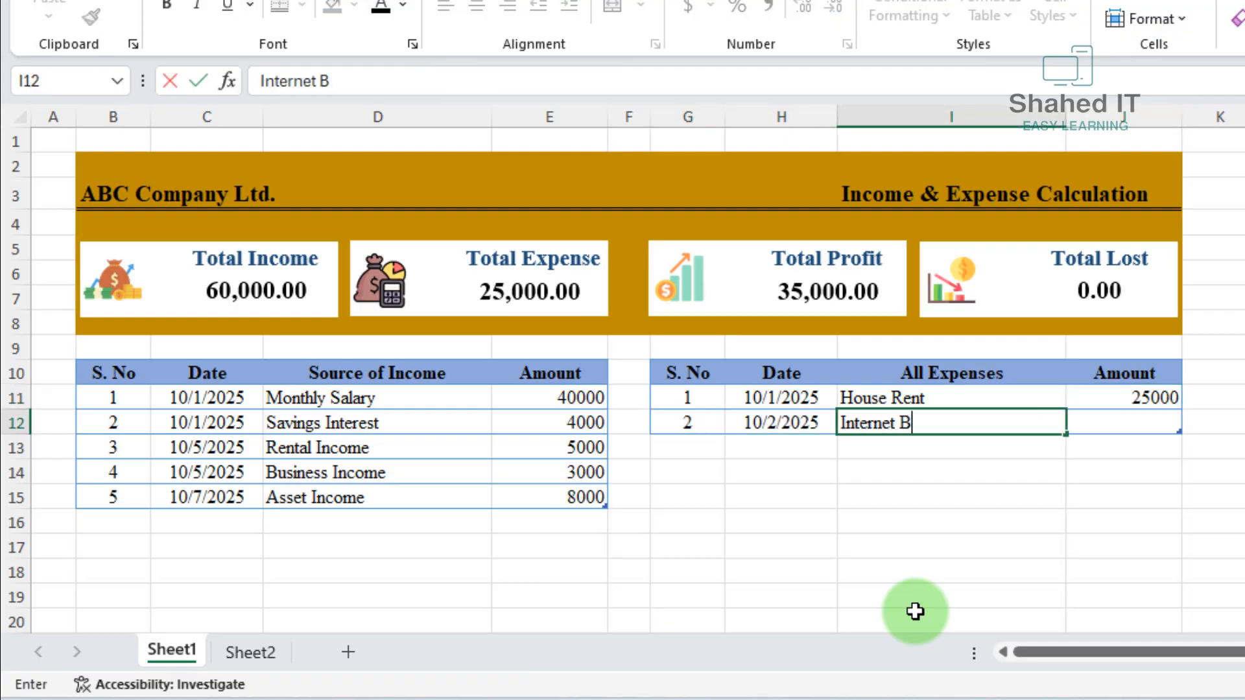
{"action": "type", "text": "ternet Bill"}
{"action": "key", "text": "Tab"}
{"action": "type", "text": "1000"}
{"action": "key", "text": "Tab"}
Fill the third expense row with serial number 3, date 10/2/2025, expense Gas Bill and amount 2500
{"action": "type", "text": "3"}
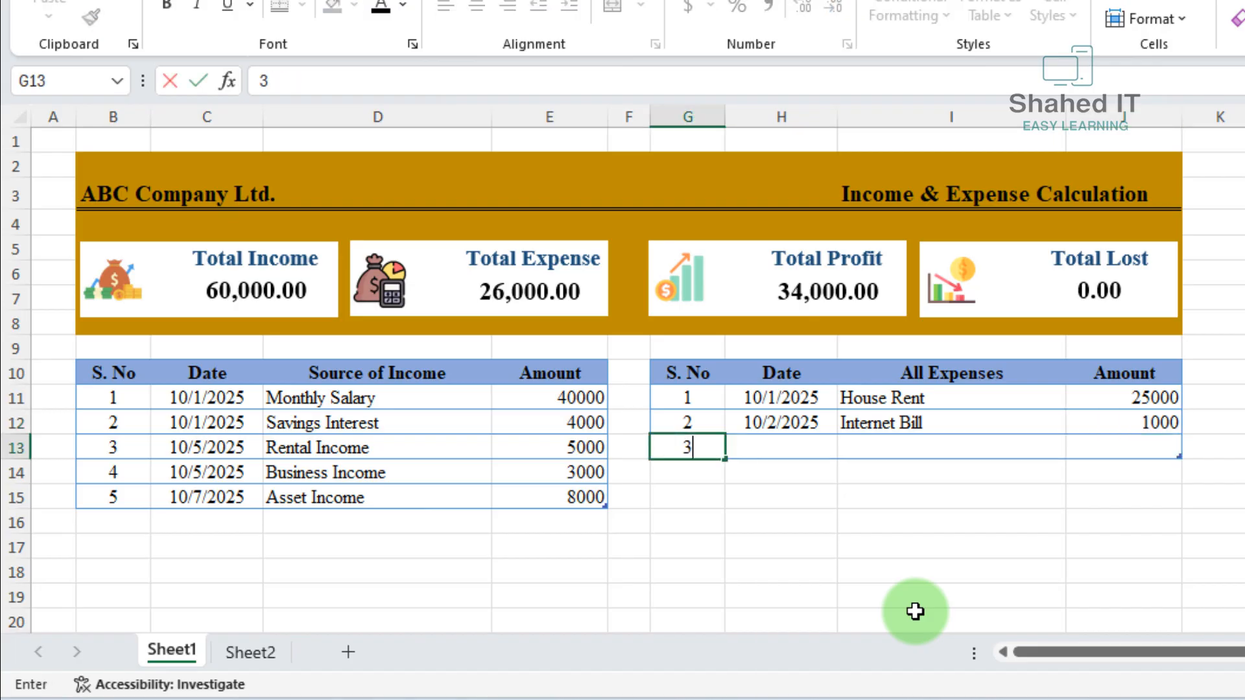
{"action": "key", "text": "Tab"}
{"action": "type", "text": "10/2/2025"}
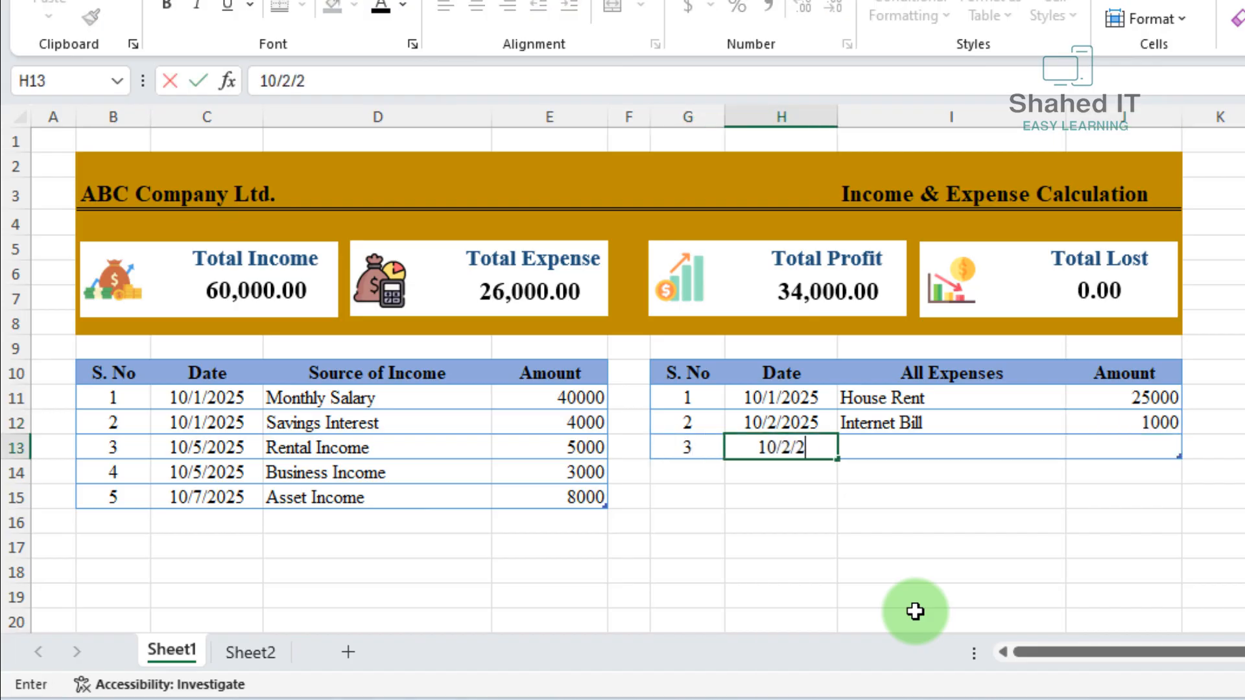
{"action": "key", "text": "Tab"}
{"action": "type", "text": "Gas B"}
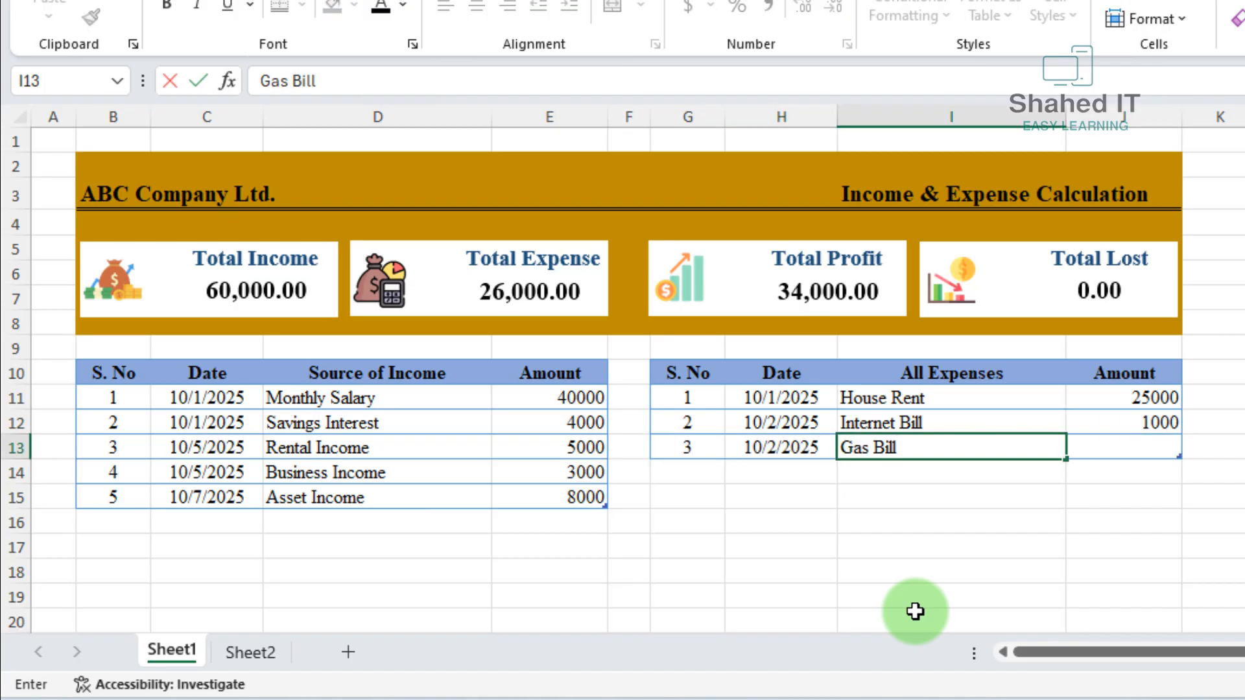
{"action": "key", "text": "Tab"}
{"action": "type", "text": "2500"}
{"action": "key", "text": "Tab"}
Fill the fourth expense row with serial number 4, date 10/10/2025, expense Electricity Bill and amount 2500
{"action": "type", "text": "4"}
{"action": "key", "text": "Tab"}
{"action": "type", "text": "10"}
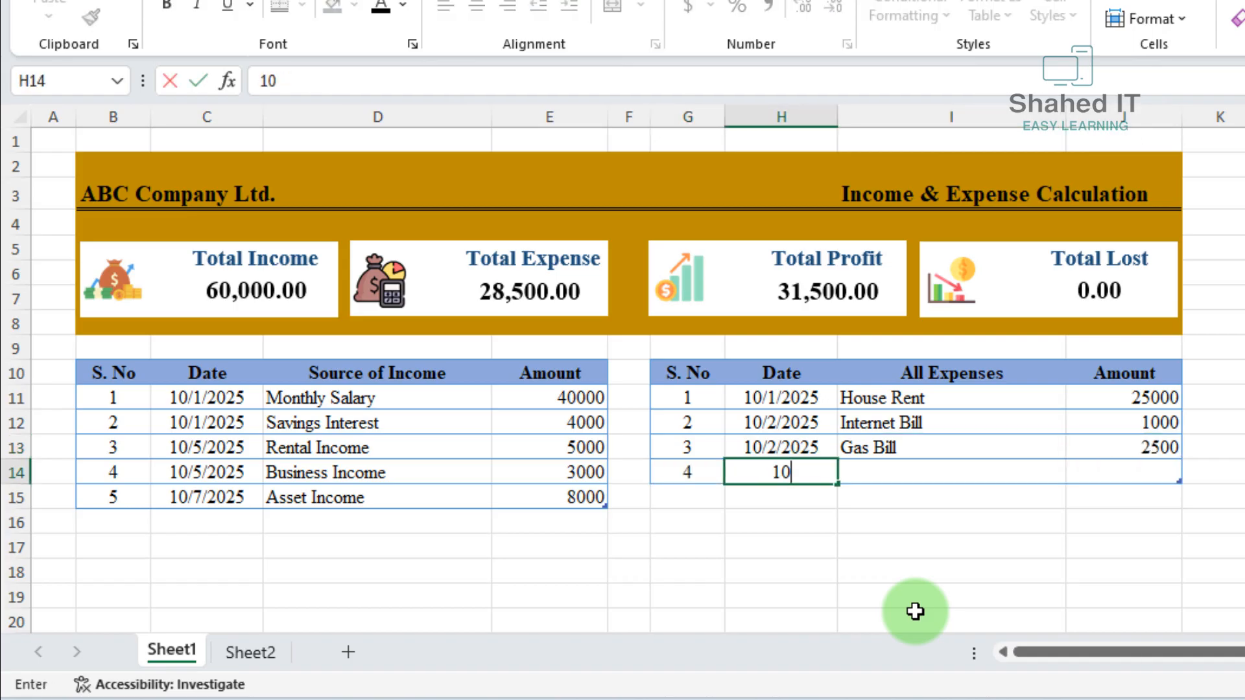
{"action": "type", "text": "/10/25"}
{"action": "key", "text": "Tab"}
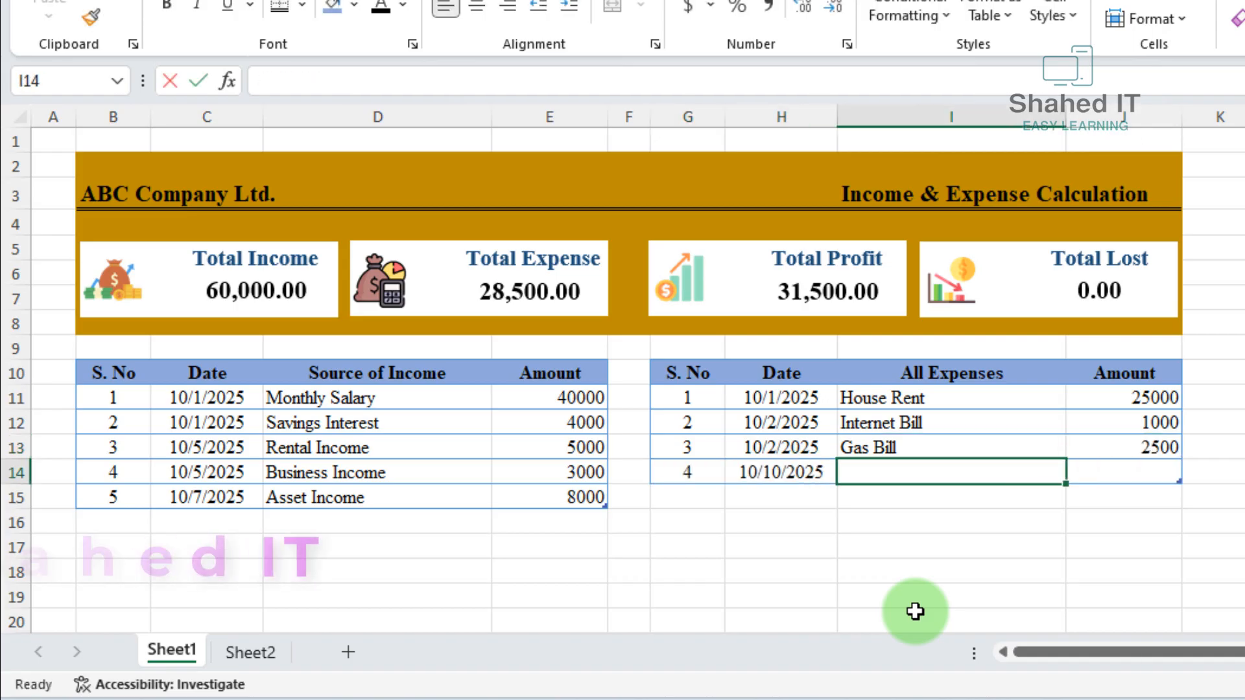
{"action": "type", "text": "Electricity Bill"}
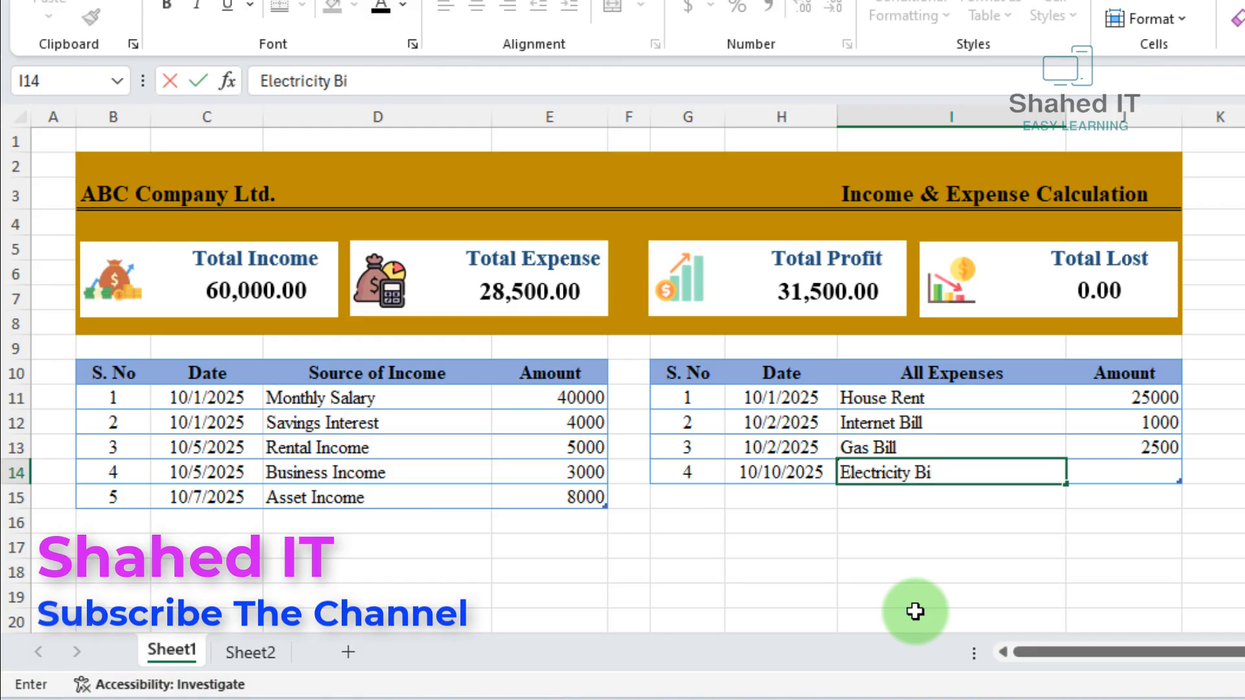
{"action": "key", "text": "Tab"}
{"action": "type", "text": "2500"}
{"action": "key", "text": "Return"}
Fill the fifth expense row with serial number 5, date 10/30/2025, expense Grocery Bills and amount 15000
{"action": "type", "text": "5"}
{"action": "key", "text": "Tab"}
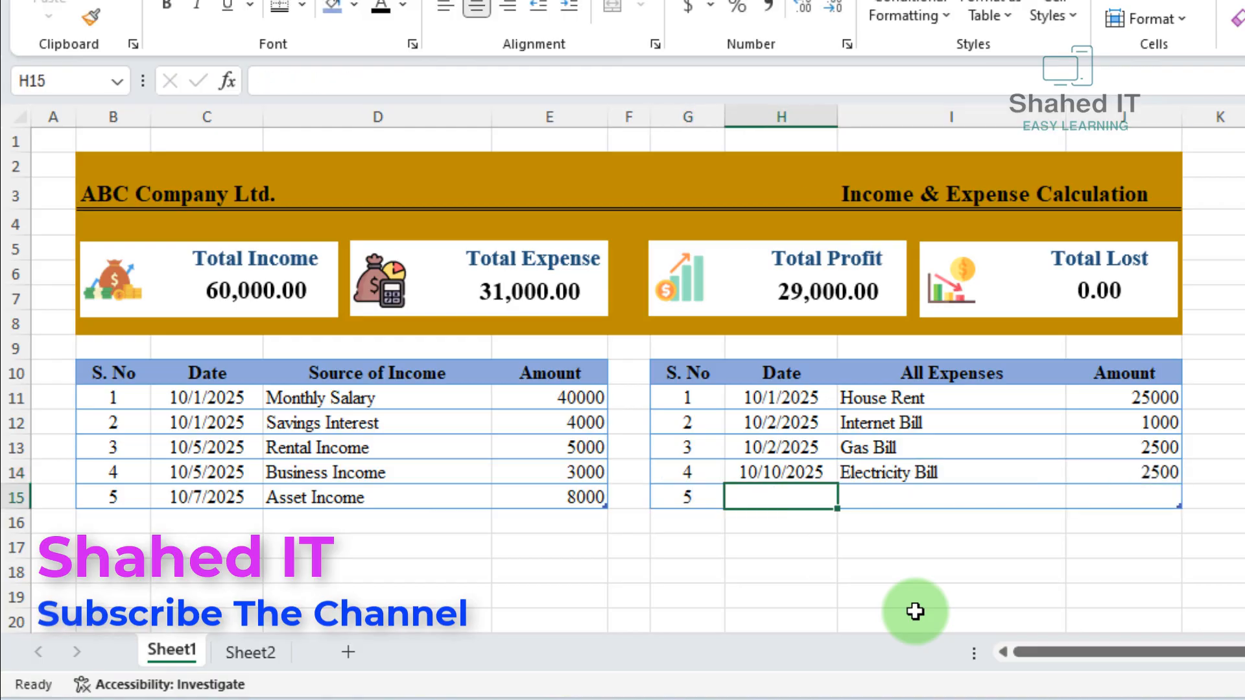
{"action": "type", "text": "10/30/25"}
{"action": "key", "text": "Tab"}
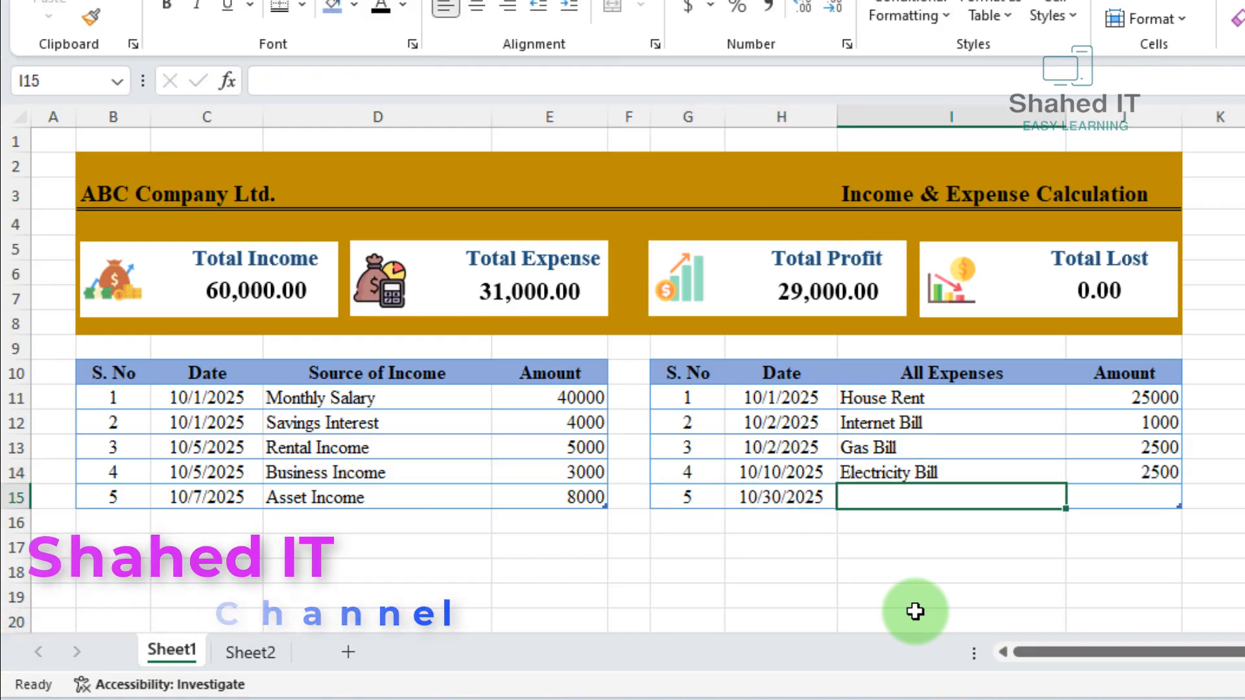
{"action": "type", "text": "Gr"}
{"action": "type", "text": "o"}
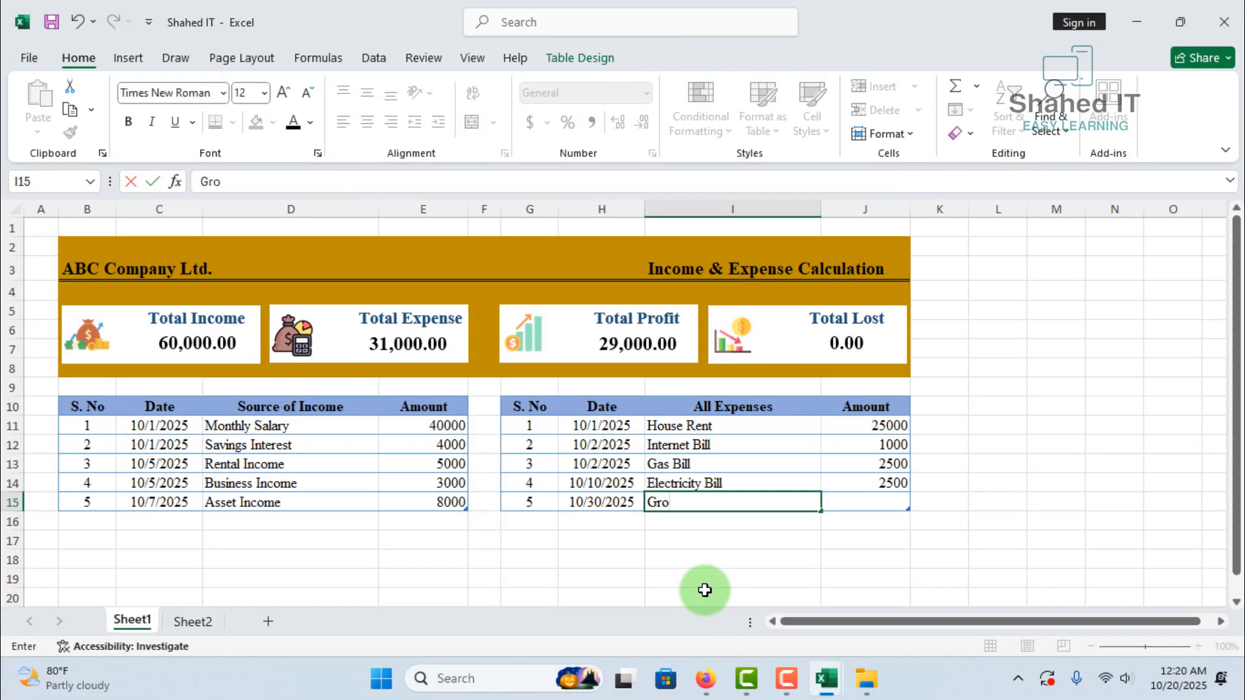
{"action": "type", "text": "cery Bills"}
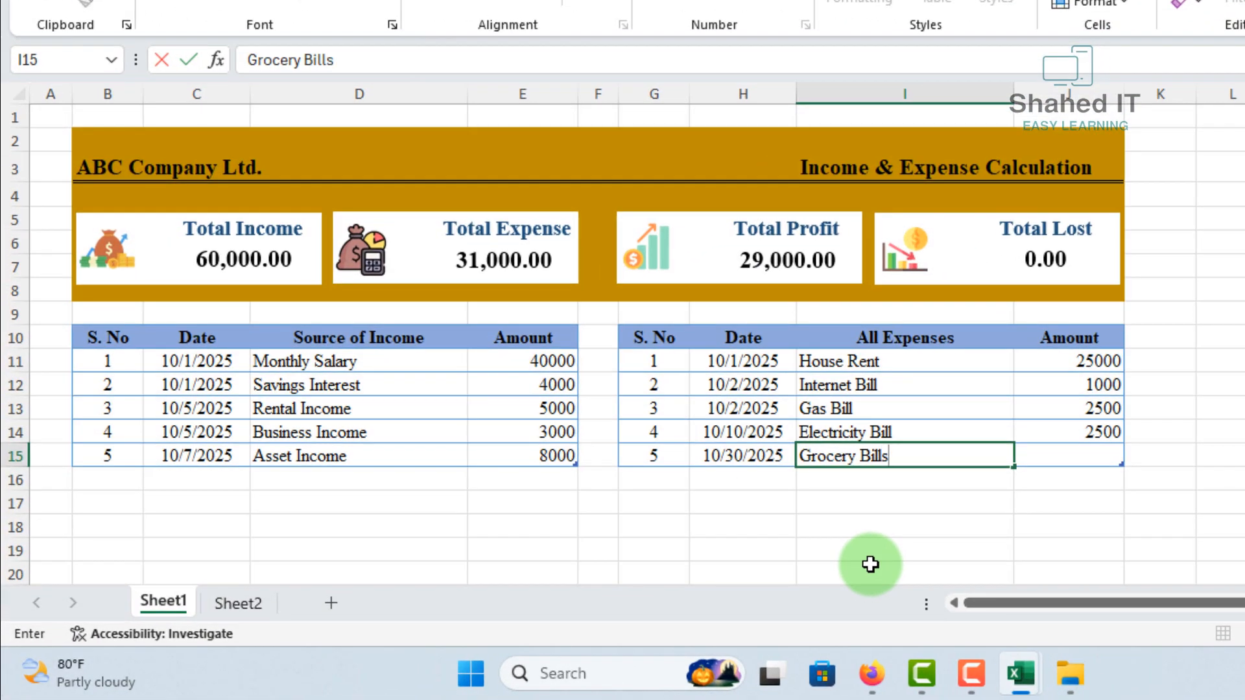
{"action": "key", "text": "Tab"}
{"action": "type", "text": "150"}
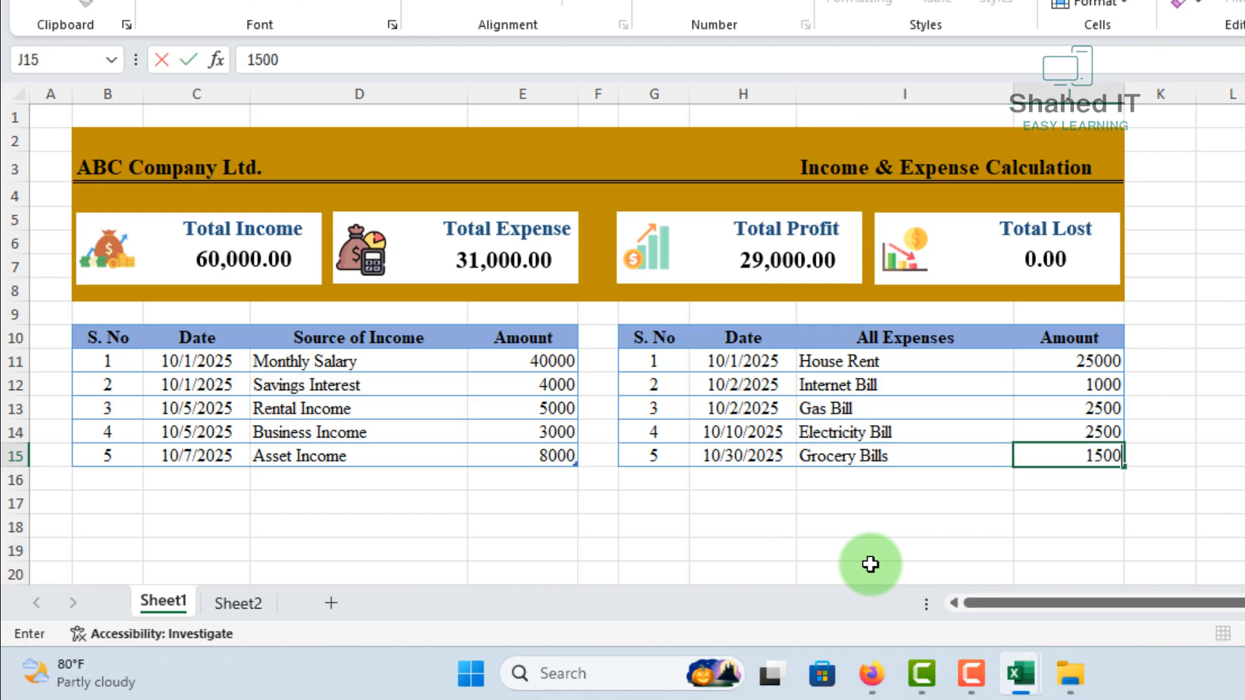
{"action": "left_click", "coordinate": [1099, 506]}
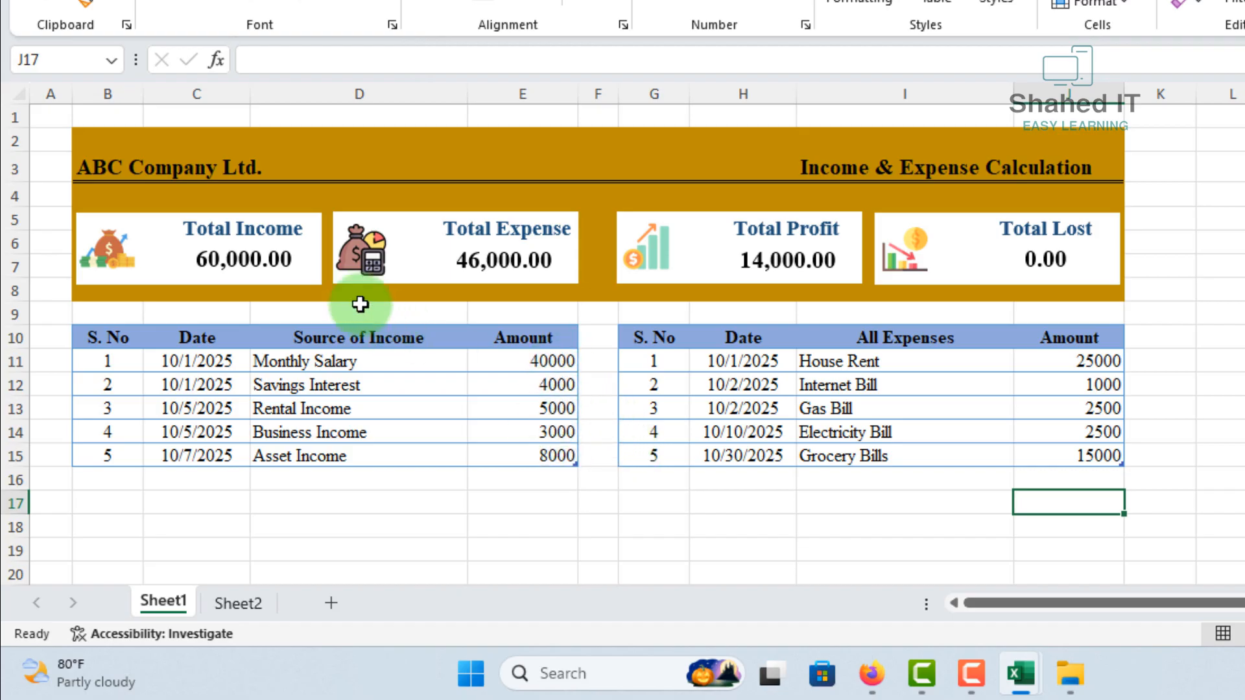
Check the sums of the income amounts and of the expense amounts against the summary boxes
{"action": "left_click", "coordinate": [224, 262]}
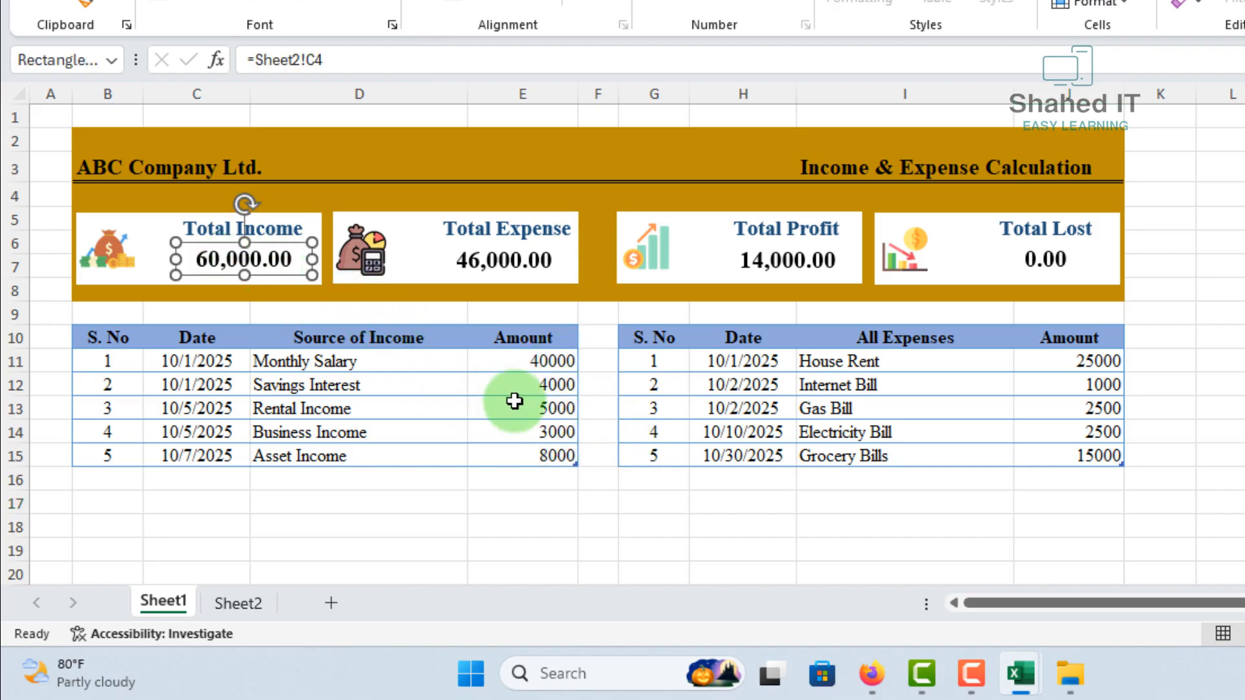
{"action": "left_click", "coordinate": [1087, 452]}
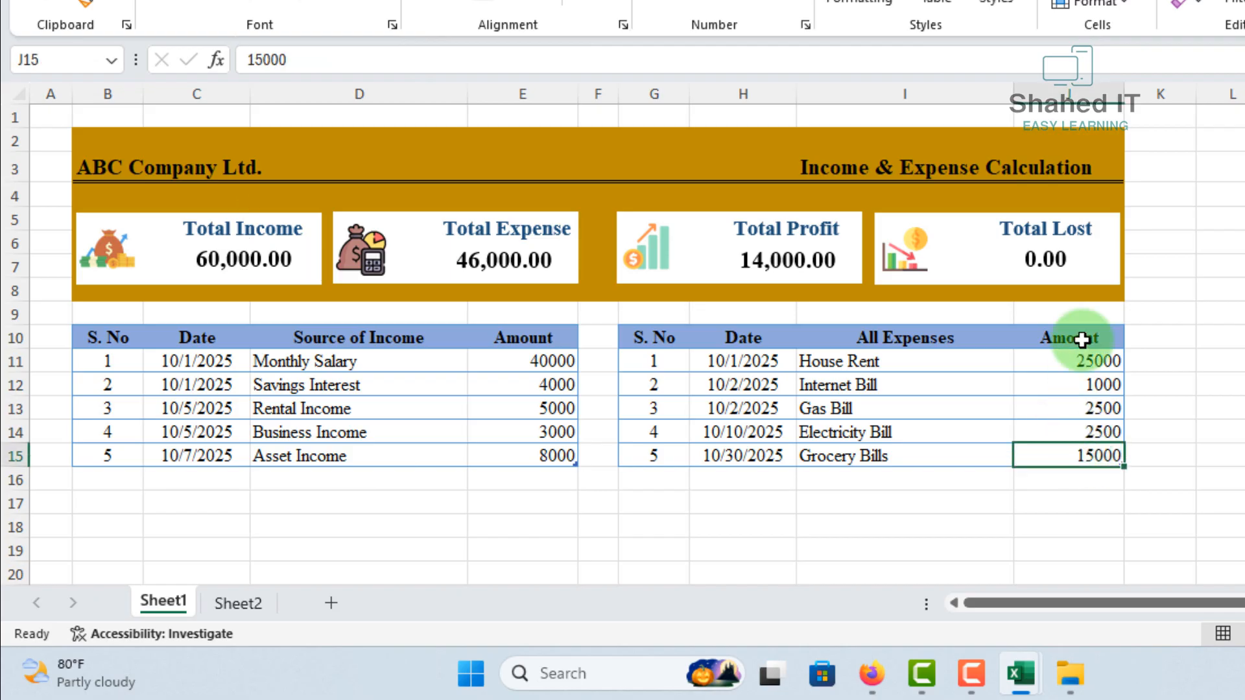
{"action": "left_click_drag", "start_coordinate": [522, 361], "coordinate": [545, 462]}
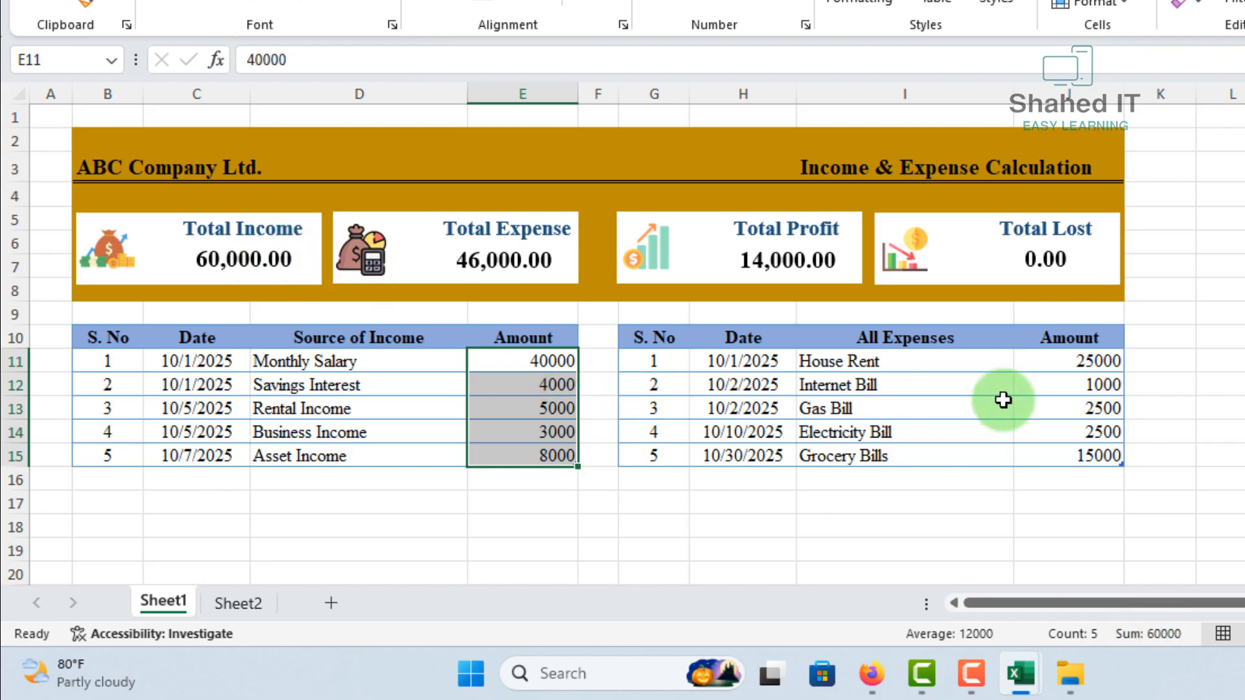
{"action": "left_click_drag", "start_coordinate": [1064, 367], "coordinate": [1079, 447]}
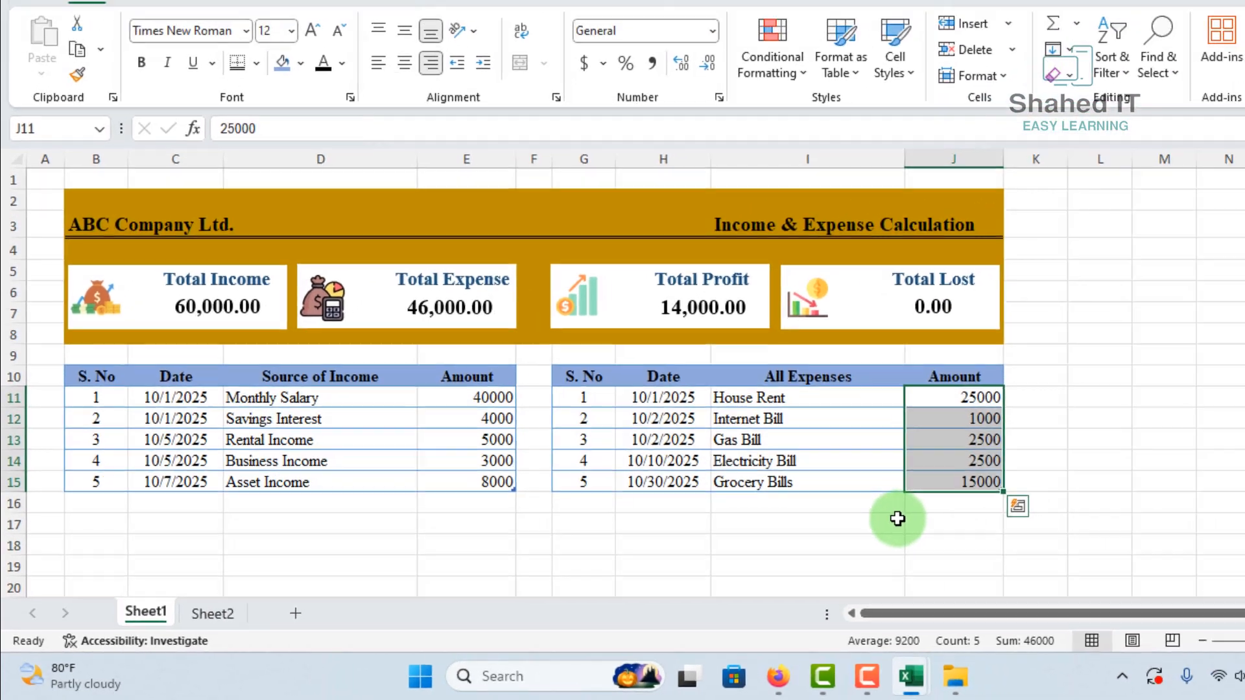
{"action": "left_click", "coordinate": [1006, 498]}
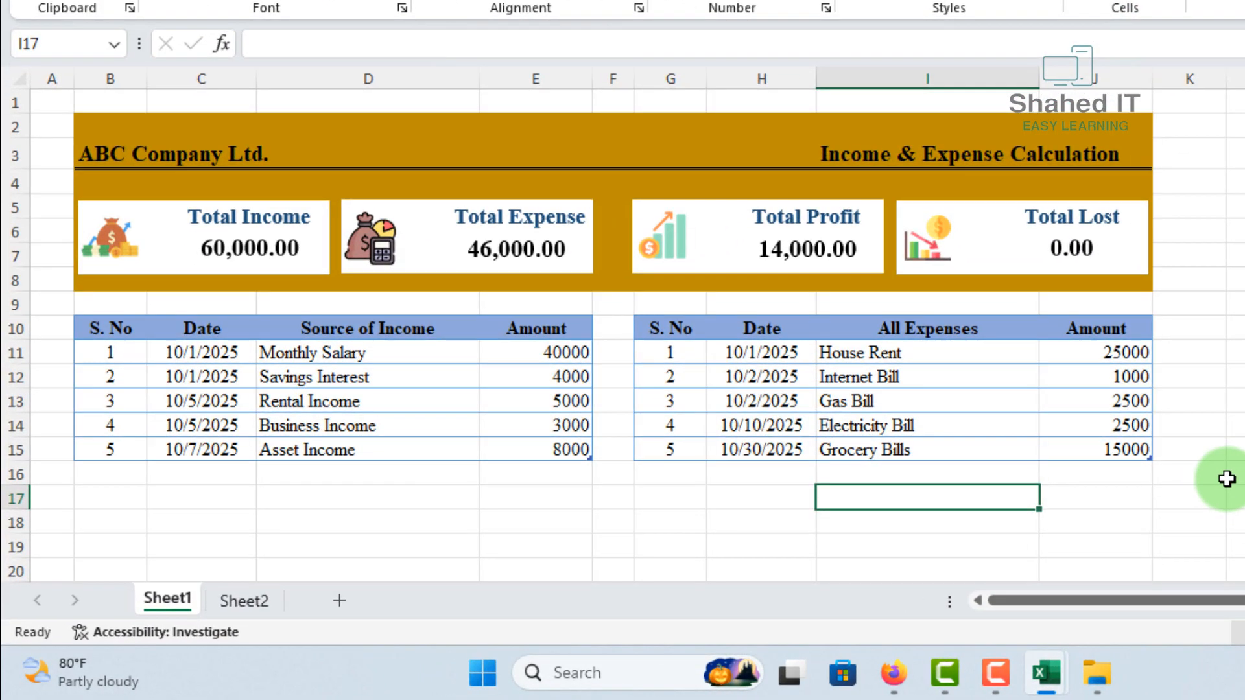
{"action": "left_click", "coordinate": [1239, 450]}
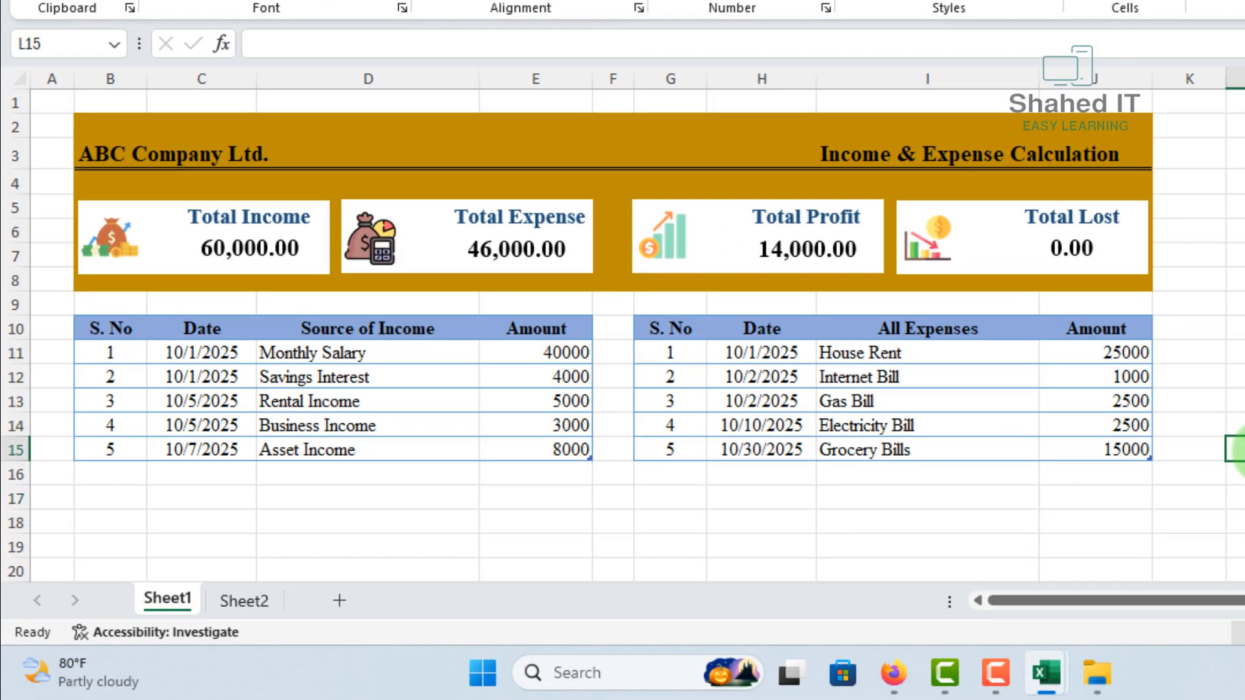
Set the Monthly Salary amount to 20000 to test the profit and loss boxes, and restore it to 40000
{"action": "left_click", "coordinate": [555, 352]}
{"action": "type", "text": "2000"}
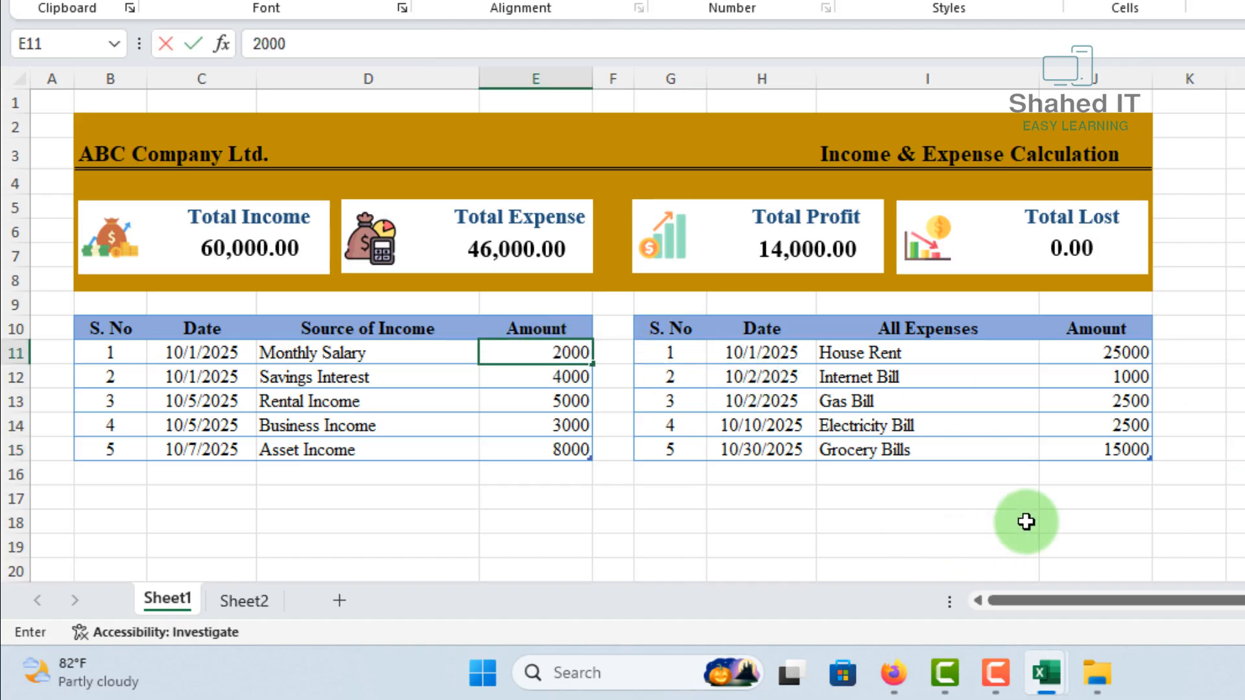
{"action": "type", "text": "0"}
{"action": "key", "text": "Return"}
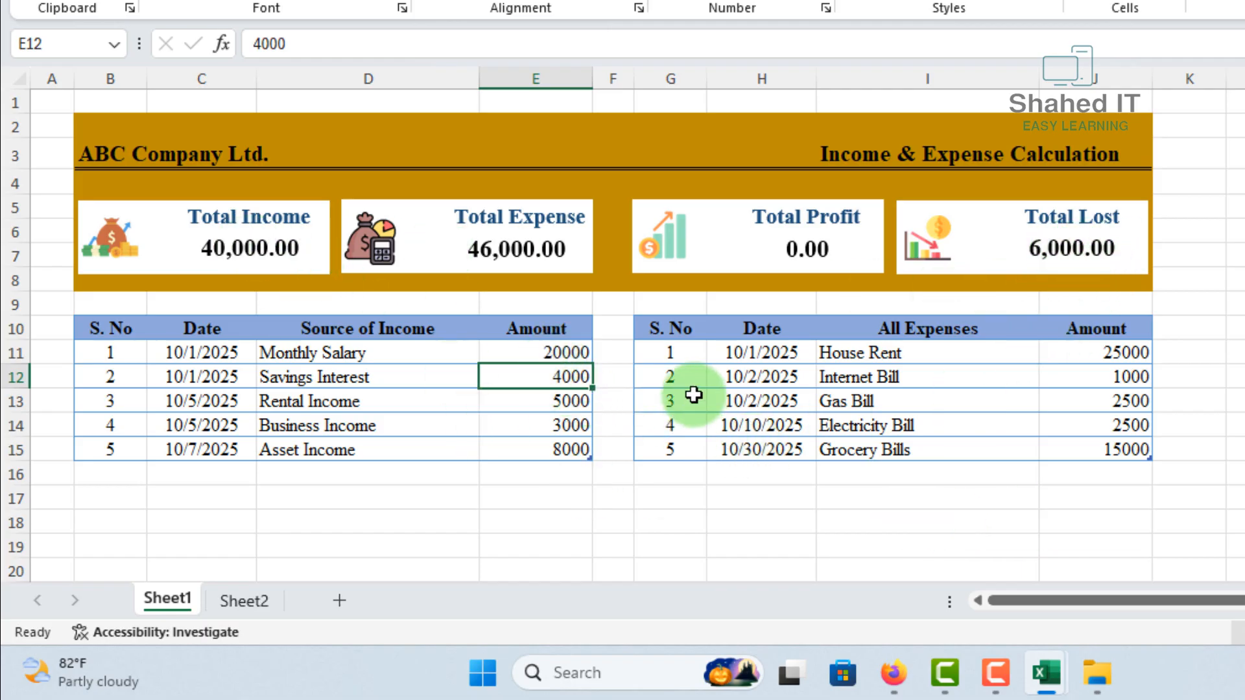
{"action": "left_click", "coordinate": [556, 354]}
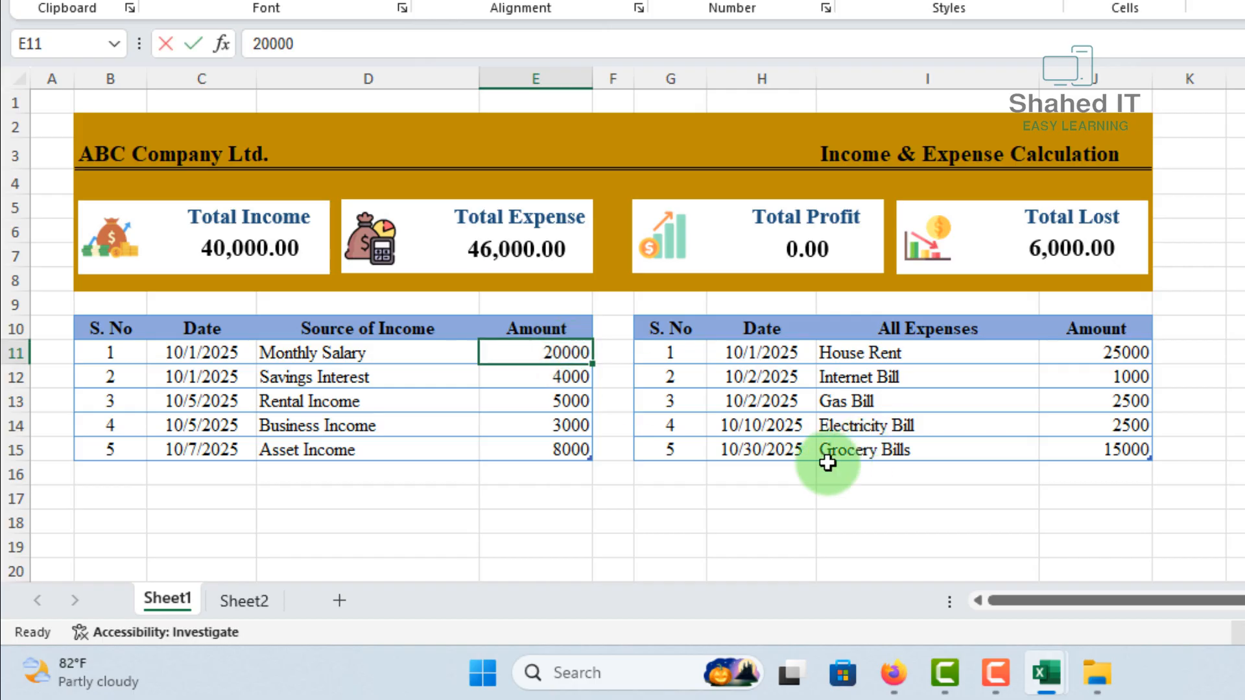
{"action": "type", "text": "400"}
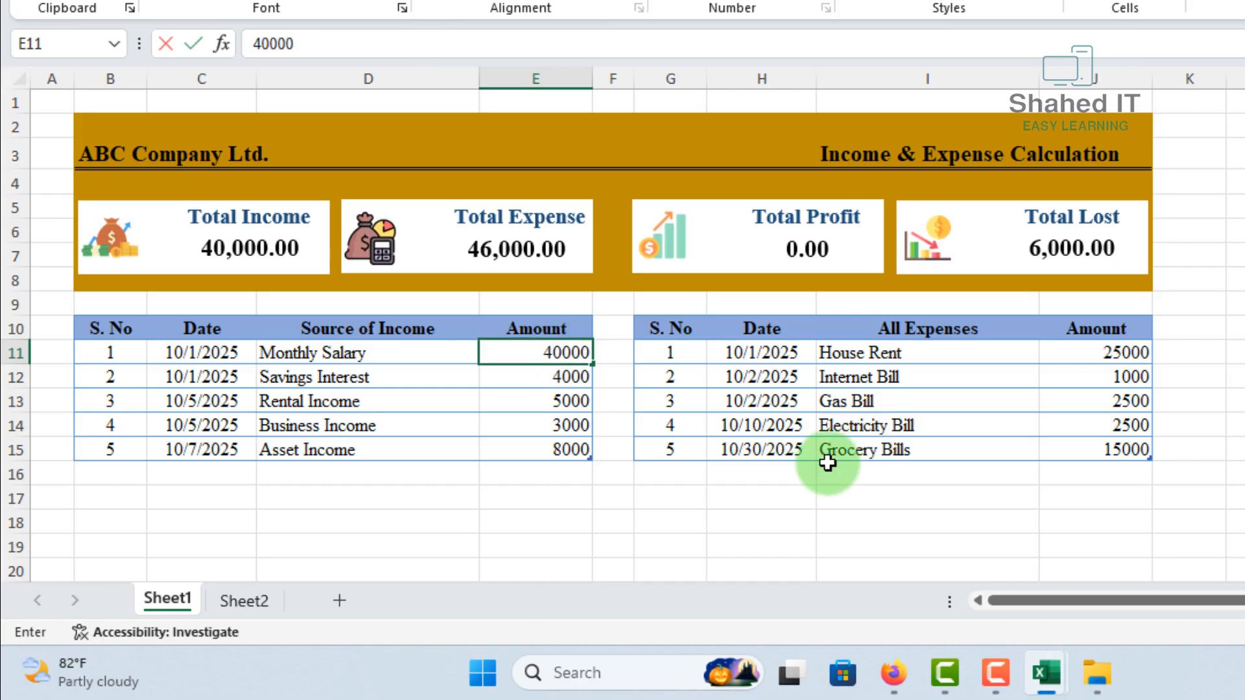
Set the Grocery Bills amount to 35000 to test the profit and loss boxes, and restore it to 15000
{"action": "left_click", "coordinate": [1050, 454]}
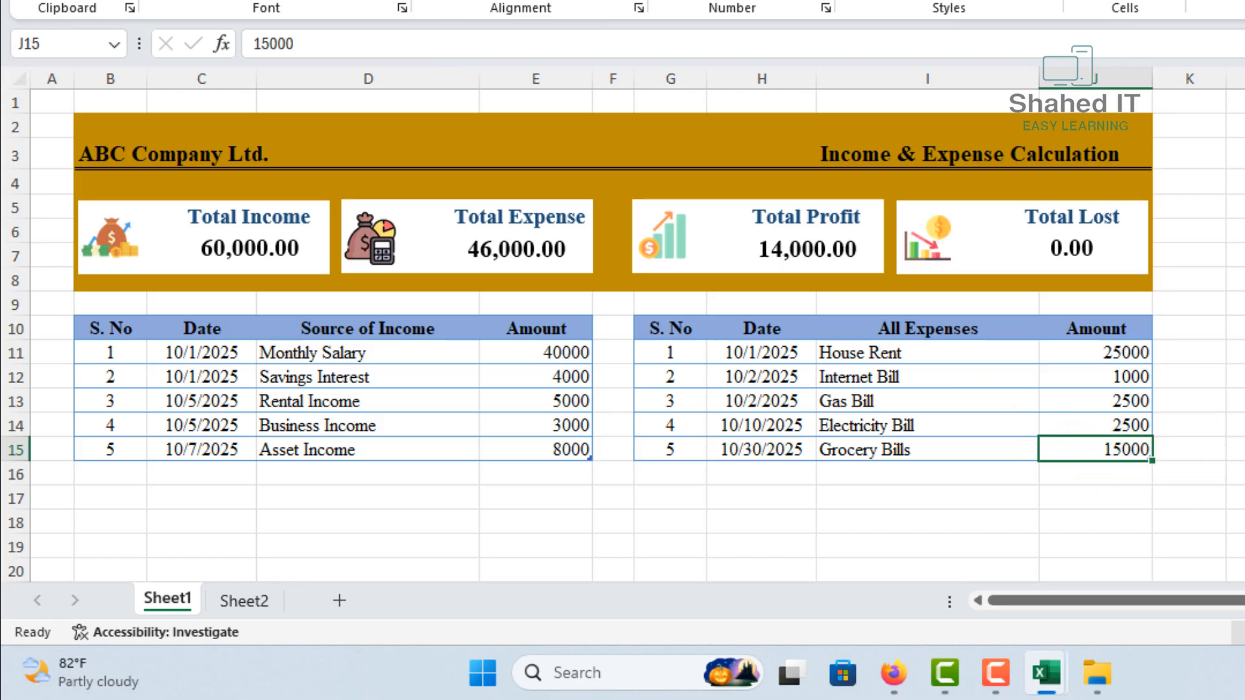
{"action": "type", "text": "35"}
{"action": "key", "text": "Return"}
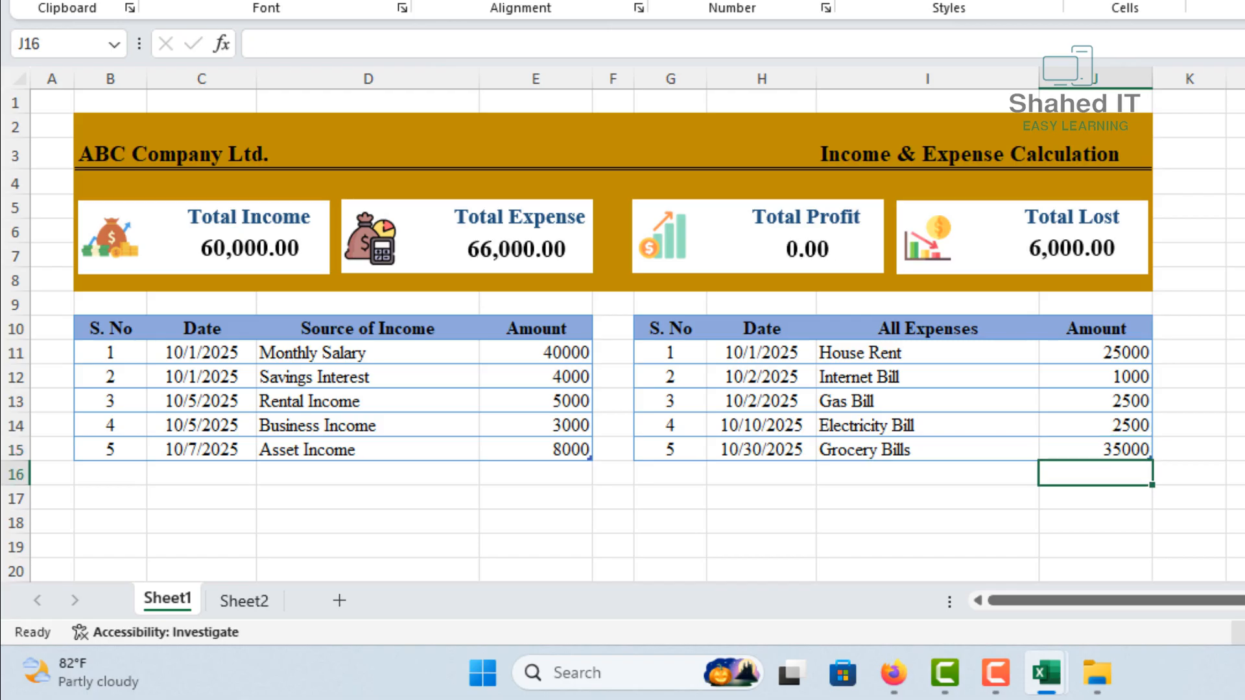
{"action": "left_click", "coordinate": [1105, 449]}
{"action": "type", "text": "15"}
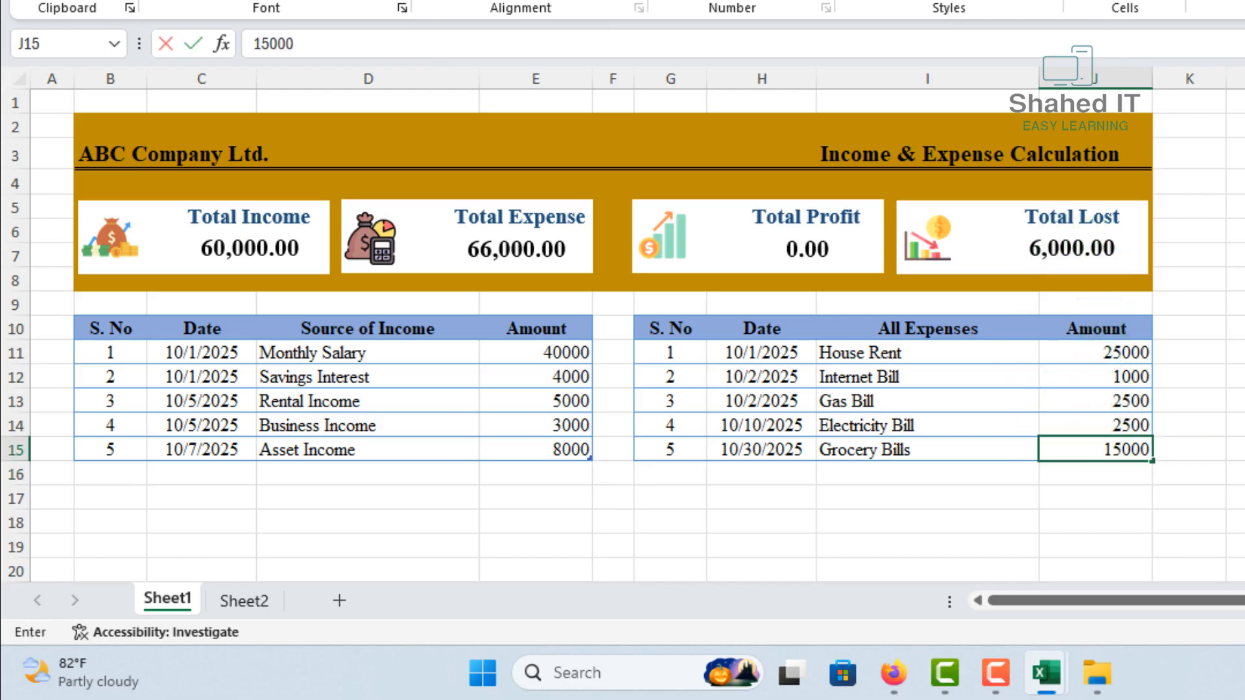
{"action": "left_click", "coordinate": [1244, 474]}
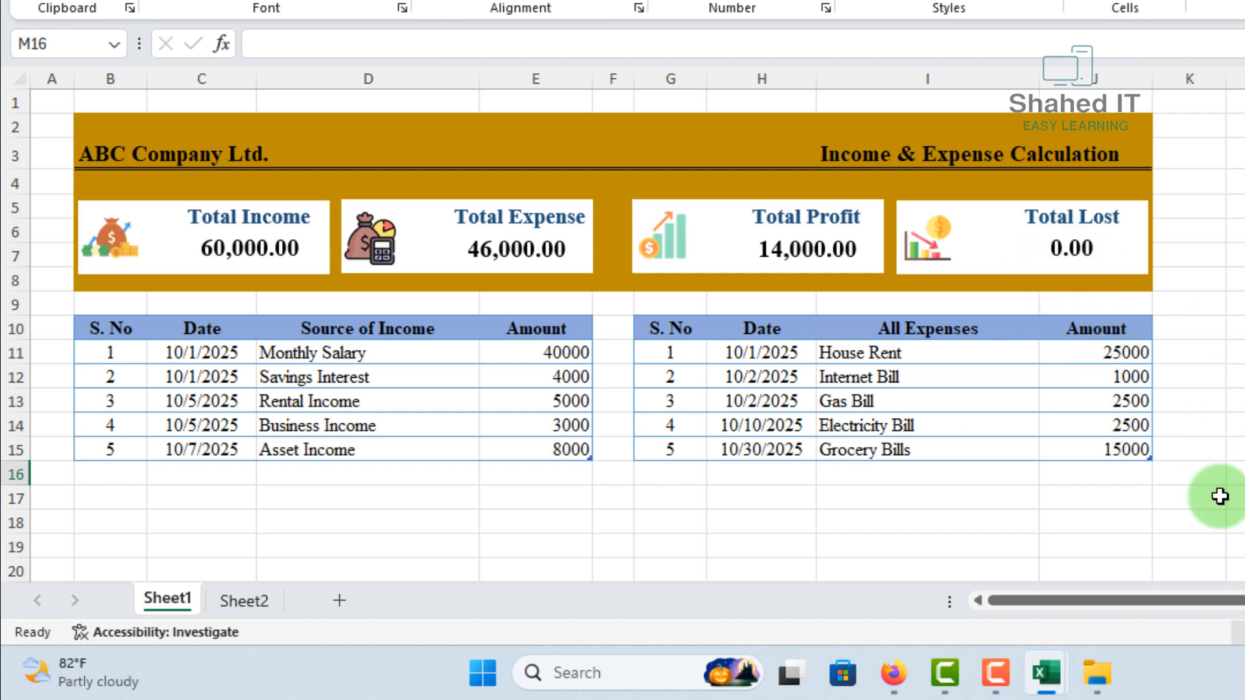